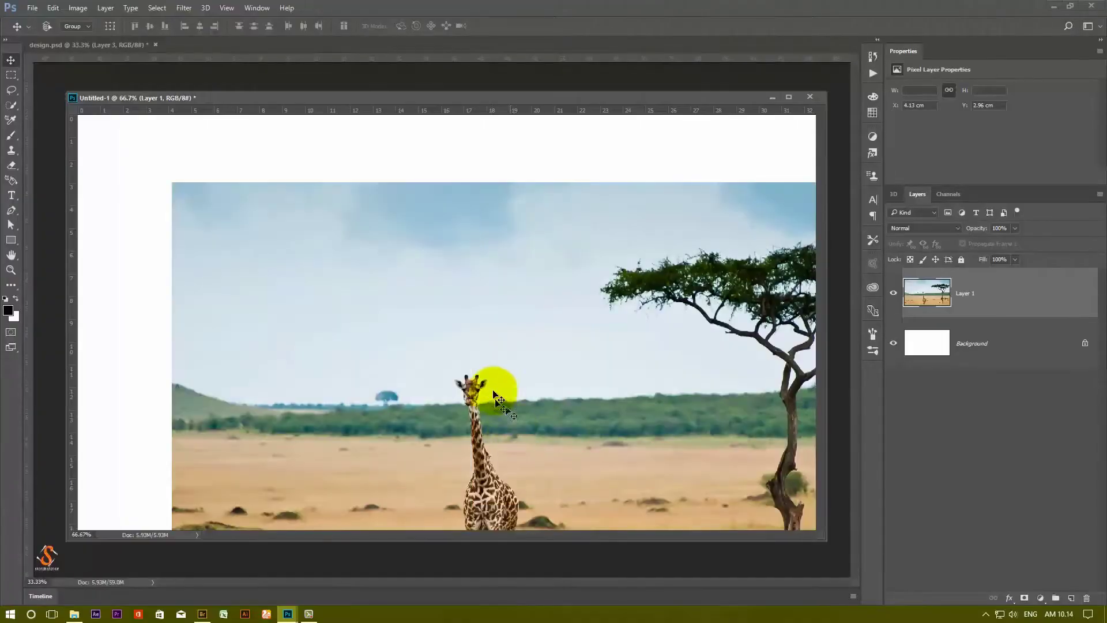
Drag the giraffe savanna photo up and left until it covers the Untitled-1 canvas
{"action": "left_click_drag", "start_coordinate": [494, 383], "coordinate": [424, 337]}
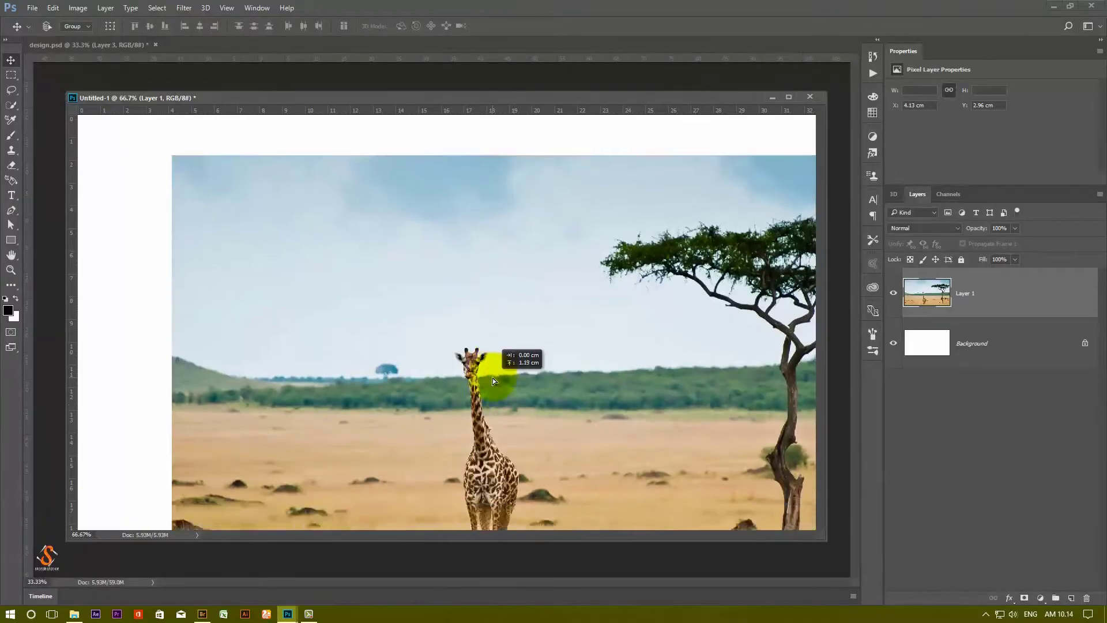
In full screen, Quick-Select the acacia's trunk, upper branches, right branch and canopy
{"action": "key", "text": "f"}
{"action": "key", "text": "f"}
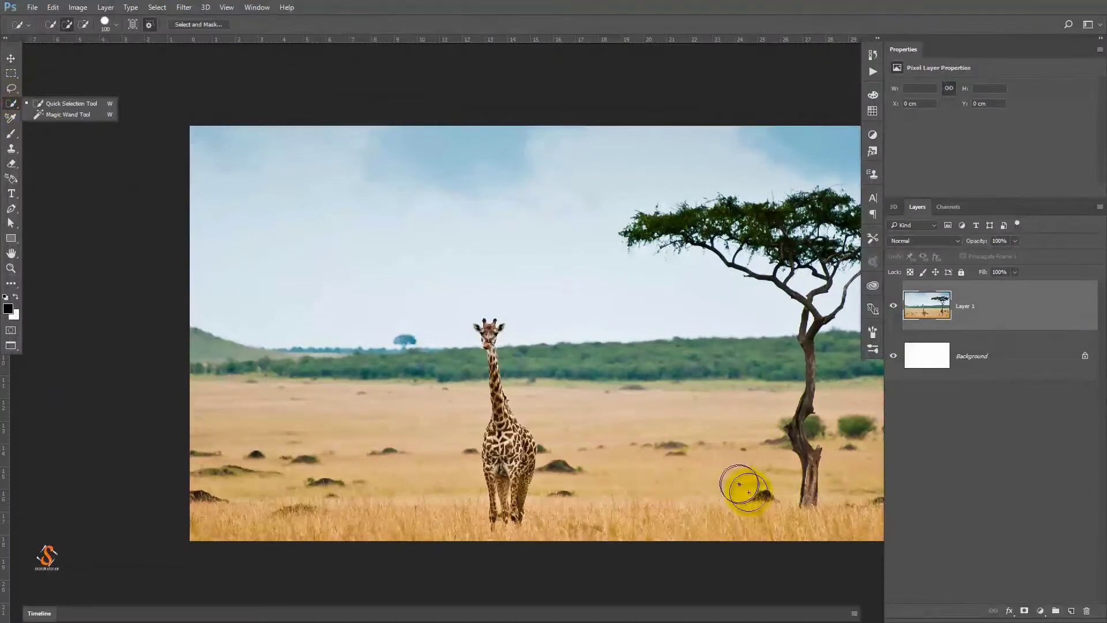
{"action": "key", "text": "ctrl+plus"}
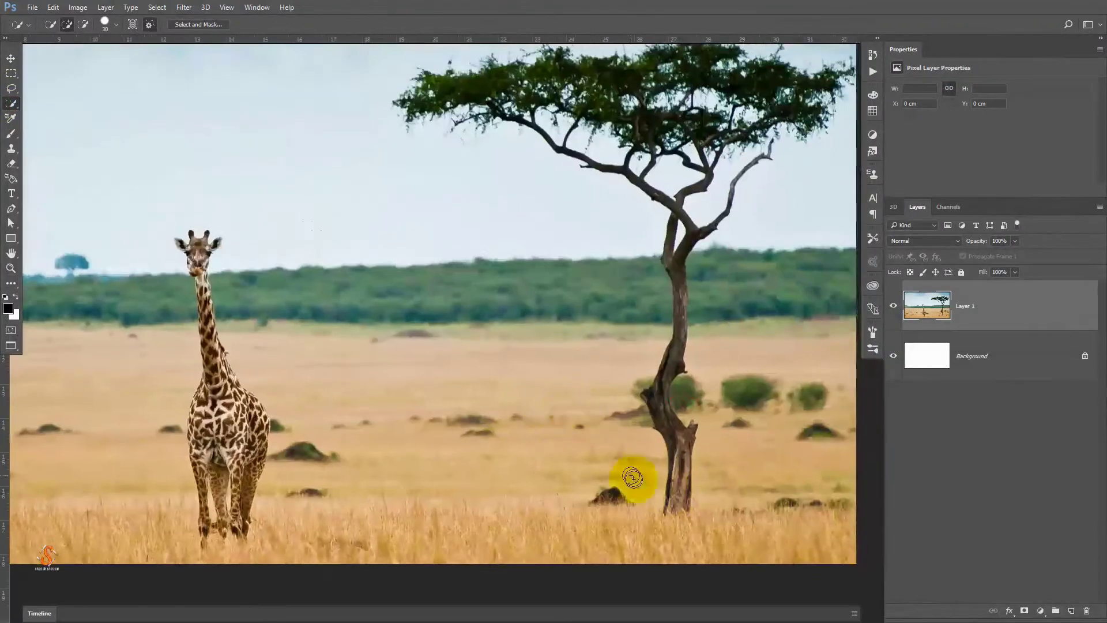
{"action": "left_click_drag", "start_coordinate": [682, 347], "coordinate": [681, 264]}
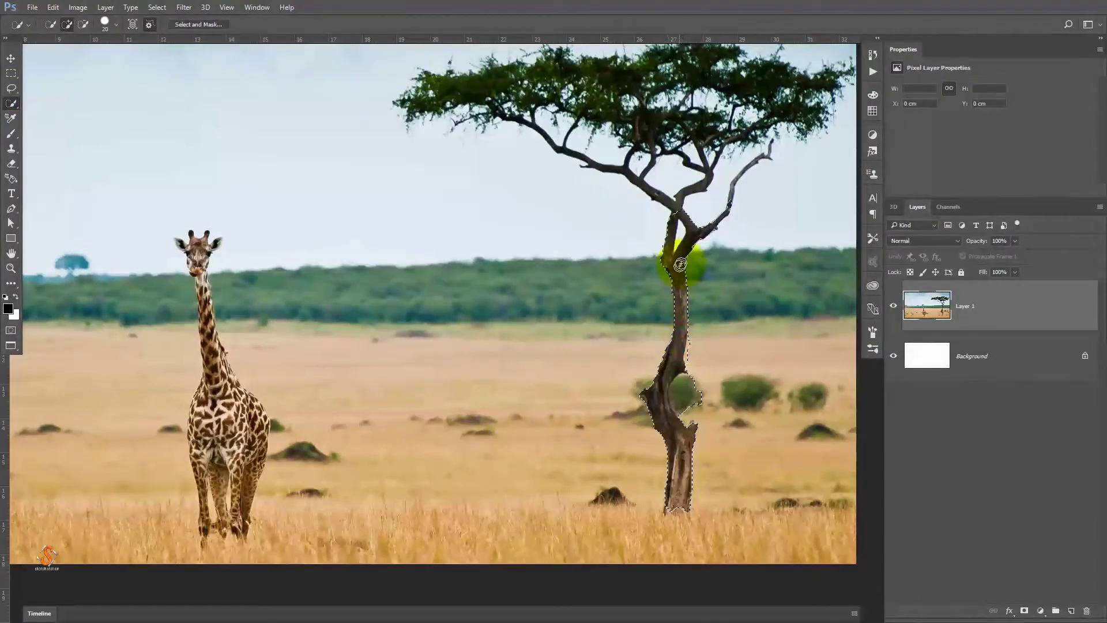
{"action": "left_click_drag", "start_coordinate": [690, 157], "coordinate": [600, 171]}
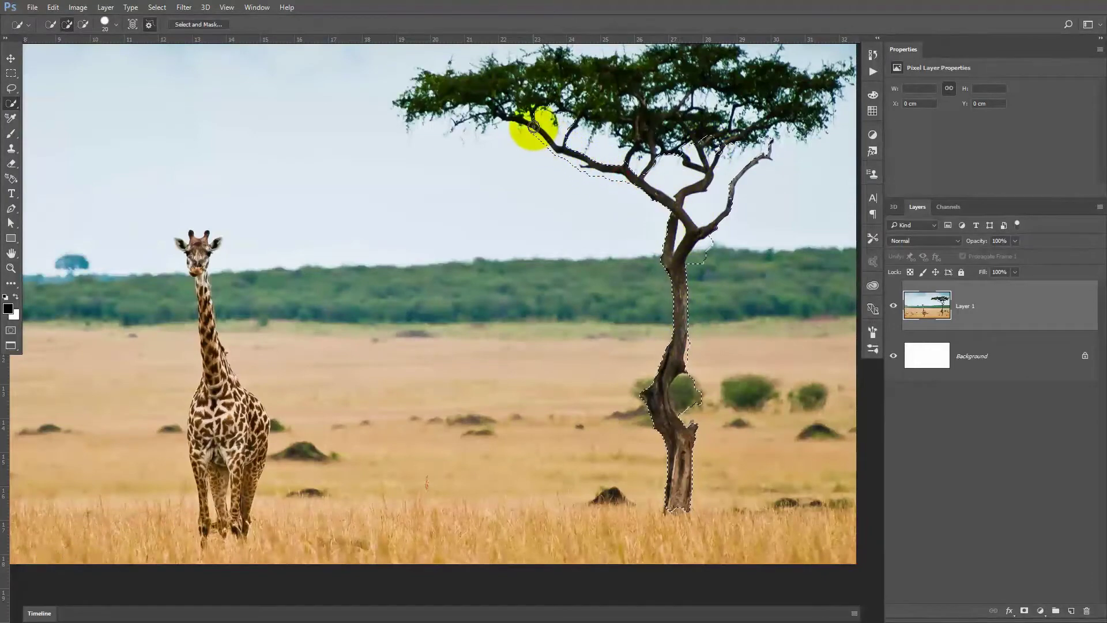
{"action": "scroll", "coordinate": [564, 158], "scroll_direction": "up", "scroll_amount": 2}
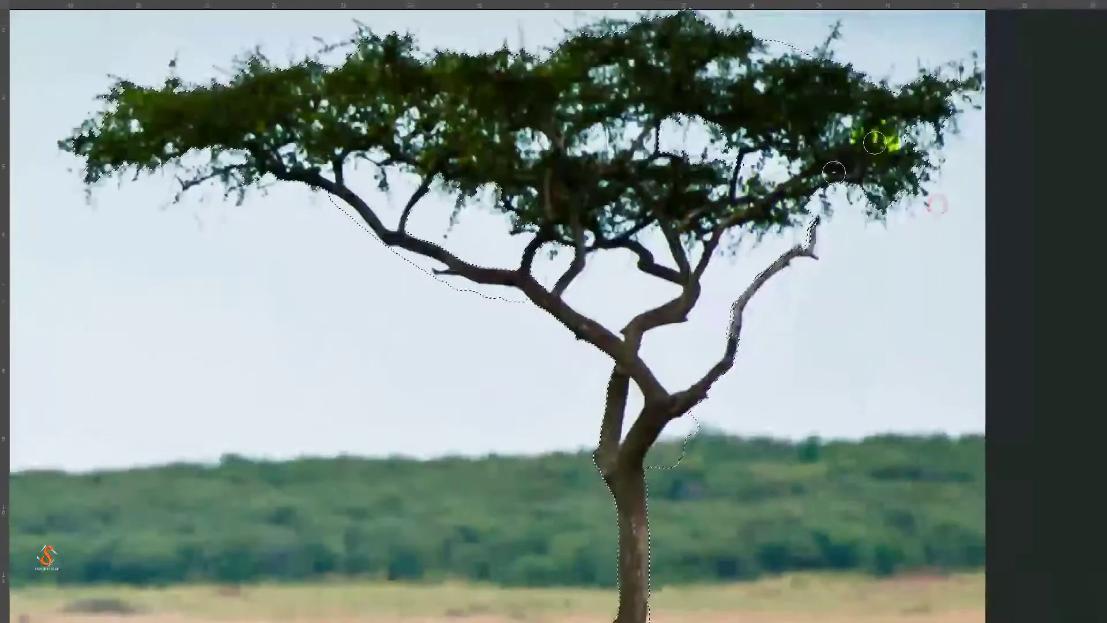
{"action": "left_click_drag", "start_coordinate": [834, 172], "coordinate": [662, 353]}
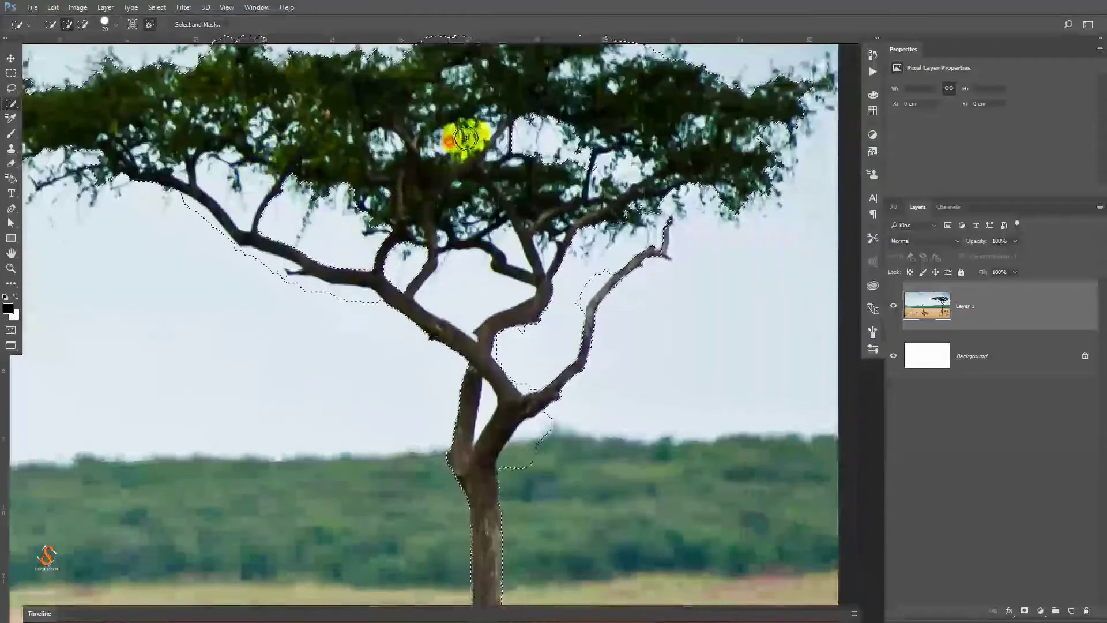
{"action": "mouse_move", "coordinate": [466, 139]}
{"action": "left_mouse_down"}
{"action": "mouse_move", "coordinate": [256, 130]}
{"action": "mouse_move", "coordinate": [569, 69]}
{"action": "left_mouse_up"}
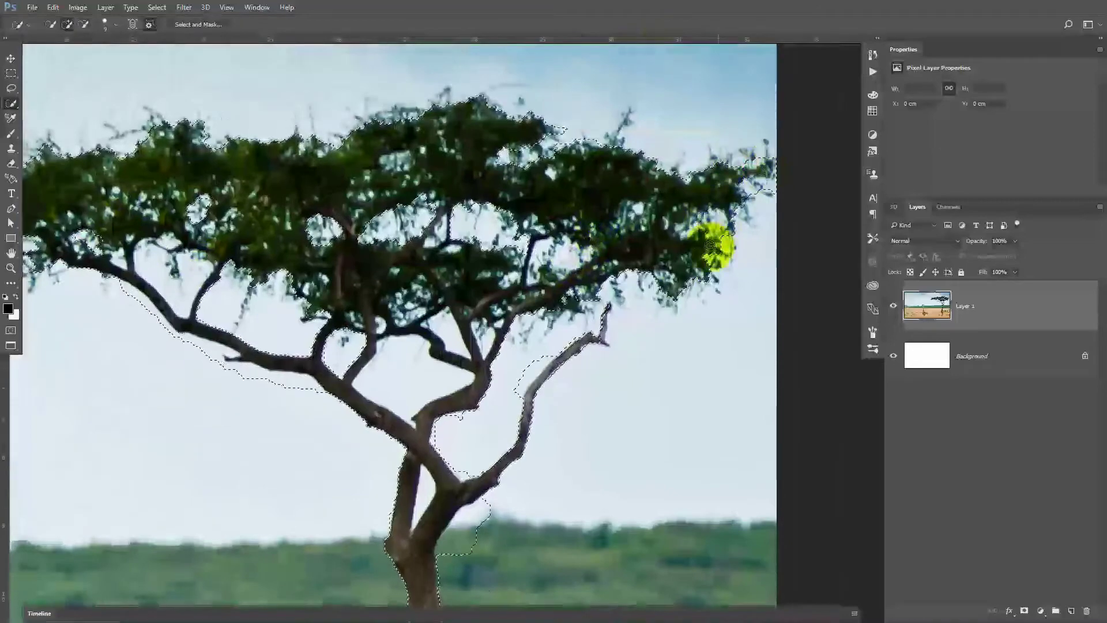
{"action": "mouse_move", "coordinate": [569, 69]}
{"action": "left_mouse_down"}
{"action": "mouse_move", "coordinate": [739, 245]}
{"action": "mouse_move", "coordinate": [111, 191]}
{"action": "mouse_move", "coordinate": [529, 364]}
{"action": "left_mouse_up"}
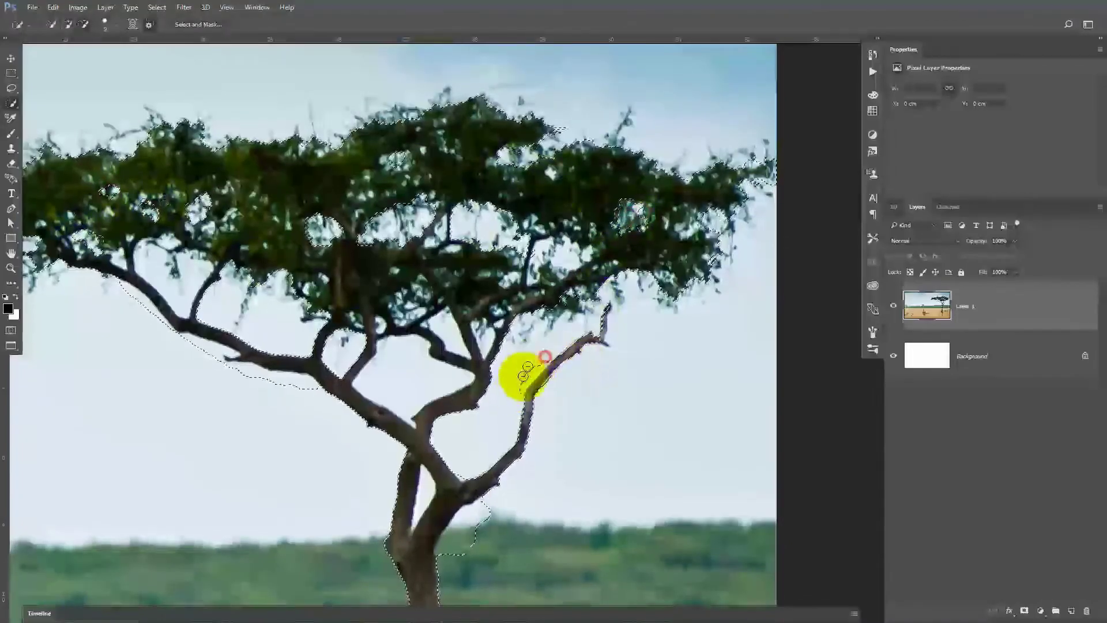
{"action": "mouse_move", "coordinate": [548, 357]}
{"action": "left_mouse_down"}
{"action": "mouse_move", "coordinate": [453, 433]}
{"action": "mouse_move", "coordinate": [445, 428]}
{"action": "left_mouse_up"}
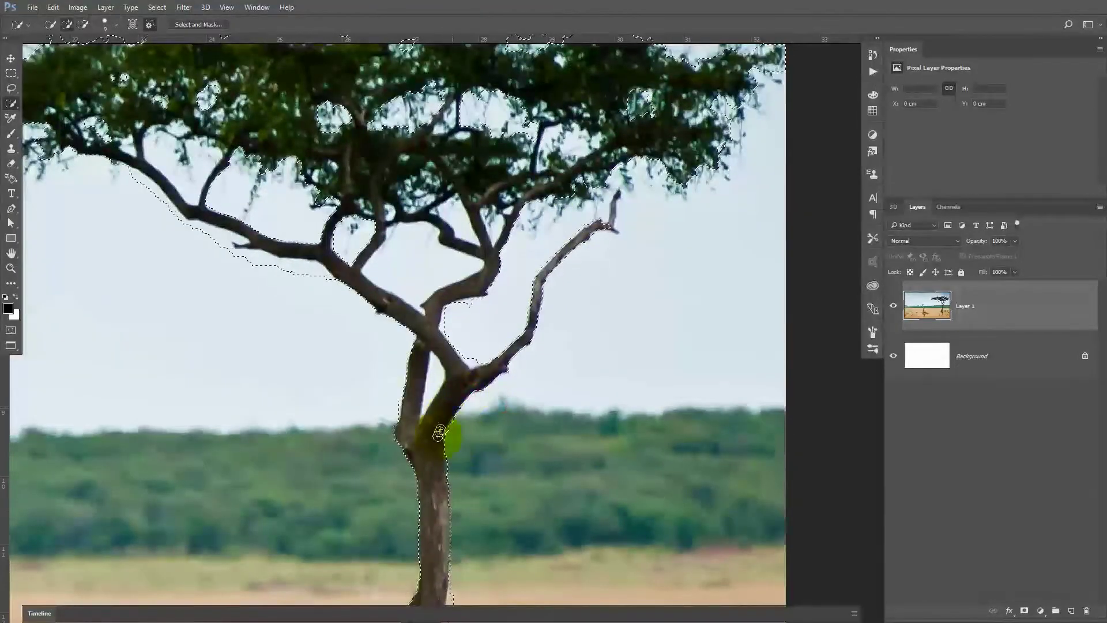
Add the gap between upper branches and trim stray sky around the forks and left branch
{"action": "scroll", "coordinate": [460, 359], "scroll_direction": "up", "scroll_amount": 3}
{"action": "left_click", "coordinate": [384, 255]}
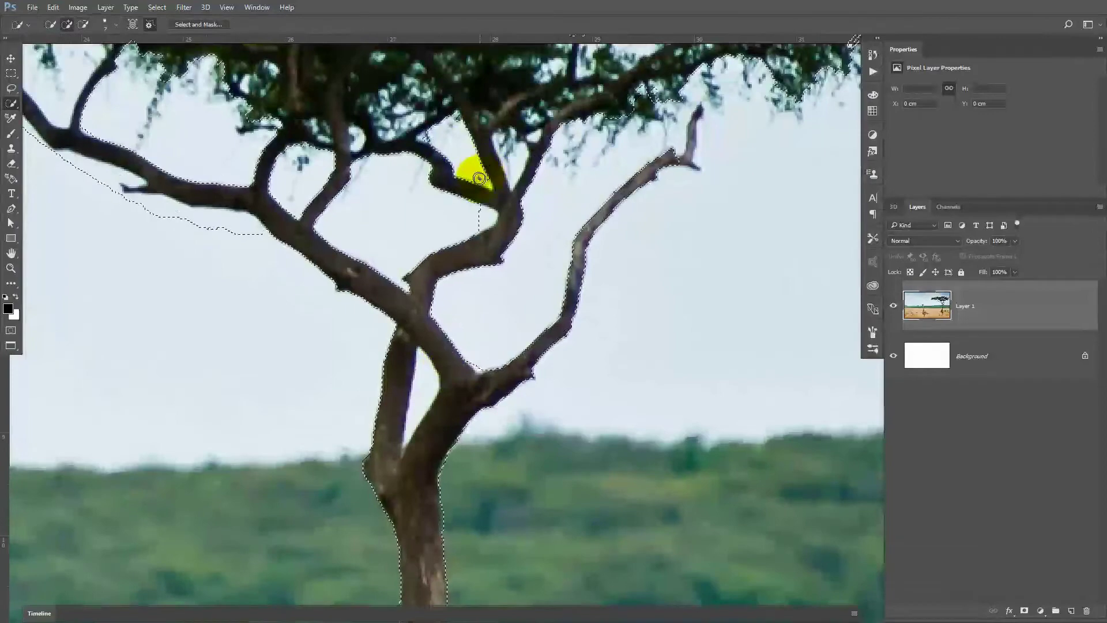
{"action": "left_click_drag", "start_coordinate": [479, 172], "coordinate": [486, 213]}
{"action": "mouse_move", "coordinate": [568, 151]}
{"action": "left_mouse_down"}
{"action": "mouse_move", "coordinate": [515, 160]}
{"action": "mouse_move", "coordinate": [520, 192]}
{"action": "left_mouse_up"}
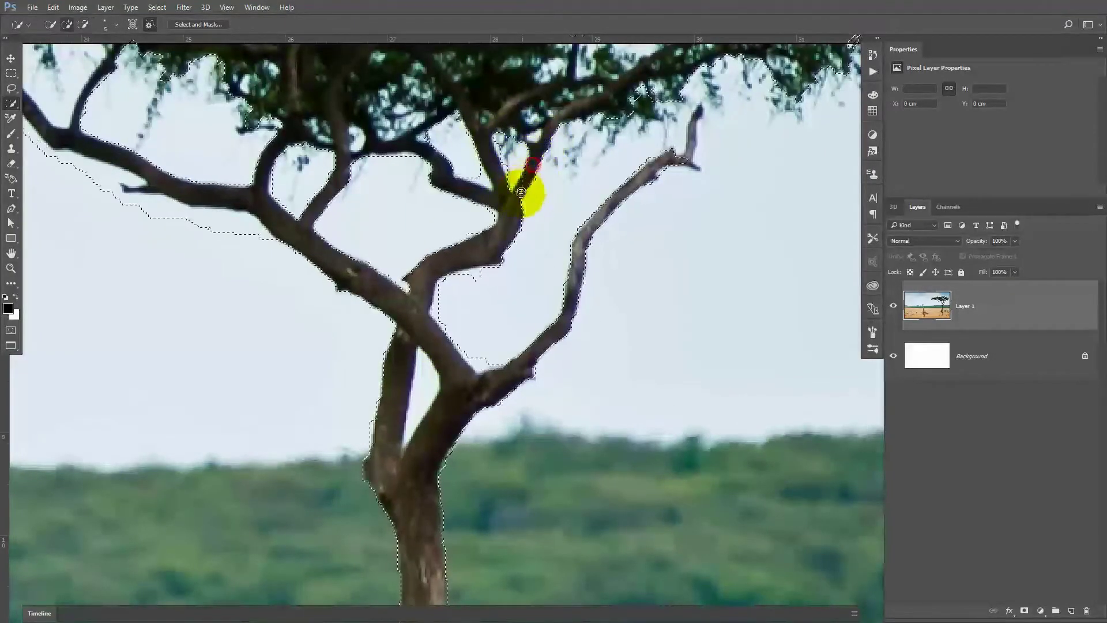
{"action": "left_click_drag", "start_coordinate": [326, 265], "coordinate": [416, 415]}
{"action": "left_click_drag", "start_coordinate": [279, 371], "coordinate": [238, 353]}
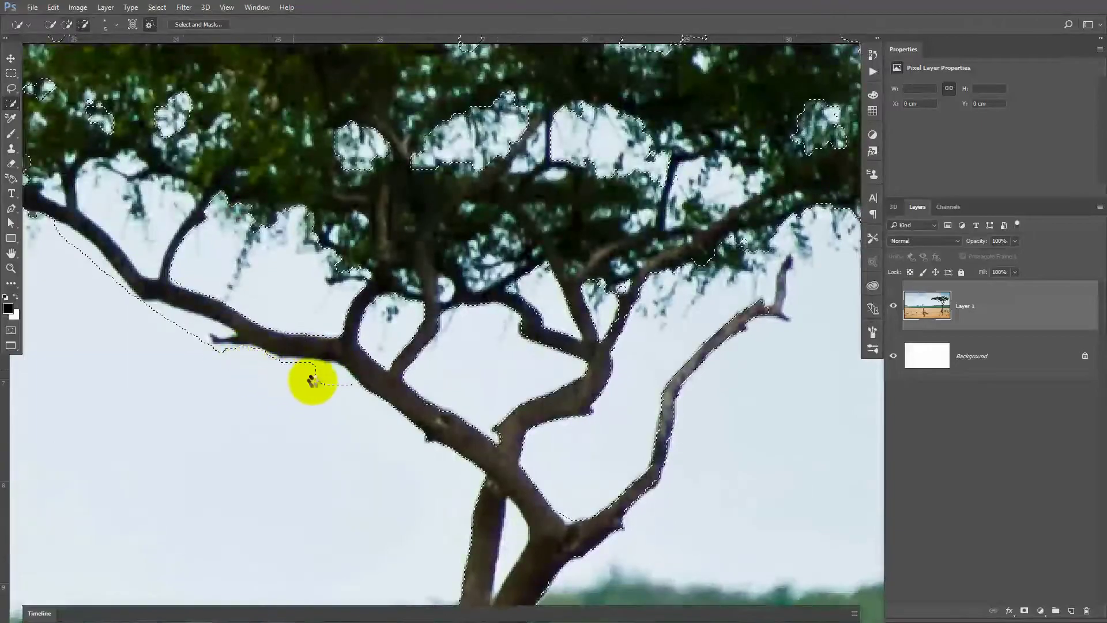
{"action": "mouse_move", "coordinate": [312, 381]}
{"action": "left_mouse_down"}
{"action": "mouse_move", "coordinate": [65, 276]}
{"action": "mouse_move", "coordinate": [270, 380]}
{"action": "left_mouse_up"}
{"action": "left_click_drag", "start_coordinate": [339, 314], "coordinate": [353, 366]}
{"action": "mouse_move", "coordinate": [259, 279]}
{"action": "left_mouse_down"}
{"action": "mouse_move", "coordinate": [406, 325]}
{"action": "mouse_move", "coordinate": [535, 327]}
{"action": "mouse_move", "coordinate": [650, 227]}
{"action": "mouse_move", "coordinate": [568, 248]}
{"action": "mouse_move", "coordinate": [692, 328]}
{"action": "mouse_move", "coordinate": [586, 217]}
{"action": "mouse_move", "coordinate": [705, 240]}
{"action": "mouse_move", "coordinate": [593, 172]}
{"action": "mouse_move", "coordinate": [799, 185]}
{"action": "mouse_move", "coordinate": [317, 309]}
{"action": "mouse_move", "coordinate": [148, 272]}
{"action": "mouse_move", "coordinate": [189, 167]}
{"action": "left_mouse_up"}
Refine the tree edge: Radius 10 px, Feather 1.1 px, Contrast 14%, output to Layer Mask
{"action": "key", "text": "ctrl+minus"}
{"action": "left_click", "coordinate": [198, 25]}
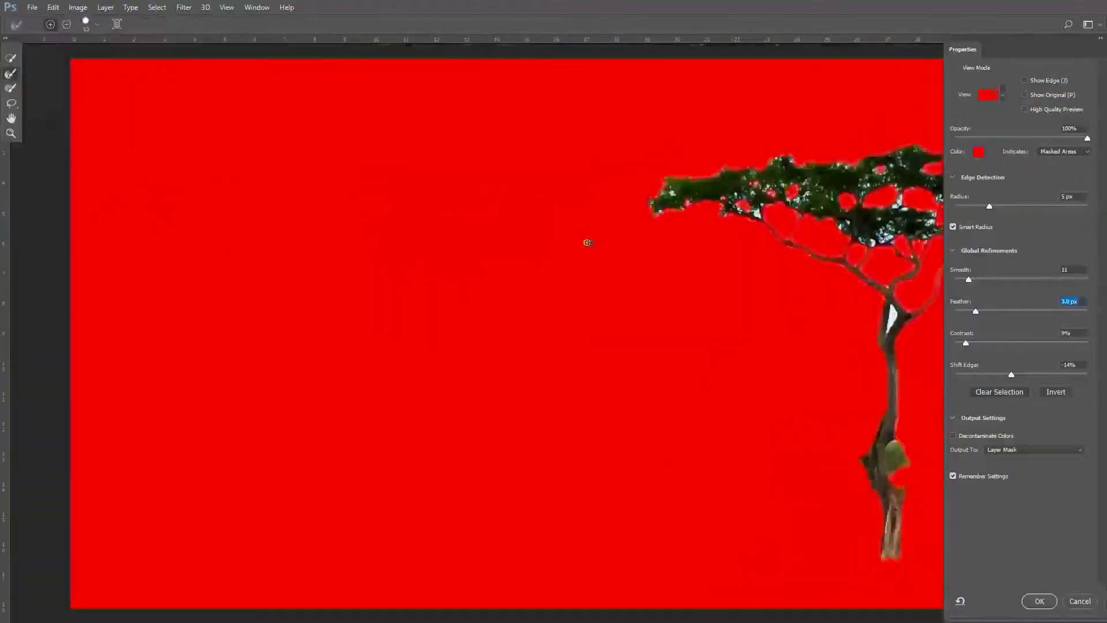
{"action": "left_click", "coordinate": [989, 206]}
{"action": "key", "text": "Return"}
{"action": "left_click_drag", "start_coordinate": [990, 206], "coordinate": [968, 208]}
{"action": "mouse_move", "coordinate": [975, 312]}
{"action": "left_mouse_down"}
{"action": "mouse_move", "coordinate": [961, 312]}
{"action": "mouse_move", "coordinate": [972, 343]}
{"action": "left_mouse_up"}
{"action": "left_click_drag", "start_coordinate": [974, 207], "coordinate": [1000, 207]}
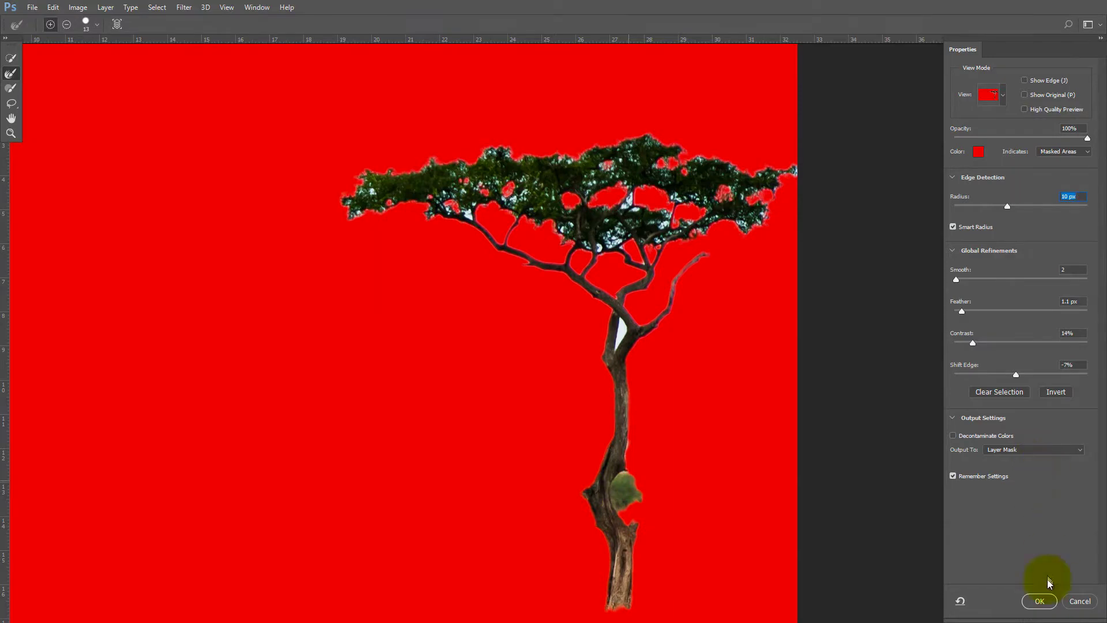
{"action": "left_click", "coordinate": [1019, 451]}
{"action": "left_click", "coordinate": [1040, 601]}
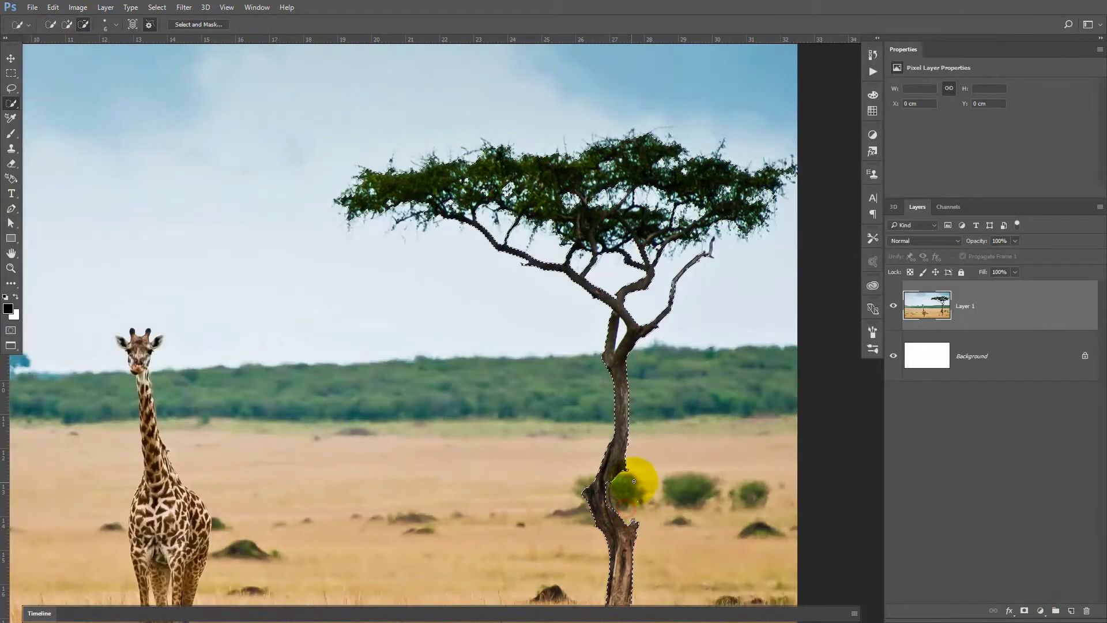
Mask Layer 1 so only the tree shows, and fill the white hole in the trunk
{"action": "scroll", "coordinate": [616, 490], "scroll_direction": "up", "scroll_amount": 3}
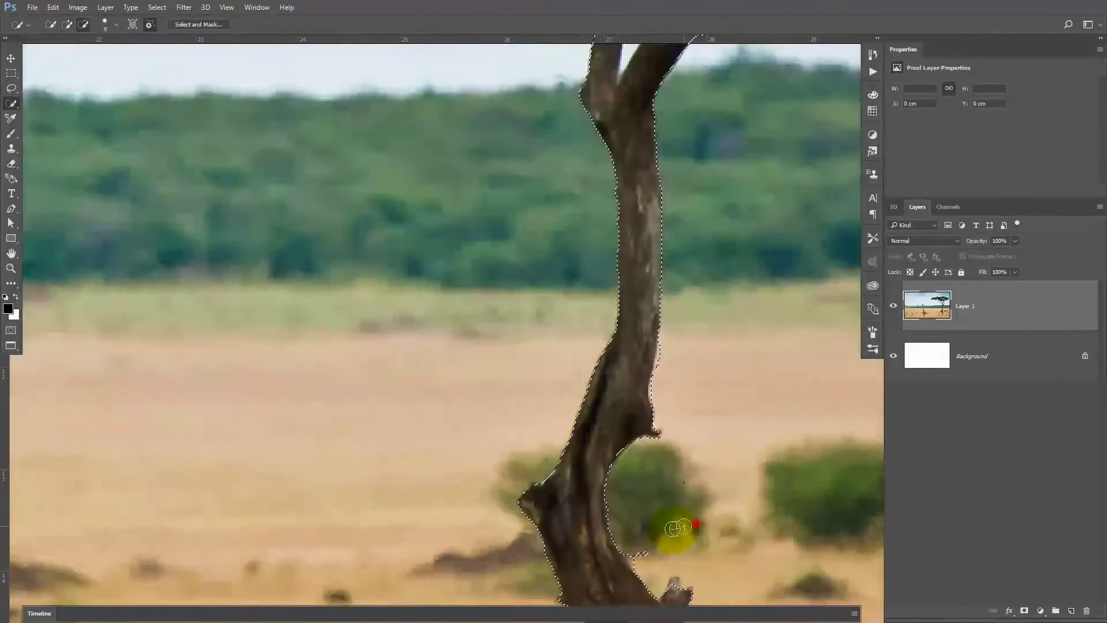
{"action": "scroll", "coordinate": [699, 440], "scroll_direction": "up", "scroll_amount": 5}
{"action": "scroll", "coordinate": [700, 272], "scroll_direction": "up", "scroll_amount": 2}
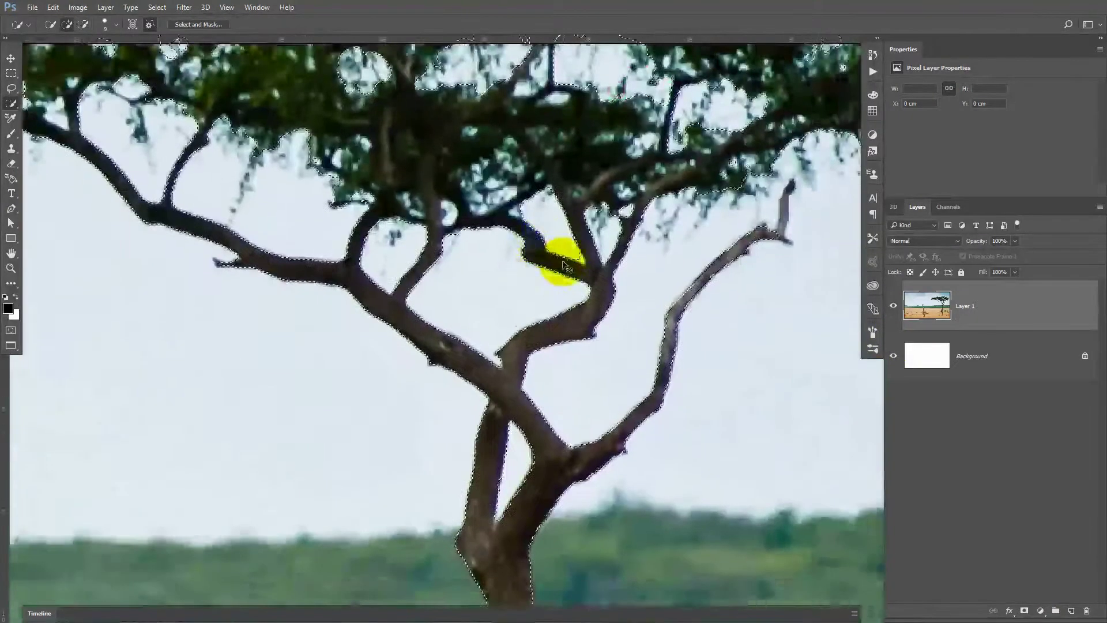
{"action": "scroll", "coordinate": [565, 265], "scroll_direction": "down", "scroll_amount": 6}
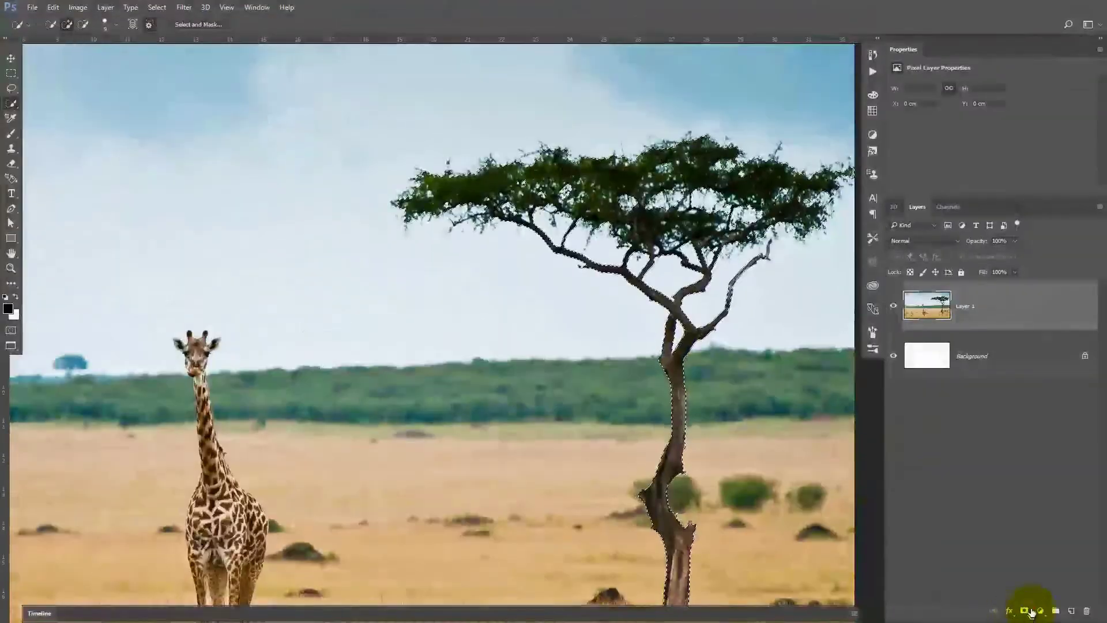
{"action": "left_click", "coordinate": [1024, 610]}
{"action": "left_click_drag", "start_coordinate": [758, 435], "coordinate": [692, 477]}
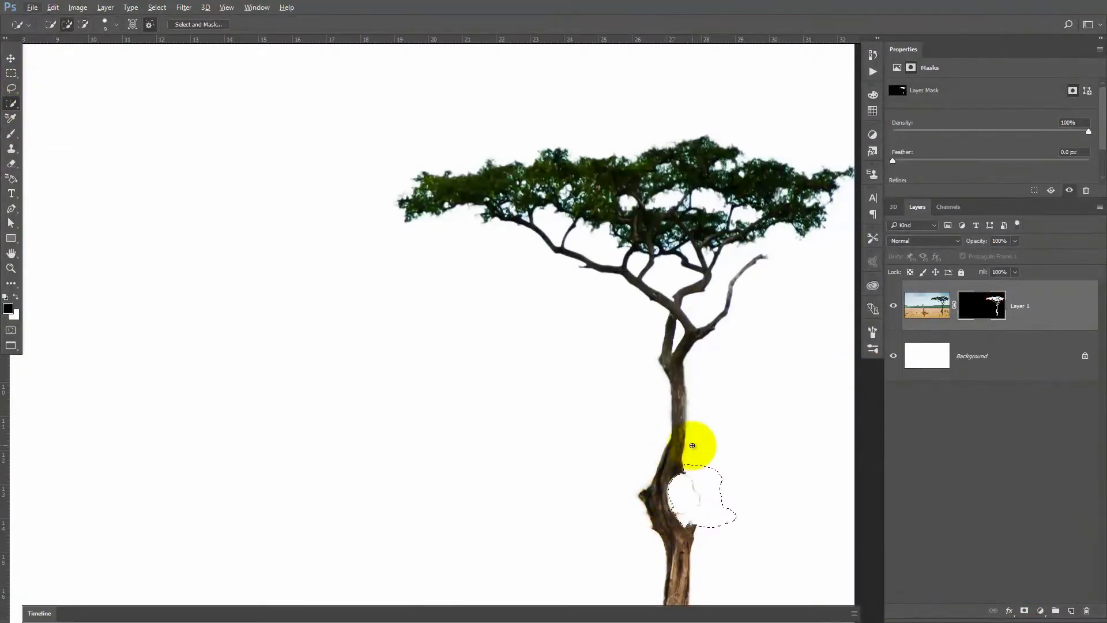
Clear and deselect, then drag the sunset sky photo into Untitled-1 as Layer 2
{"action": "scroll", "coordinate": [511, 404], "scroll_direction": "down", "scroll_amount": 2}
{"action": "key", "text": "Delete"}
{"action": "key", "text": "ctrl+d"}
{"action": "key", "text": "v"}
{"action": "left_click_drag", "start_coordinate": [301, 453], "coordinate": [330, 105]}
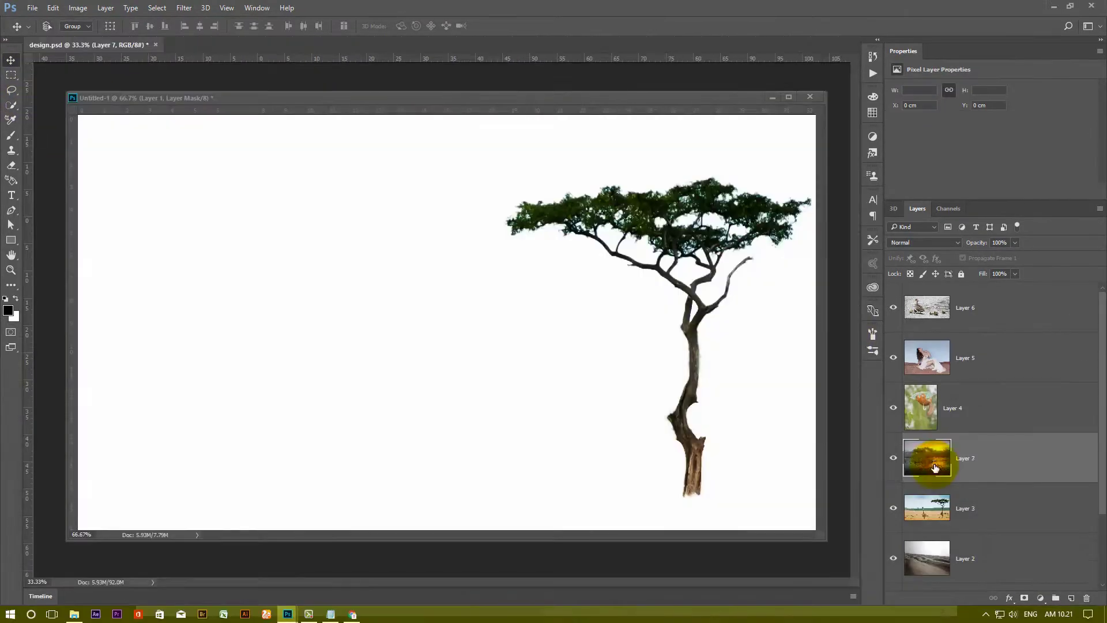
{"action": "mouse_move", "coordinate": [926, 457]}
{"action": "left_mouse_down"}
{"action": "mouse_move", "coordinate": [598, 421]}
{"action": "mouse_move", "coordinate": [433, 430]}
{"action": "left_mouse_up"}
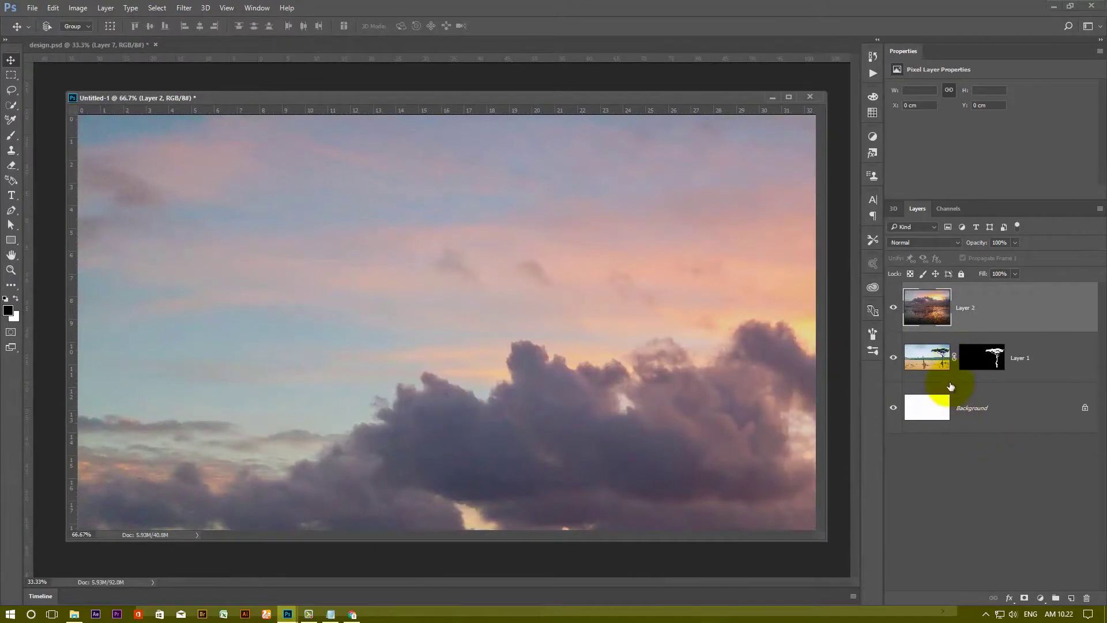
Duplicate Layer 1 and discard the layer mask from Layer 1 copy
{"action": "left_click", "coordinate": [931, 361]}
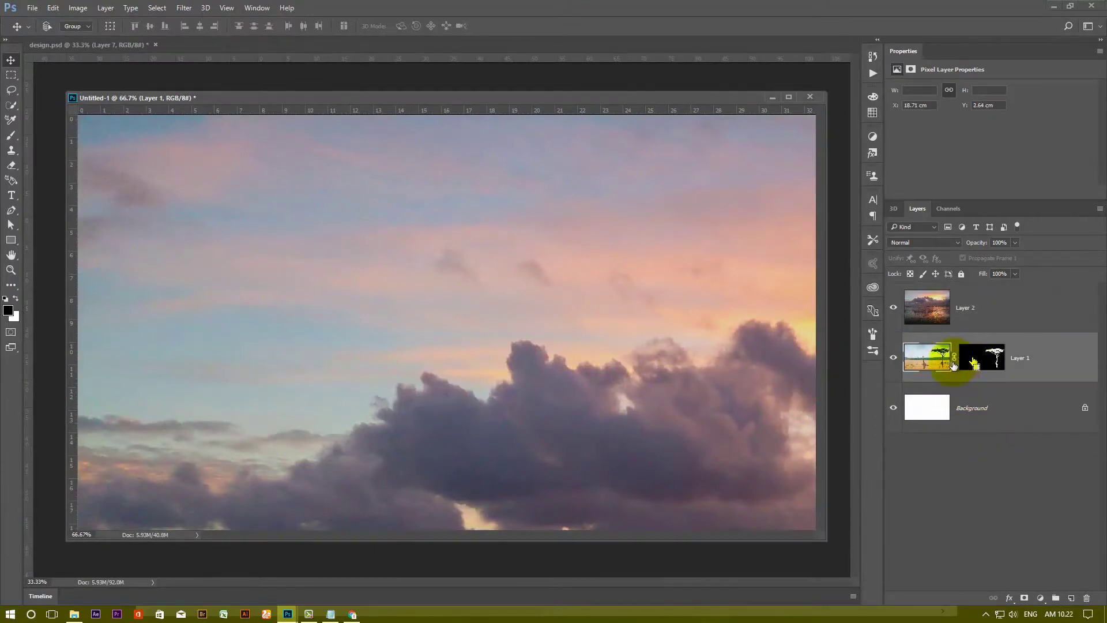
{"action": "left_click_drag", "start_coordinate": [938, 367], "coordinate": [989, 363]}
{"action": "left_click_drag", "start_coordinate": [1090, 602], "coordinate": [1088, 598]}
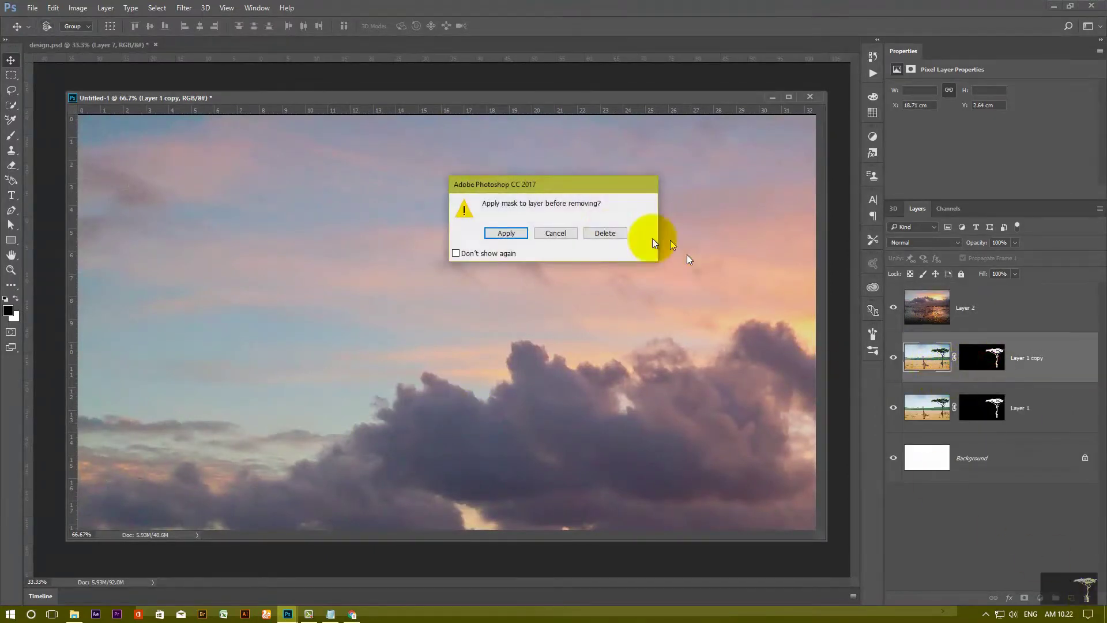
{"action": "left_click", "coordinate": [601, 235]}
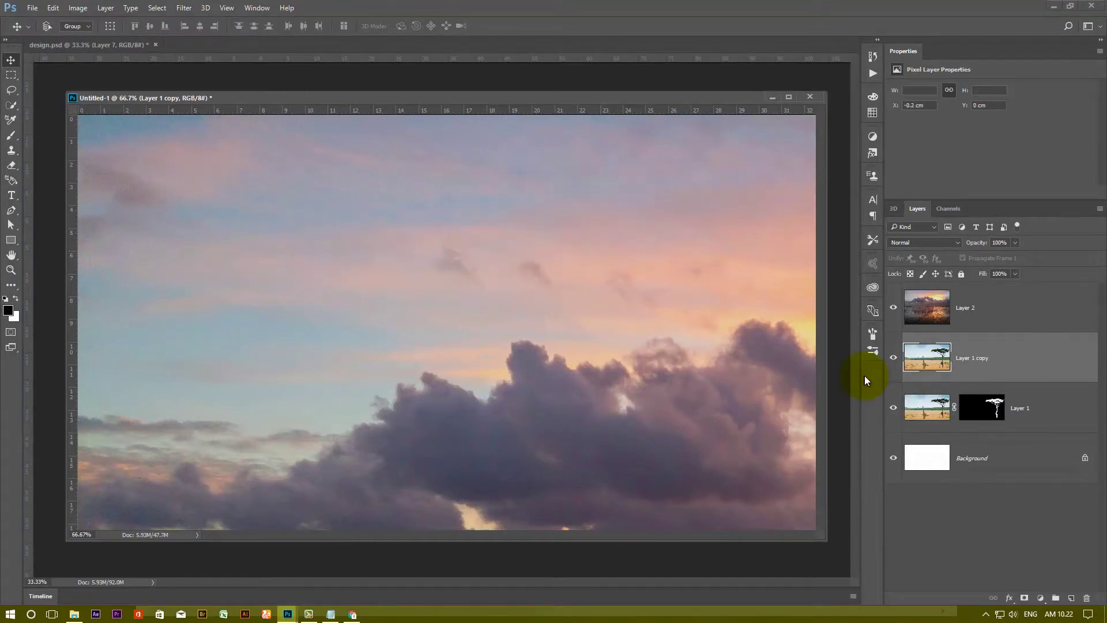
Rearrange the layer stack, putting the tree's Layer 1 on top above the sunset and copy
{"action": "left_click_drag", "start_coordinate": [934, 355], "coordinate": [941, 383]}
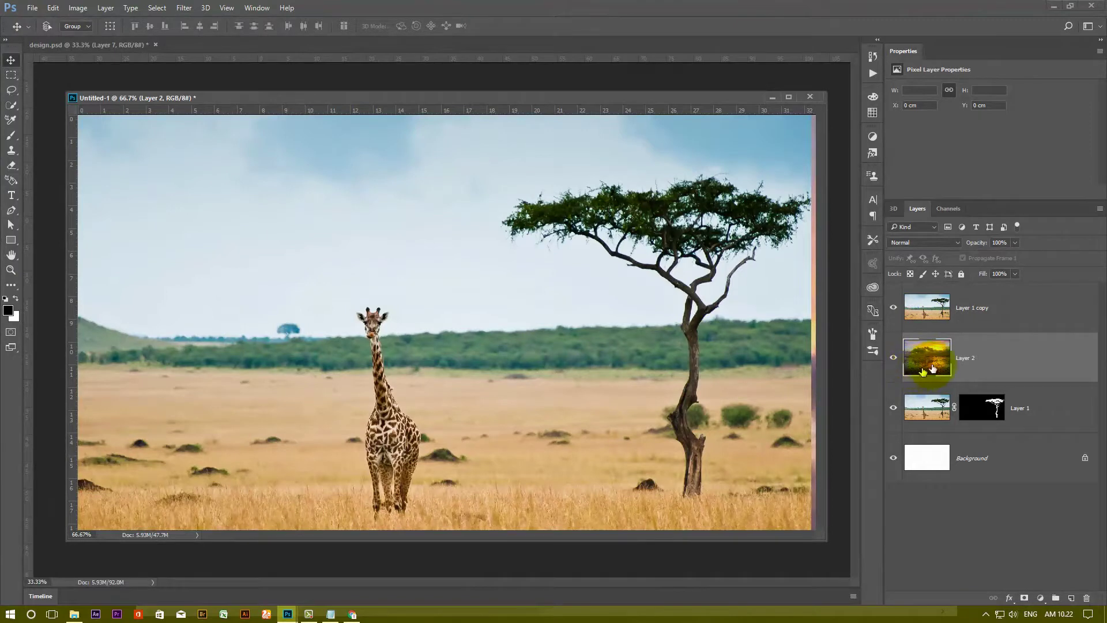
{"action": "left_click_drag", "start_coordinate": [924, 345], "coordinate": [936, 322]}
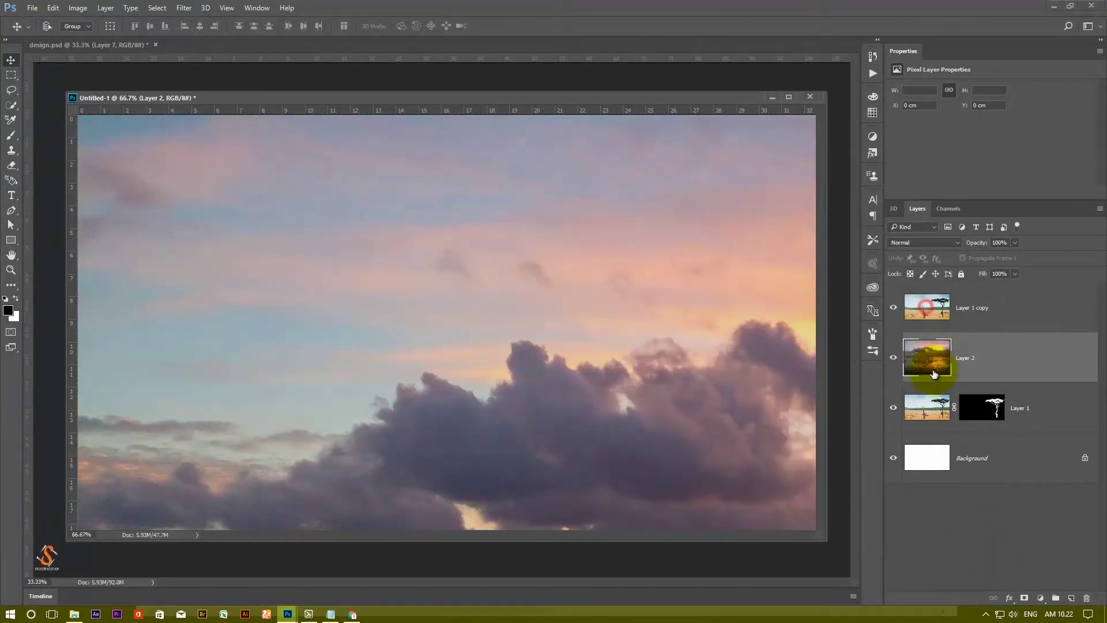
{"action": "left_click_drag", "start_coordinate": [934, 375], "coordinate": [932, 322]}
{"action": "left_click_drag", "start_coordinate": [1031, 398], "coordinate": [1024, 394]}
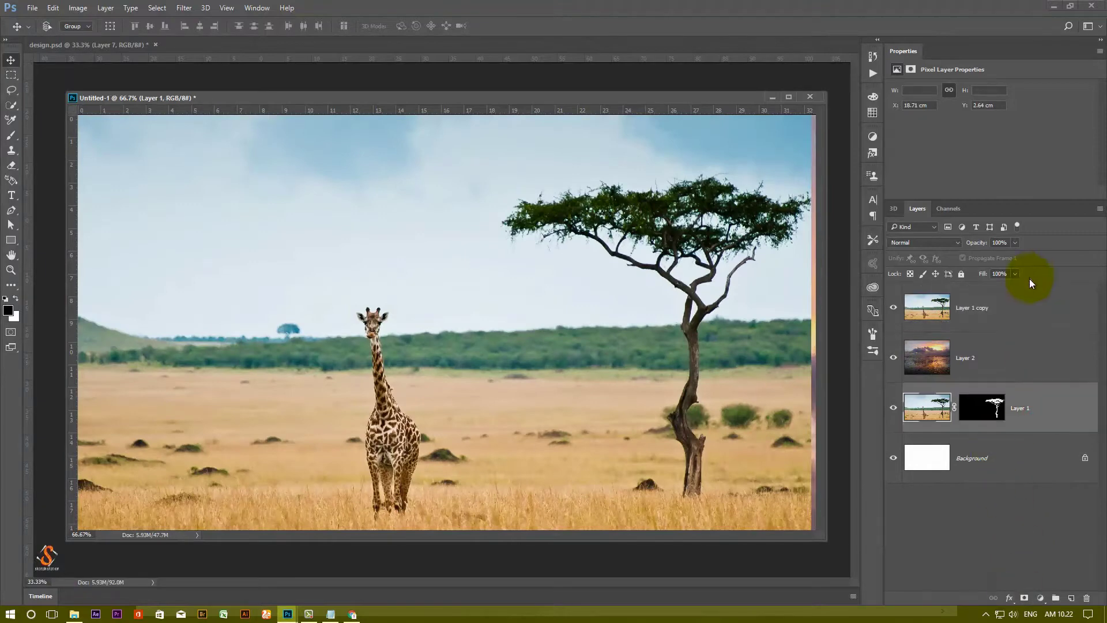
{"action": "left_click", "coordinate": [1023, 369], "text": "ctrl"}
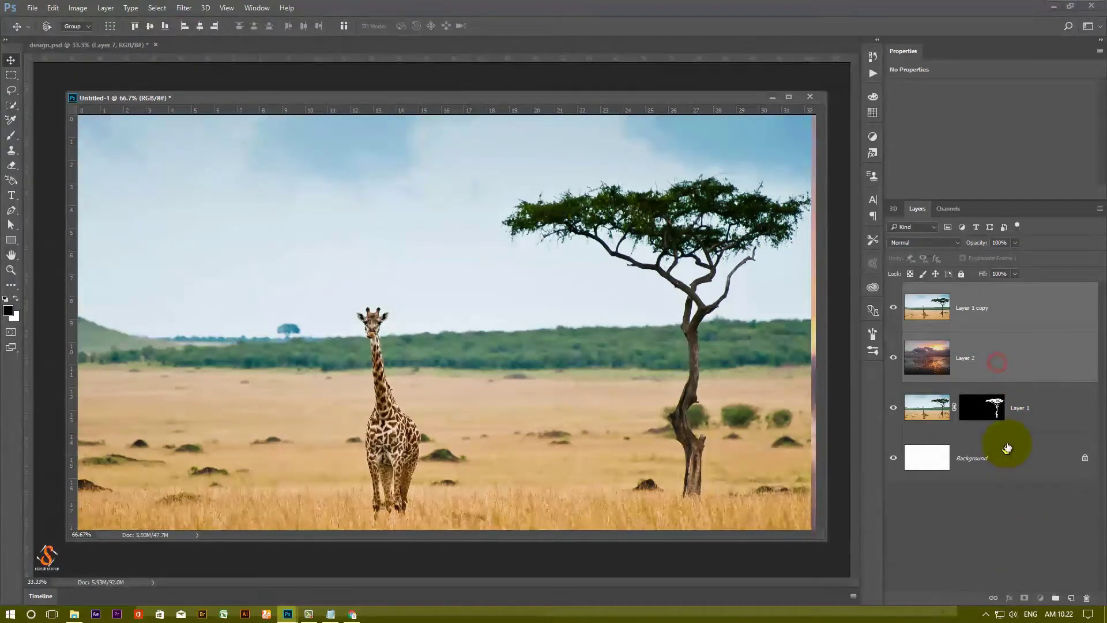
{"action": "left_click_drag", "start_coordinate": [1014, 402], "coordinate": [1009, 293]}
{"action": "left_click_drag", "start_coordinate": [975, 201], "coordinate": [973, 138]}
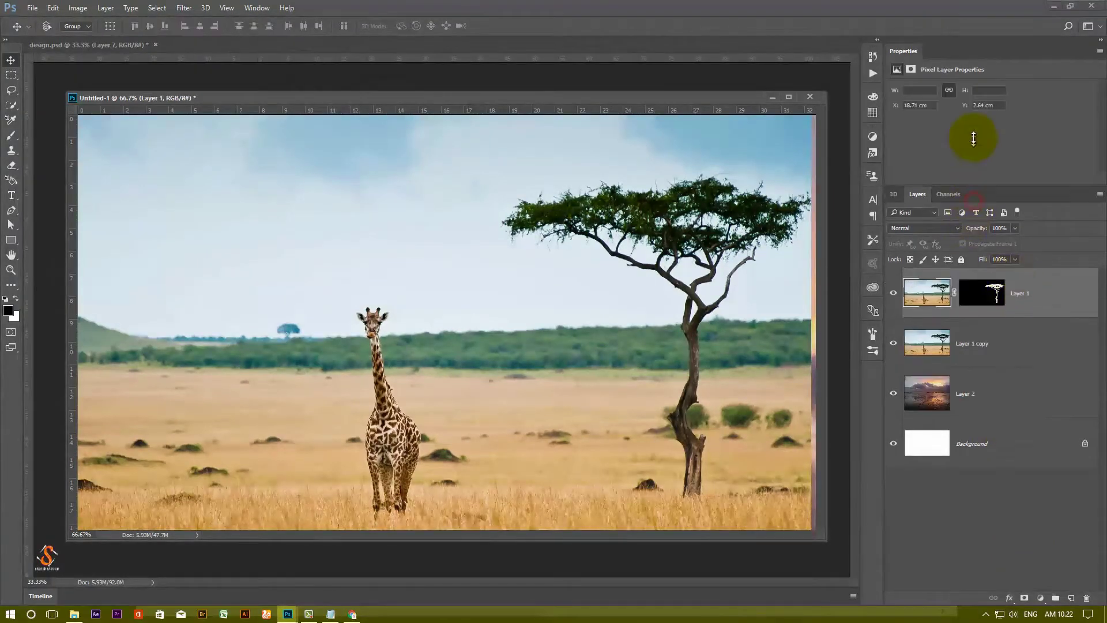
{"action": "left_click", "coordinate": [971, 358]}
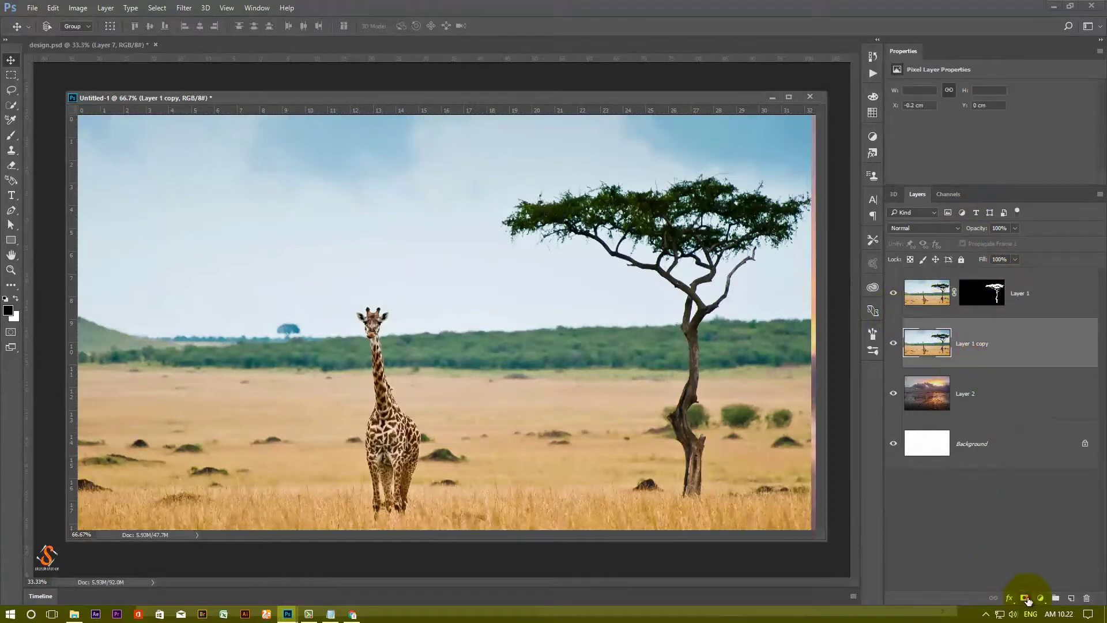
Give Layer 1 copy a white mask with a gradient so the sunset sky shows above the horizon
{"action": "left_click", "coordinate": [1024, 599]}
{"action": "left_click", "coordinate": [12, 285]}
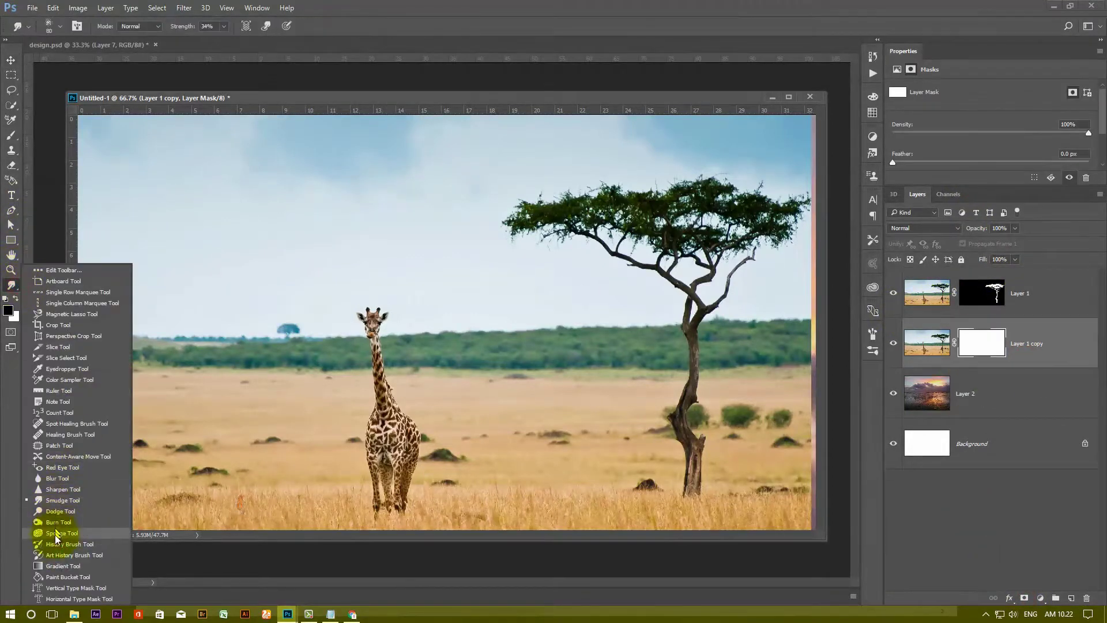
{"action": "left_click", "coordinate": [56, 566]}
{"action": "left_click_drag", "start_coordinate": [315, 349], "coordinate": [334, 369]}
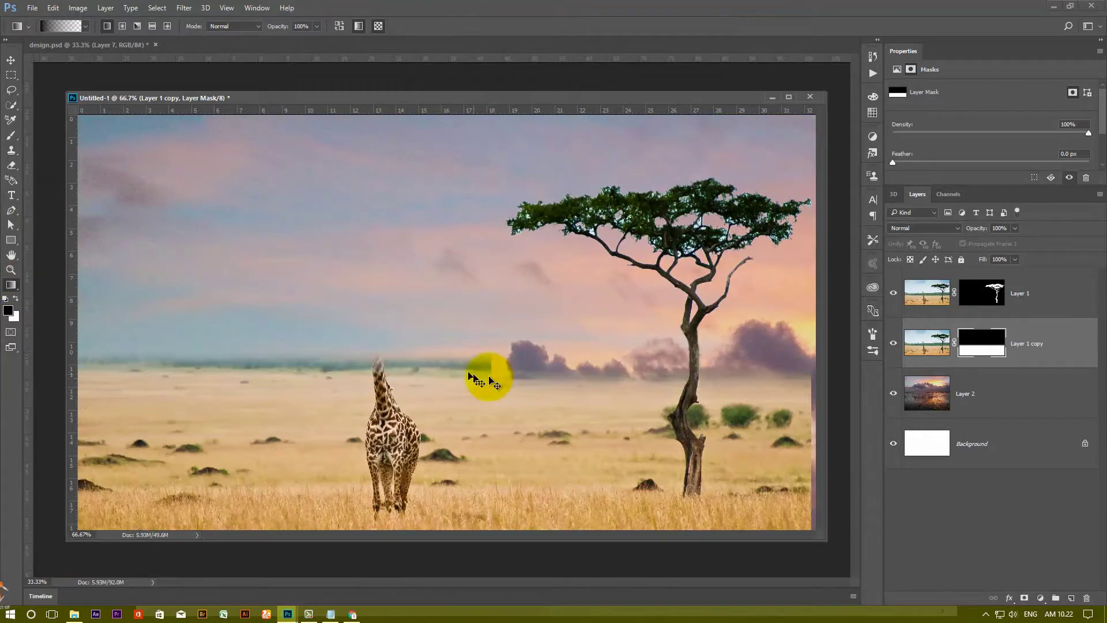
Move Layer 2 up so the storm clouds rise toward the horizon
{"action": "left_click", "coordinate": [969, 393]}
{"action": "key", "text": "v"}
{"action": "mouse_move", "coordinate": [561, 421]}
{"action": "left_mouse_down"}
{"action": "mouse_move", "coordinate": [561, 378]}
{"action": "mouse_move", "coordinate": [470, 353]}
{"action": "mouse_move", "coordinate": [531, 378]}
{"action": "left_mouse_up"}
Switch to the Gradient tool, check its presets, and go to full-screen view
{"action": "key", "text": "ctrl+minus"}
{"action": "key", "text": "ctrl+minus"}
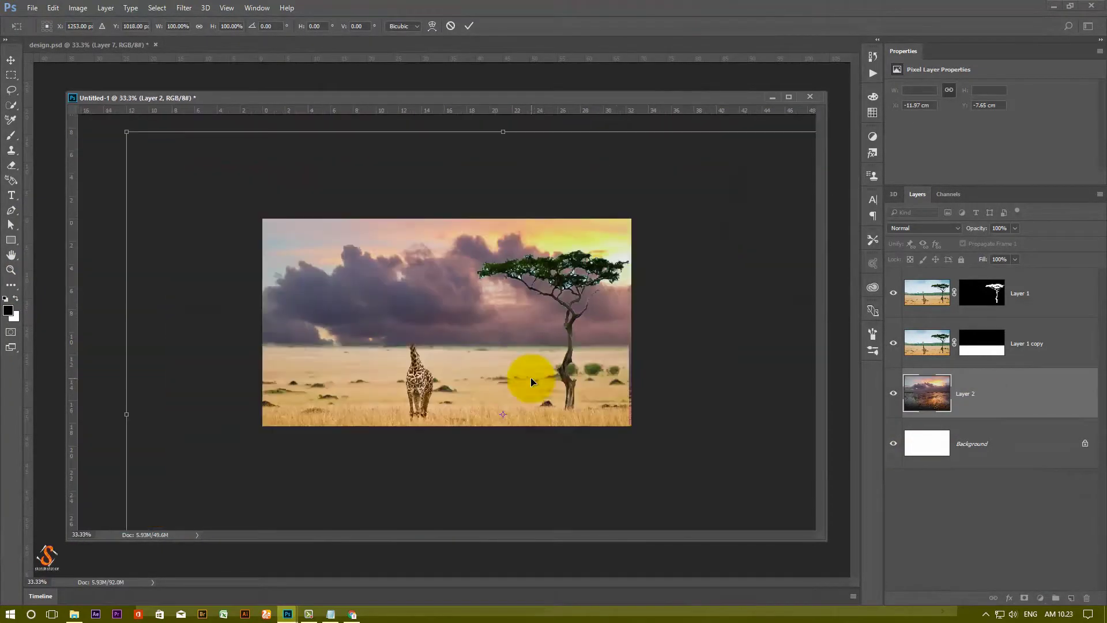
{"action": "key", "text": "g"}
{"action": "right_click", "coordinate": [470, 285]}
{"action": "key", "text": "Escape"}
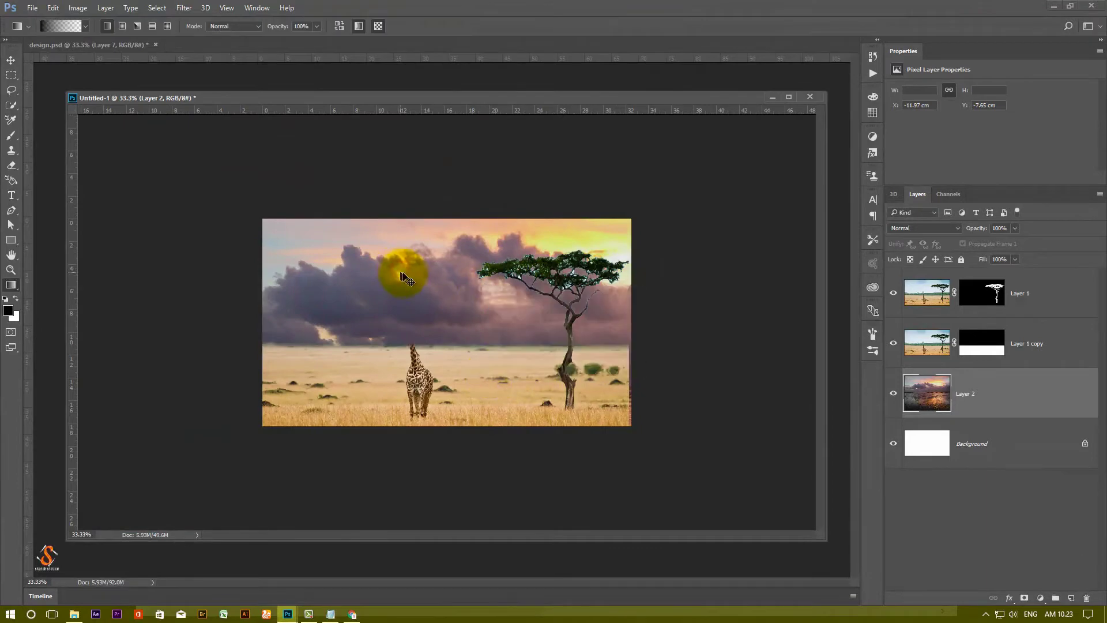
{"action": "key", "text": "f"}
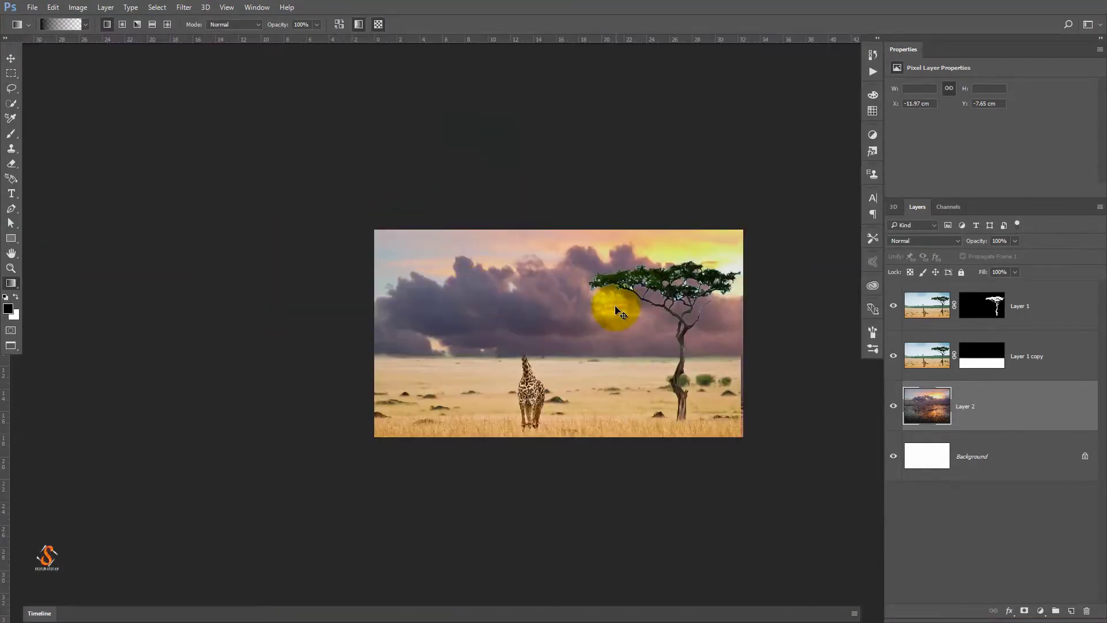
{"action": "right_click", "coordinate": [577, 280]}
{"action": "key", "text": "Escape"}
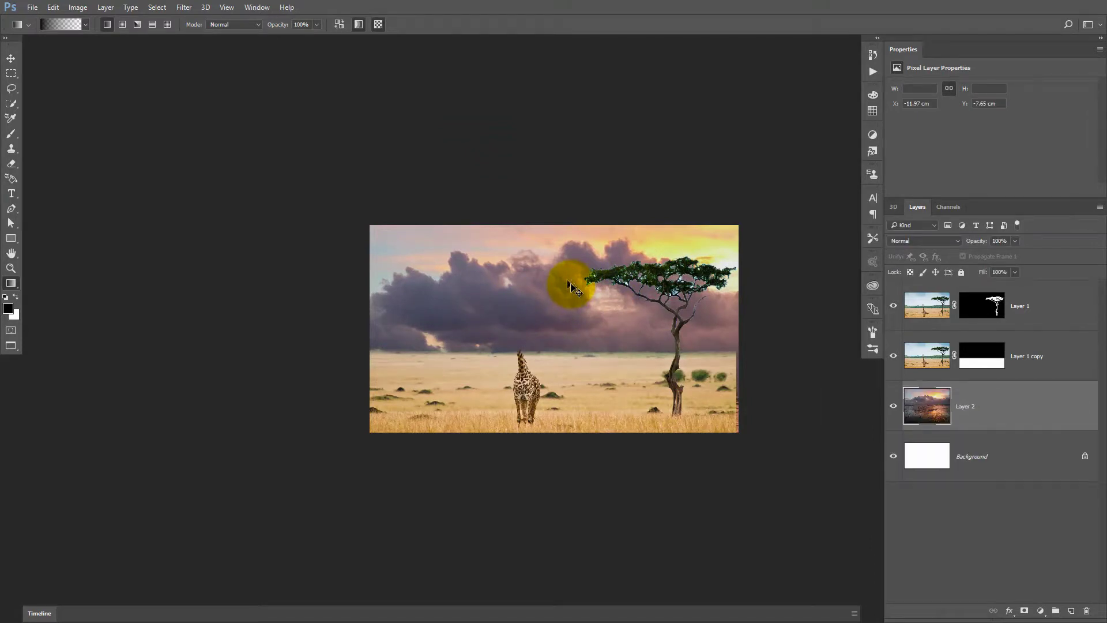
Flip the sunset sky horizontally, scale it to about 52% upper left, and drag in the sand-dune photo
{"action": "key", "text": "ctrl+t"}
{"action": "right_click", "coordinate": [565, 292]}
{"action": "left_click", "coordinate": [613, 465]}
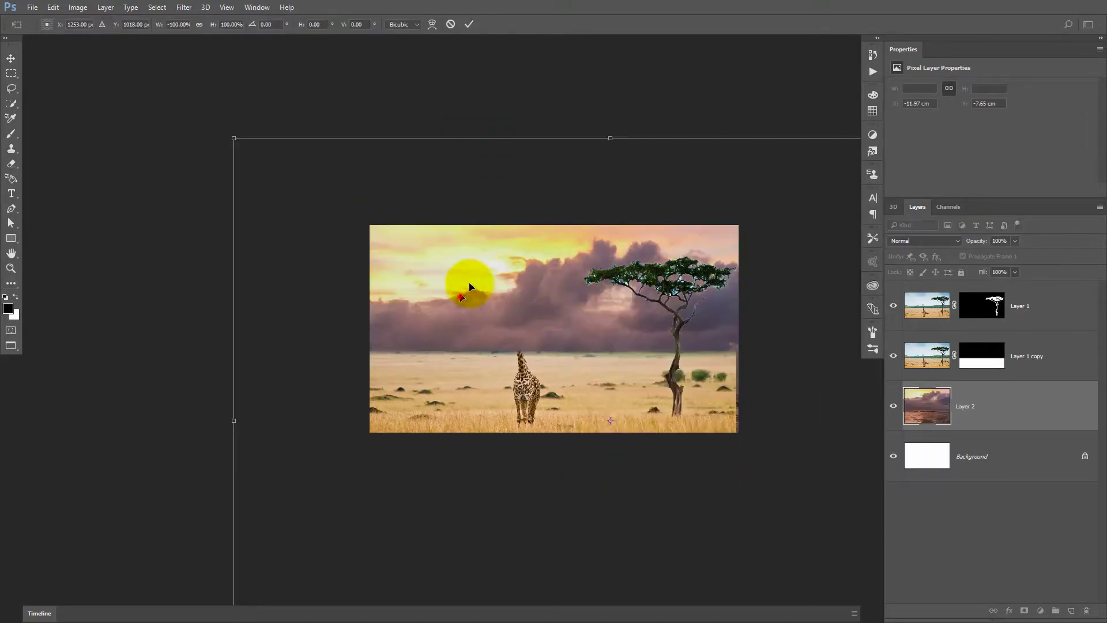
{"action": "left_click_drag", "start_coordinate": [257, 171], "coordinate": [352, 225]}
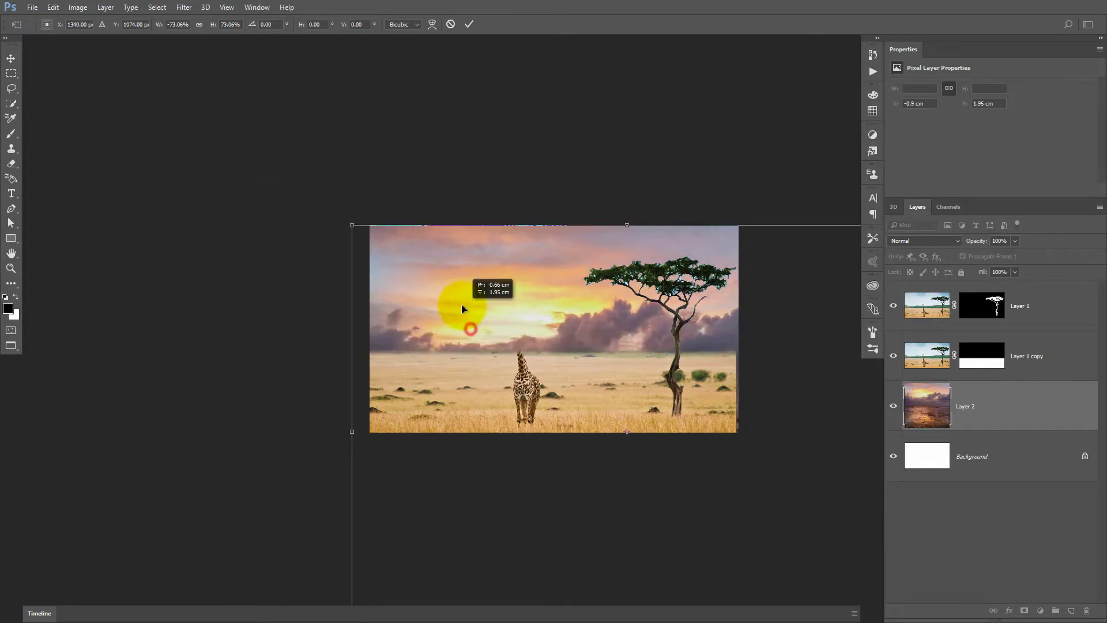
{"action": "left_click_drag", "start_coordinate": [464, 310], "coordinate": [391, 168]}
{"action": "left_click_drag", "start_coordinate": [823, 490], "coordinate": [619, 443]}
{"action": "key", "text": "Return"}
{"action": "key", "text": "ctrl+plus"}
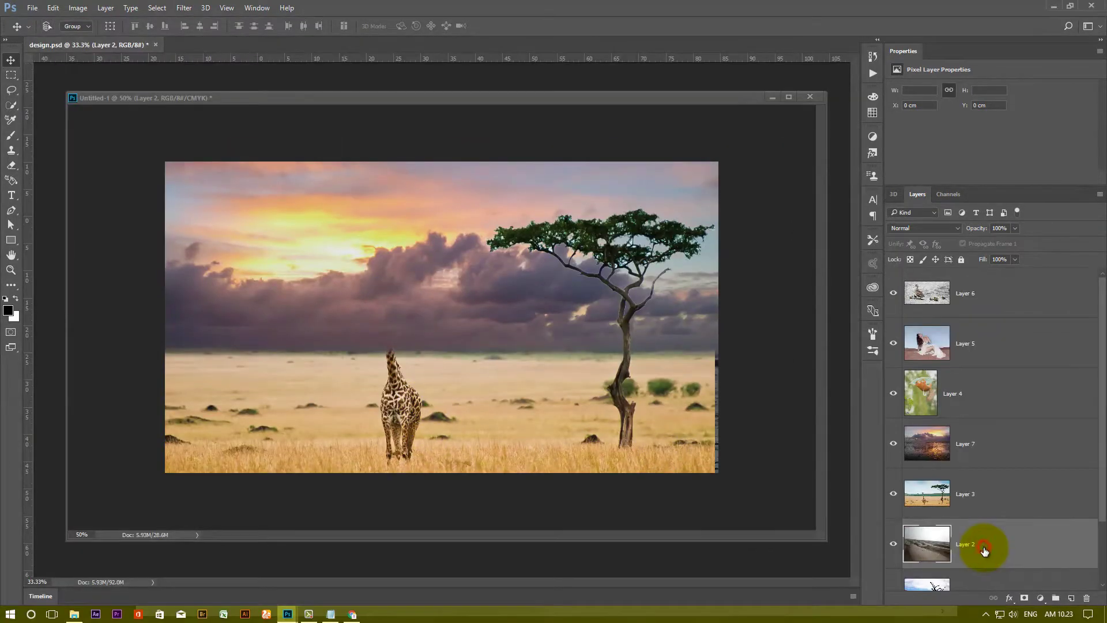
{"action": "mouse_move", "coordinate": [984, 548]}
{"action": "left_mouse_down"}
{"action": "mouse_move", "coordinate": [564, 420]}
{"action": "mouse_move", "coordinate": [563, 432]}
{"action": "left_mouse_up"}
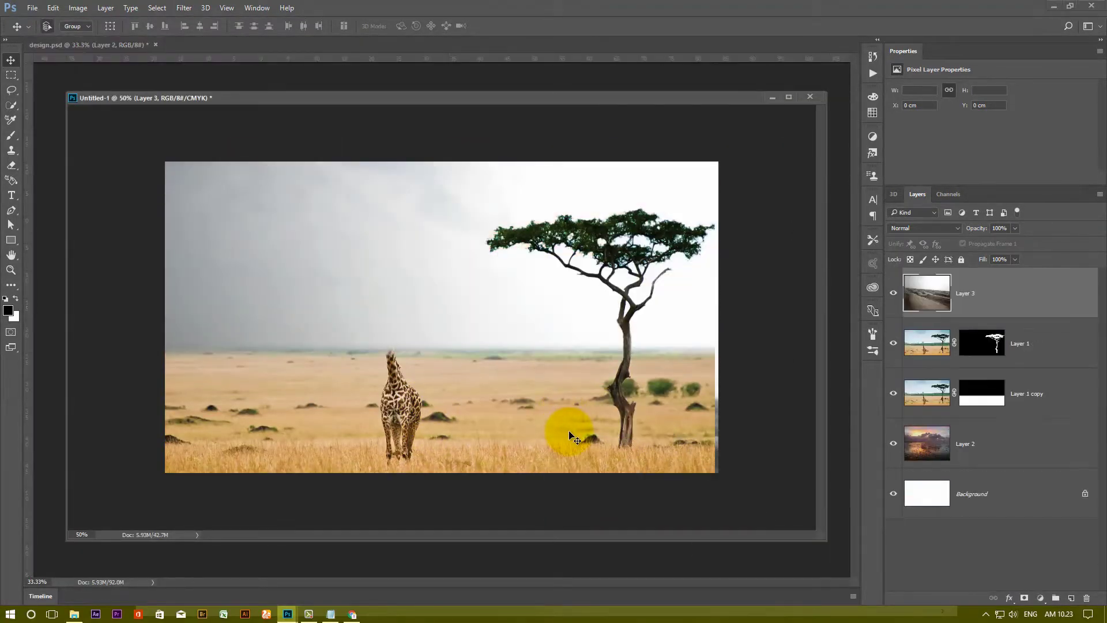
Scale, tilt and reposition the sand-dune layer so it covers the whole scene
{"action": "key", "text": "ctrl+t"}
{"action": "mouse_move", "coordinate": [774, 117]}
{"action": "left_mouse_down"}
{"action": "mouse_move", "coordinate": [500, 381]}
{"action": "mouse_move", "coordinate": [615, 444]}
{"action": "mouse_move", "coordinate": [630, 407]}
{"action": "left_mouse_up"}
{"action": "left_click_drag", "start_coordinate": [403, 416], "coordinate": [414, 405]}
{"action": "left_click_drag", "start_coordinate": [498, 256], "coordinate": [353, 383]}
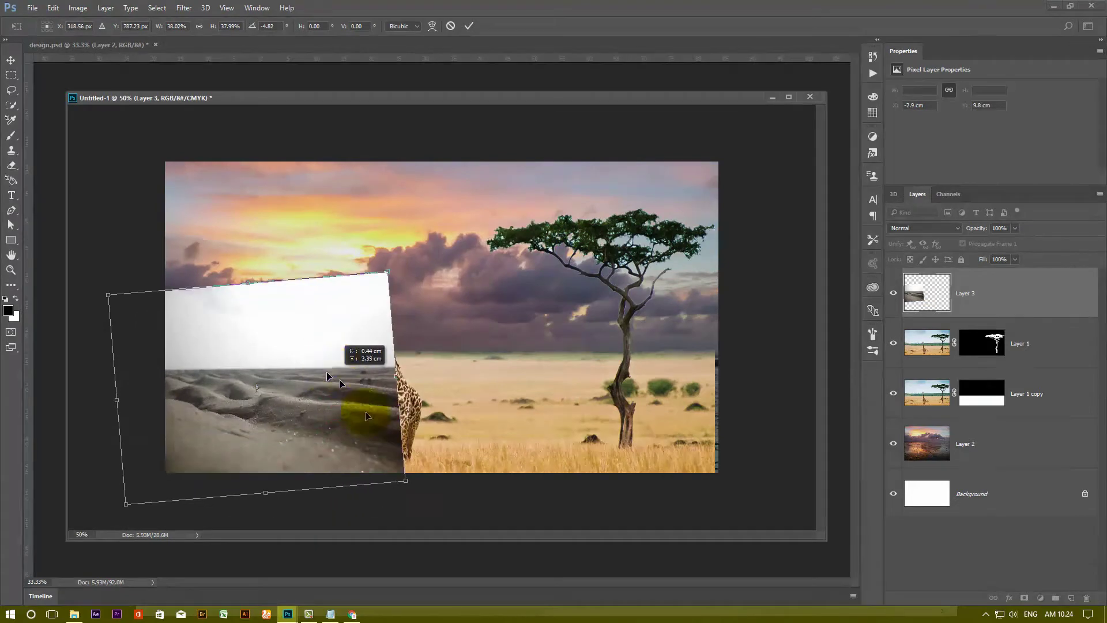
{"action": "mouse_move", "coordinate": [398, 484]}
{"action": "left_mouse_down"}
{"action": "mouse_move", "coordinate": [512, 559]}
{"action": "mouse_move", "coordinate": [452, 483]}
{"action": "left_mouse_up"}
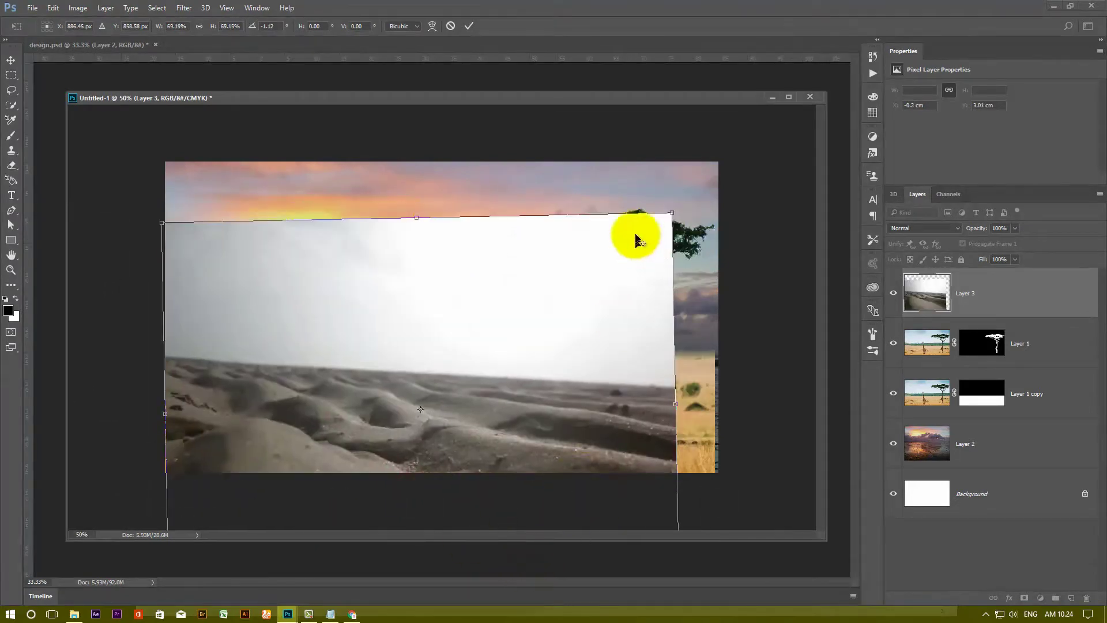
{"action": "left_click_drag", "start_coordinate": [670, 219], "coordinate": [748, 173]}
{"action": "mouse_move", "coordinate": [622, 387]}
{"action": "left_mouse_down"}
{"action": "mouse_move", "coordinate": [772, 363]}
{"action": "mouse_move", "coordinate": [778, 338]}
{"action": "left_mouse_up"}
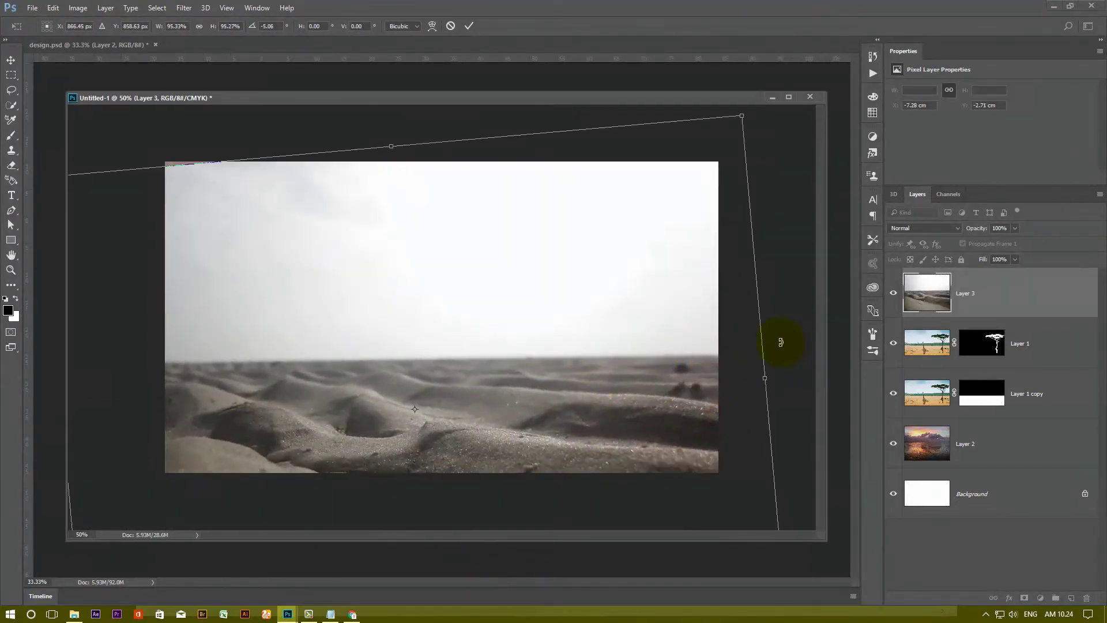
{"action": "key", "text": "Return"}
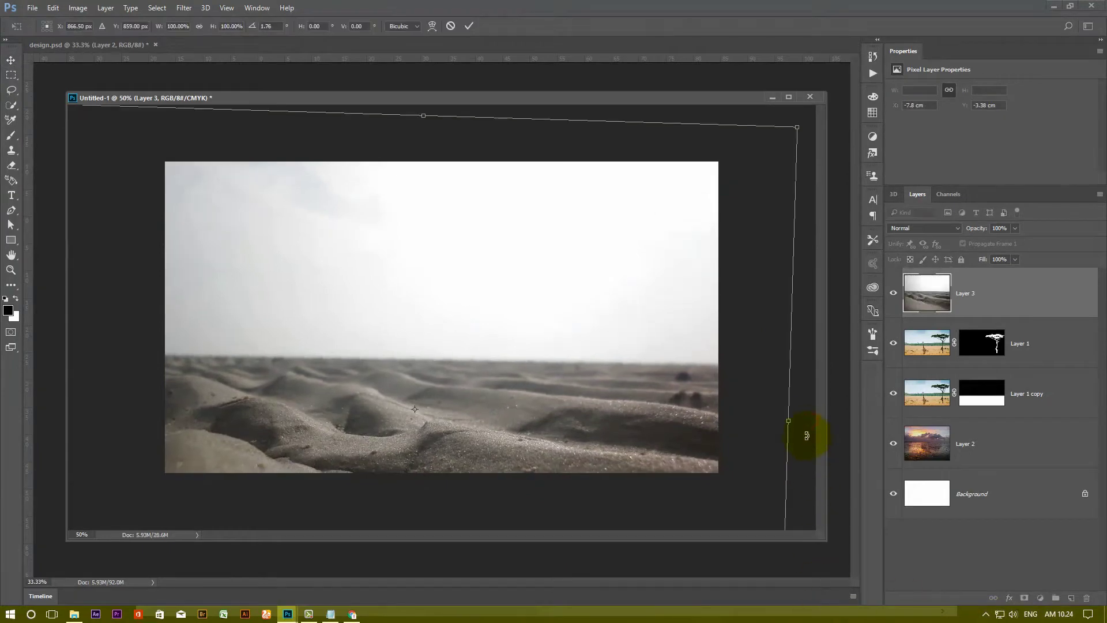
Add a layer mask with a vertical gradient so the sky and tree show above the sand
{"action": "left_click", "coordinate": [1024, 598]}
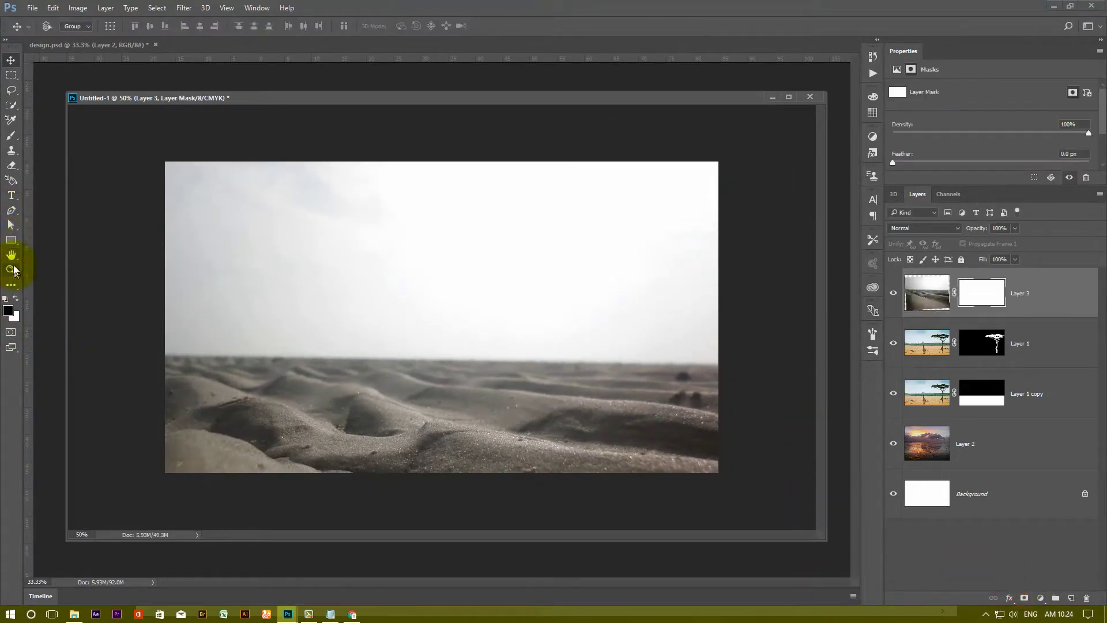
{"action": "key", "text": "g"}
{"action": "left_click", "coordinate": [11, 284]}
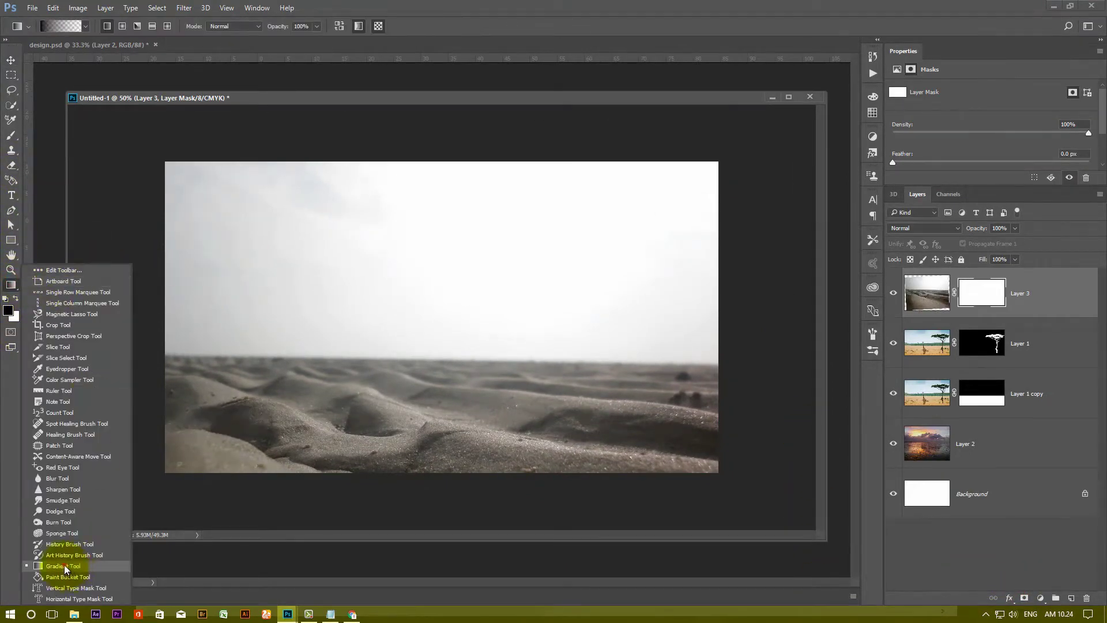
{"action": "left_click", "coordinate": [65, 571]}
{"action": "left_click_drag", "start_coordinate": [354, 315], "coordinate": [354, 355]}
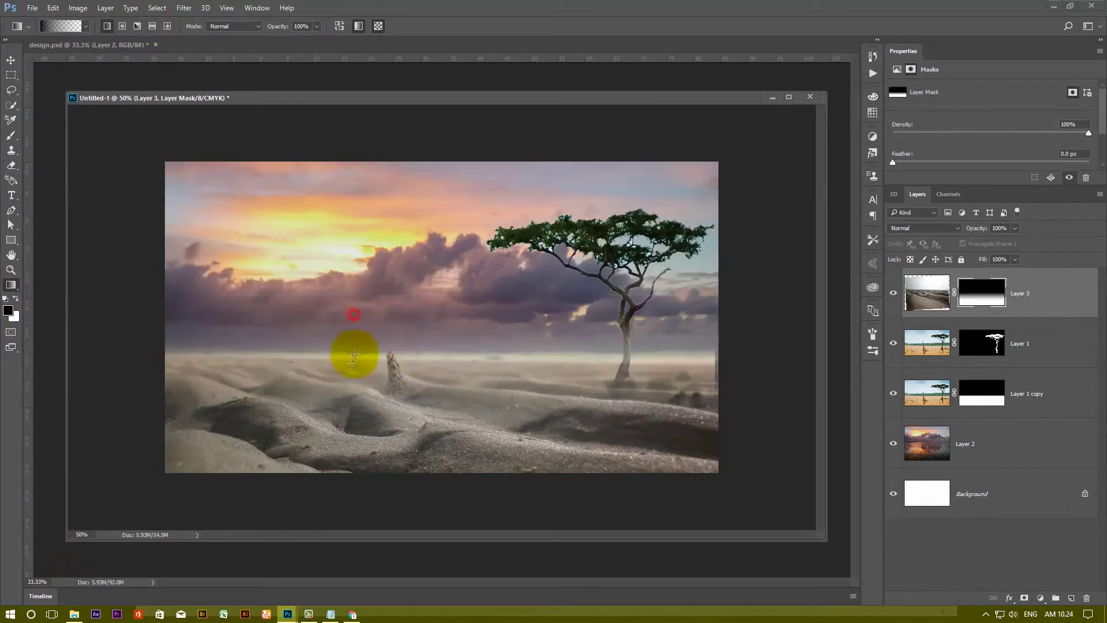
Select Layer 1 copy, choose the Clone Stamp tool, and hide the sand layer
{"action": "left_click", "coordinate": [916, 407]}
{"action": "left_click", "coordinate": [11, 151]}
{"action": "left_click", "coordinate": [892, 294]}
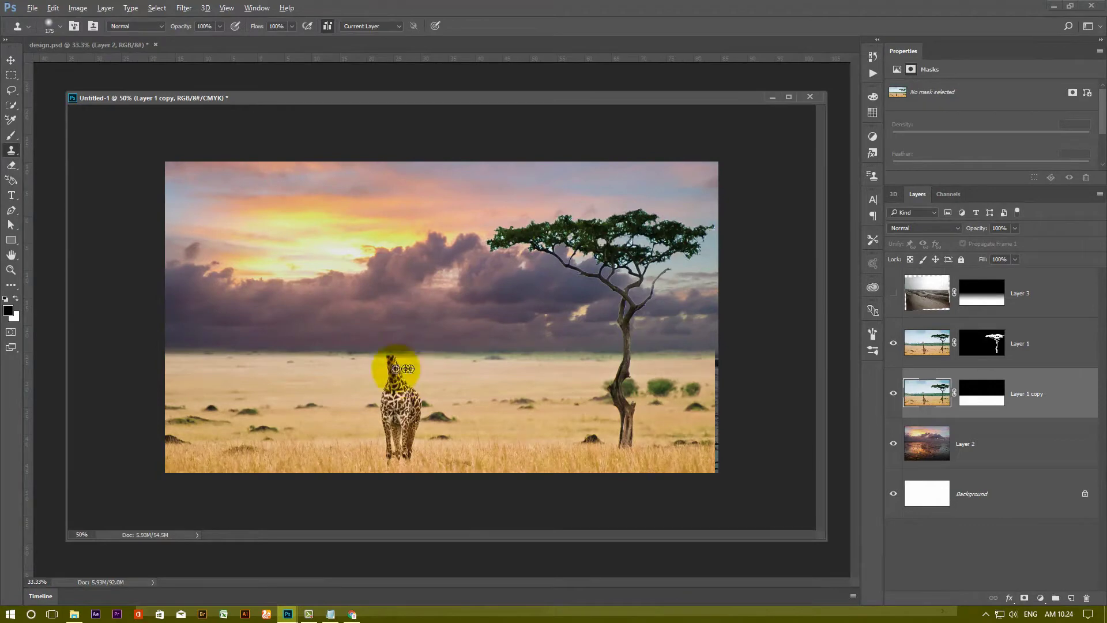
Clone grass over the giraffe on Layer 1 copy, then show and select sand Layer 3
{"action": "left_click", "coordinate": [354, 451], "text": "alt"}
{"action": "mouse_move", "coordinate": [407, 452]}
{"action": "left_mouse_down"}
{"action": "mouse_move", "coordinate": [398, 397]}
{"action": "mouse_move", "coordinate": [369, 433]}
{"action": "left_mouse_up"}
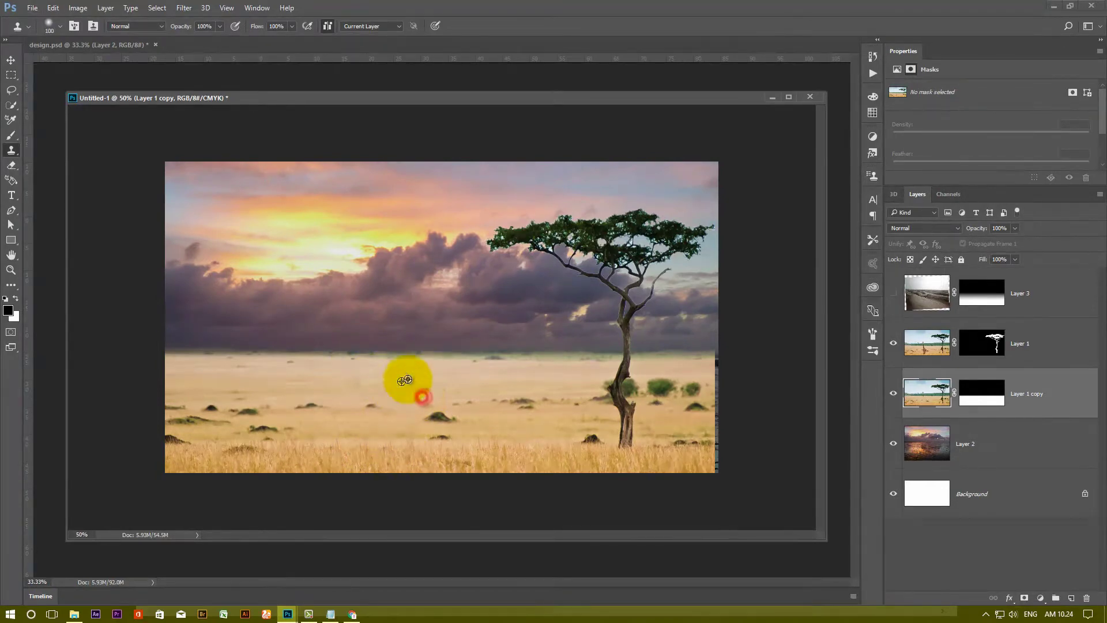
{"action": "left_click", "coordinate": [894, 294]}
{"action": "left_click", "coordinate": [922, 304]}
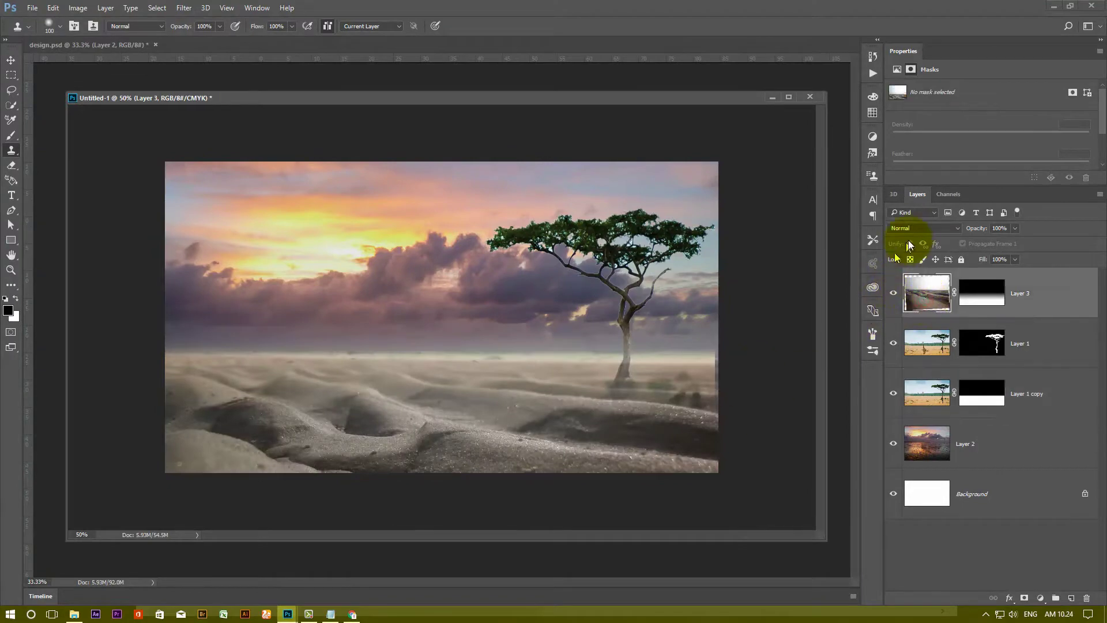
Cycle the sand layer's blend modes from Lighten through Multiply, settling on Hard Light
{"action": "left_click", "coordinate": [923, 227]}
{"action": "left_click", "coordinate": [902, 289]}
{"action": "key", "text": "Up"}
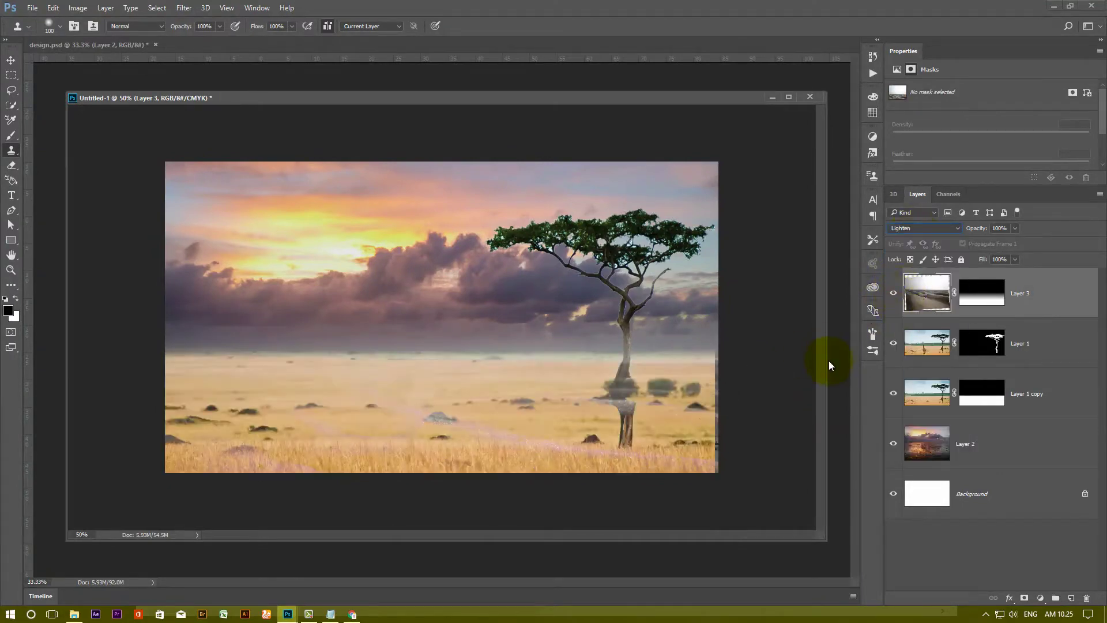
{"action": "key", "text": "Up"}
{"action": "key", "text": "Up"}
{"action": "key", "text": "Up"}
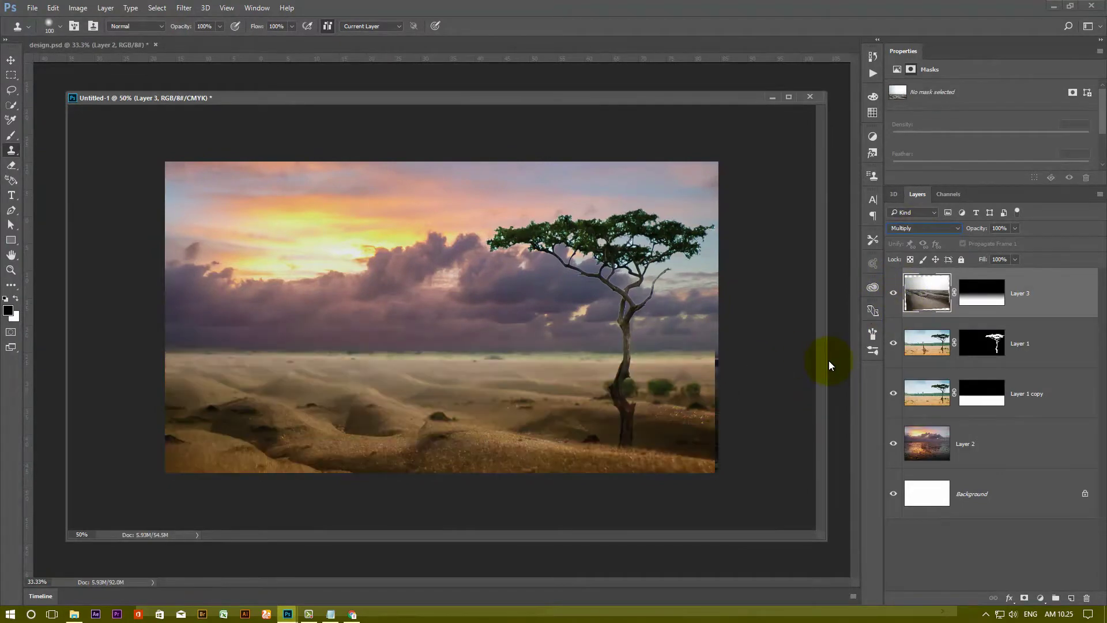
{"action": "key", "text": "Up"}
{"action": "key", "text": "Down"}
{"action": "key", "text": "Down"}
{"action": "key", "text": "Up"}
{"action": "key", "text": "Up"}
{"action": "key", "text": "Down"}
{"action": "key", "text": "Down"}
{"action": "key", "text": "Down"}
{"action": "key", "text": "Down"}
{"action": "key", "text": "Down"}
{"action": "key", "text": "Down"}
{"action": "key", "text": "Down"}
{"action": "key", "text": "Down"}
{"action": "key", "text": "Down"}
{"action": "key", "text": "Down"}
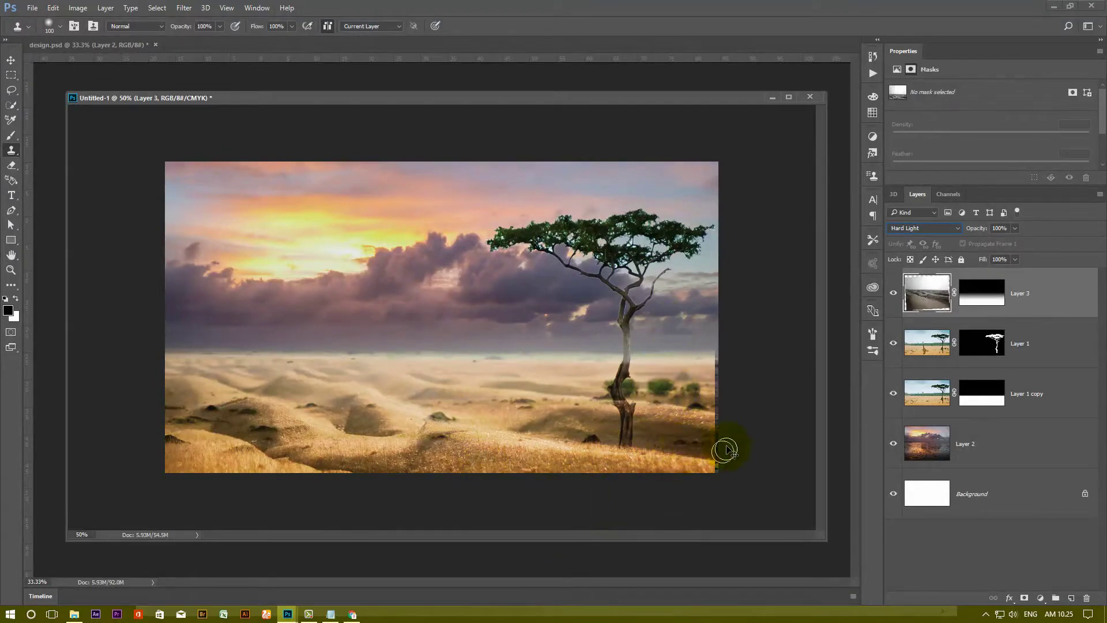
Bring the tree's Layer 1 to the top of the stack and list the layers under the canvas
{"action": "left_click", "coordinate": [1043, 343]}
{"action": "key", "text": "ctrl+bracketright"}
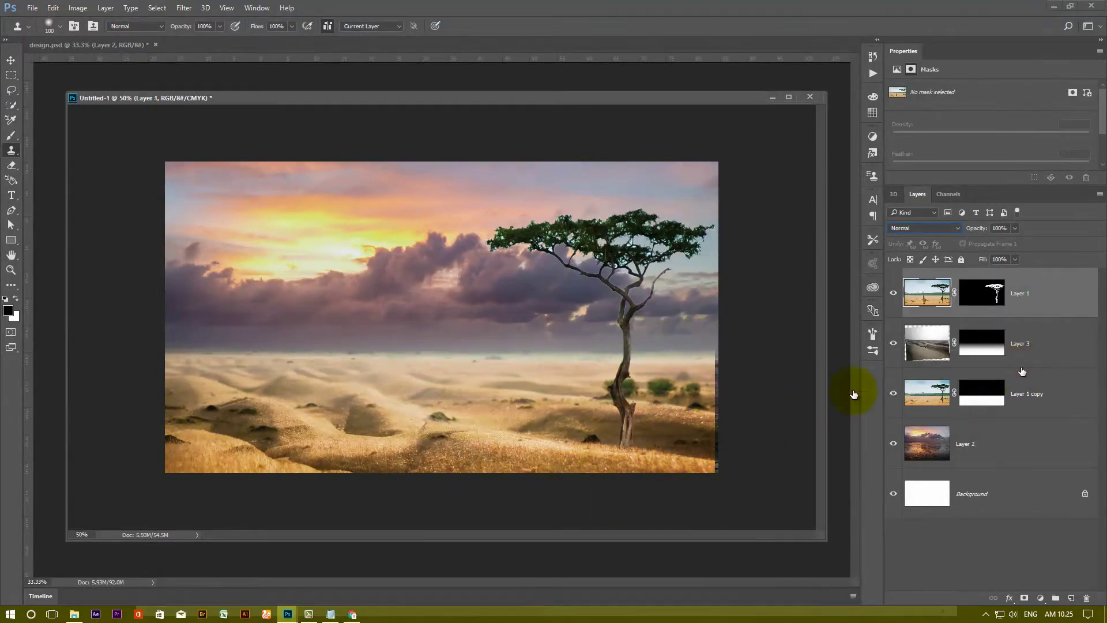
{"action": "key", "text": "v"}
{"action": "right_click", "coordinate": [464, 282]}
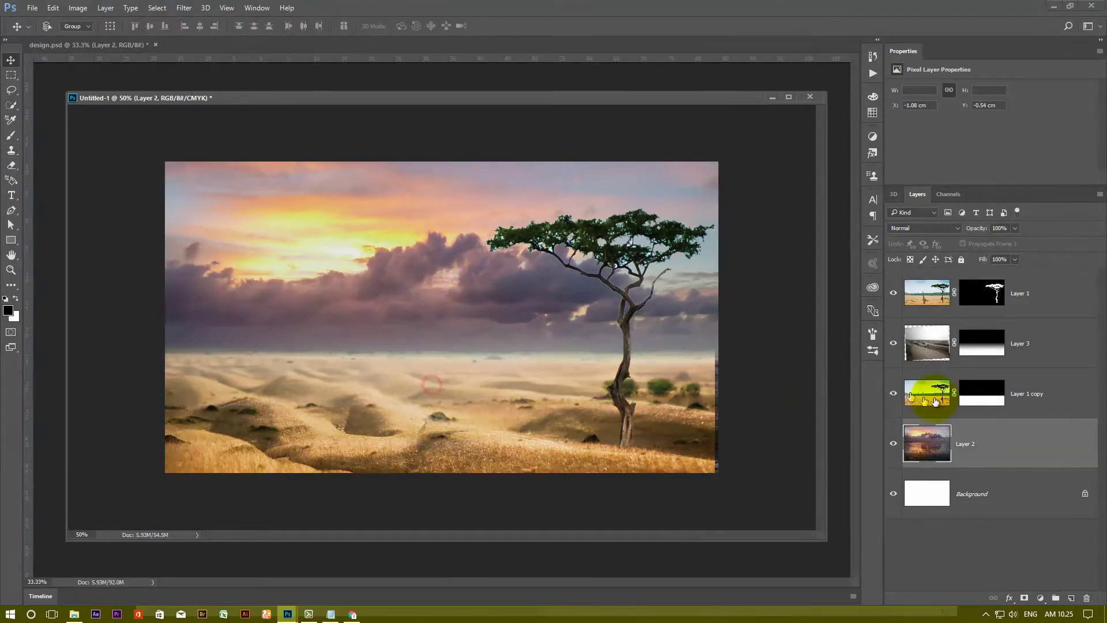
Drag the white-dress woman from design.psd into the composite as the top layer, moved down and scaled smaller
{"action": "left_click", "coordinate": [761, 285]}
{"action": "left_click_drag", "start_coordinate": [974, 345], "coordinate": [569, 375]}
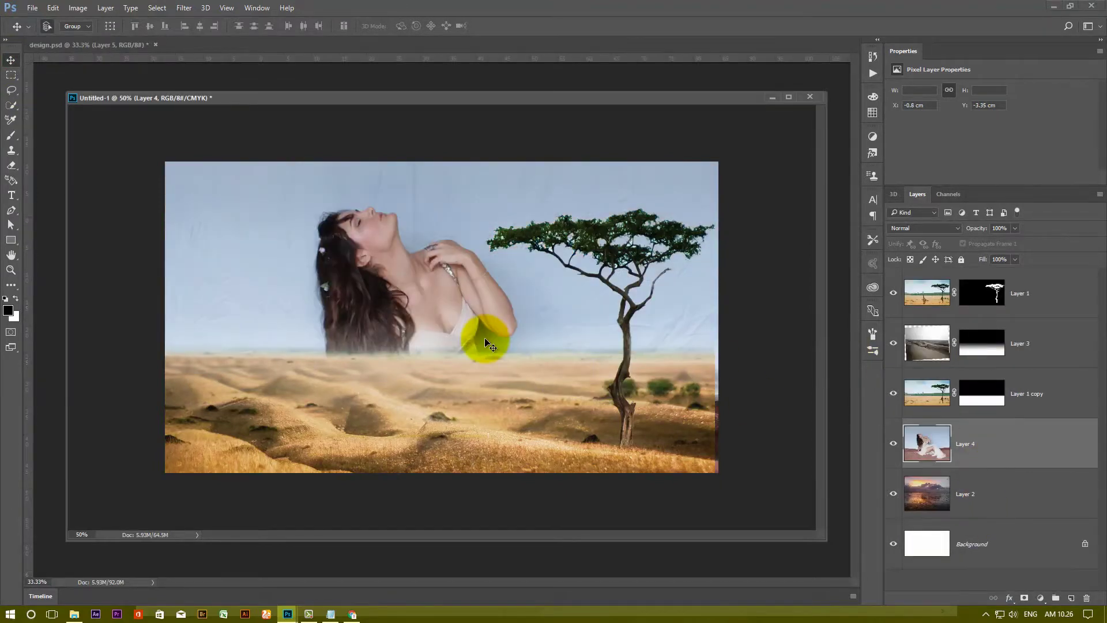
{"action": "key", "text": "ctrl+shift+bracketright"}
{"action": "key", "text": "ctrl+t"}
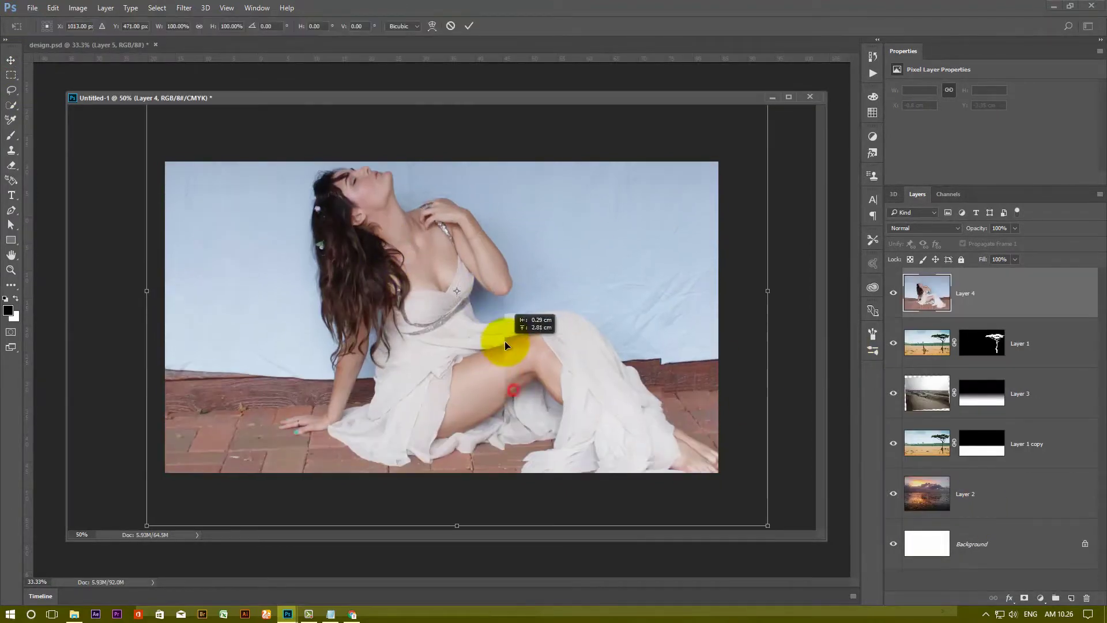
{"action": "left_click_drag", "start_coordinate": [603, 294], "coordinate": [611, 404]}
{"action": "mouse_move", "coordinate": [752, 215]}
{"action": "left_mouse_down"}
{"action": "mouse_move", "coordinate": [700, 255]}
{"action": "mouse_move", "coordinate": [600, 235]}
{"action": "left_mouse_up"}
{"action": "key", "text": "Return"}
Quick-select the woman from head to dress, adding the lower dress, arm and hand
{"action": "left_click", "coordinate": [10, 105]}
{"action": "scroll", "coordinate": [369, 262], "scroll_direction": "up", "scroll_amount": 2}
{"action": "mouse_move", "coordinate": [312, 183]}
{"action": "left_mouse_down"}
{"action": "mouse_move", "coordinate": [301, 168]}
{"action": "mouse_move", "coordinate": [455, 428]}
{"action": "mouse_move", "coordinate": [684, 481]}
{"action": "left_mouse_up"}
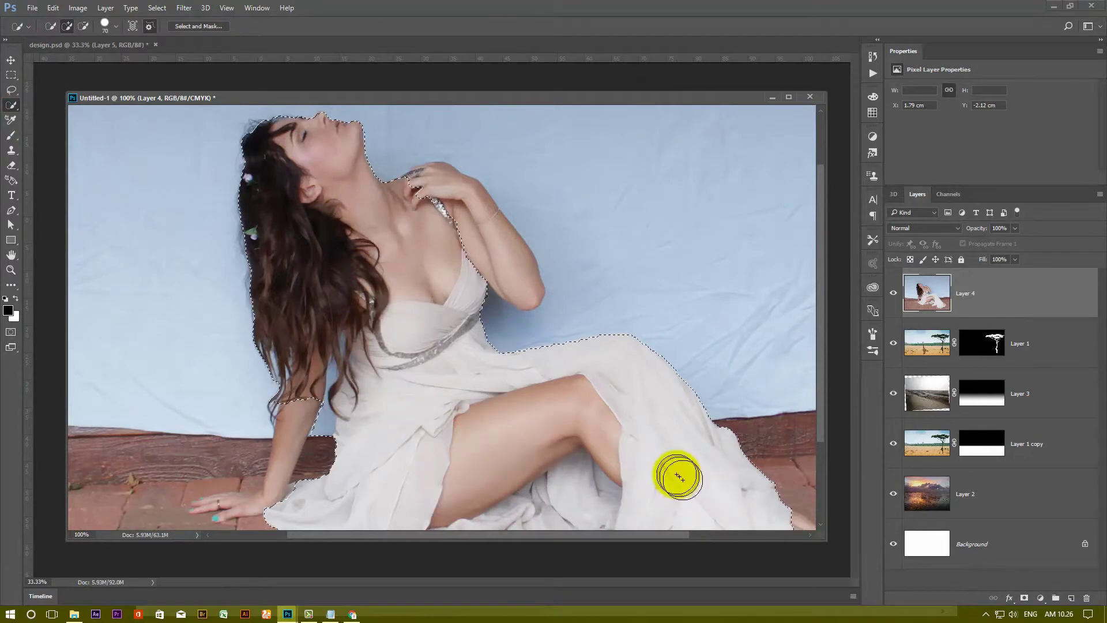
{"action": "scroll", "coordinate": [684, 482], "scroll_direction": "down", "scroll_amount": 2}
{"action": "mouse_move", "coordinate": [593, 396]}
{"action": "left_mouse_down"}
{"action": "mouse_move", "coordinate": [625, 449]}
{"action": "mouse_move", "coordinate": [364, 430]}
{"action": "left_mouse_up"}
{"action": "scroll", "coordinate": [317, 432], "scroll_direction": "up", "scroll_amount": 1}
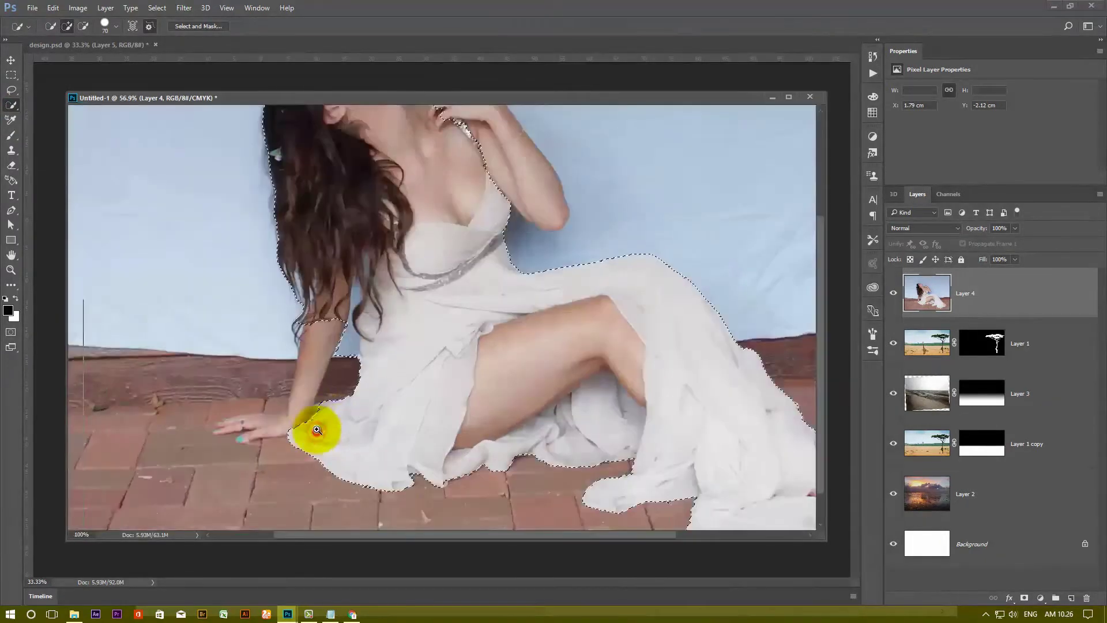
{"action": "scroll", "coordinate": [317, 431], "scroll_direction": "up", "scroll_amount": 3}
{"action": "key", "text": "bracketleft"}
{"action": "key", "text": "bracketleft"}
{"action": "key", "text": "bracketleft"}
{"action": "mouse_move", "coordinate": [314, 319]}
{"action": "left_mouse_down"}
{"action": "mouse_move", "coordinate": [327, 258]}
{"action": "mouse_move", "coordinate": [257, 403]}
{"action": "mouse_move", "coordinate": [210, 417]}
{"action": "left_mouse_up"}
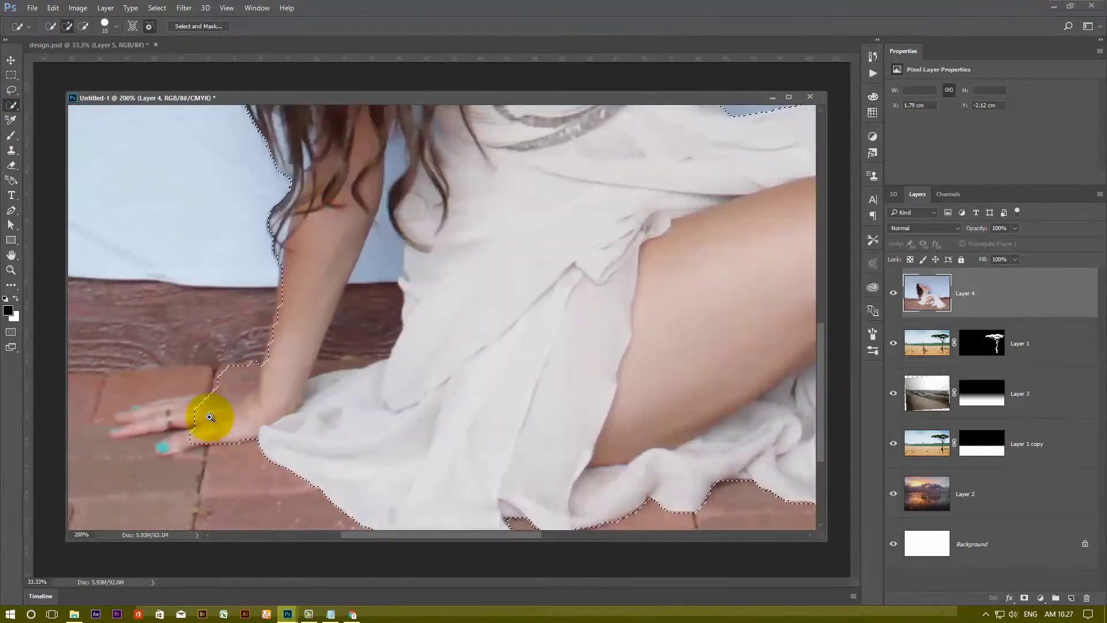
With a smaller brush, add the fingers and forearm edge and remove background above the wrist
{"action": "scroll", "coordinate": [210, 417], "scroll_direction": "up", "scroll_amount": 1}
{"action": "scroll", "coordinate": [223, 440], "scroll_direction": "up", "scroll_amount": 1}
{"action": "key", "text": "bracketleft"}
{"action": "key", "text": "bracketleft"}
{"action": "key", "text": "bracketleft"}
{"action": "mouse_move", "coordinate": [388, 329]}
{"action": "left_mouse_down"}
{"action": "mouse_move", "coordinate": [287, 371]}
{"action": "mouse_move", "coordinate": [366, 346]}
{"action": "mouse_move", "coordinate": [225, 316]}
{"action": "mouse_move", "coordinate": [179, 338]}
{"action": "mouse_move", "coordinate": [256, 335]}
{"action": "mouse_move", "coordinate": [178, 345]}
{"action": "mouse_move", "coordinate": [240, 304]}
{"action": "left_mouse_up"}
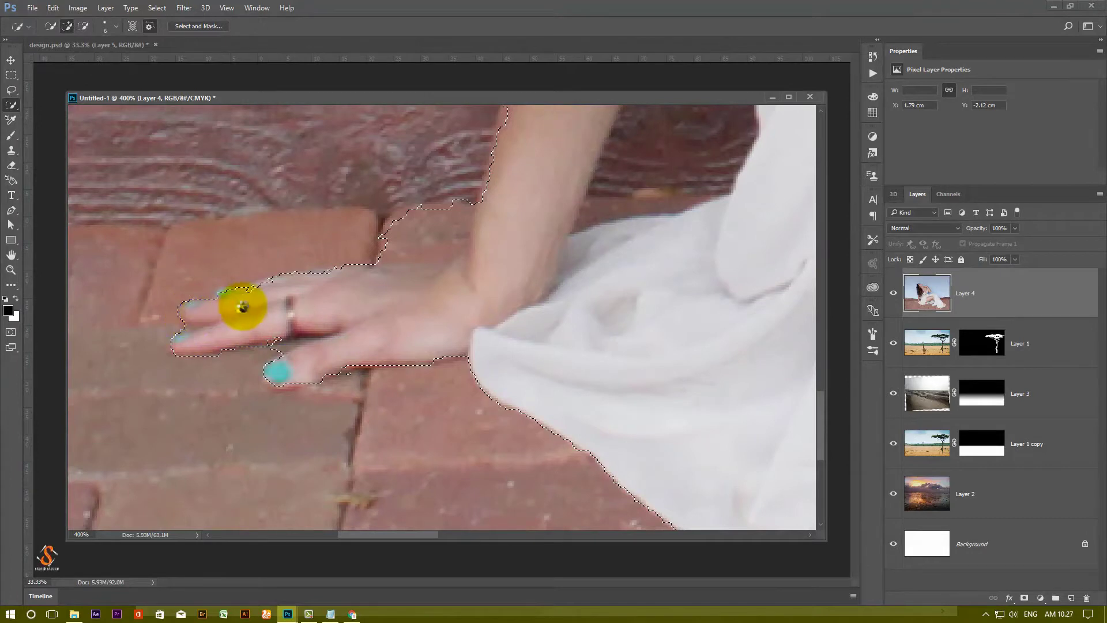
{"action": "mouse_move", "coordinate": [379, 276]}
{"action": "left_mouse_down"}
{"action": "mouse_move", "coordinate": [459, 197]}
{"action": "mouse_move", "coordinate": [376, 255]}
{"action": "left_mouse_up"}
{"action": "mouse_move", "coordinate": [430, 214]}
{"action": "left_mouse_down"}
{"action": "mouse_move", "coordinate": [420, 268]}
{"action": "mouse_move", "coordinate": [489, 185]}
{"action": "mouse_move", "coordinate": [441, 247]}
{"action": "left_mouse_up"}
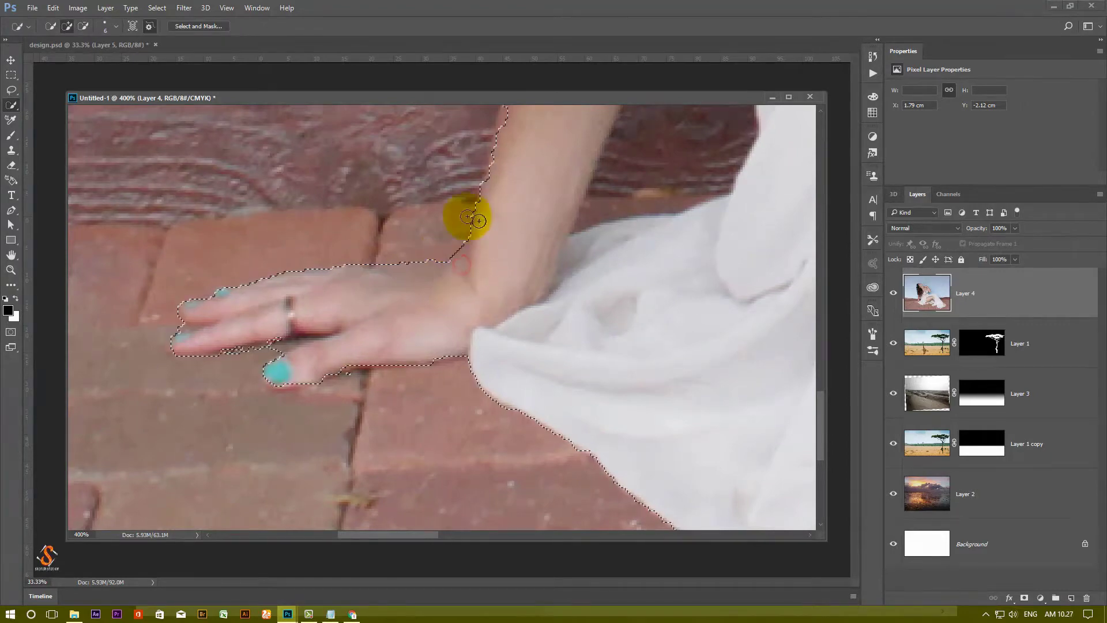
{"action": "left_click_drag", "start_coordinate": [424, 233], "coordinate": [437, 290]}
{"action": "left_click_drag", "start_coordinate": [554, 217], "coordinate": [494, 329]}
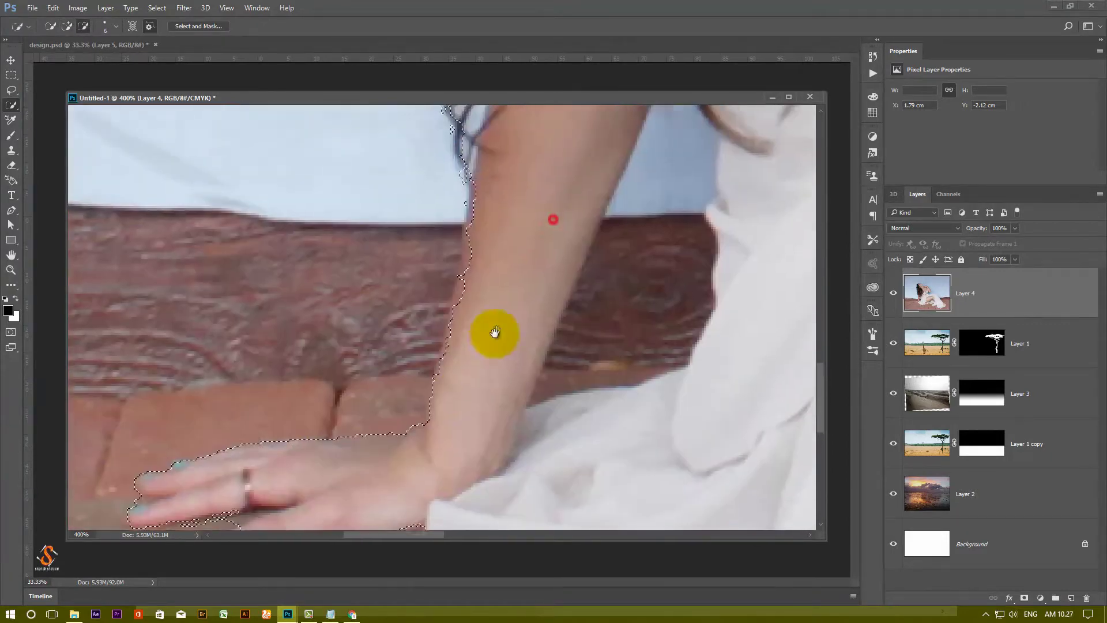
{"action": "mouse_move", "coordinate": [461, 288]}
{"action": "left_mouse_down"}
{"action": "mouse_move", "coordinate": [469, 161]}
{"action": "mouse_move", "coordinate": [455, 234]}
{"action": "left_mouse_up"}
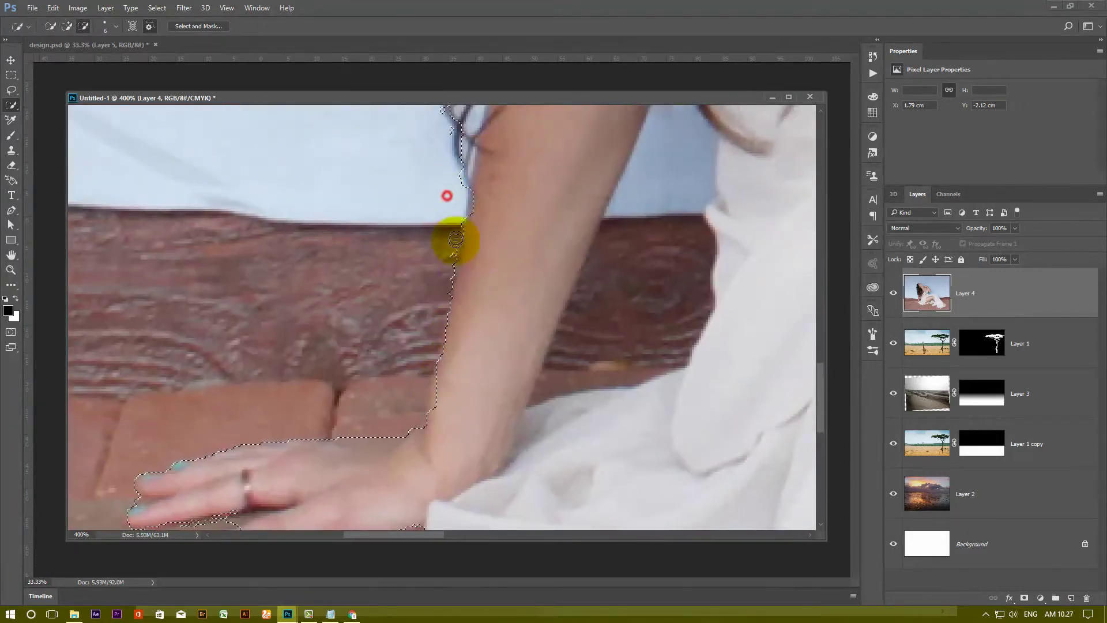
Extend the selection down the arm below the hair, then review the face, dress and knee edges
{"action": "left_click_drag", "start_coordinate": [535, 228], "coordinate": [512, 380]}
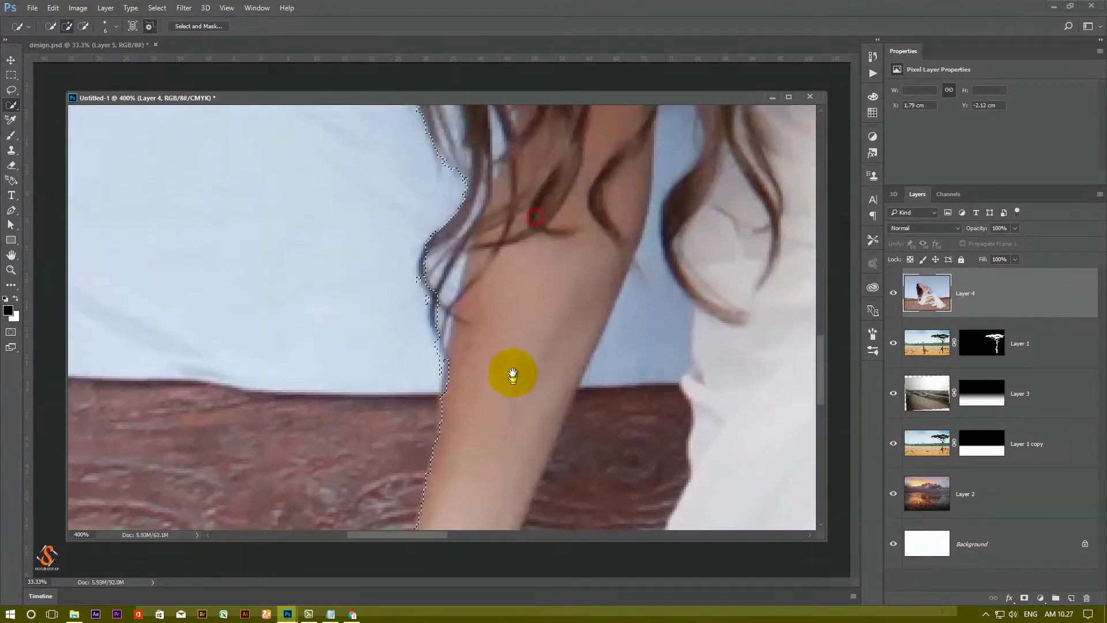
{"action": "key", "text": "ctrl+minus"}
{"action": "mouse_move", "coordinate": [482, 433]}
{"action": "left_mouse_down"}
{"action": "mouse_move", "coordinate": [527, 354]}
{"action": "mouse_move", "coordinate": [542, 234]}
{"action": "mouse_move", "coordinate": [580, 166]}
{"action": "mouse_move", "coordinate": [586, 194]}
{"action": "mouse_move", "coordinate": [606, 179]}
{"action": "mouse_move", "coordinate": [605, 209]}
{"action": "mouse_move", "coordinate": [602, 192]}
{"action": "left_mouse_up"}
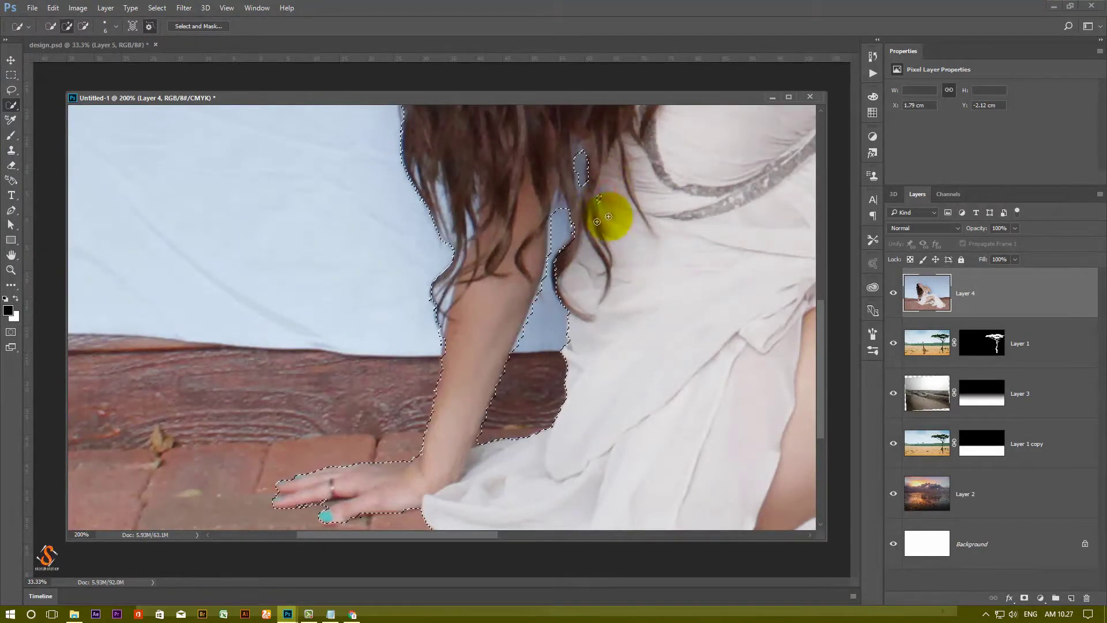
{"action": "left_click_drag", "start_coordinate": [686, 350], "coordinate": [430, 367]}
{"action": "mouse_move", "coordinate": [242, 385]}
{"action": "left_mouse_down"}
{"action": "mouse_move", "coordinate": [195, 365]}
{"action": "mouse_move", "coordinate": [189, 400]}
{"action": "left_mouse_up"}
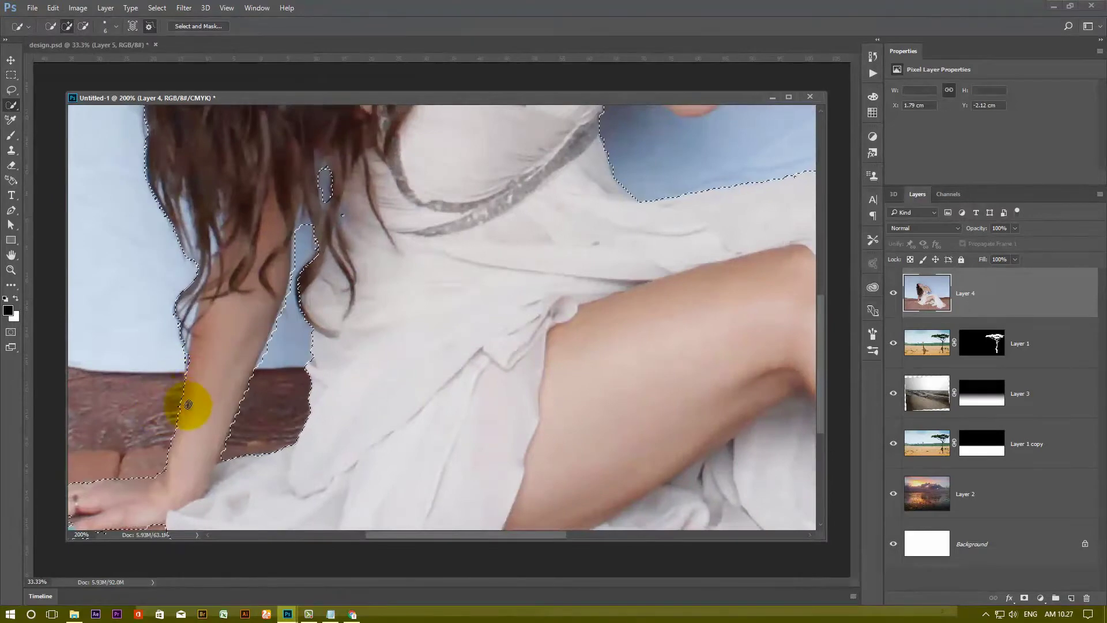
{"action": "mouse_move", "coordinate": [172, 452]}
{"action": "left_mouse_down"}
{"action": "mouse_move", "coordinate": [445, 400]}
{"action": "mouse_move", "coordinate": [265, 413]}
{"action": "mouse_move", "coordinate": [568, 240]}
{"action": "mouse_move", "coordinate": [321, 299]}
{"action": "mouse_move", "coordinate": [428, 319]}
{"action": "mouse_move", "coordinate": [438, 339]}
{"action": "left_mouse_up"}
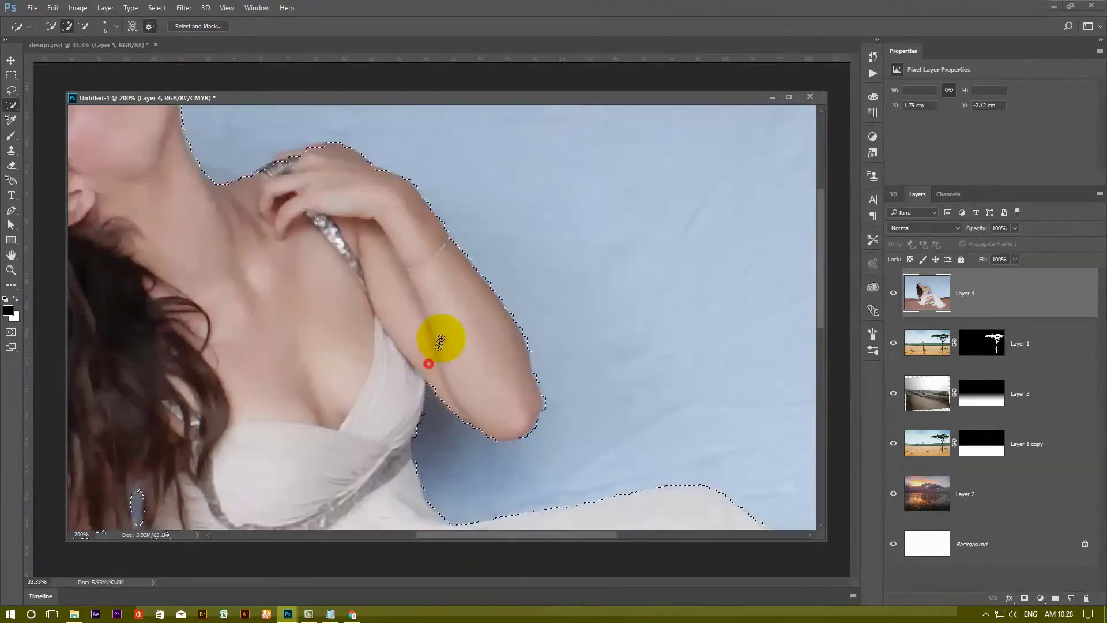
{"action": "mouse_move", "coordinate": [361, 240]}
{"action": "left_mouse_down"}
{"action": "mouse_move", "coordinate": [388, 294]}
{"action": "mouse_move", "coordinate": [359, 210]}
{"action": "mouse_move", "coordinate": [316, 218]}
{"action": "mouse_move", "coordinate": [371, 255]}
{"action": "mouse_move", "coordinate": [420, 240]}
{"action": "mouse_move", "coordinate": [321, 247]}
{"action": "mouse_move", "coordinate": [392, 387]}
{"action": "mouse_move", "coordinate": [432, 408]}
{"action": "left_mouse_up"}
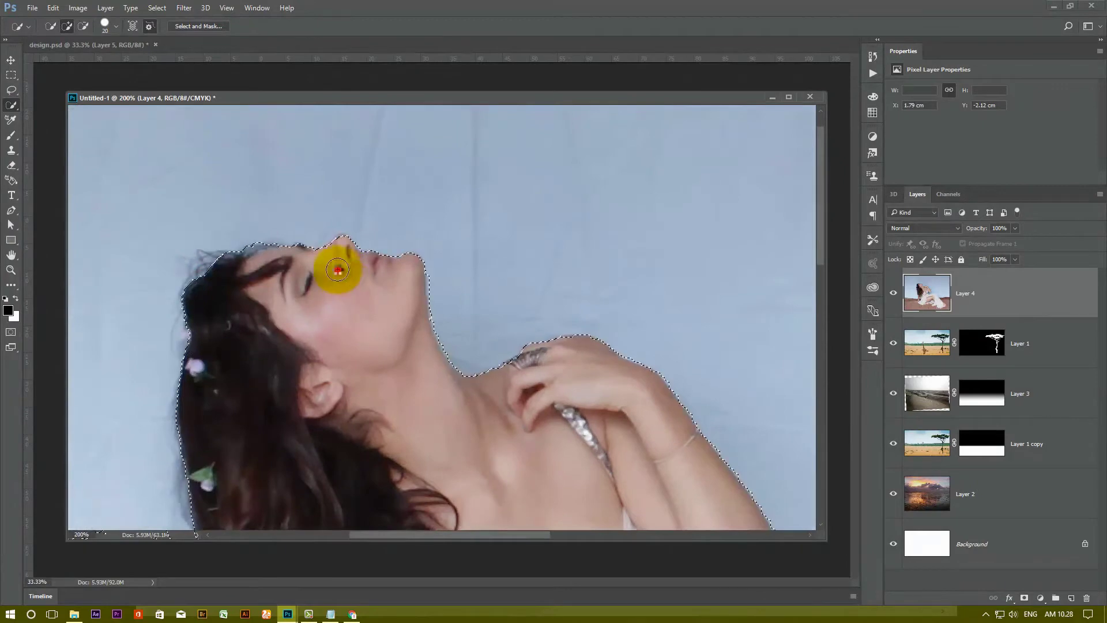
{"action": "left_click_drag", "start_coordinate": [359, 417], "coordinate": [358, 186]}
{"action": "left_click_drag", "start_coordinate": [359, 490], "coordinate": [359, 259]}
{"action": "mouse_move", "coordinate": [593, 468]}
{"action": "left_mouse_down"}
{"action": "mouse_move", "coordinate": [593, 295]}
{"action": "mouse_move", "coordinate": [259, 235]}
{"action": "mouse_move", "coordinate": [384, 248]}
{"action": "mouse_move", "coordinate": [409, 397]}
{"action": "mouse_move", "coordinate": [460, 267]}
{"action": "left_mouse_up"}
{"action": "key", "text": "ctrl+minus"}
{"action": "key", "text": "ctrl+minus"}
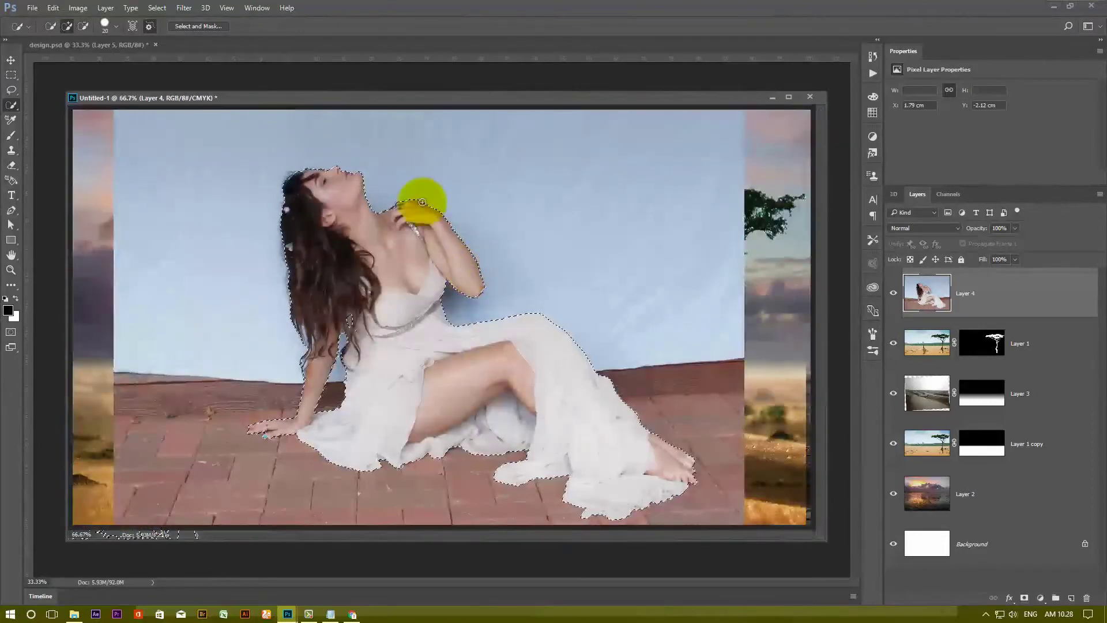
In Select and Mask, set radius 4 px, 59% overlay opacity, 0.7 px feather and +3% shift edge
{"action": "left_click", "coordinate": [209, 27]}
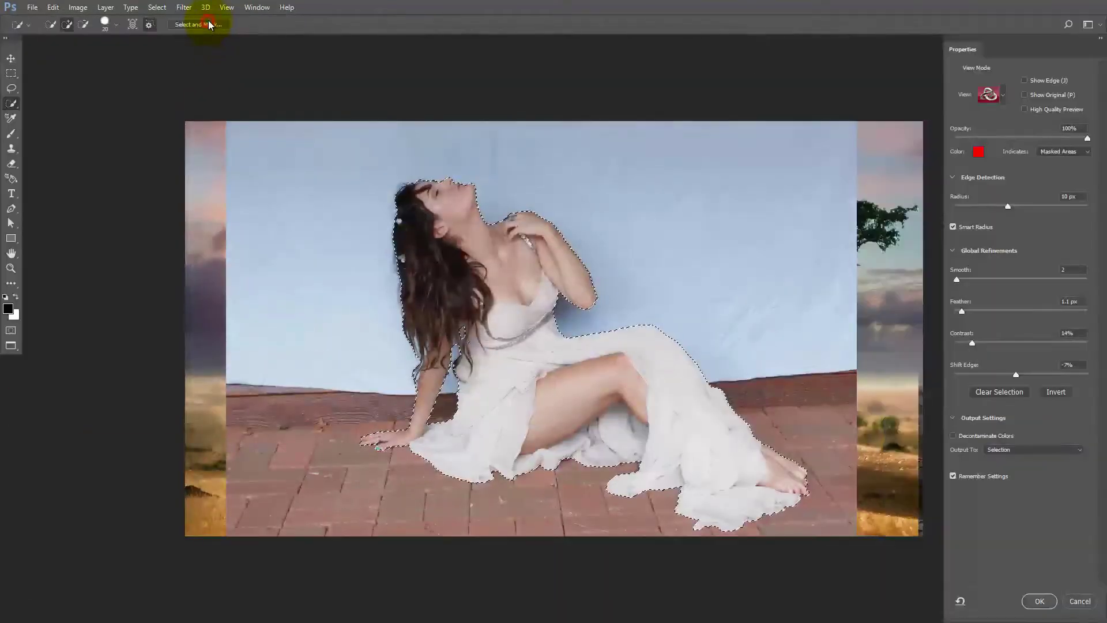
{"action": "scroll", "coordinate": [508, 231], "scroll_direction": "up", "scroll_amount": 3}
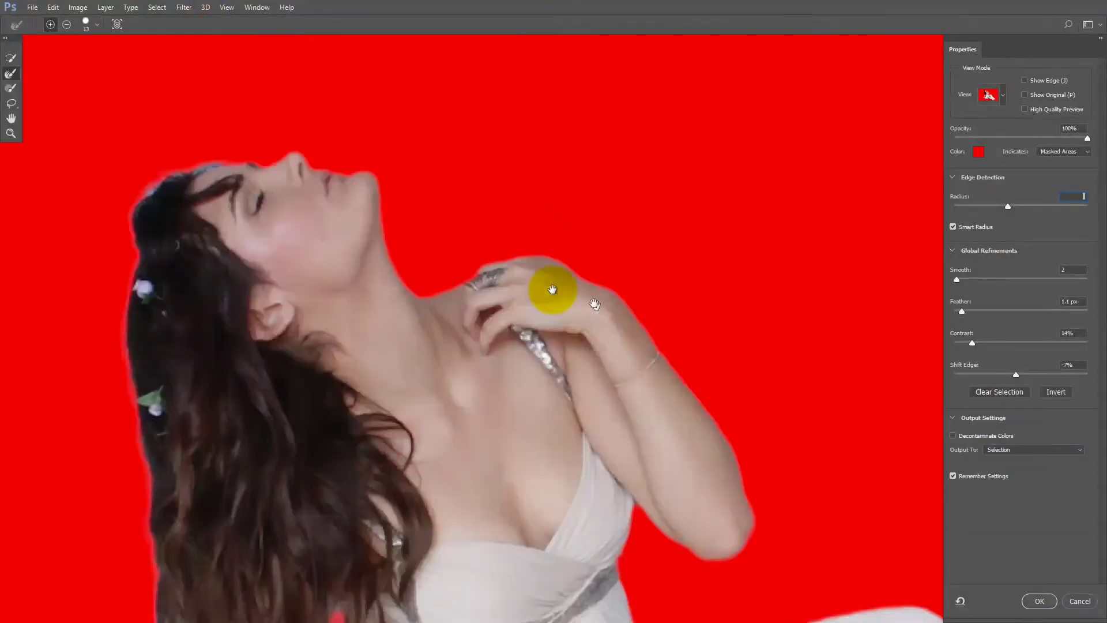
{"action": "left_click_drag", "start_coordinate": [552, 291], "coordinate": [569, 328]}
{"action": "left_click", "coordinate": [976, 205]}
{"action": "left_click_drag", "start_coordinate": [975, 203], "coordinate": [968, 206]}
{"action": "left_click_drag", "start_coordinate": [973, 344], "coordinate": [962, 345]}
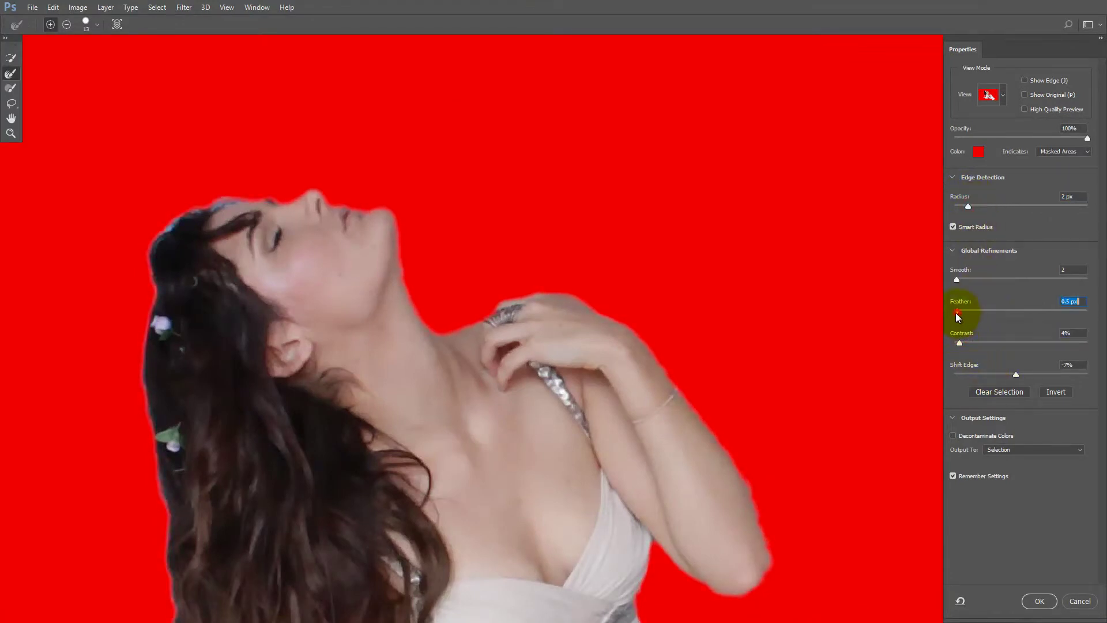
{"action": "left_click_drag", "start_coordinate": [1022, 374], "coordinate": [1025, 374]}
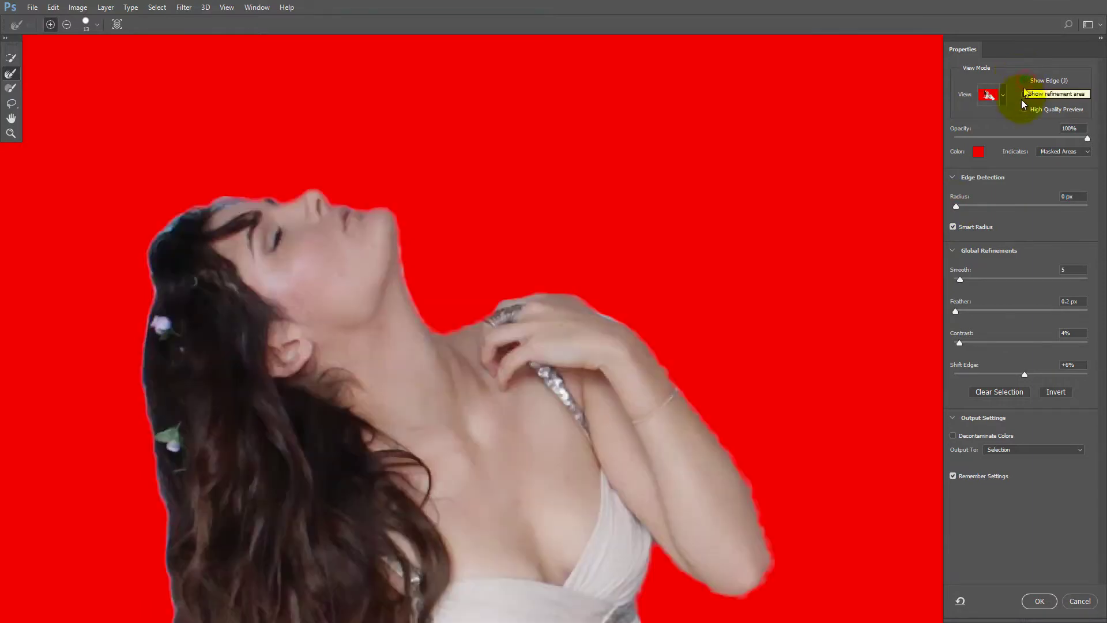
{"action": "left_click_drag", "start_coordinate": [1039, 139], "coordinate": [1033, 139]}
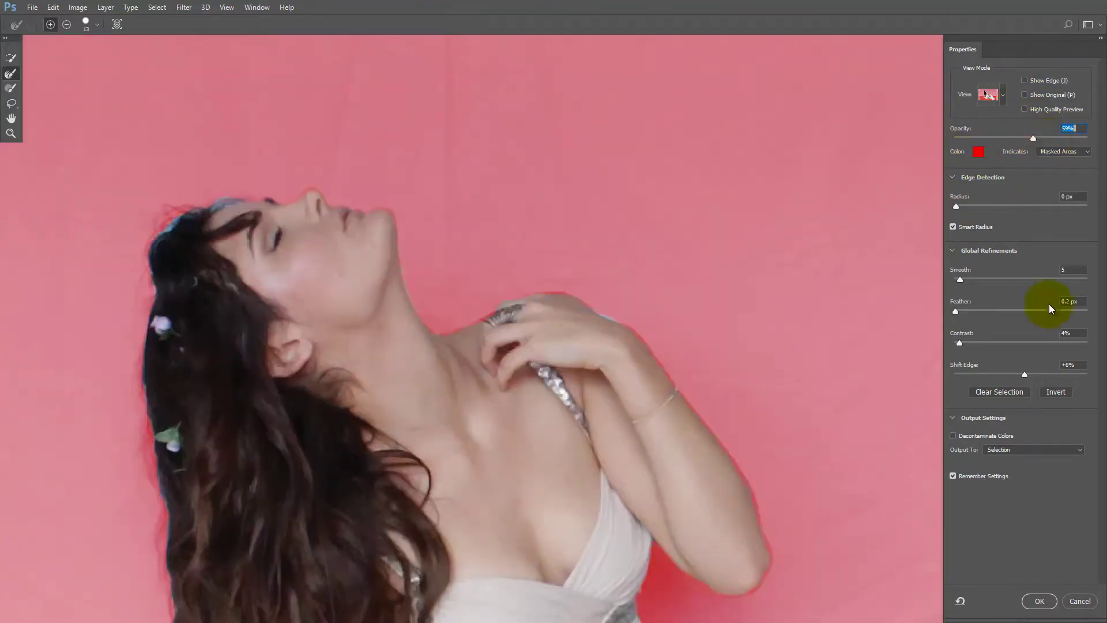
{"action": "left_click_drag", "start_coordinate": [963, 310], "coordinate": [985, 343]}
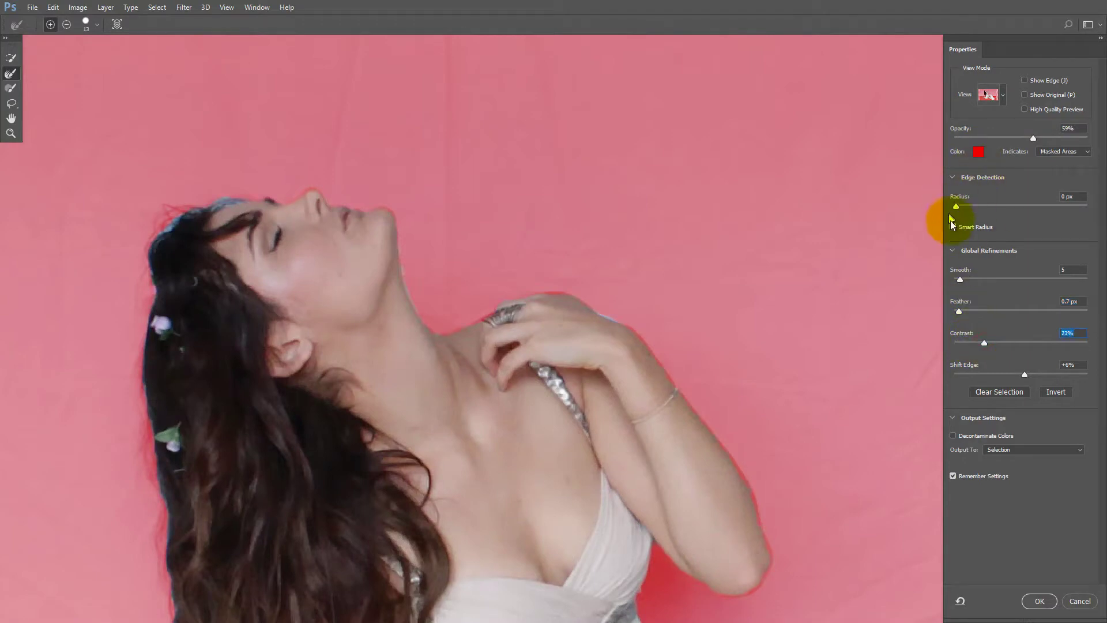
{"action": "left_click_drag", "start_coordinate": [1025, 374], "coordinate": [1015, 376]}
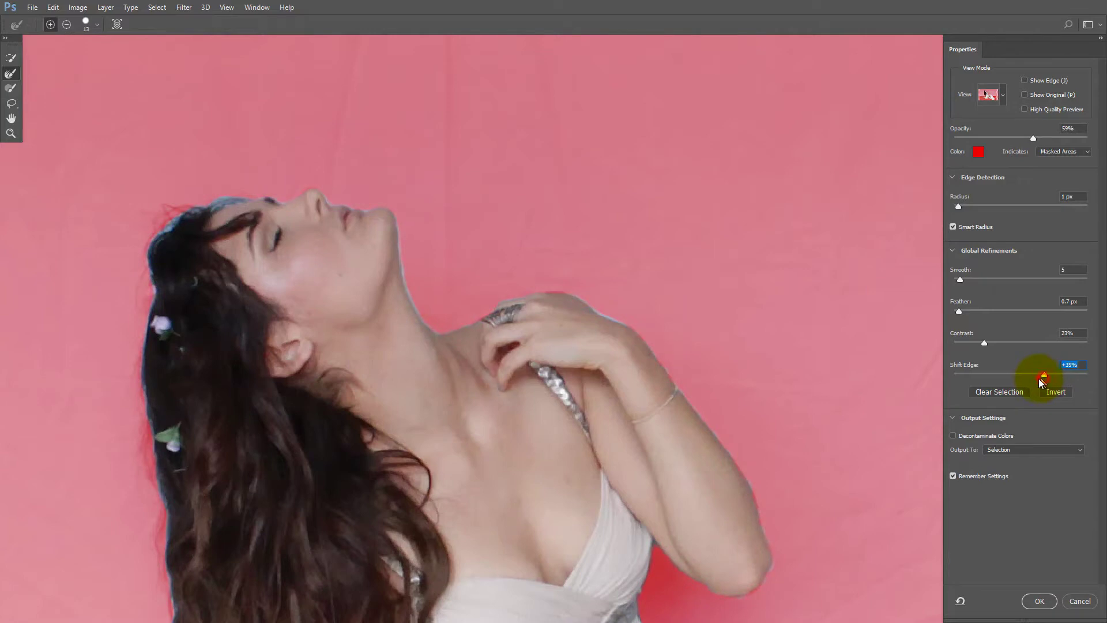
{"action": "left_click_drag", "start_coordinate": [1032, 375], "coordinate": [1022, 375]}
Retune the edge with more feather, smoothing and contrast, +2% shift edge and 2 px radius
{"action": "left_click_drag", "start_coordinate": [646, 411], "coordinate": [623, 217]}
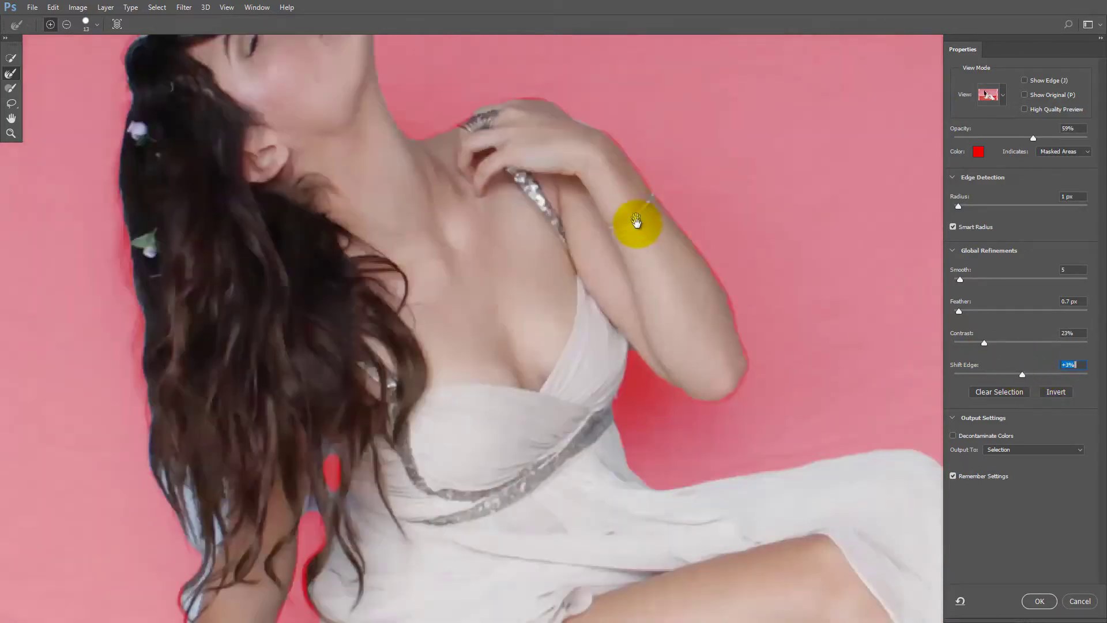
{"action": "left_click_drag", "start_coordinate": [959, 310], "coordinate": [966, 279]}
{"action": "left_click_drag", "start_coordinate": [1022, 374], "coordinate": [1030, 374]}
{"action": "left_click_drag", "start_coordinate": [743, 232], "coordinate": [731, 366]}
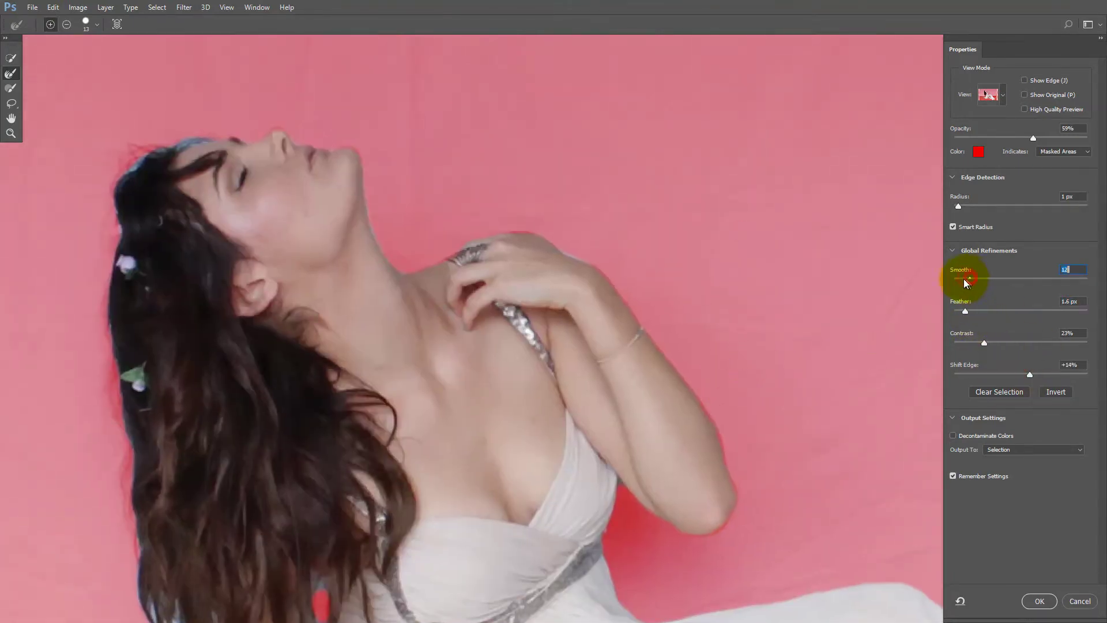
{"action": "left_click_drag", "start_coordinate": [997, 344], "coordinate": [1012, 342]}
{"action": "left_click", "coordinate": [1022, 373]}
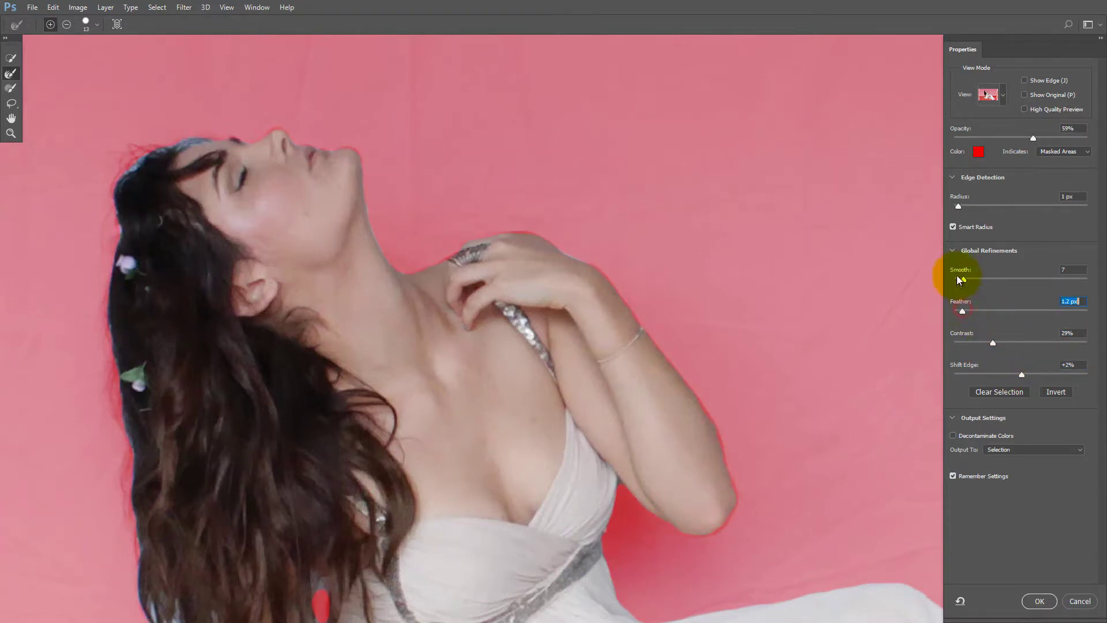
{"action": "left_click_drag", "start_coordinate": [962, 214], "coordinate": [965, 208]}
Brush the hair and arm edges to refine the mask
{"action": "left_click", "coordinate": [121, 175], "text": "alt"}
{"action": "mouse_move", "coordinate": [133, 160]}
{"action": "left_mouse_down"}
{"action": "mouse_move", "coordinate": [178, 119]}
{"action": "mouse_move", "coordinate": [54, 270]}
{"action": "mouse_move", "coordinate": [184, 118]}
{"action": "left_mouse_up"}
{"action": "left_click_drag", "start_coordinate": [392, 363], "coordinate": [410, 142]}
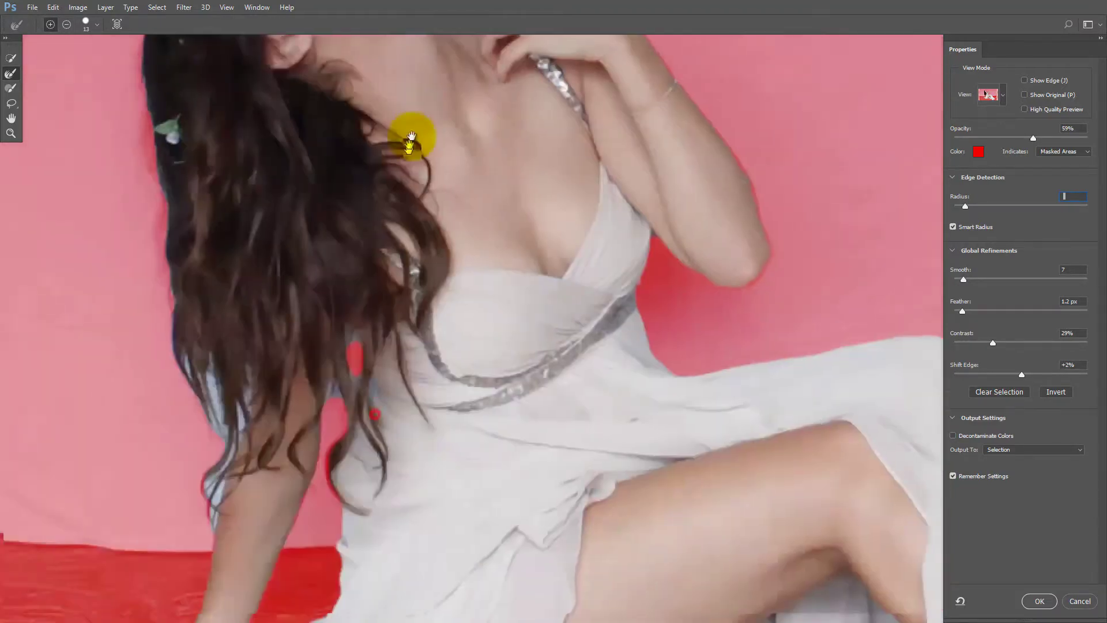
{"action": "mouse_move", "coordinate": [225, 409]}
{"action": "left_mouse_down"}
{"action": "mouse_move", "coordinate": [219, 462]}
{"action": "mouse_move", "coordinate": [221, 378]}
{"action": "left_mouse_up"}
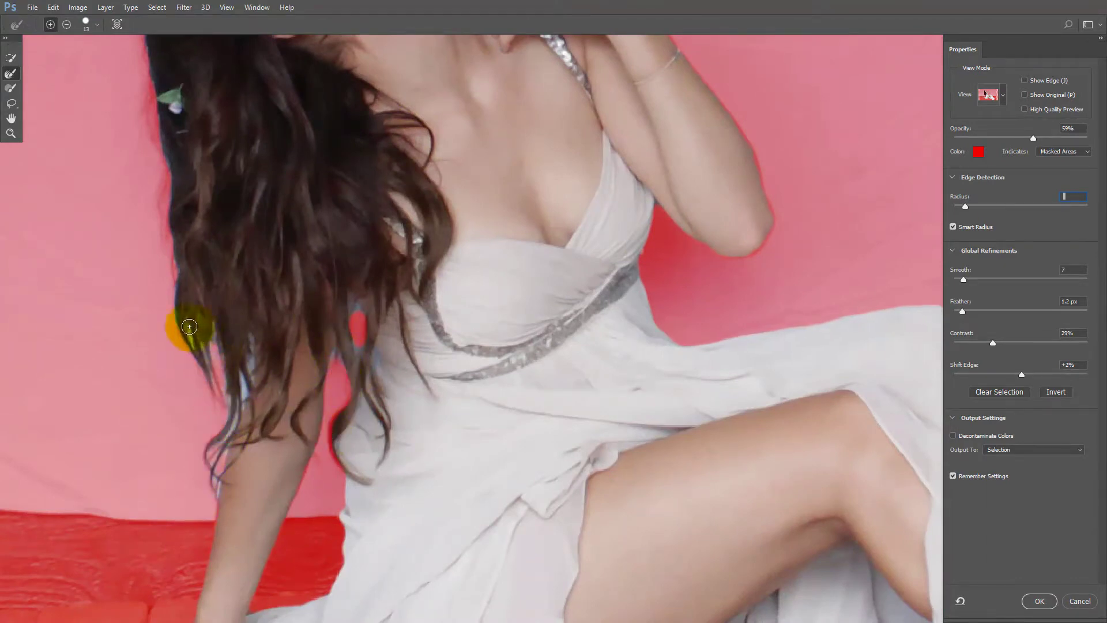
{"action": "left_click_drag", "start_coordinate": [228, 359], "coordinate": [211, 462]}
{"action": "left_click_drag", "start_coordinate": [238, 426], "coordinate": [213, 360]}
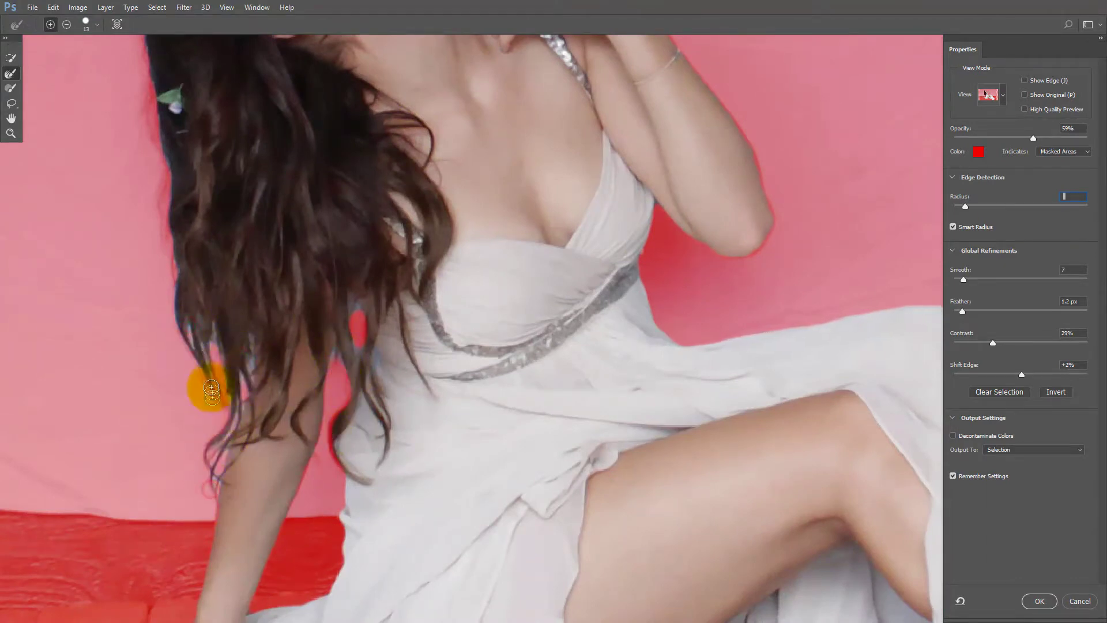
{"action": "left_click", "coordinate": [264, 415]}
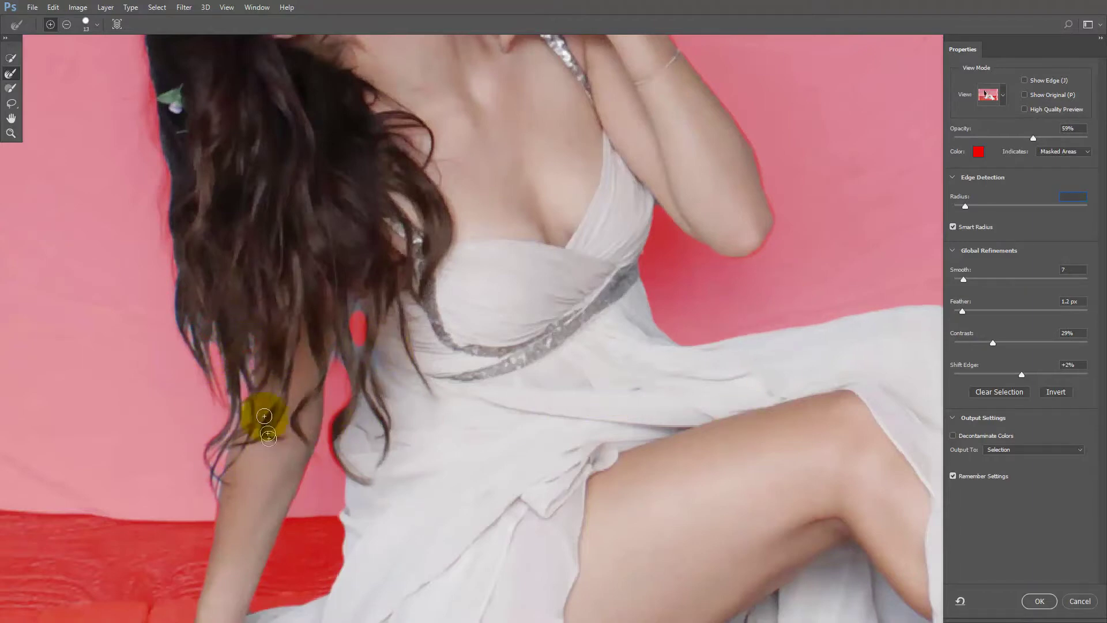
Output the refined selection to a new layer with layer mask and confirm
{"action": "left_click", "coordinate": [1027, 453]}
{"action": "left_click", "coordinate": [536, 234]}
{"action": "left_click", "coordinate": [1024, 450]}
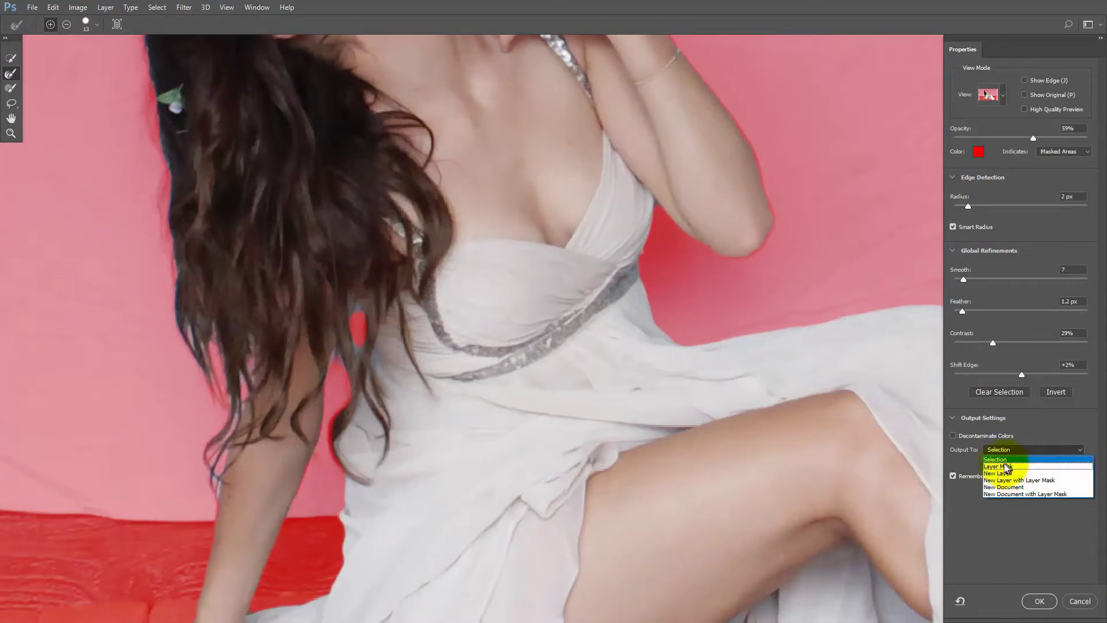
{"action": "left_click", "coordinate": [1039, 601]}
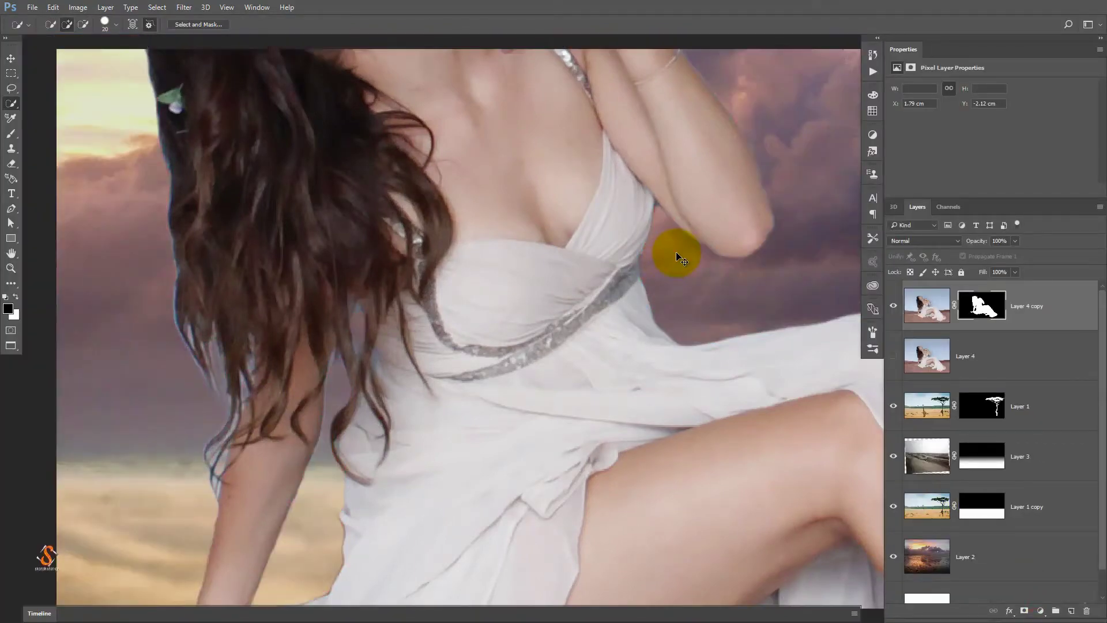
Fit the composite on screen, keep the original Layer 4 hidden, and select Layer 4 copy
{"action": "key", "text": "ctrl+0"}
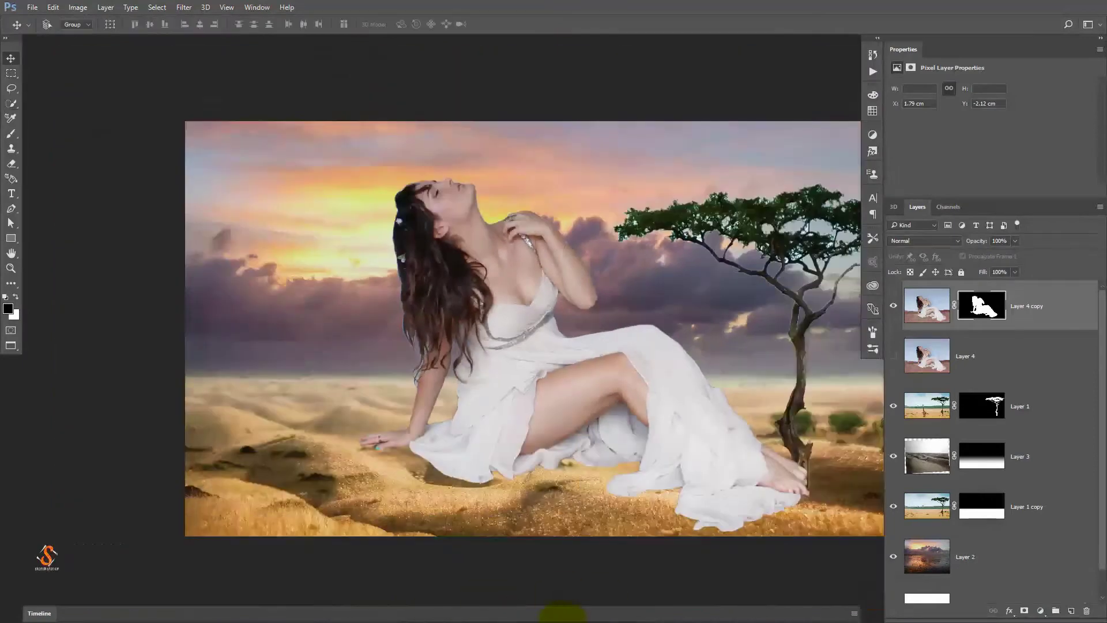
{"action": "left_click", "coordinate": [1004, 360]}
{"action": "left_click", "coordinate": [894, 356]}
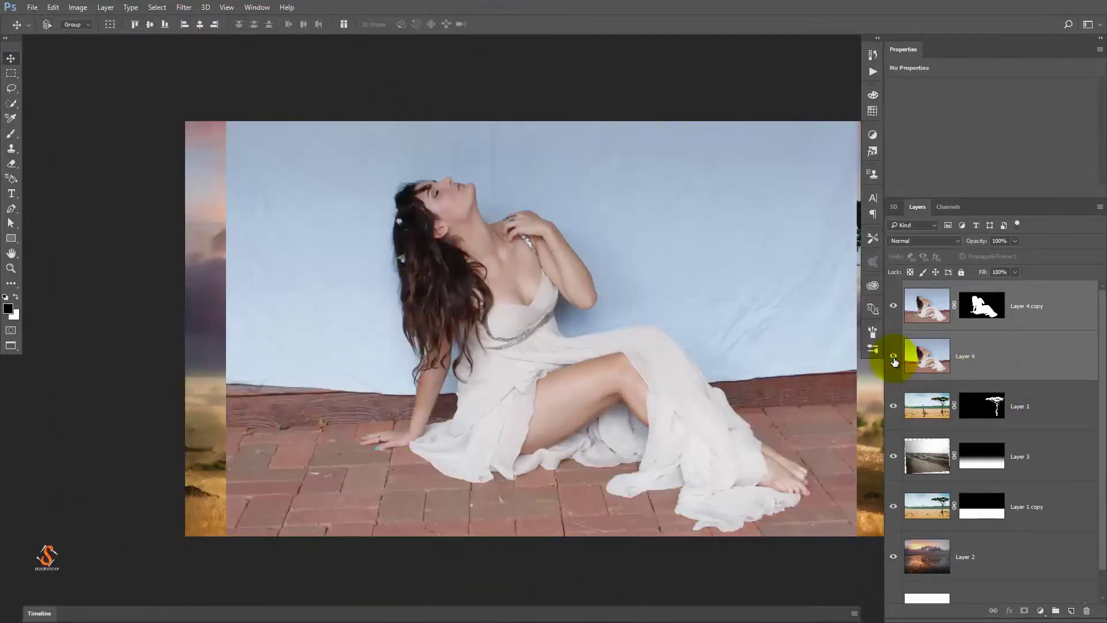
{"action": "left_click", "coordinate": [894, 356]}
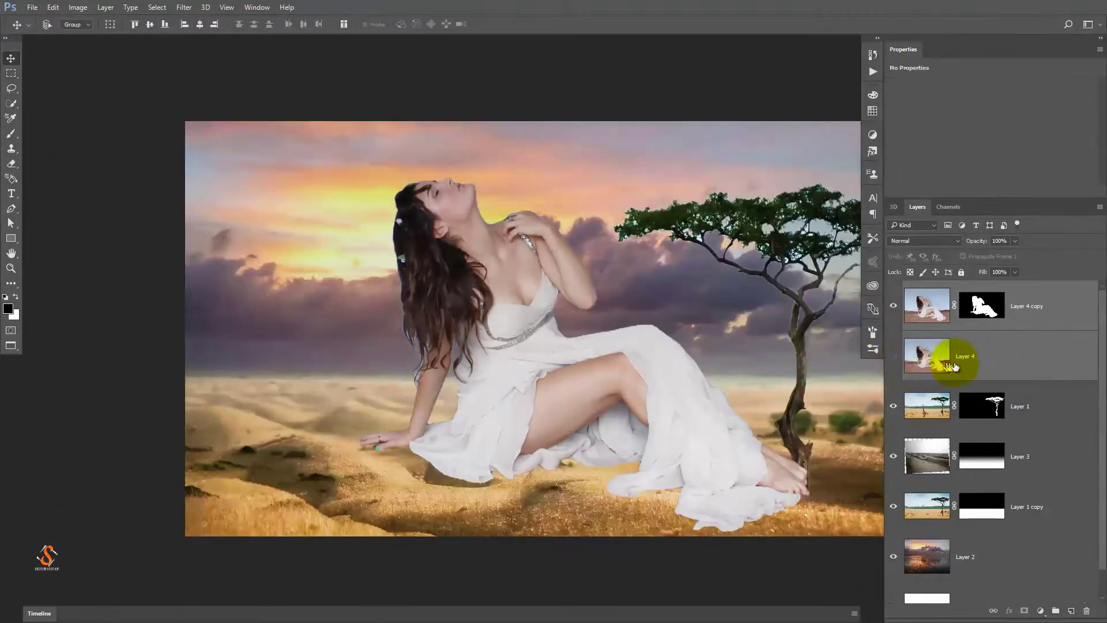
{"action": "left_click", "coordinate": [940, 314]}
Flip Layer 4 copy horizontally with Edit > Transform so the woman faces the tree
{"action": "key", "text": "alt+e"}
{"action": "key", "text": "a"}
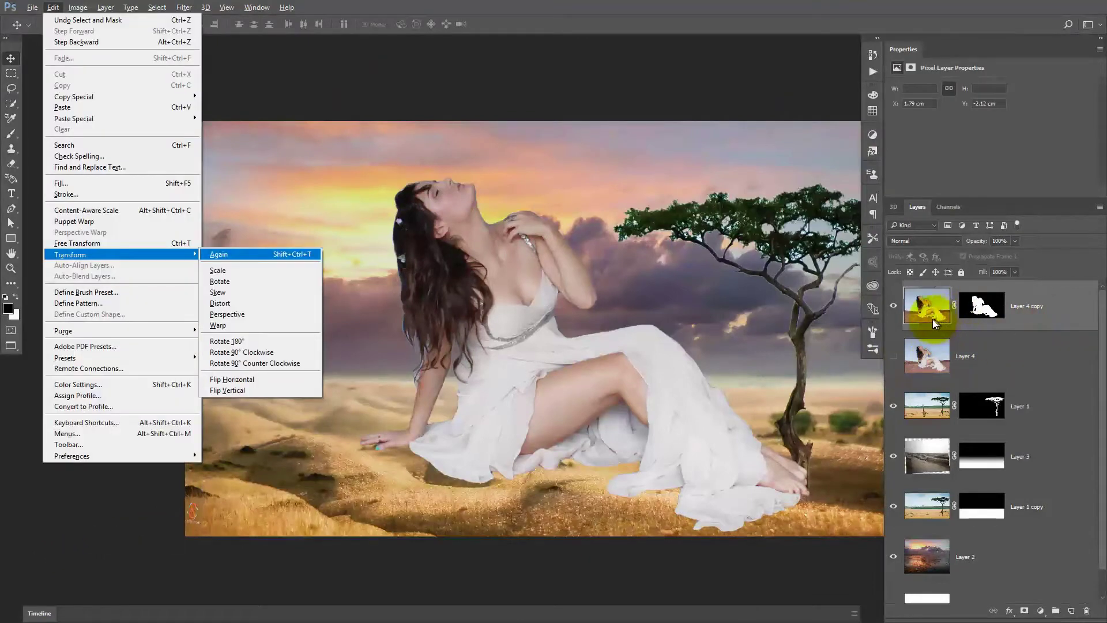
{"action": "key", "text": "h"}
{"action": "key", "text": "ctrl+z"}
{"action": "left_click", "coordinate": [53, 7]}
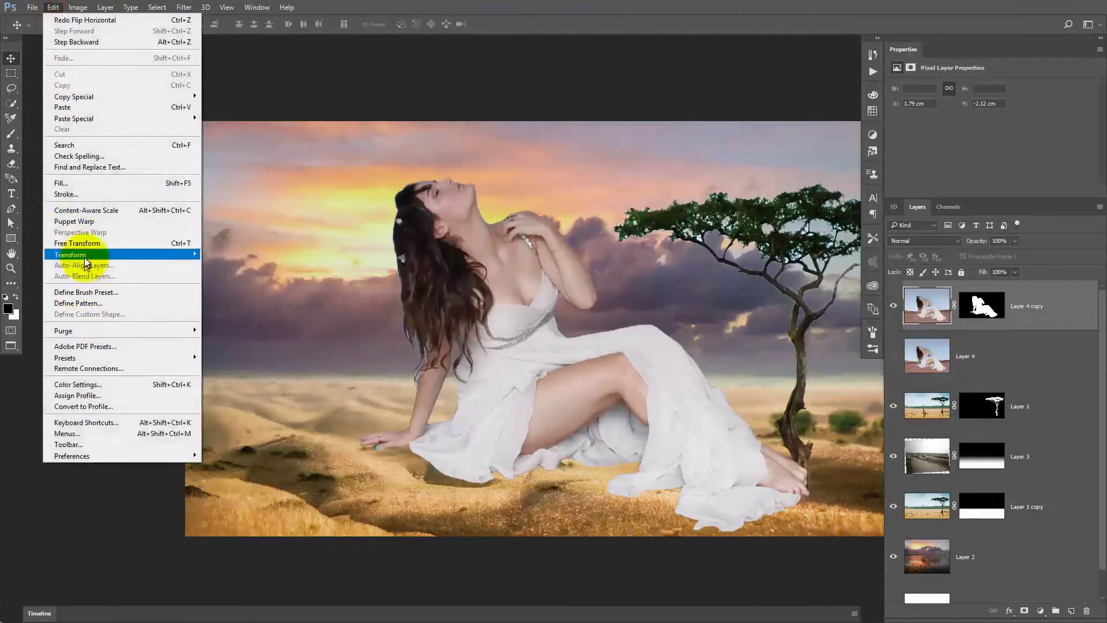
{"action": "left_click", "coordinate": [243, 383]}
{"action": "key", "text": "ctrl+minus"}
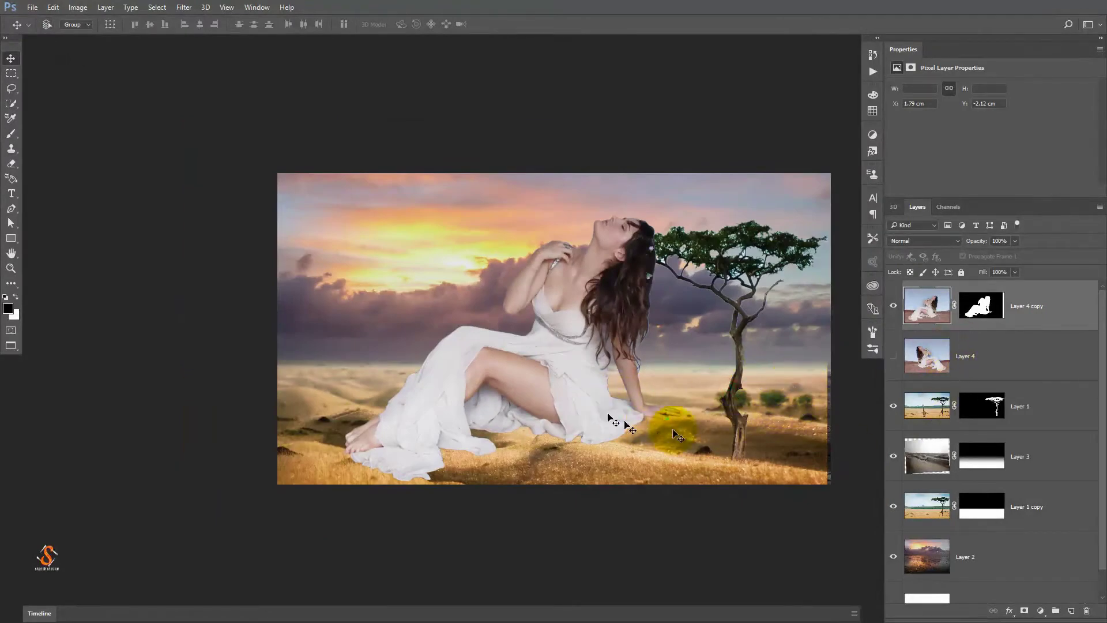
{"action": "left_click", "coordinate": [739, 343]}
{"action": "key", "text": "ctrl+t"}
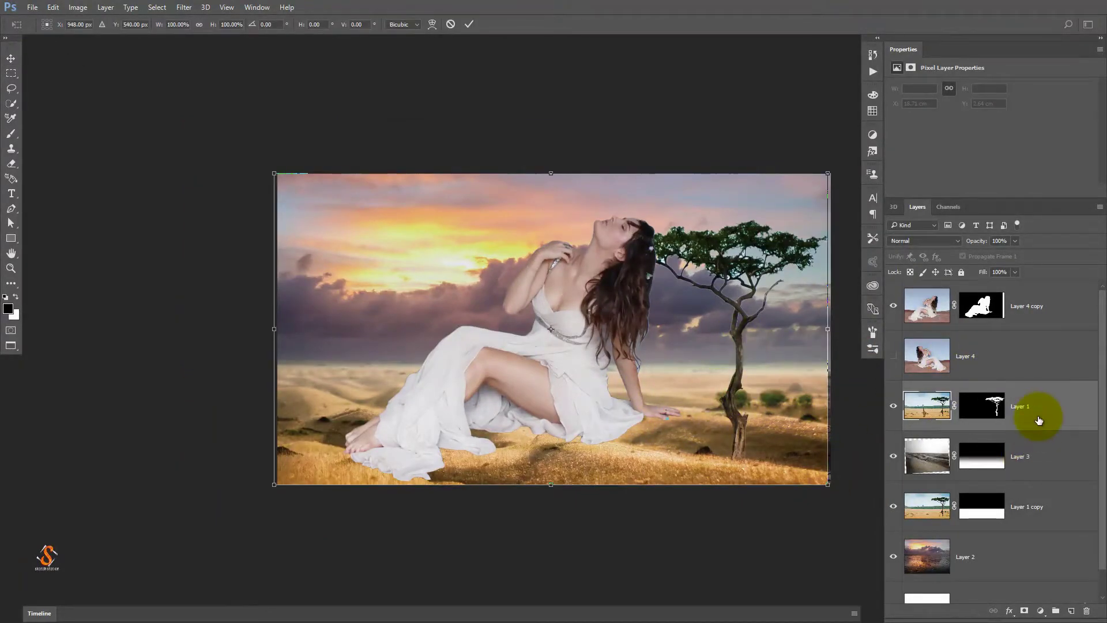
{"action": "left_click", "coordinate": [1032, 496], "text": "ctrl"}
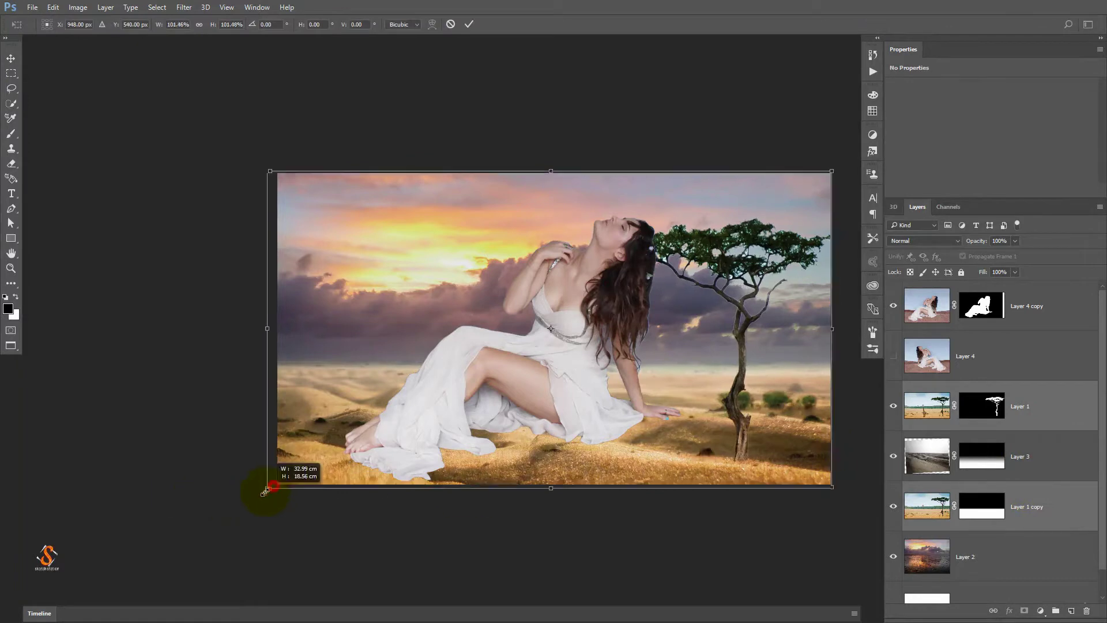
{"action": "left_click_drag", "start_coordinate": [269, 489], "coordinate": [123, 565]}
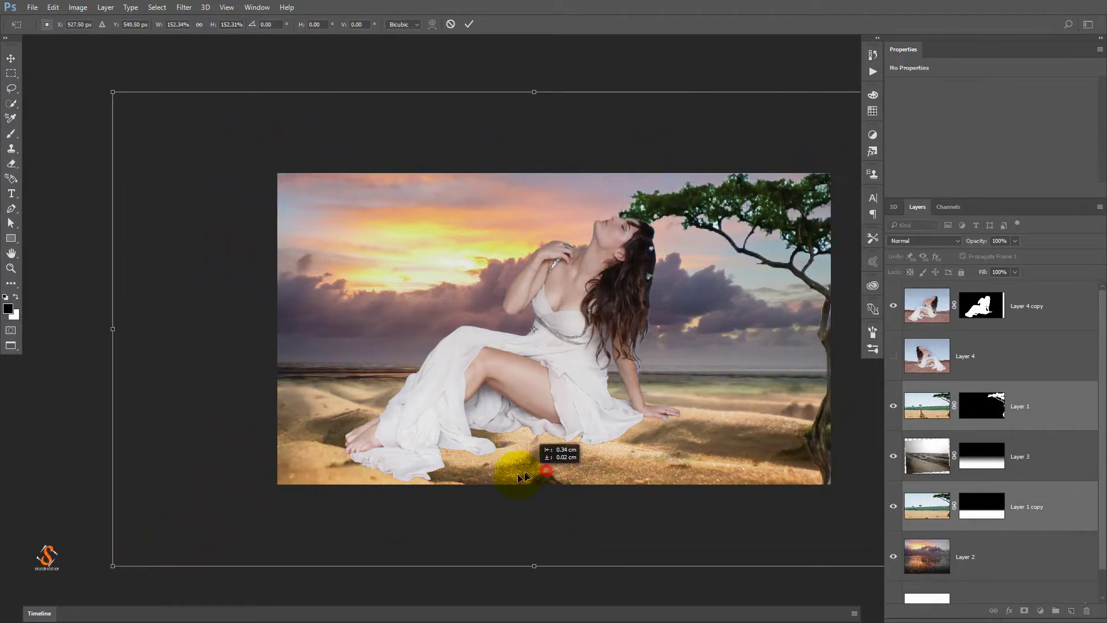
{"action": "left_click_drag", "start_coordinate": [536, 474], "coordinate": [472, 461]}
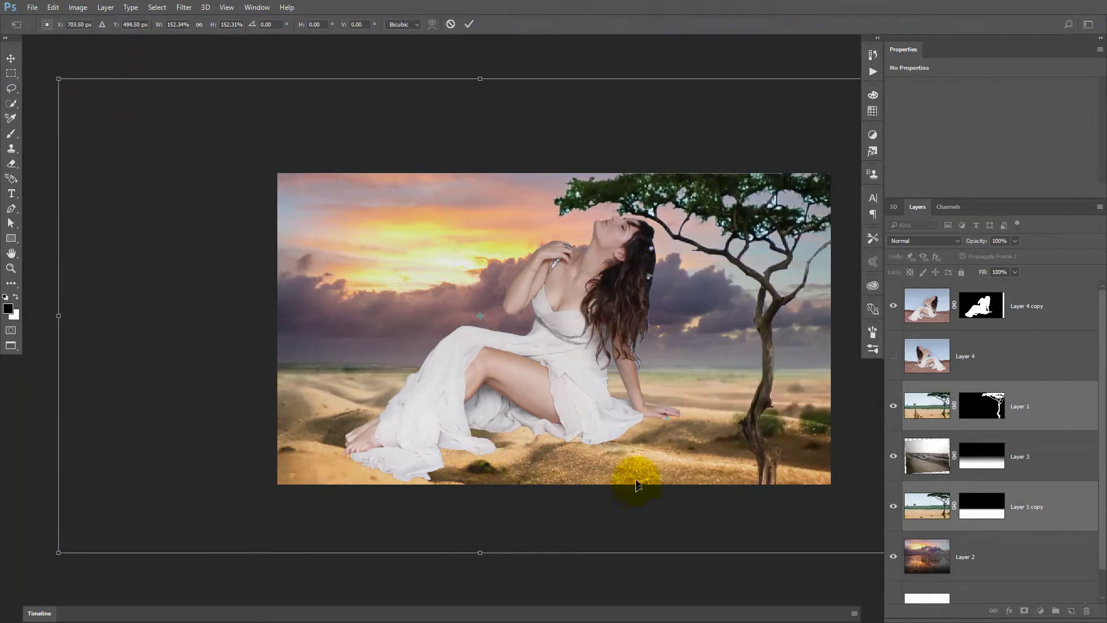
{"action": "left_click_drag", "start_coordinate": [57, 84], "coordinate": [29, 54]}
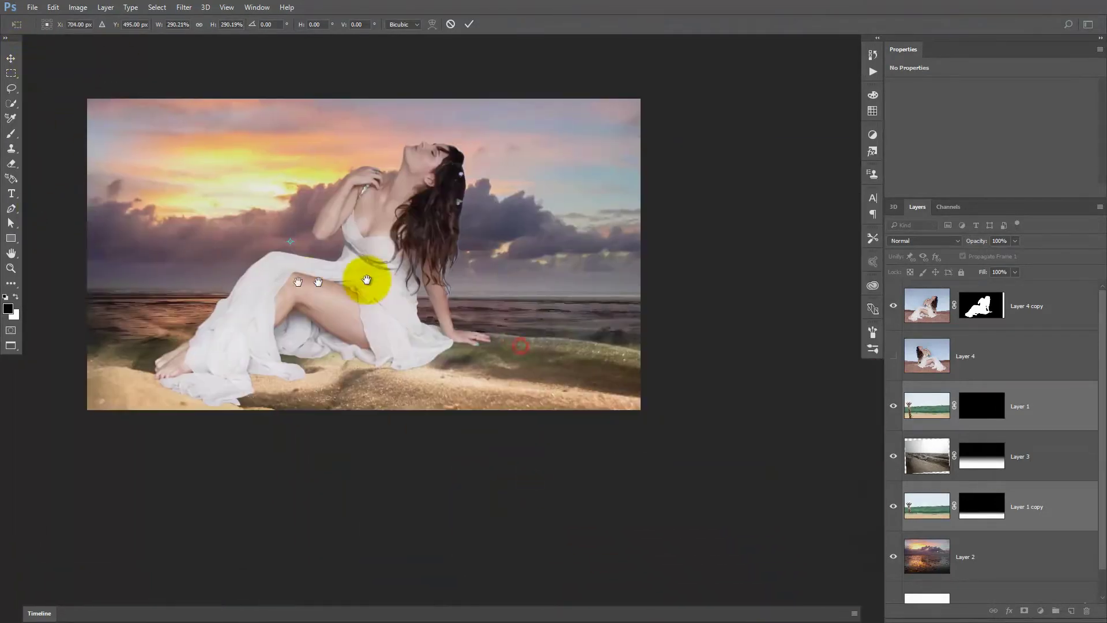
{"action": "mouse_move", "coordinate": [363, 279]}
{"action": "left_mouse_down"}
{"action": "mouse_move", "coordinate": [289, 345]}
{"action": "mouse_move", "coordinate": [472, 321]}
{"action": "left_mouse_up"}
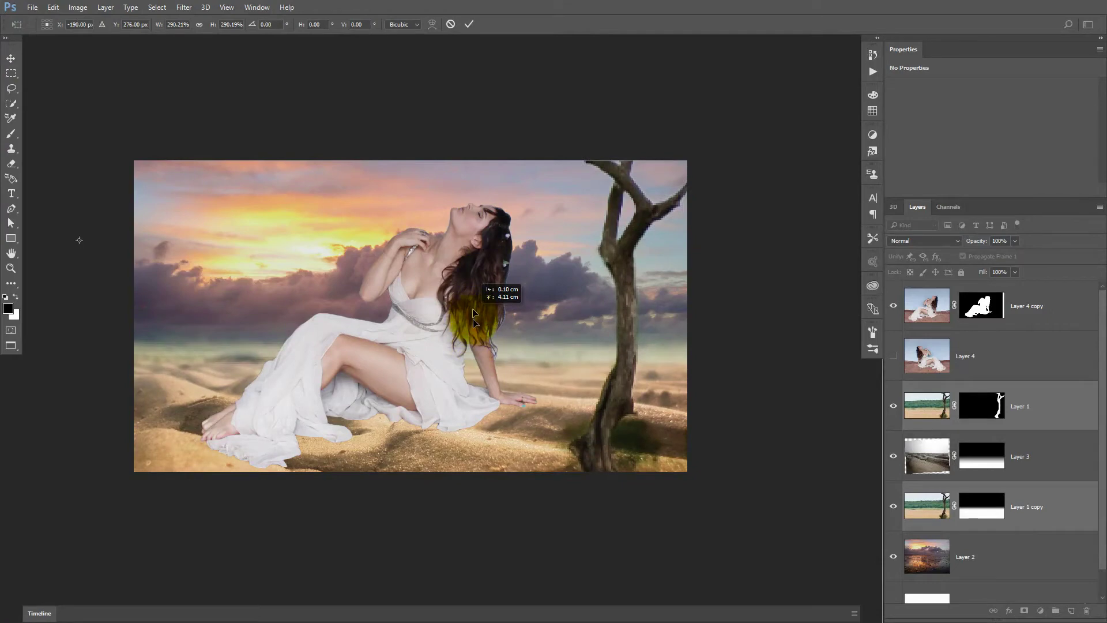
{"action": "left_click_drag", "start_coordinate": [471, 319], "coordinate": [474, 329]}
{"action": "right_click", "coordinate": [563, 241]}
{"action": "key", "text": "Escape"}
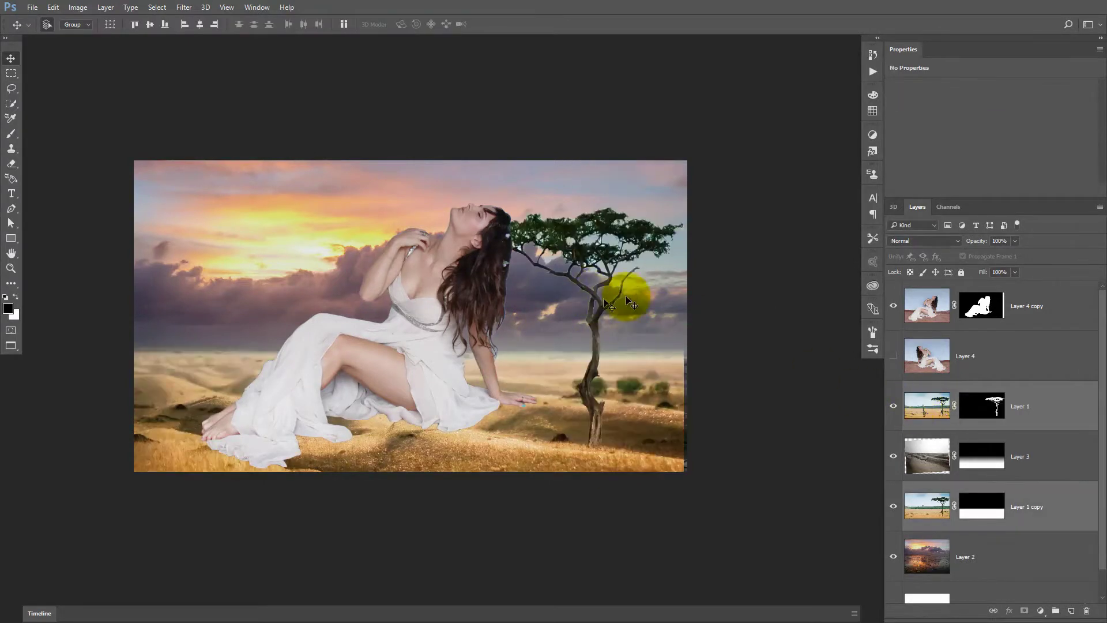
{"action": "key", "text": "ctrl+t"}
{"action": "right_click", "coordinate": [486, 272]}
{"action": "left_click", "coordinate": [502, 292]}
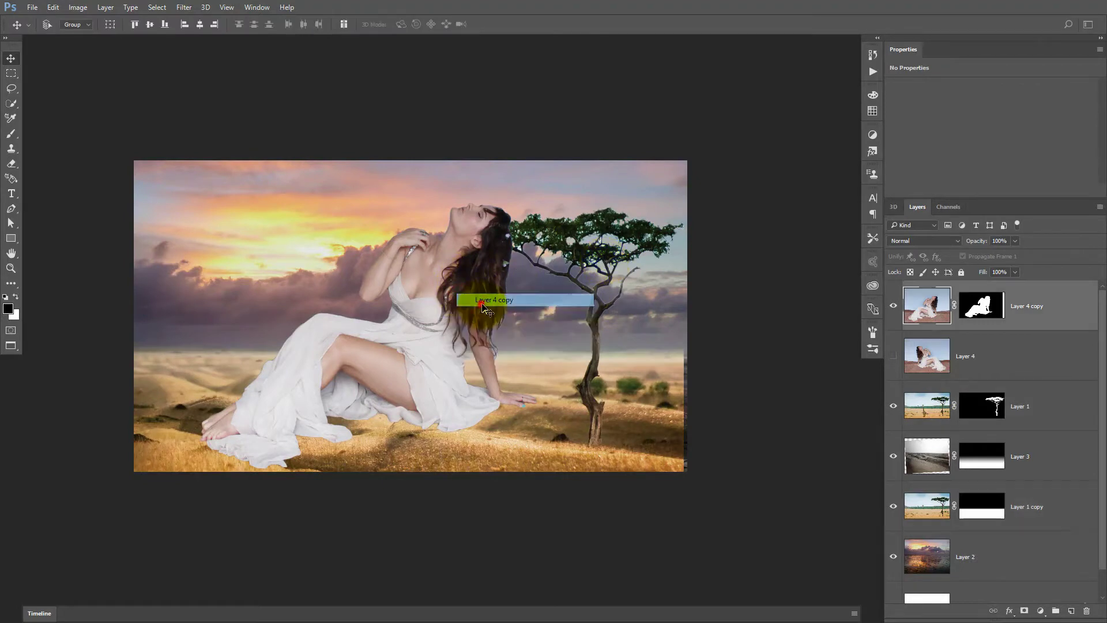
Move the woman up and left, and fill a bottom band of her mask with black to hide the pink strip
{"action": "left_click_drag", "start_coordinate": [489, 301], "coordinate": [428, 251]}
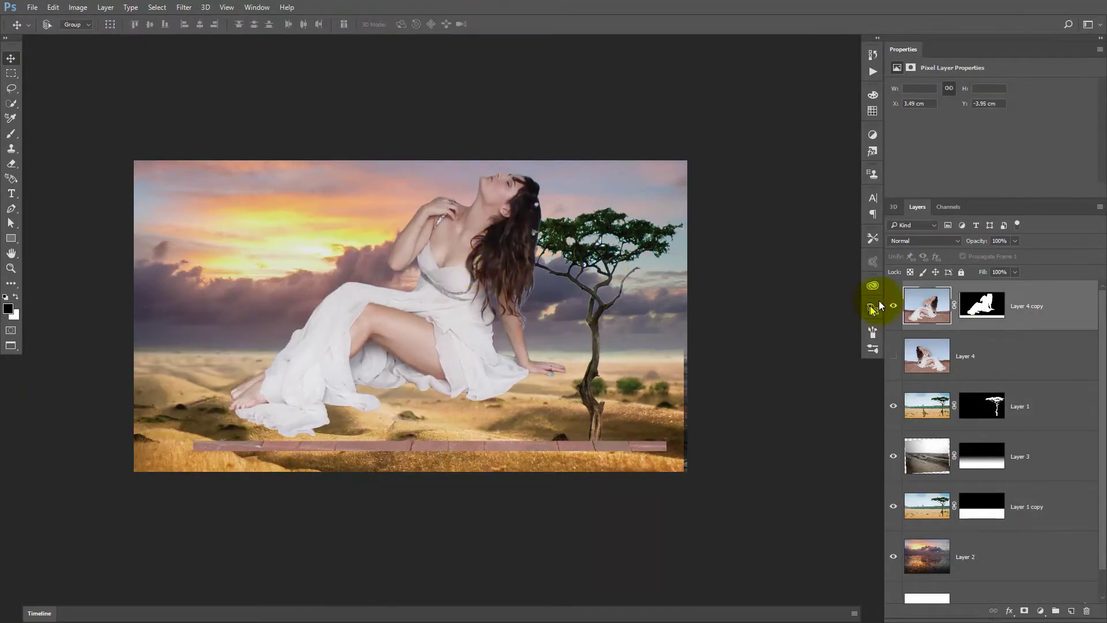
{"action": "left_click", "coordinate": [981, 305]}
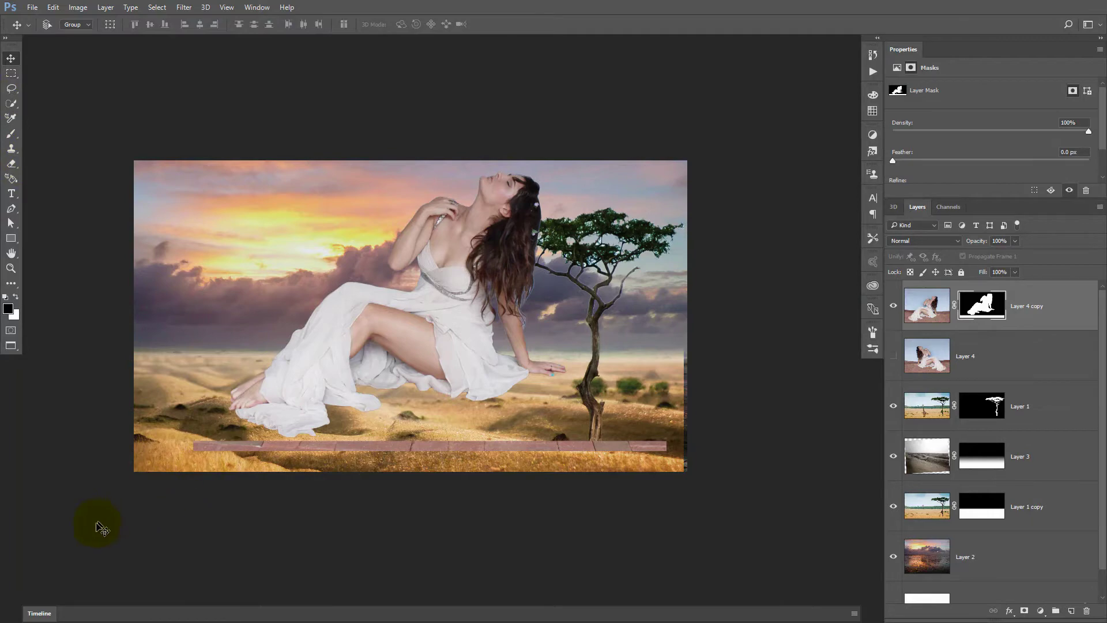
{"action": "left_click", "coordinate": [11, 73]}
{"action": "left_click_drag", "start_coordinate": [104, 515], "coordinate": [698, 413]}
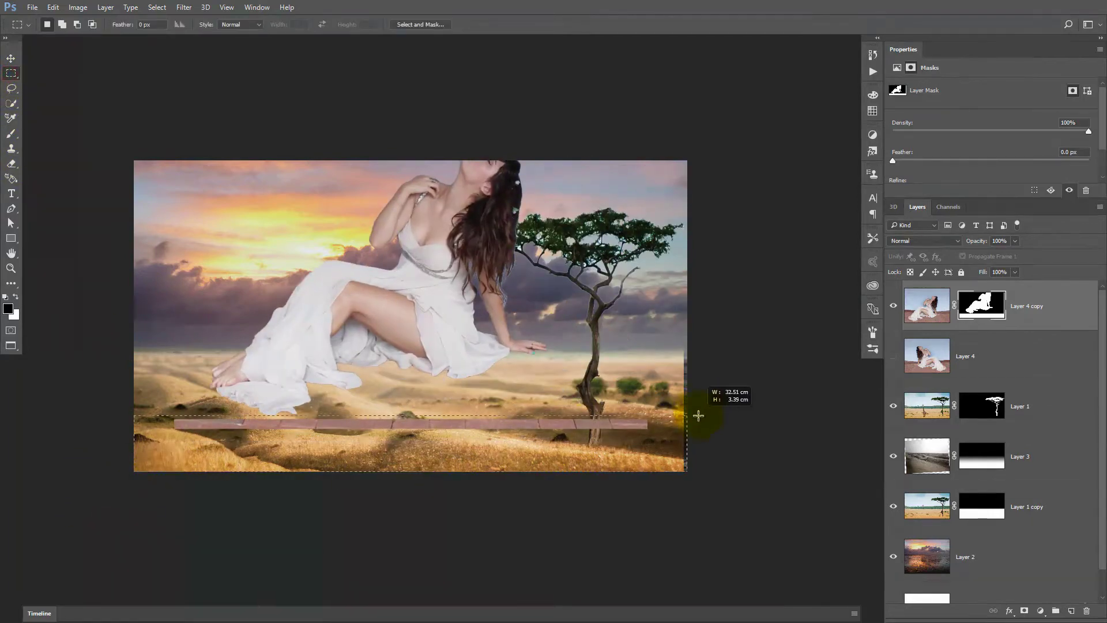
{"action": "key", "text": "alt+BackSpace"}
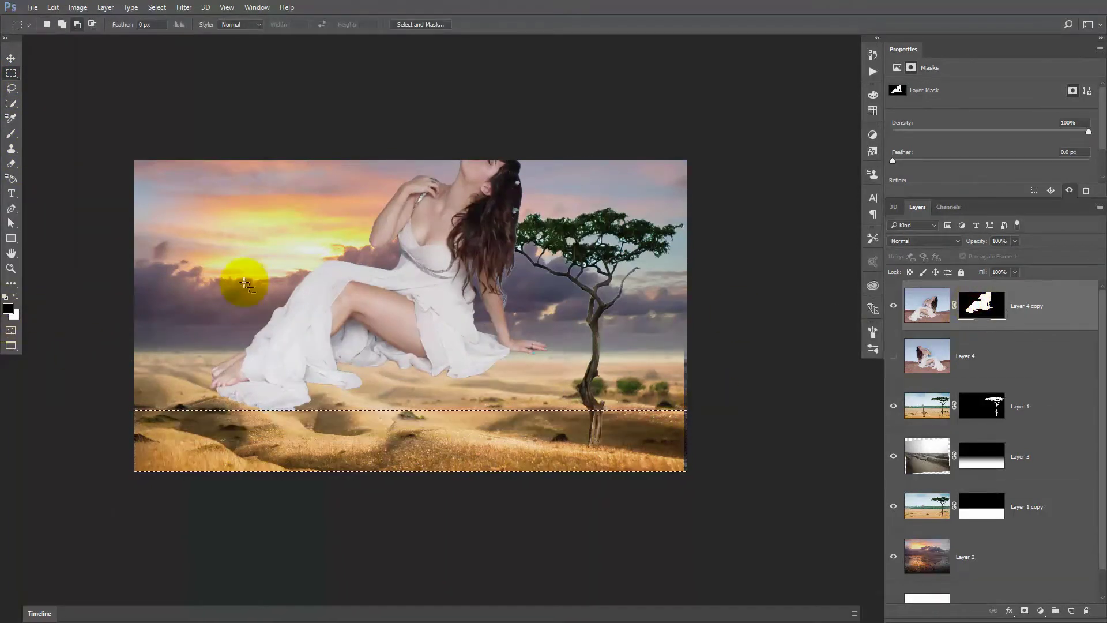
{"action": "key", "text": "ctrl+z"}
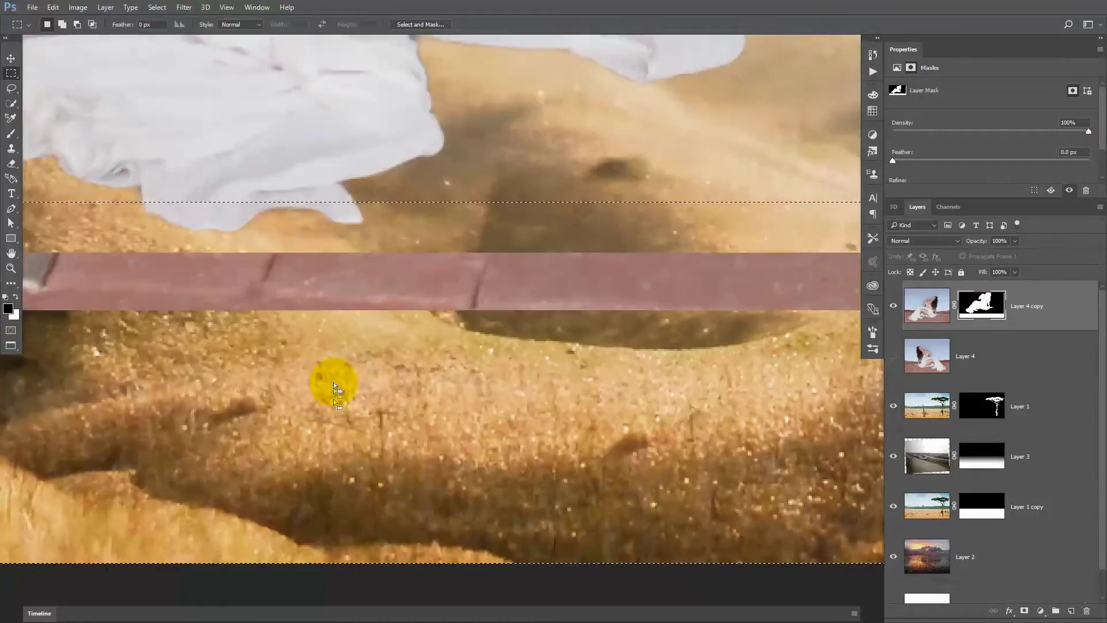
{"action": "key", "text": "alt+BackSpace"}
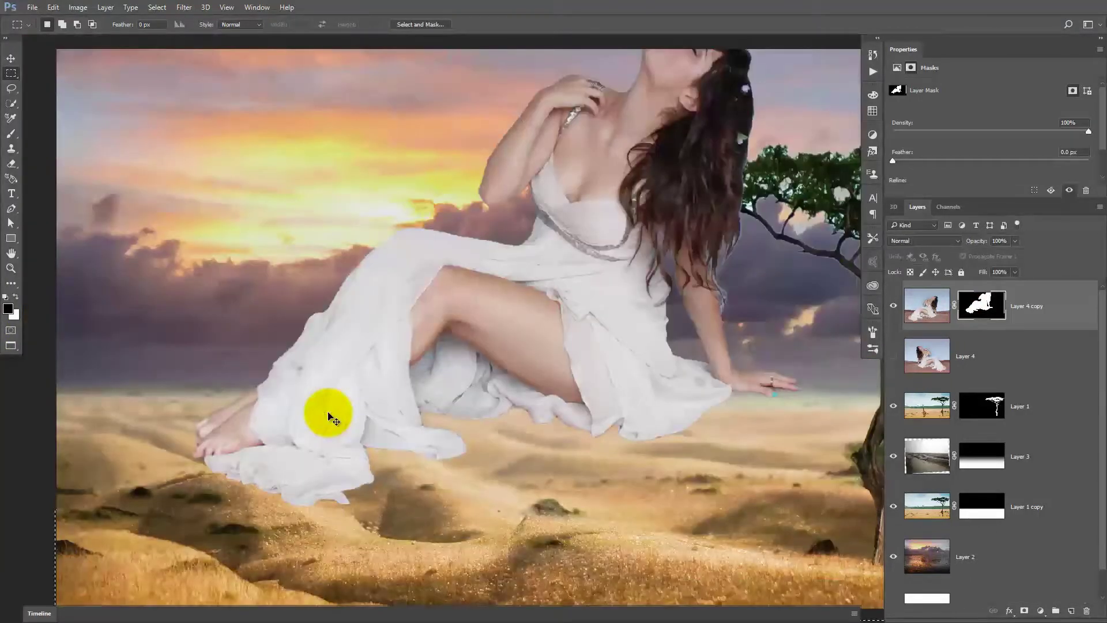
{"action": "key", "text": "ctrl+minus"}
{"action": "key", "text": "v"}
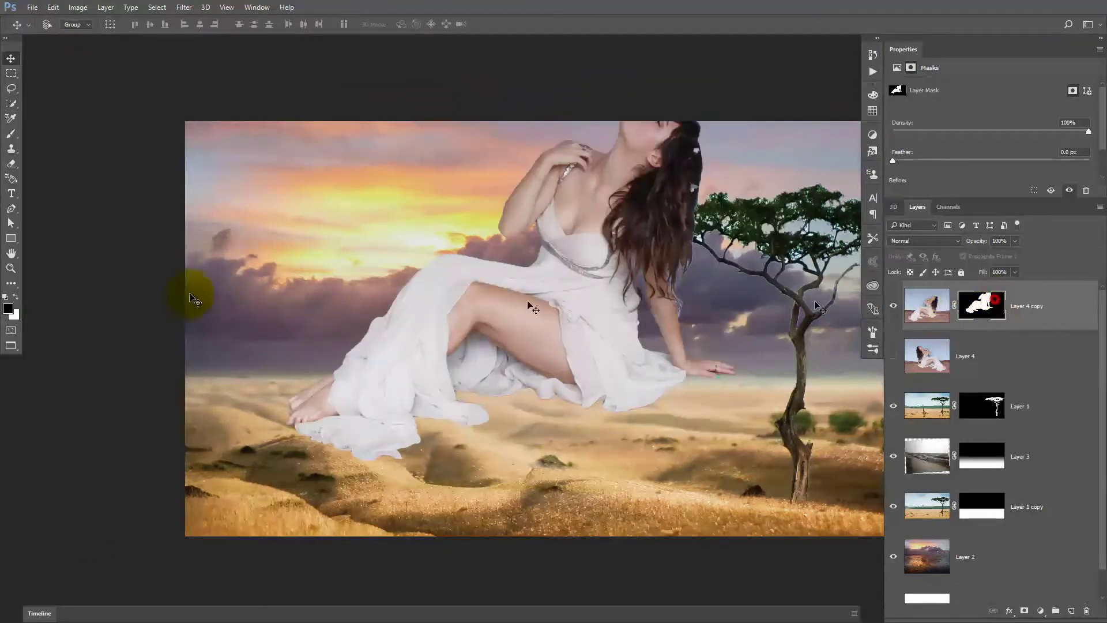
{"action": "left_click", "coordinate": [12, 283]}
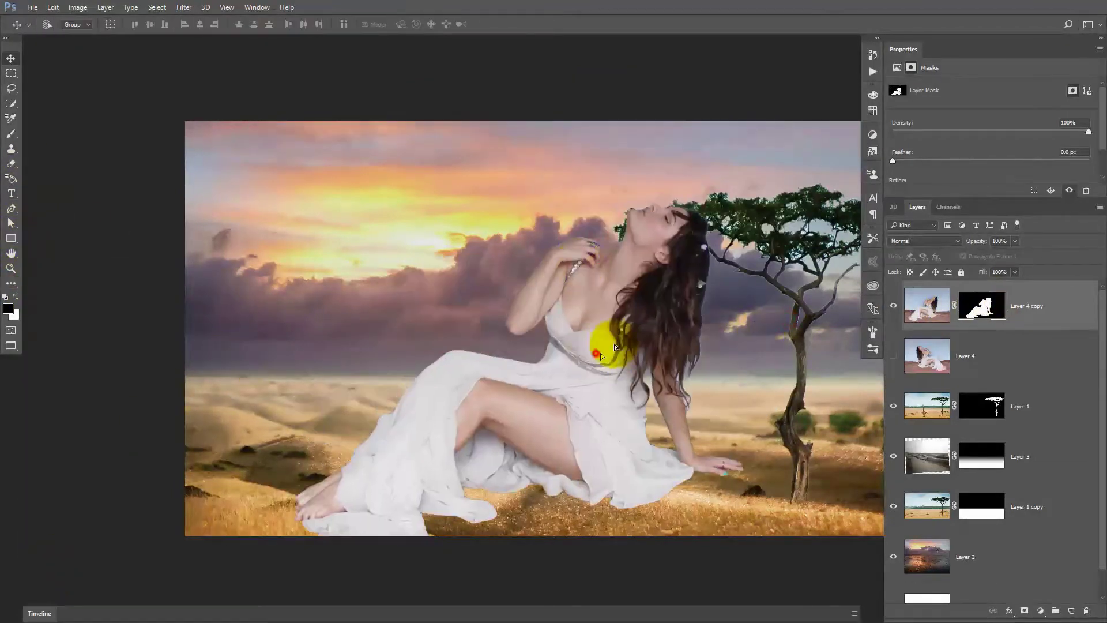
Desaturate the sky (Layer 2) with a Hue/Saturation adjustment at -51, and nudge the woman on the dunes
{"action": "right_click", "coordinate": [360, 281]}
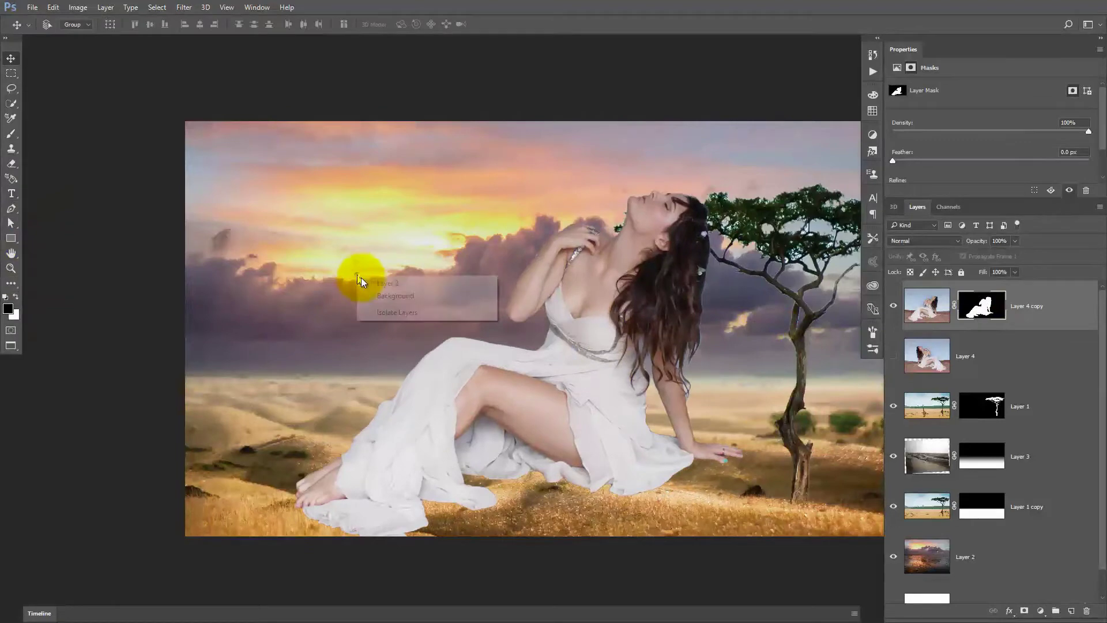
{"action": "left_click", "coordinate": [1040, 611]}
{"action": "left_click", "coordinate": [1020, 479]}
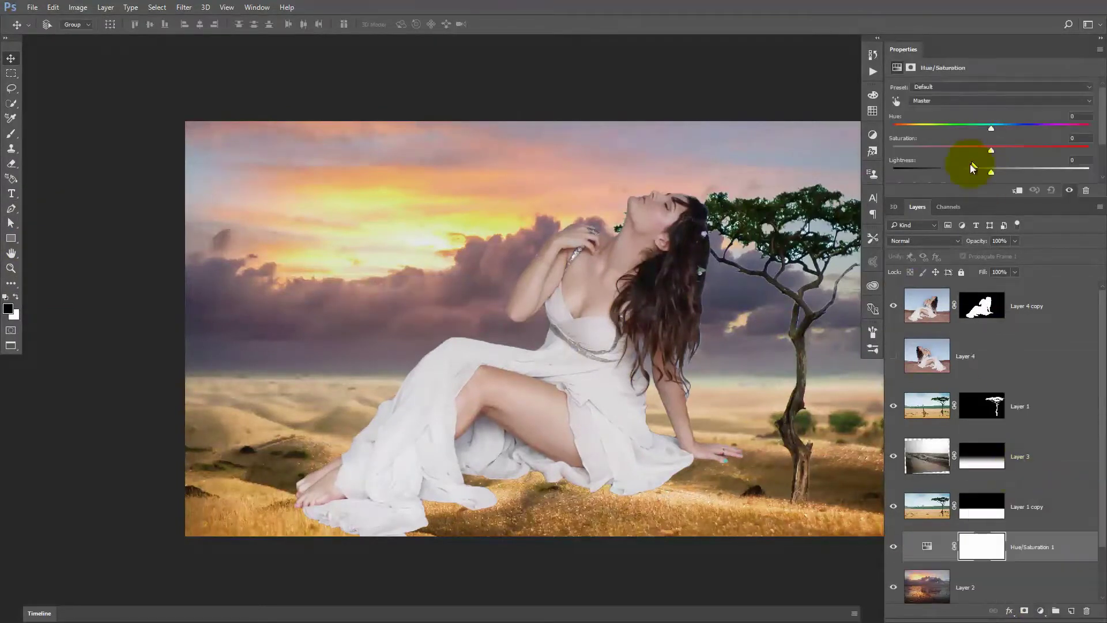
{"action": "mouse_move", "coordinate": [991, 128]}
{"action": "left_mouse_down"}
{"action": "mouse_move", "coordinate": [966, 147]}
{"action": "mouse_move", "coordinate": [930, 152]}
{"action": "left_mouse_up"}
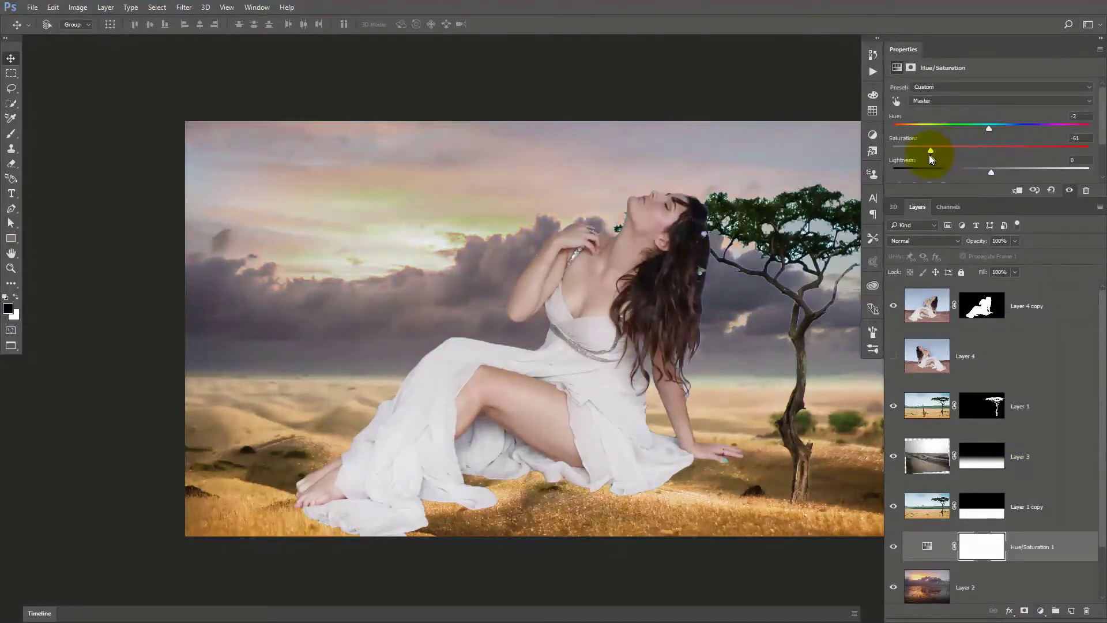
{"action": "right_click", "coordinate": [610, 317]}
{"action": "left_click", "coordinate": [623, 323]}
{"action": "mouse_move", "coordinate": [800, 247]}
{"action": "left_mouse_down"}
{"action": "mouse_move", "coordinate": [805, 231]}
{"action": "mouse_move", "coordinate": [799, 248]}
{"action": "left_mouse_up"}
Scale Layer 1 and Layer 1 copy up to about 127%, shifting them up-left
{"action": "left_click", "coordinate": [1021, 406]}
{"action": "left_click", "coordinate": [1032, 506], "text": "ctrl"}
{"action": "key", "text": "ctrl+t"}
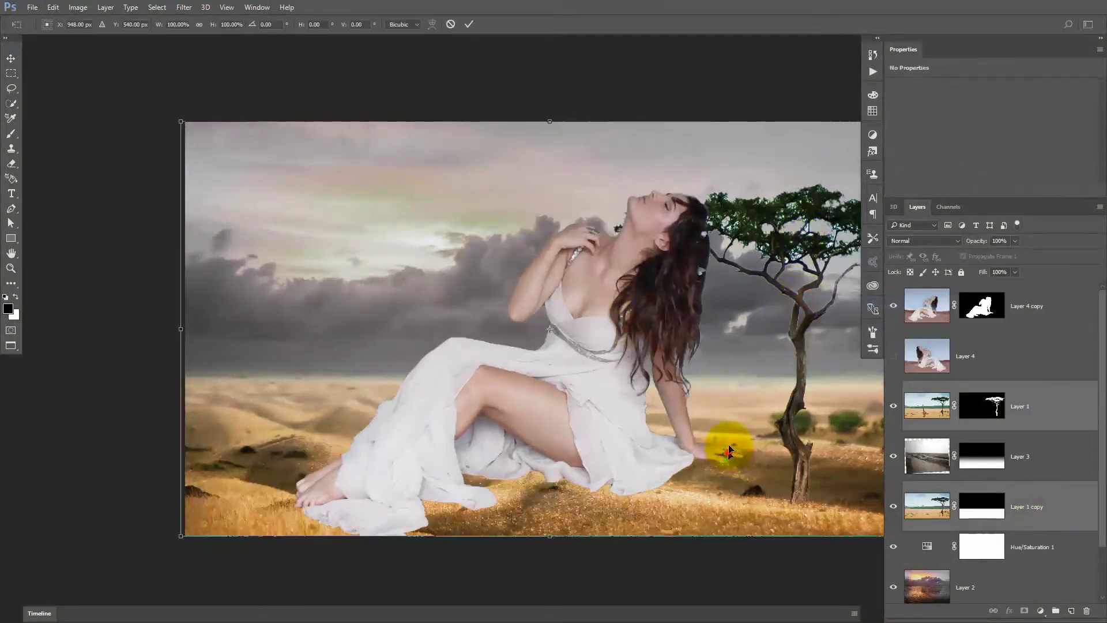
{"action": "key", "text": "ctrl+minus"}
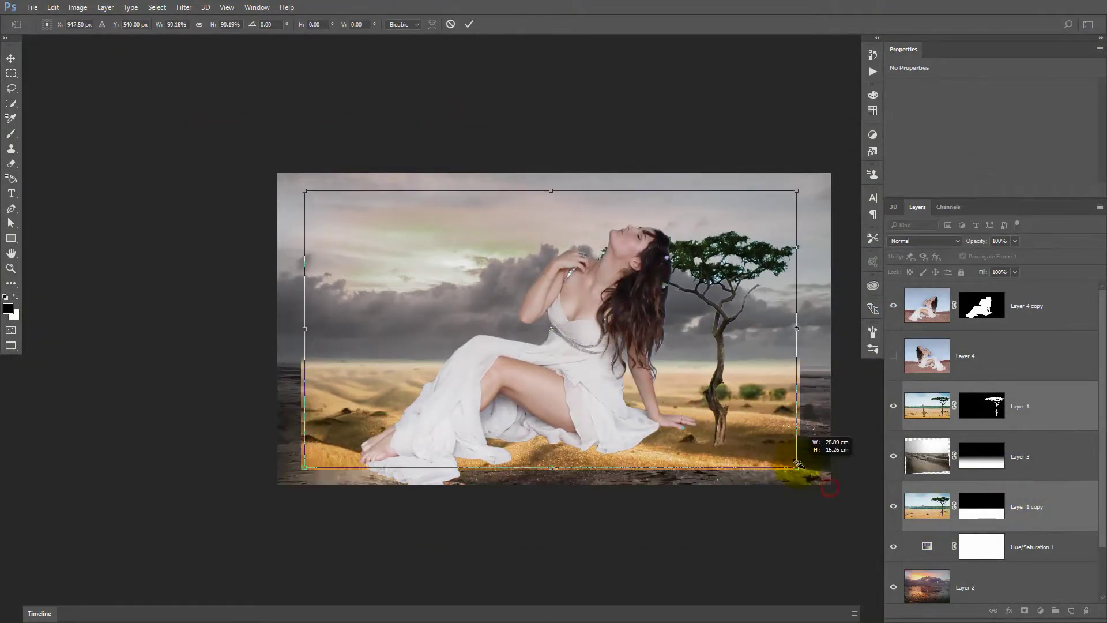
{"action": "left_click_drag", "start_coordinate": [827, 485], "coordinate": [882, 502]}
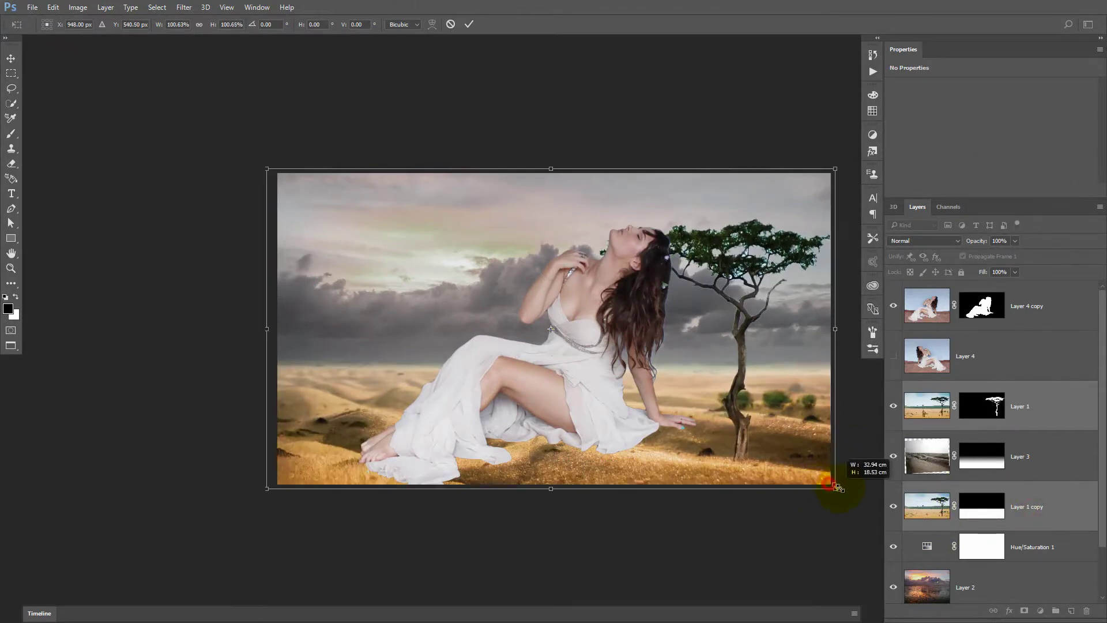
{"action": "mouse_move", "coordinate": [274, 173]}
{"action": "left_mouse_down"}
{"action": "mouse_move", "coordinate": [242, 132]}
{"action": "mouse_move", "coordinate": [202, 112]}
{"action": "left_mouse_up"}
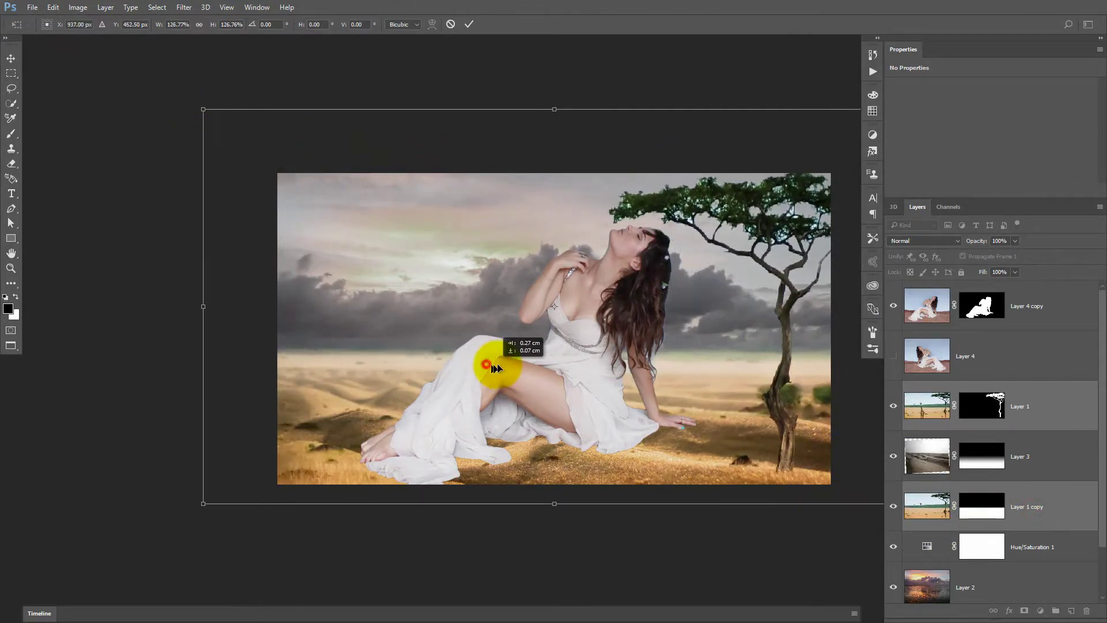
{"action": "left_click_drag", "start_coordinate": [494, 358], "coordinate": [499, 357]}
{"action": "left_click", "coordinate": [617, 364]}
Add a Channel Mixer on the tree selection, boosting red and tweaking blue, then merge it down
{"action": "left_click", "coordinate": [803, 321]}
{"action": "left_click", "coordinate": [988, 414], "text": "ctrl"}
{"action": "left_click", "coordinate": [1040, 610]}
{"action": "left_click", "coordinate": [1026, 522]}
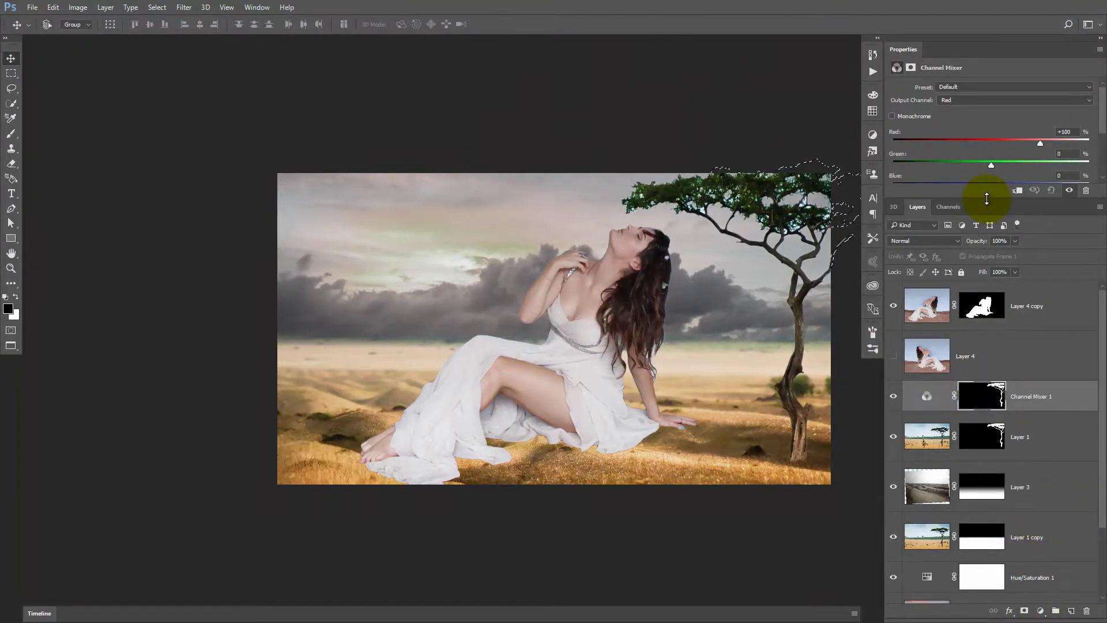
{"action": "left_click_drag", "start_coordinate": [987, 199], "coordinate": [987, 246]}
{"action": "left_click_drag", "start_coordinate": [1008, 150], "coordinate": [1076, 153]}
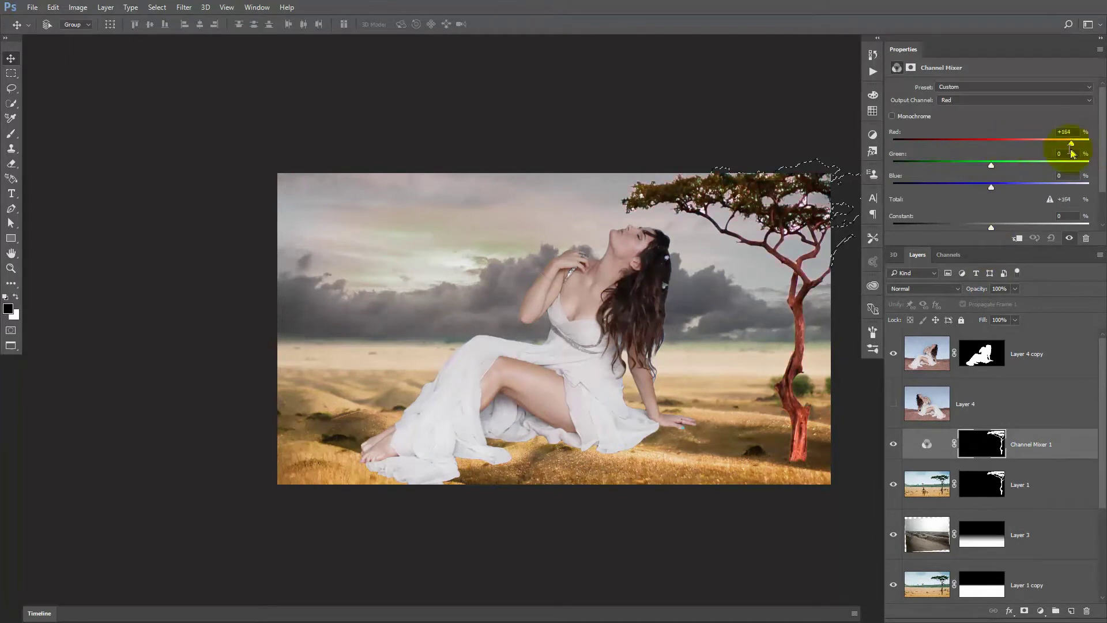
{"action": "left_click_drag", "start_coordinate": [967, 191], "coordinate": [971, 188]}
{"action": "left_click_drag", "start_coordinate": [992, 227], "coordinate": [992, 227]}
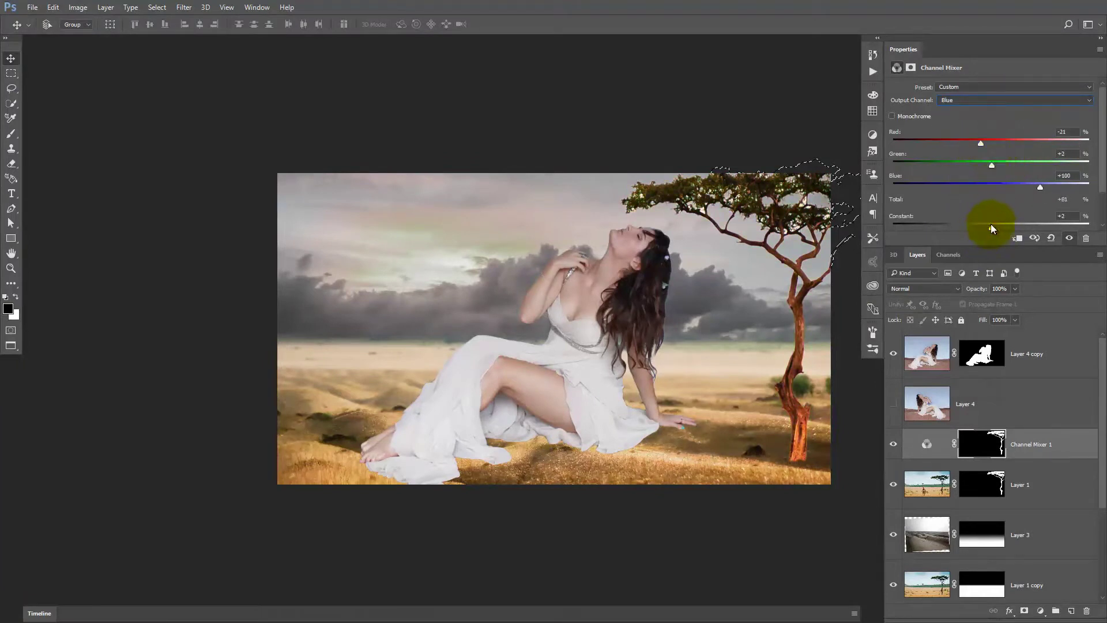
{"action": "key", "text": "ctrl+e"}
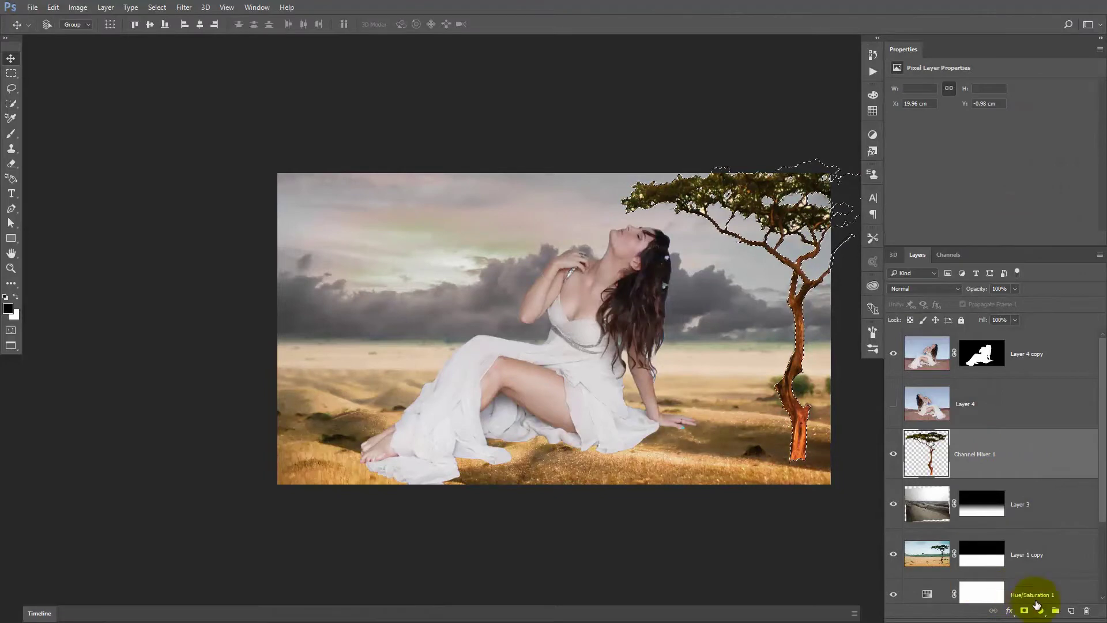
Add a Hue/Saturation adjustment at -49 to the tree, merge it down, and add a layer mask
{"action": "left_click", "coordinate": [1040, 611]}
{"action": "left_click", "coordinate": [1039, 508]}
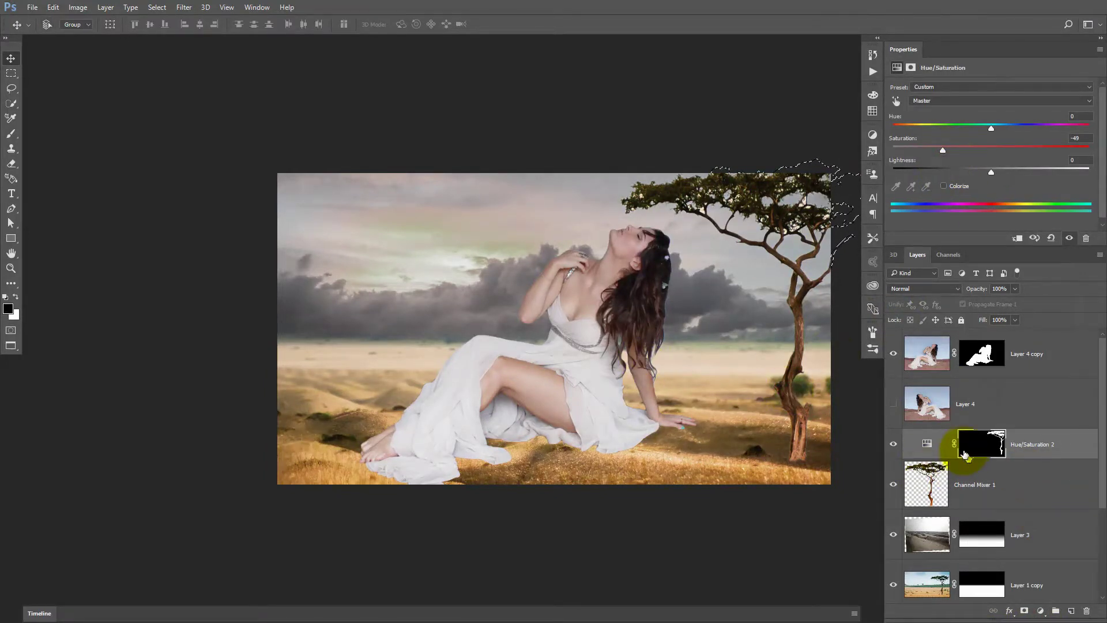
{"action": "left_click", "coordinate": [1013, 487]}
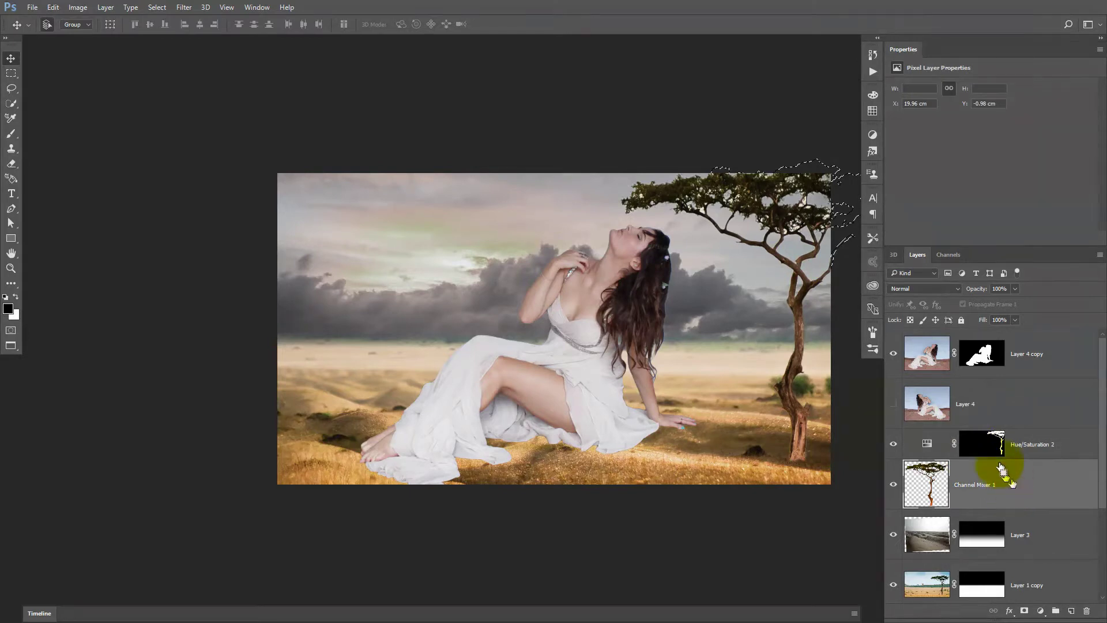
{"action": "left_click", "coordinate": [1022, 454]}
{"action": "key", "text": "ctrl+e"}
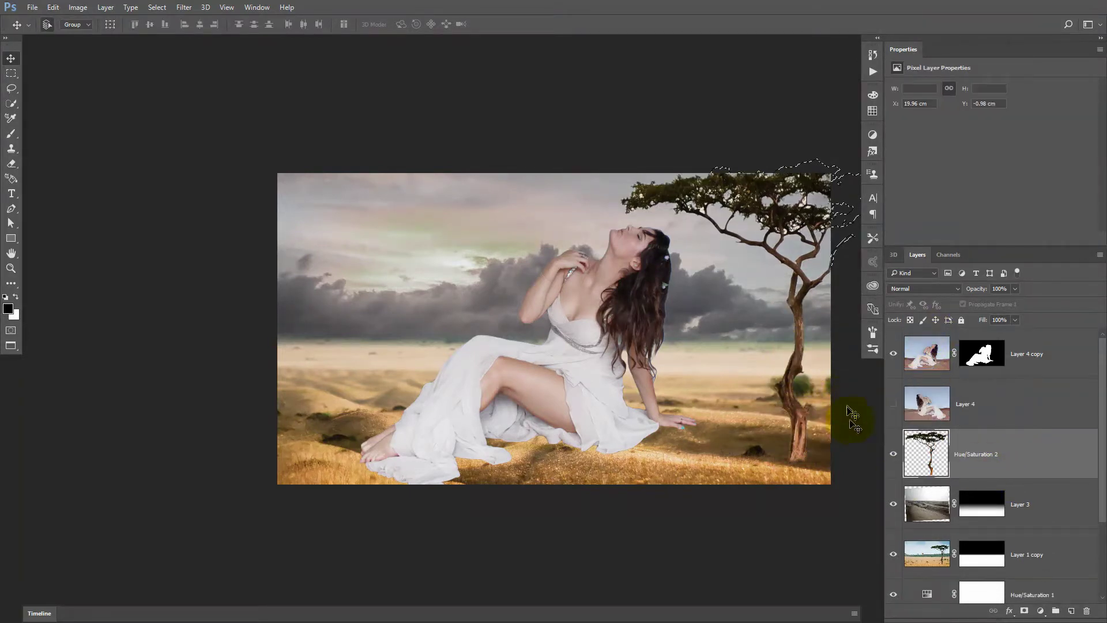
{"action": "left_click", "coordinate": [1025, 613]}
{"action": "key", "text": "b"}
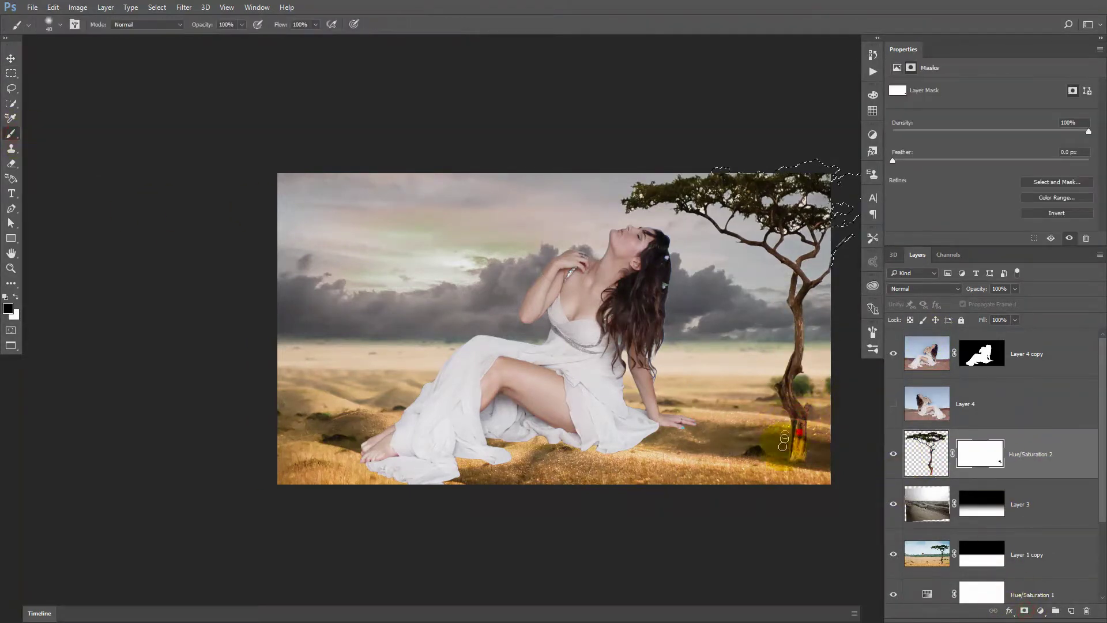
Mask out part of the trunk base on the Hue/Saturation 2 mask with a soft black brush
{"action": "left_click", "coordinate": [947, 548]}
{"action": "left_click", "coordinate": [11, 148]}
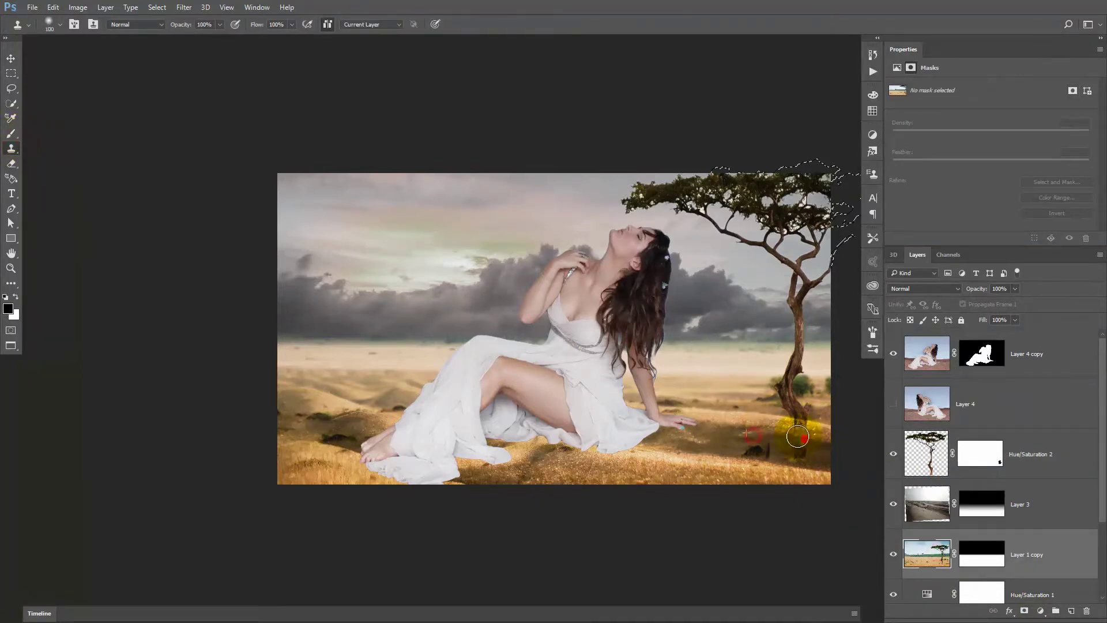
{"action": "left_click", "coordinate": [809, 414]}
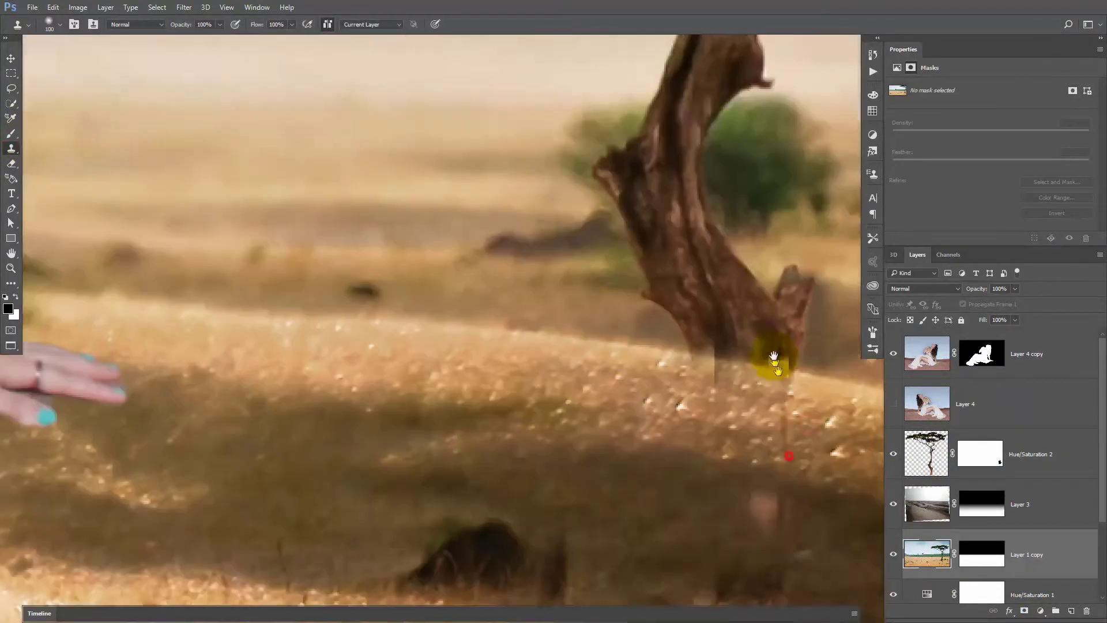
{"action": "left_click", "coordinate": [980, 545]}
{"action": "left_click", "coordinate": [980, 454]}
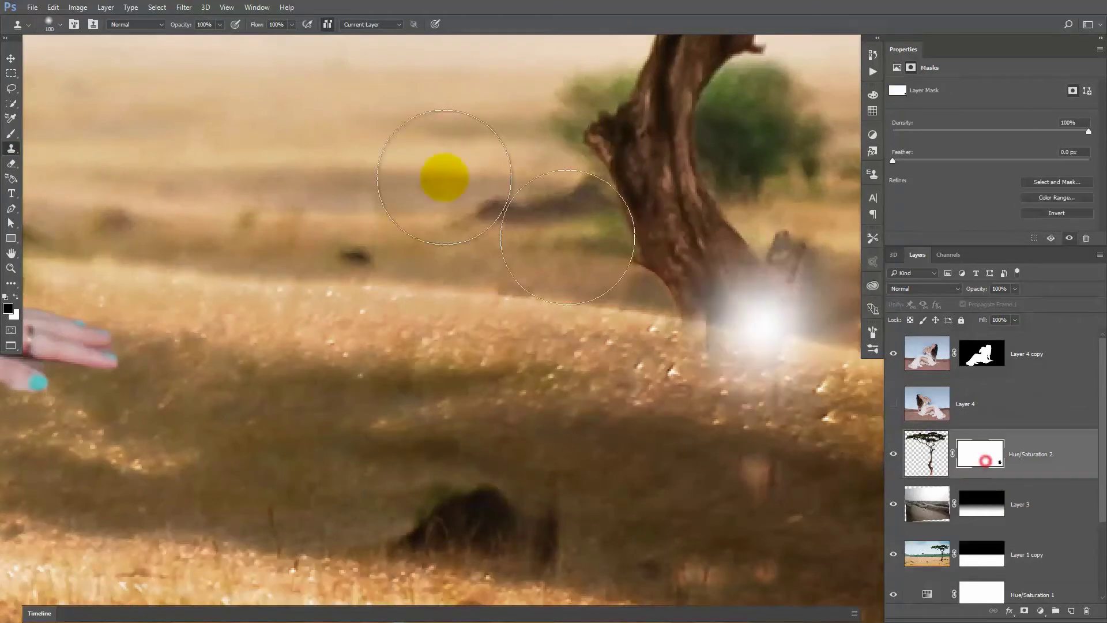
{"action": "key", "text": "shift+b"}
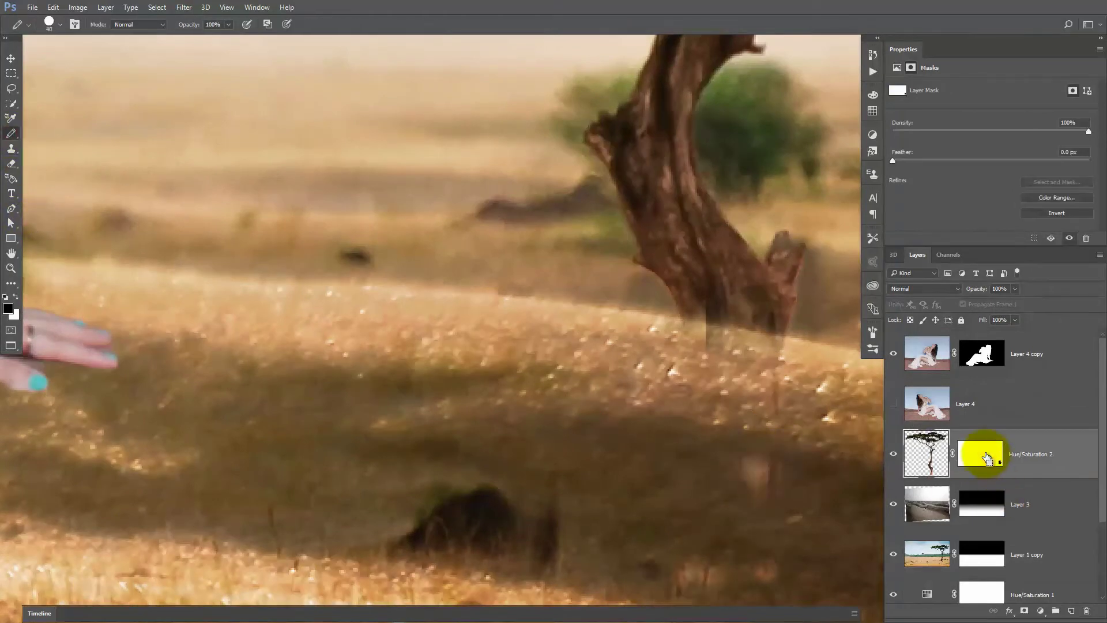
{"action": "left_click", "coordinate": [10, 134]}
{"action": "mouse_move", "coordinate": [796, 392]}
{"action": "left_mouse_down"}
{"action": "mouse_move", "coordinate": [722, 346]}
{"action": "mouse_move", "coordinate": [693, 292]}
{"action": "mouse_move", "coordinate": [748, 375]}
{"action": "left_mouse_up"}
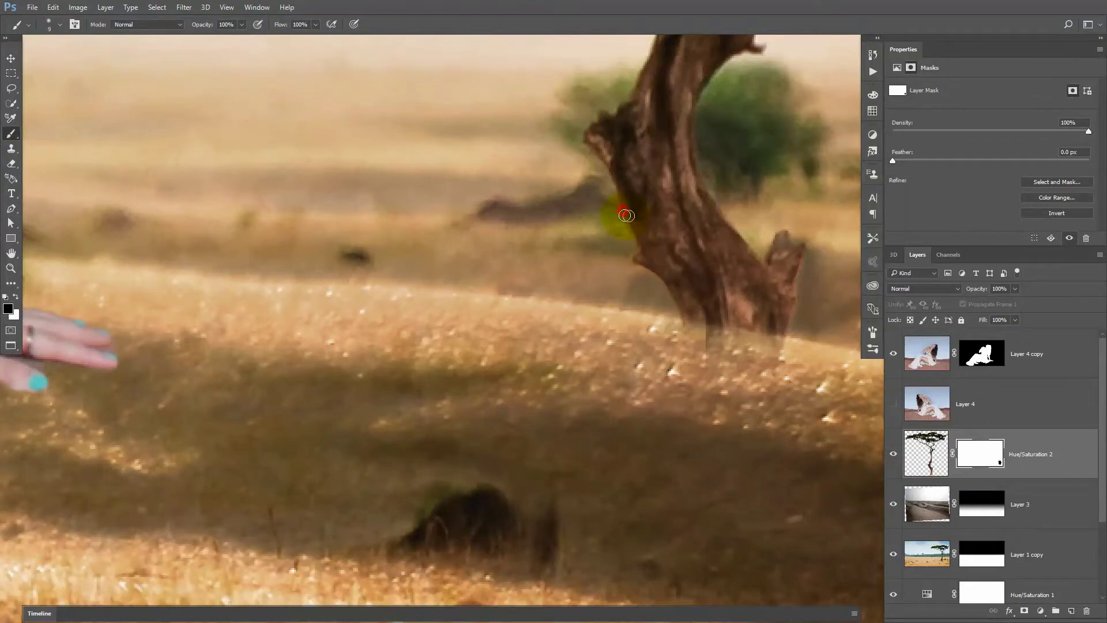
Clone grass over the tree base on the savanna layer's pixels
{"action": "left_click", "coordinate": [893, 554]}
{"action": "left_click", "coordinate": [893, 554]}
{"action": "left_click", "coordinate": [982, 555]}
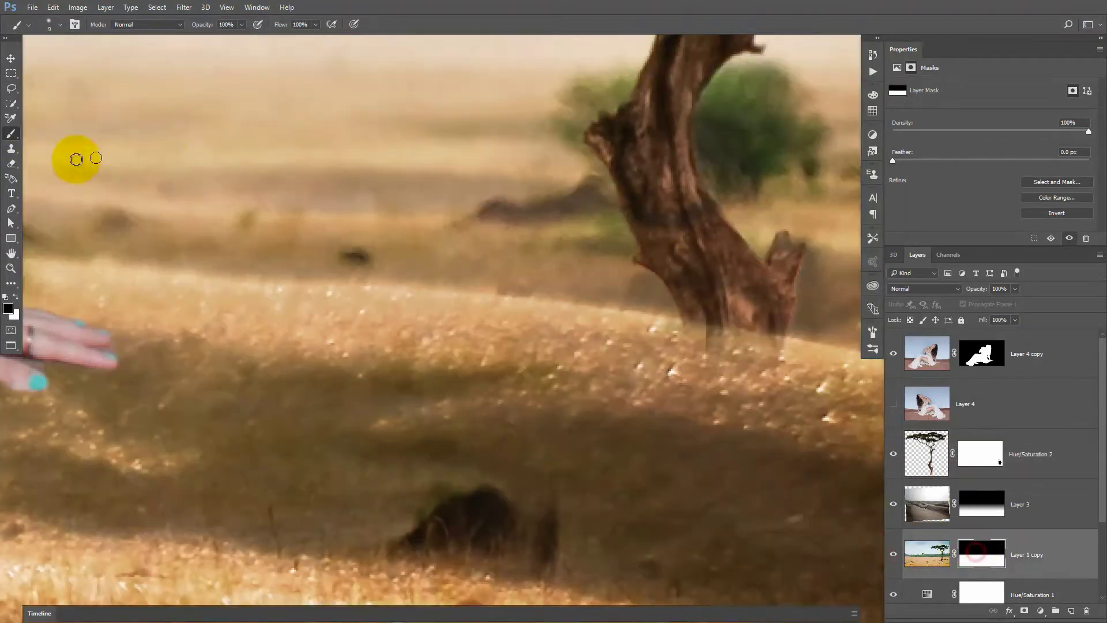
{"action": "key", "text": "s"}
{"action": "left_click", "coordinate": [926, 554]}
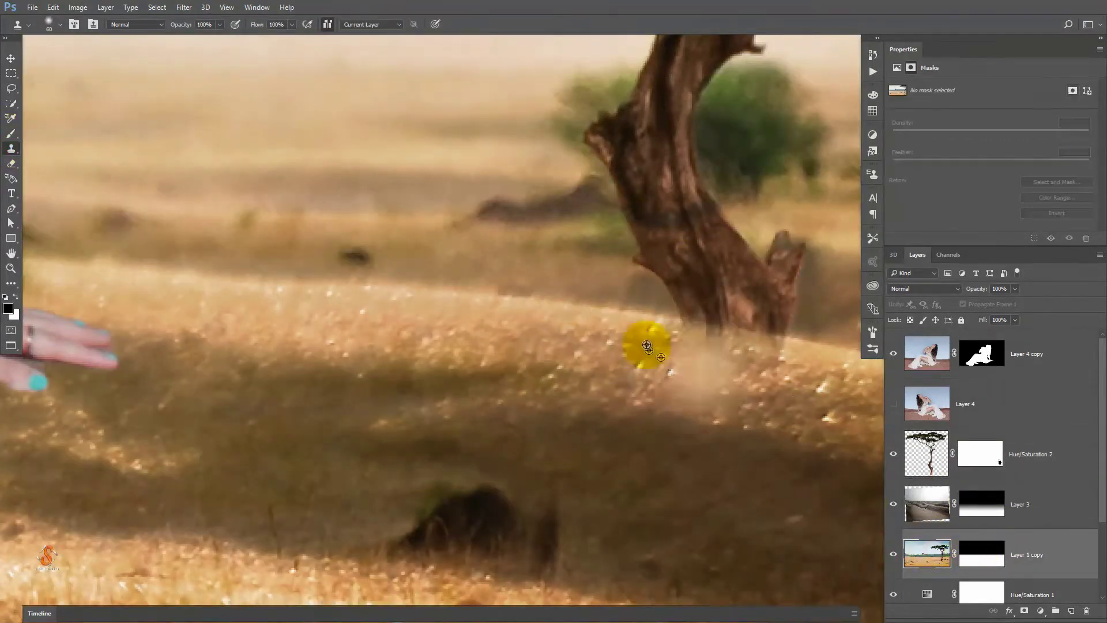
{"action": "left_click_drag", "start_coordinate": [729, 334], "coordinate": [694, 316]}
{"action": "left_click", "coordinate": [427, 371], "text": "alt"}
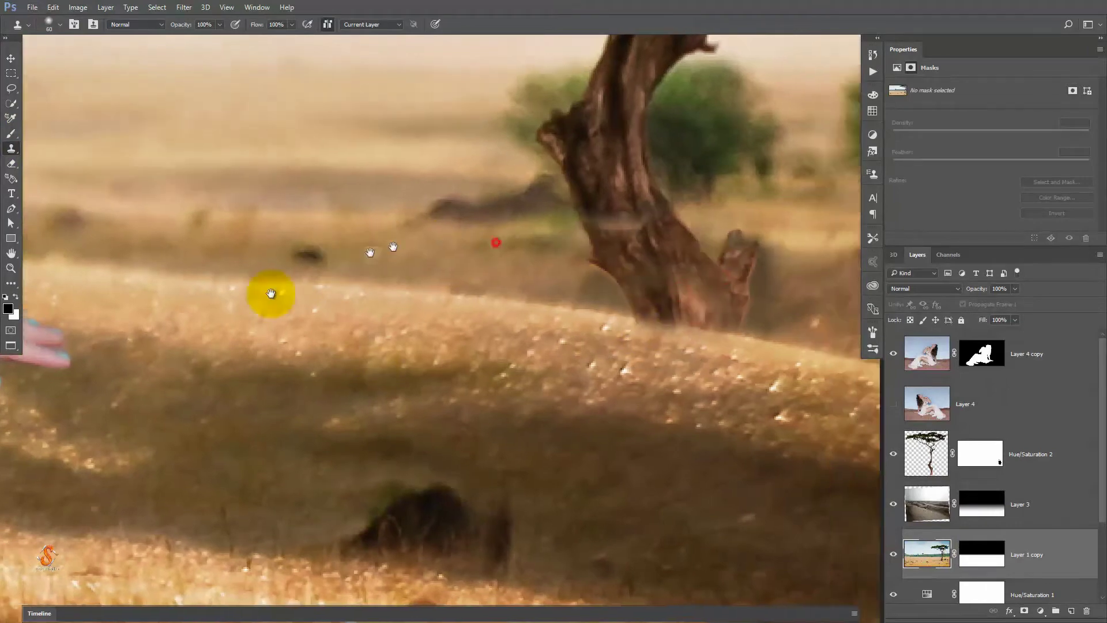
{"action": "scroll", "coordinate": [577, 308], "scroll_direction": "right", "scroll_amount": 5}
{"action": "left_click_drag", "start_coordinate": [519, 343], "coordinate": [395, 317]}
With Hue/Saturation 2 hidden, clone lighter ground and green foliage over the lower trunk
{"action": "left_click", "coordinate": [894, 454]}
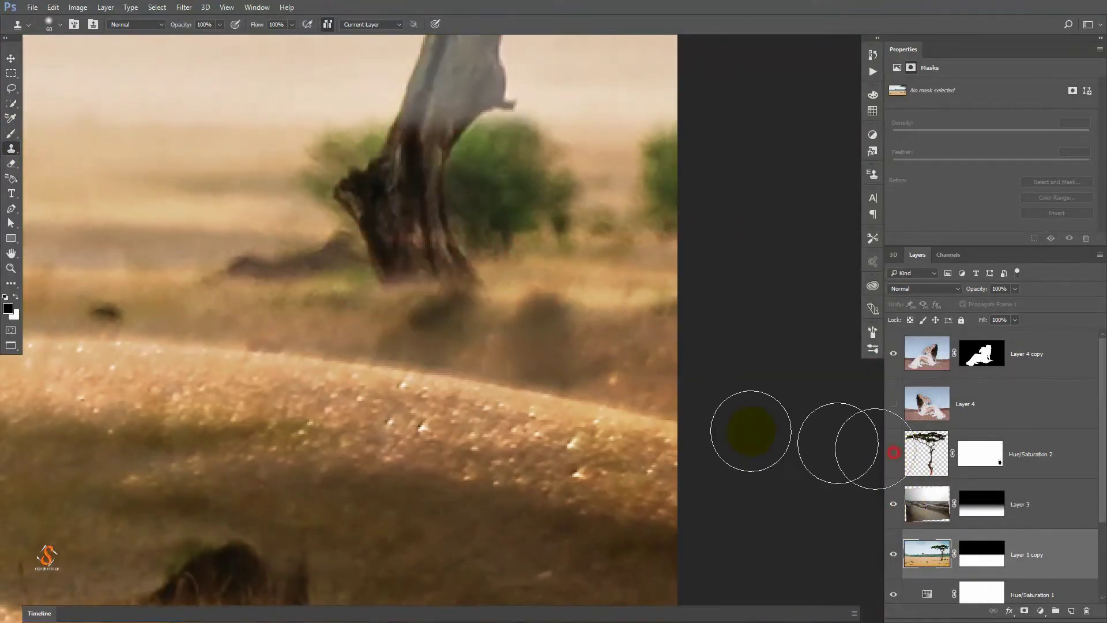
{"action": "left_click_drag", "start_coordinate": [397, 284], "coordinate": [410, 262]}
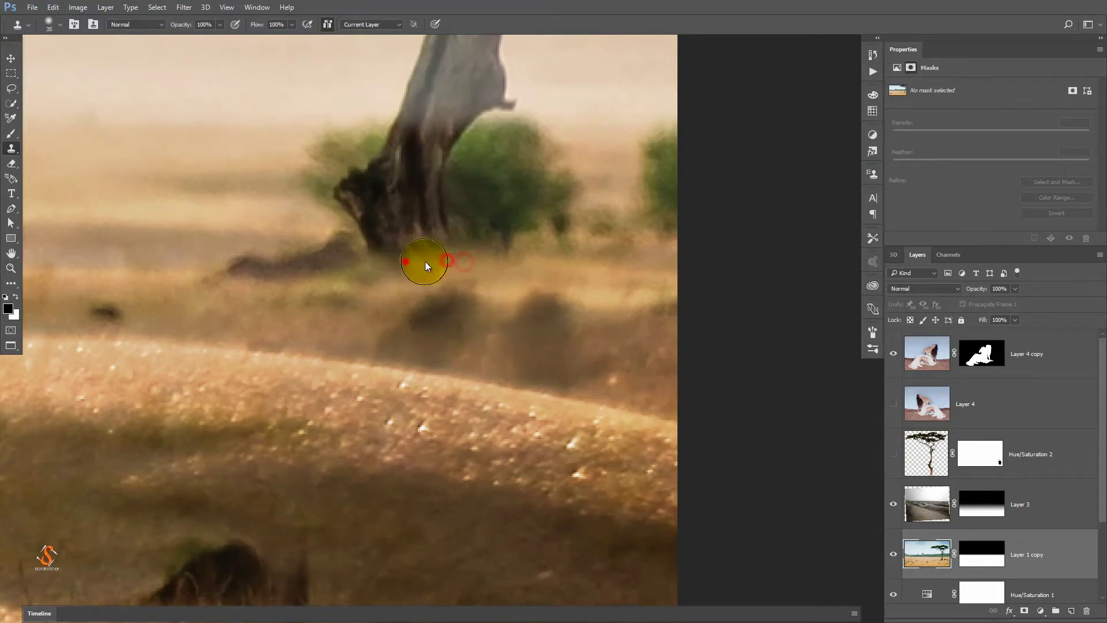
{"action": "mouse_move", "coordinate": [424, 216]}
{"action": "left_mouse_down"}
{"action": "mouse_move", "coordinate": [453, 155]}
{"action": "mouse_move", "coordinate": [404, 236]}
{"action": "left_mouse_up"}
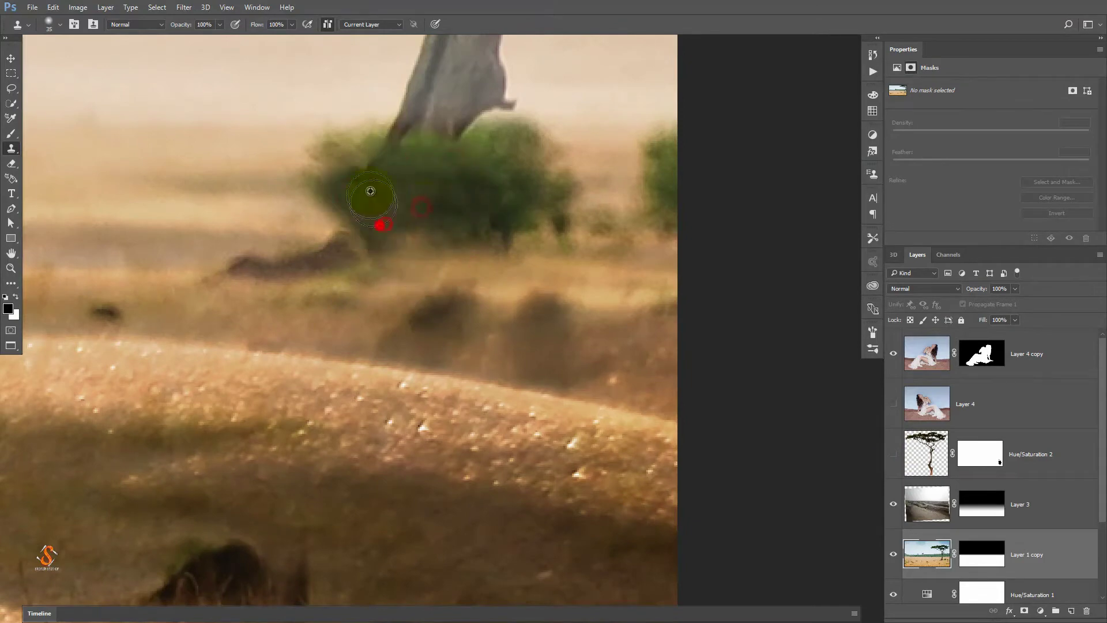
{"action": "left_click", "coordinate": [894, 454]}
Paint out the lower trunk on the Hue/Saturation 2 mask with an enlarged brush
{"action": "left_click", "coordinate": [980, 453]}
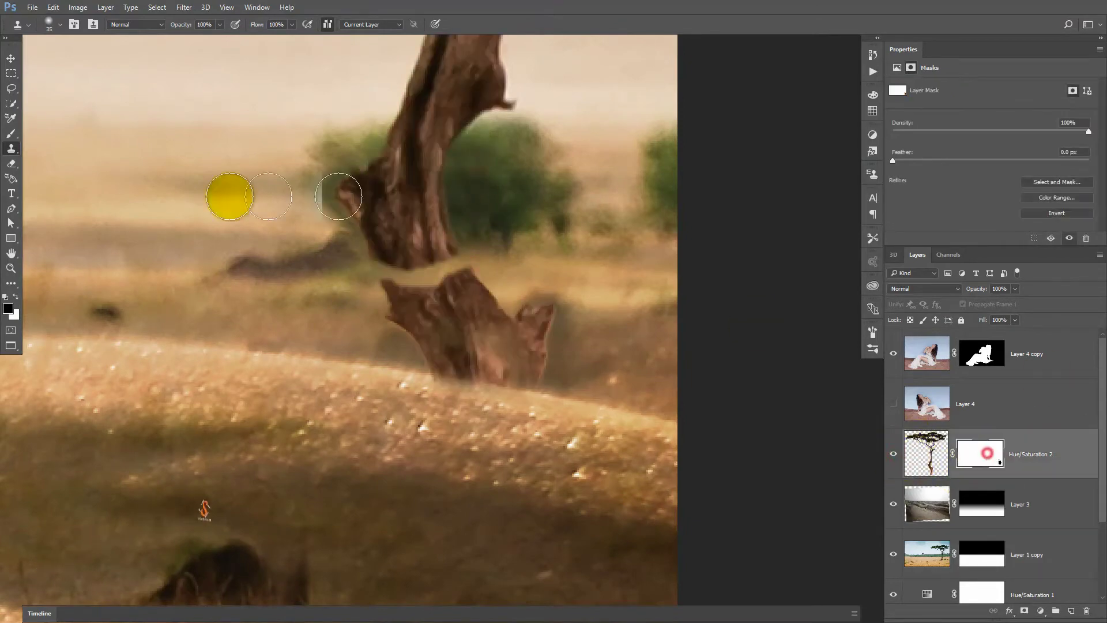
{"action": "left_click", "coordinate": [12, 134]}
{"action": "left_click_drag", "start_coordinate": [420, 281], "coordinate": [467, 300]}
{"action": "key", "text": "bracketright"}
{"action": "key", "text": "bracketright"}
{"action": "key", "text": "bracketright"}
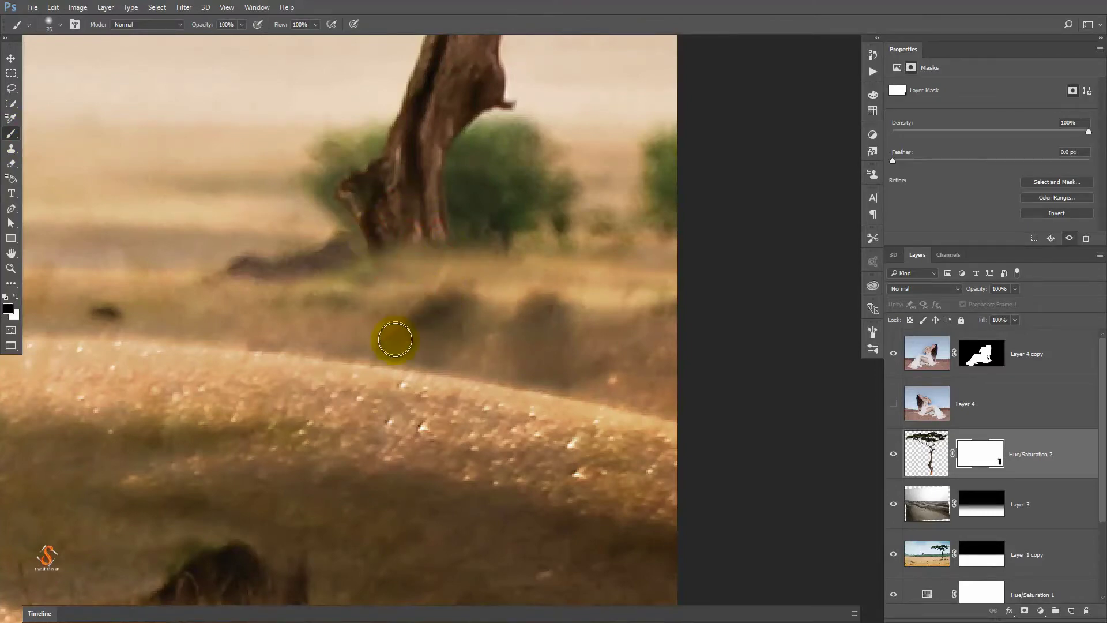
{"action": "scroll", "coordinate": [396, 339], "scroll_direction": "down", "scroll_amount": 5}
Nudge the woman's layer slightly down and right with the Move tool
{"action": "key", "text": "v"}
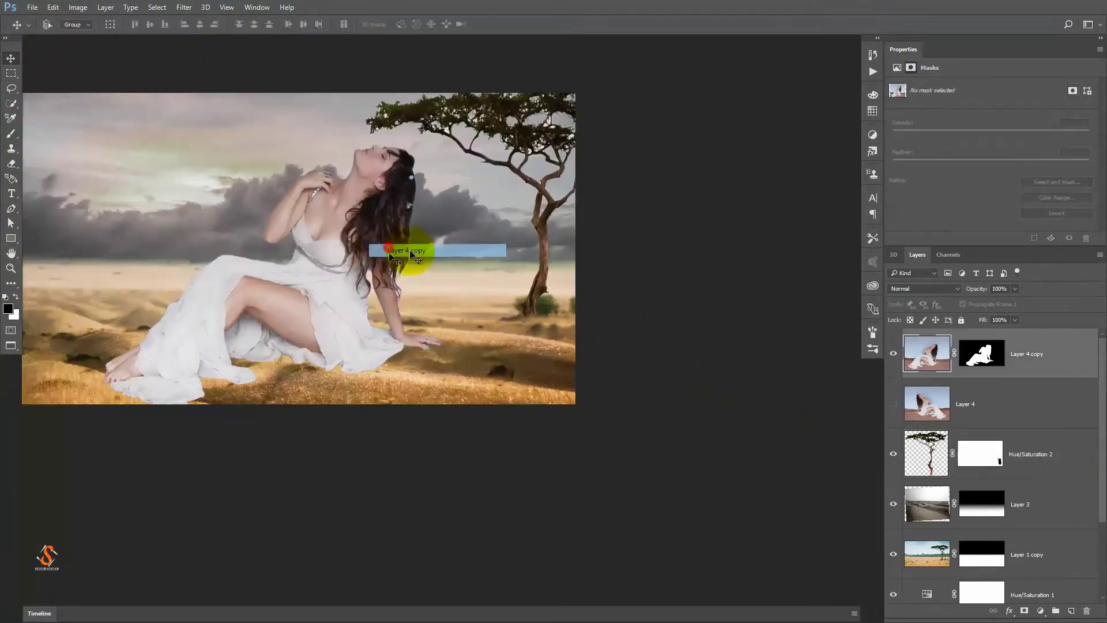
{"action": "left_click_drag", "start_coordinate": [408, 248], "coordinate": [364, 268]}
{"action": "scroll", "coordinate": [363, 268], "scroll_direction": "down", "scroll_amount": 1}
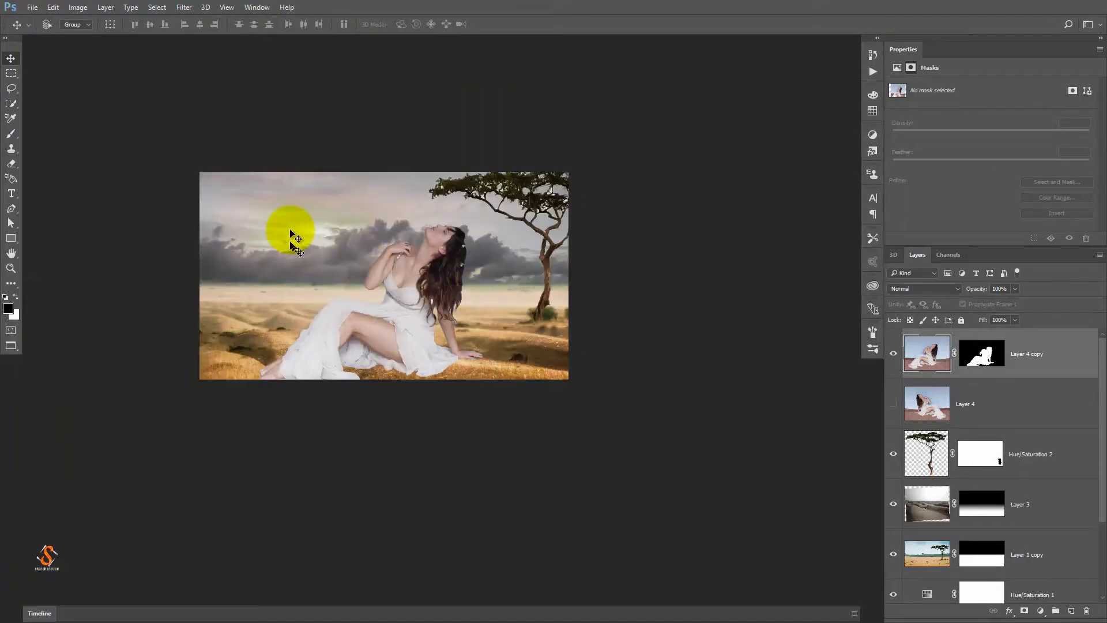
{"action": "scroll", "coordinate": [952, 444], "scroll_direction": "down", "scroll_amount": 3}
{"action": "left_click", "coordinate": [926, 397]}
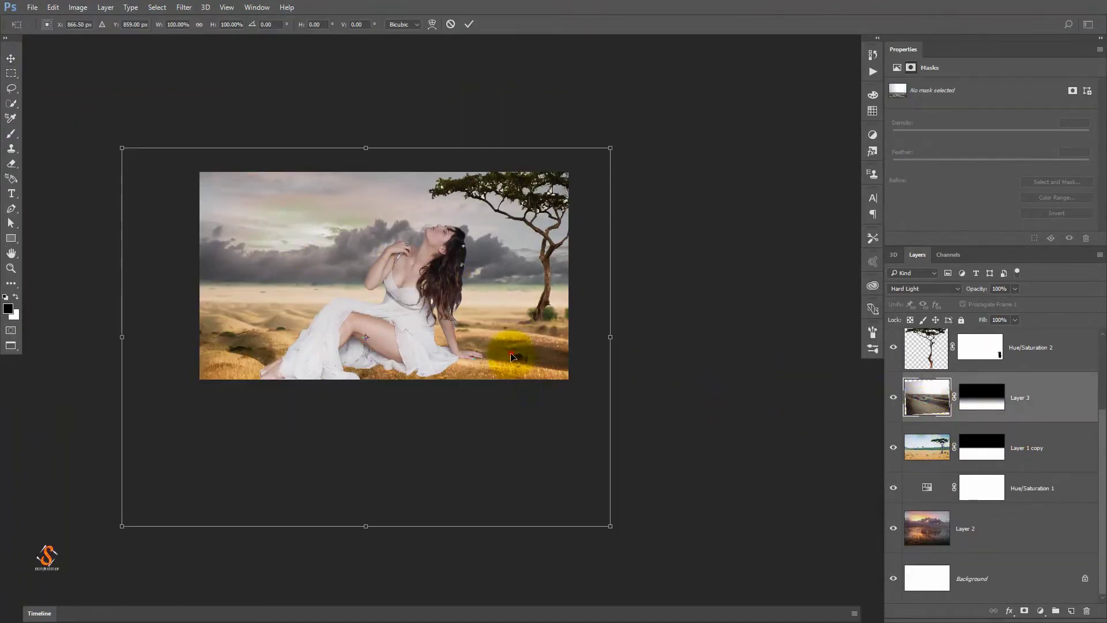
Set Layer 3 to Hard Light and paint a resized white sun glow on new Layer 5
{"action": "key", "text": "alt+shift+h"}
{"action": "left_click", "coordinate": [1071, 610]}
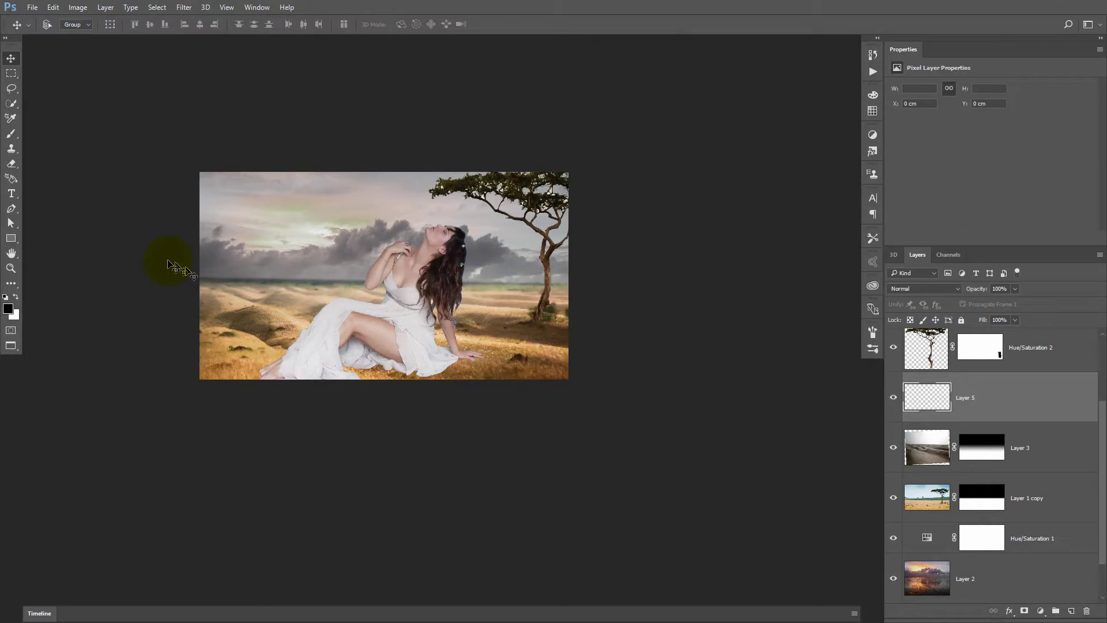
{"action": "key", "text": "b"}
{"action": "left_click", "coordinate": [303, 240]}
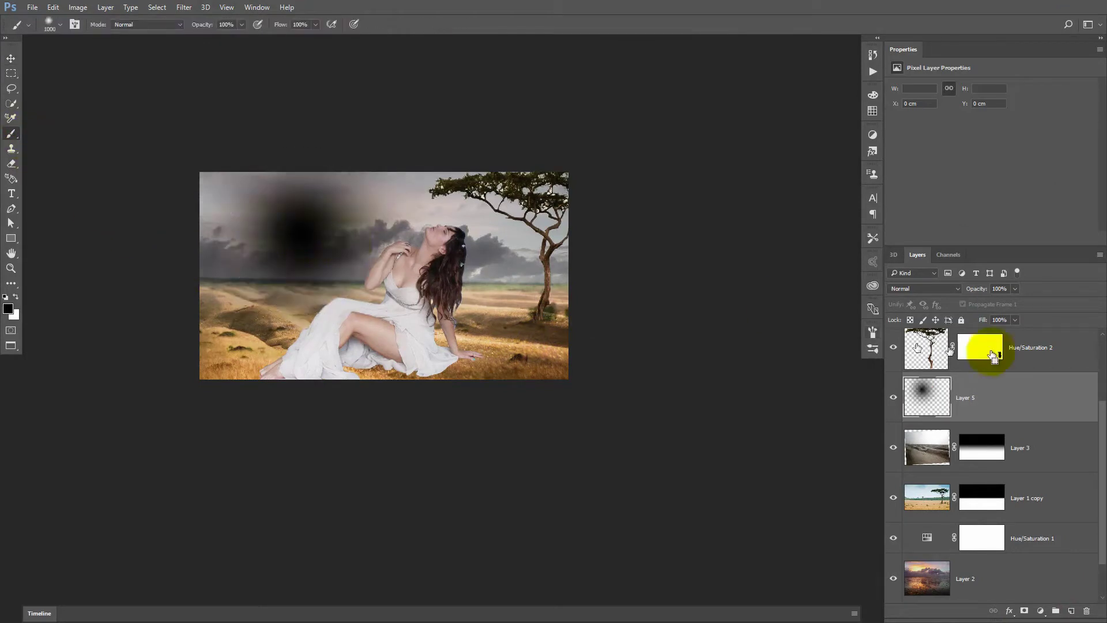
{"action": "key", "text": "ctrl+z"}
{"action": "key", "text": "x"}
{"action": "left_click", "coordinate": [314, 236]}
{"action": "key", "text": "ctrl+t"}
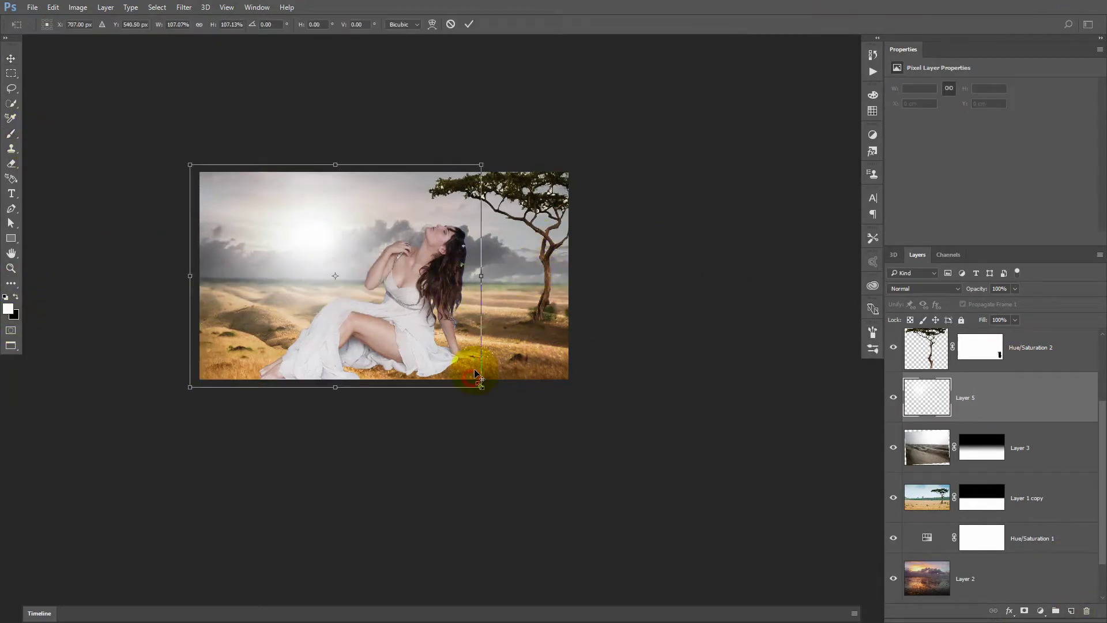
{"action": "key", "text": "Return"}
Set Layer 5 to Soft Light and browse the brush presets
{"action": "left_click", "coordinate": [922, 289]}
{"action": "left_click", "coordinate": [898, 407]}
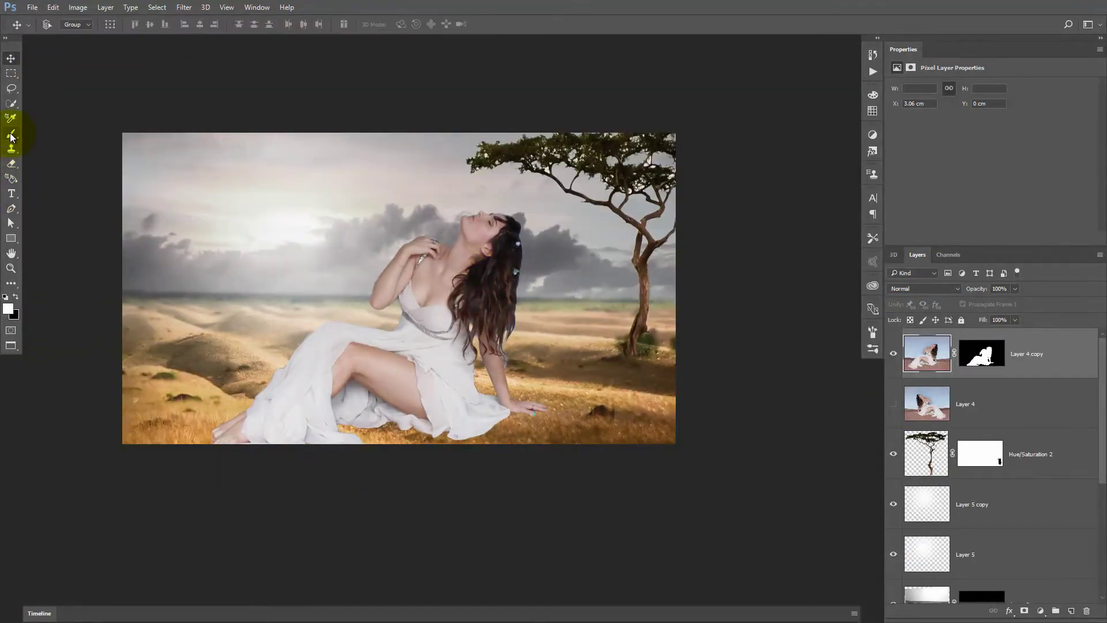
{"action": "left_click", "coordinate": [11, 137]}
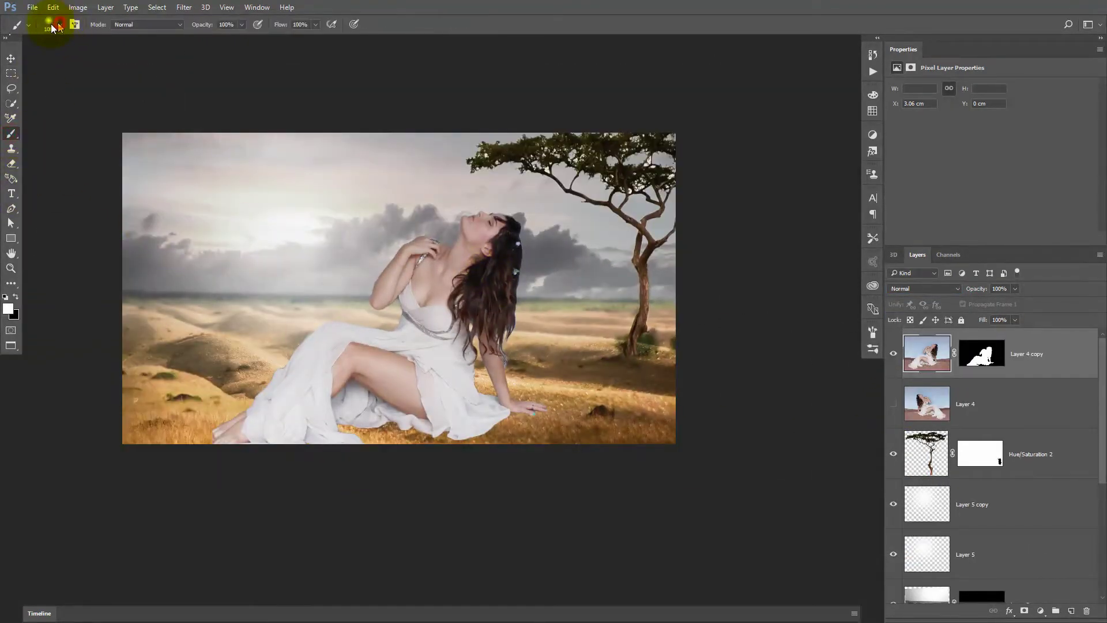
{"action": "left_click", "coordinate": [60, 24]}
{"action": "left_click_drag", "start_coordinate": [877, 185], "coordinate": [891, 398]}
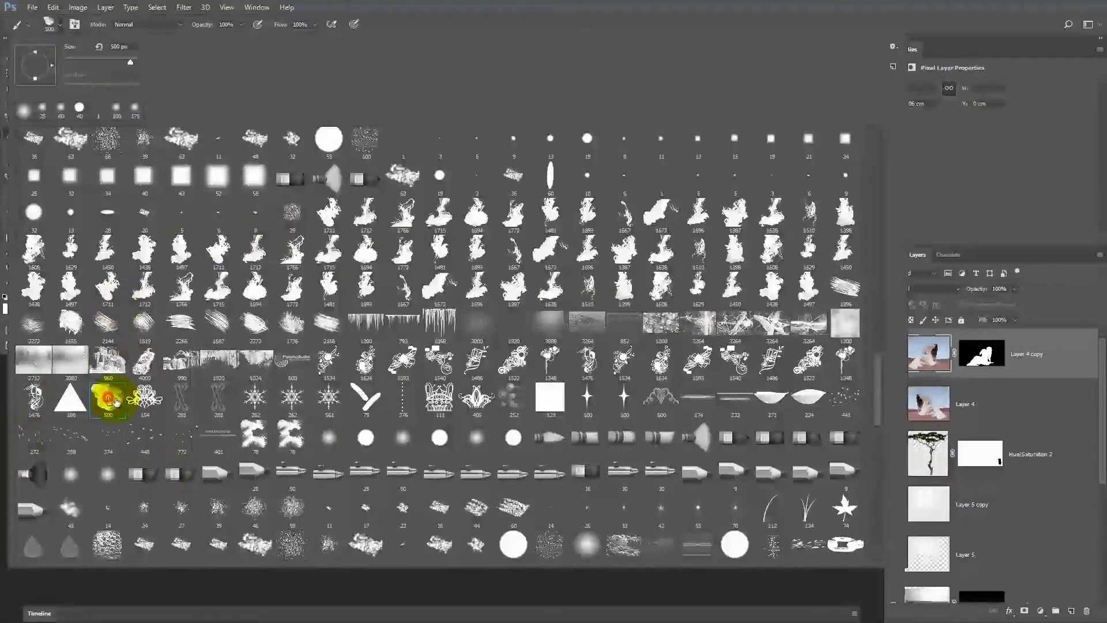
Paint white smoke at 34% opacity with brush 1694 on a new layer over the sky and woman
{"action": "double_click", "coordinate": [479, 218]}
{"action": "left_click", "coordinate": [1071, 610]}
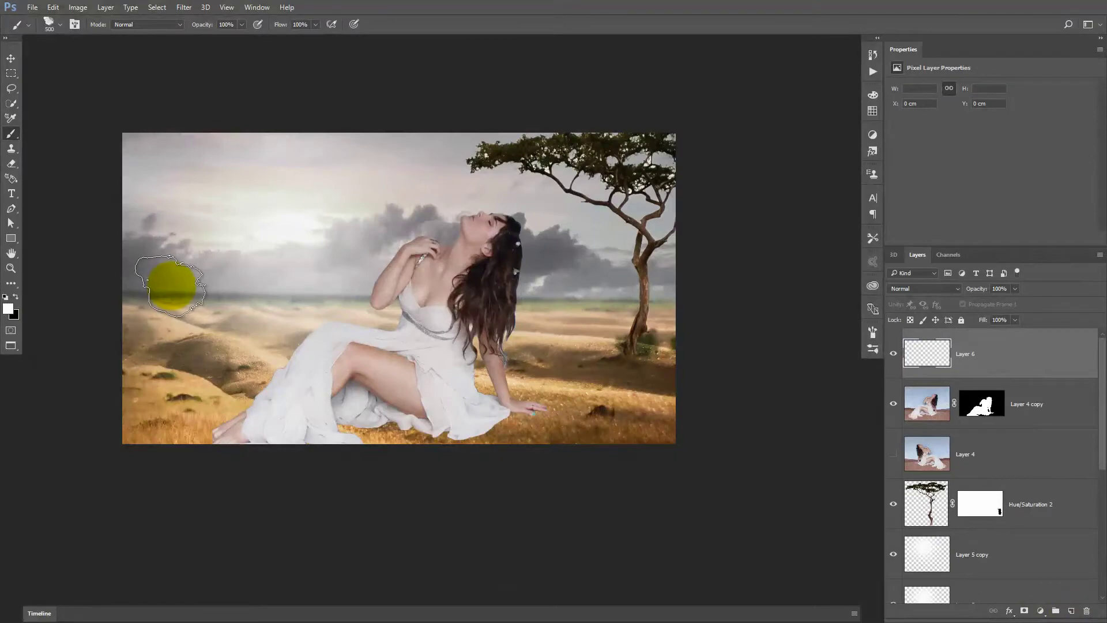
{"action": "left_click_drag", "start_coordinate": [242, 34], "coordinate": [206, 37]}
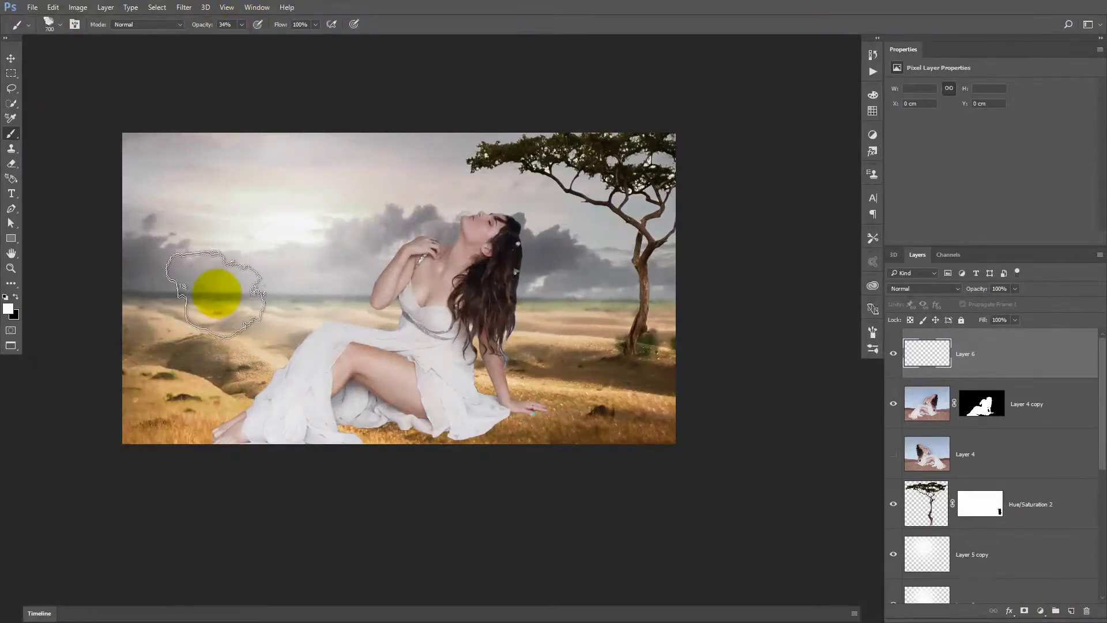
{"action": "key", "text": "bracketright"}
{"action": "key", "text": "bracketright"}
{"action": "left_click_drag", "start_coordinate": [181, 260], "coordinate": [272, 273]}
{"action": "key", "text": "bracketleft"}
{"action": "key", "text": "bracketleft"}
{"action": "key", "text": "bracketleft"}
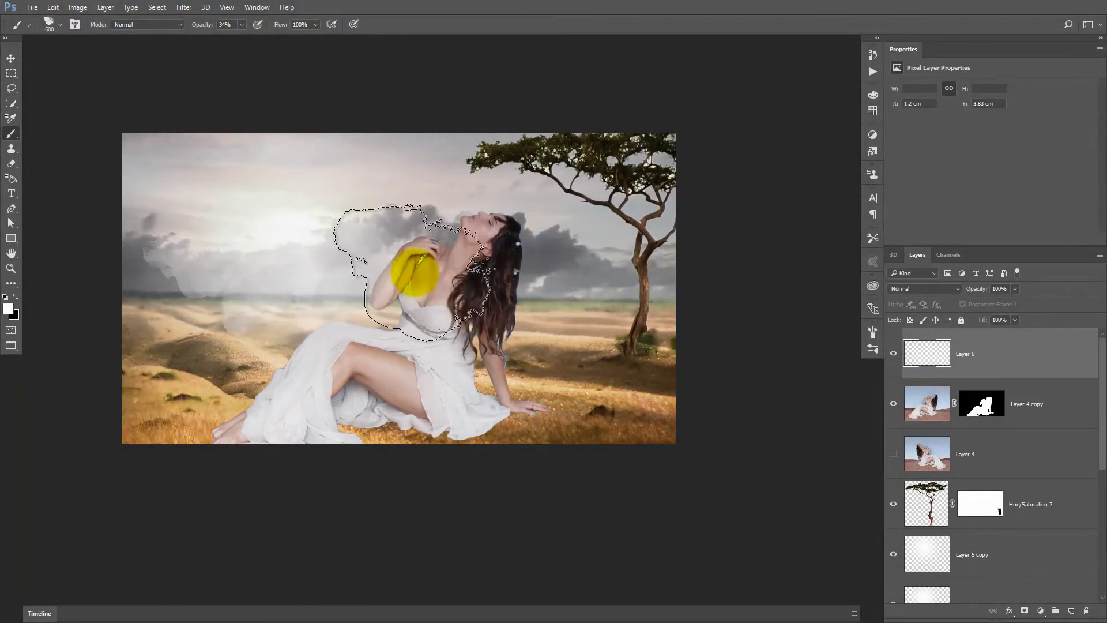
{"action": "left_click", "coordinate": [484, 288]}
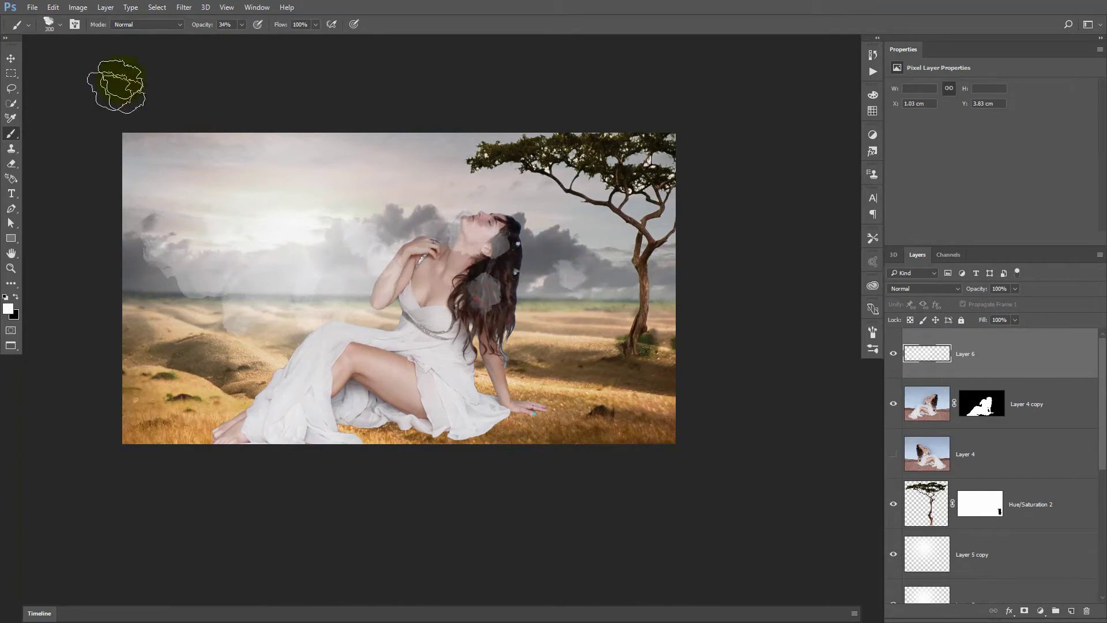
{"action": "left_click_drag", "start_coordinate": [604, 279], "coordinate": [365, 206]}
Add dark grey smoke on the left, then faint white smoke dabs at 18% opacity
{"action": "key", "text": "x"}
{"action": "left_click_drag", "start_coordinate": [176, 272], "coordinate": [271, 268]}
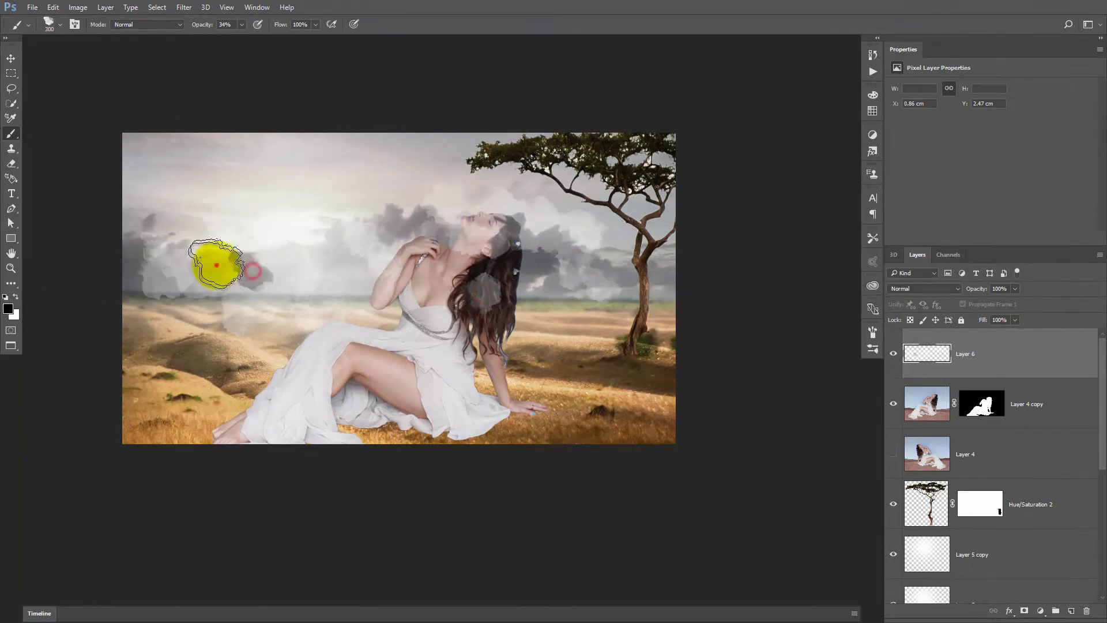
{"action": "left_click", "coordinate": [326, 288]}
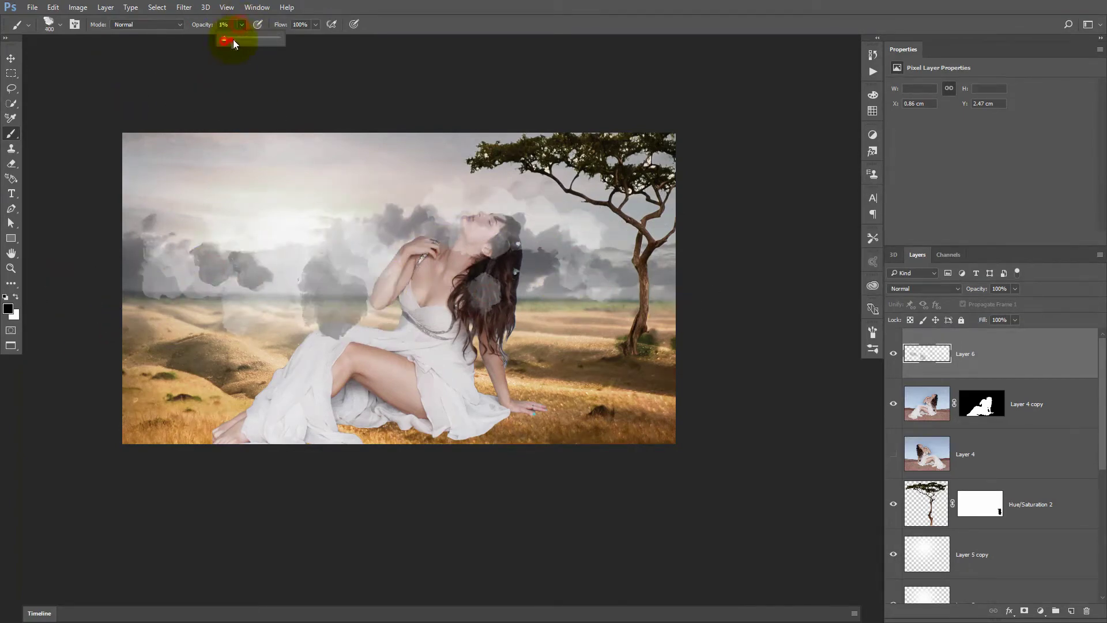
{"action": "left_click_drag", "start_coordinate": [234, 44], "coordinate": [235, 43]}
{"action": "key", "text": "x"}
{"action": "left_click", "coordinate": [253, 276]}
{"action": "left_click", "coordinate": [619, 263]}
Stretch the smoke layer wider across the sky and reposition it
{"action": "key", "text": "ctrl+t"}
{"action": "left_click_drag", "start_coordinate": [675, 283], "coordinate": [774, 277]}
{"action": "left_click_drag", "start_coordinate": [404, 347], "coordinate": [415, 316]}
{"action": "key", "text": "Return"}
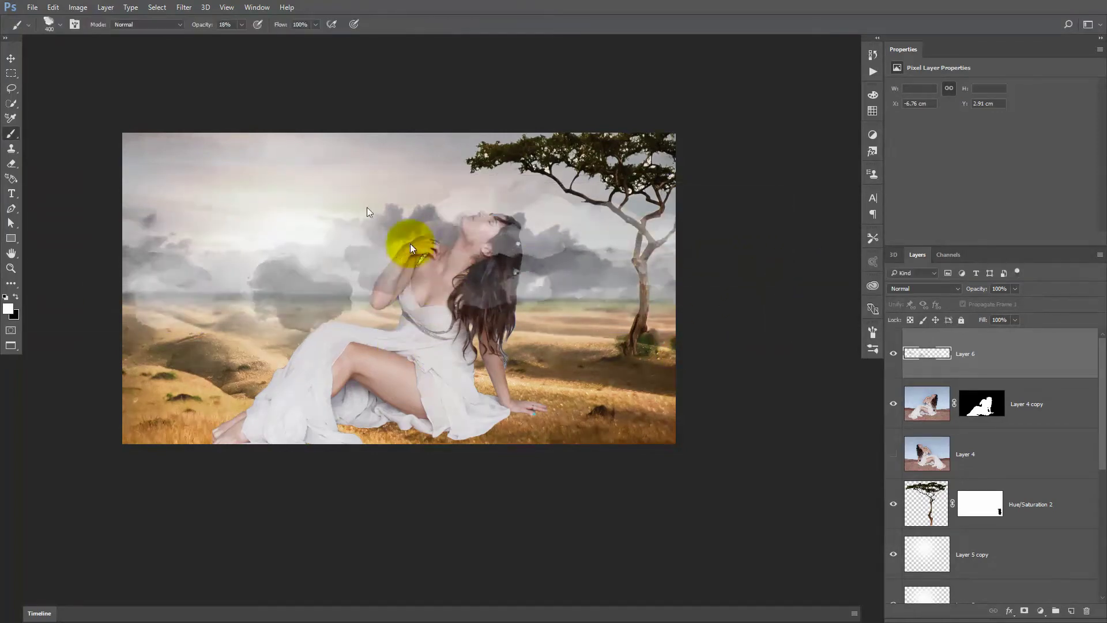
Pick smoke brush 1772 and add an empty Layer 7
{"action": "left_click", "coordinate": [49, 23]}
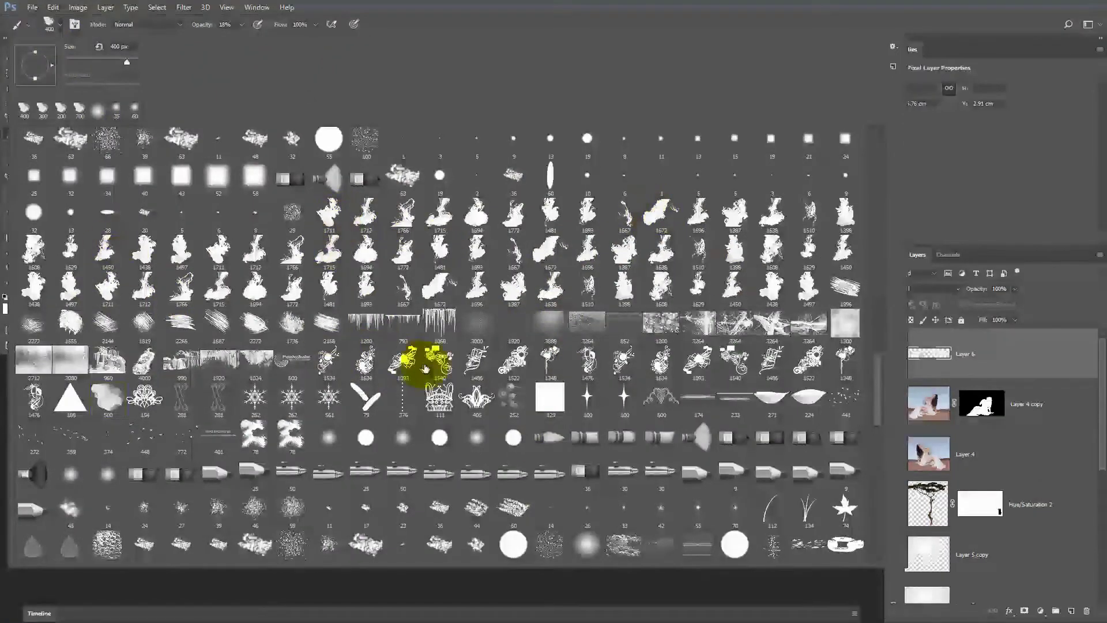
{"action": "double_click", "coordinate": [715, 206]}
{"action": "left_click", "coordinate": [1087, 610]}
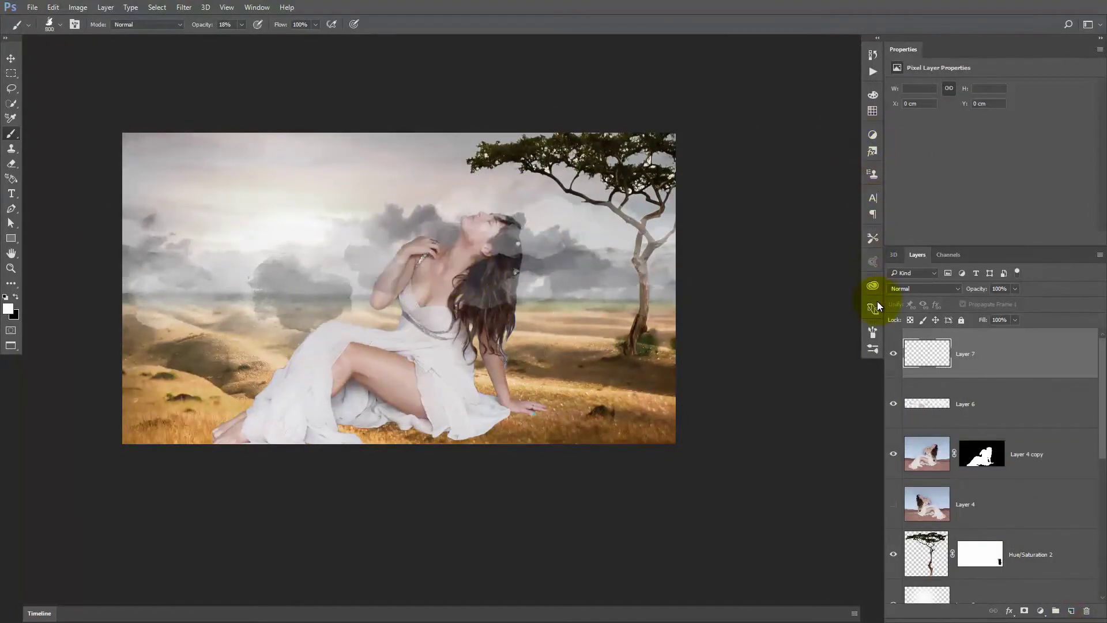
Flatten and rotate the brush tip to about -113° and paint a test stroke
{"action": "left_click", "coordinate": [873, 333]}
{"action": "left_click", "coordinate": [872, 333]}
{"action": "mouse_move", "coordinate": [673, 448]}
{"action": "left_mouse_down"}
{"action": "mouse_move", "coordinate": [642, 461]}
{"action": "mouse_move", "coordinate": [677, 466]}
{"action": "left_mouse_up"}
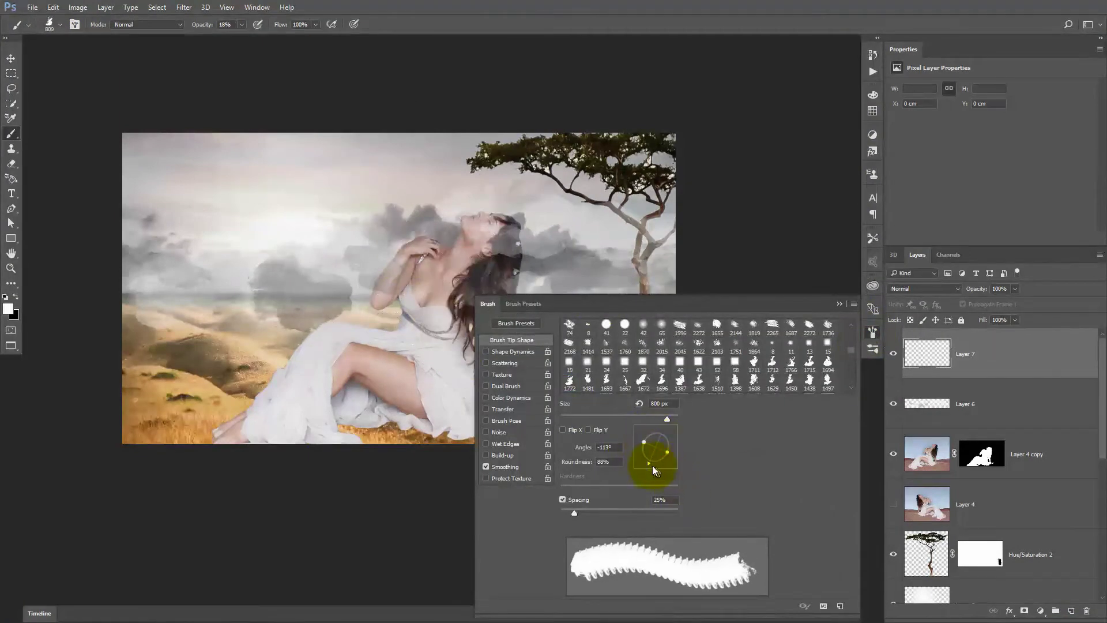
{"action": "mouse_move", "coordinate": [656, 456]}
{"action": "left_mouse_down"}
{"action": "mouse_move", "coordinate": [639, 455]}
{"action": "mouse_move", "coordinate": [667, 461]}
{"action": "left_mouse_up"}
{"action": "left_click_drag", "start_coordinate": [265, 260], "coordinate": [458, 259]}
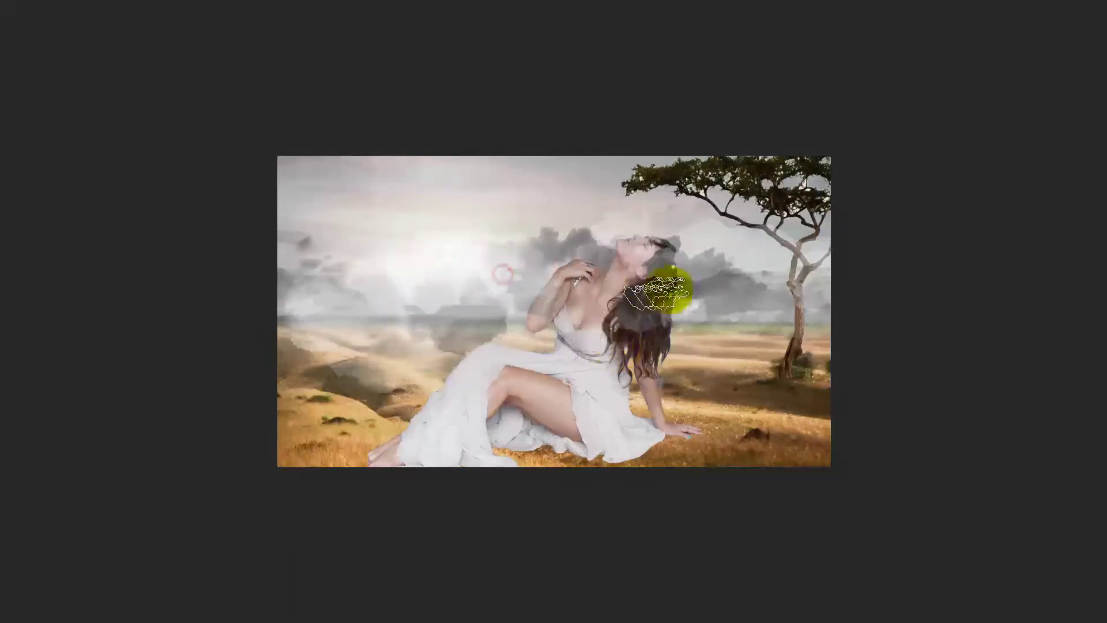
Stamp faint cloud shapes across the sky around the woman's head
{"action": "left_click", "coordinate": [778, 297]}
{"action": "left_click", "coordinate": [764, 254]}
{"action": "left_click", "coordinate": [542, 223]}
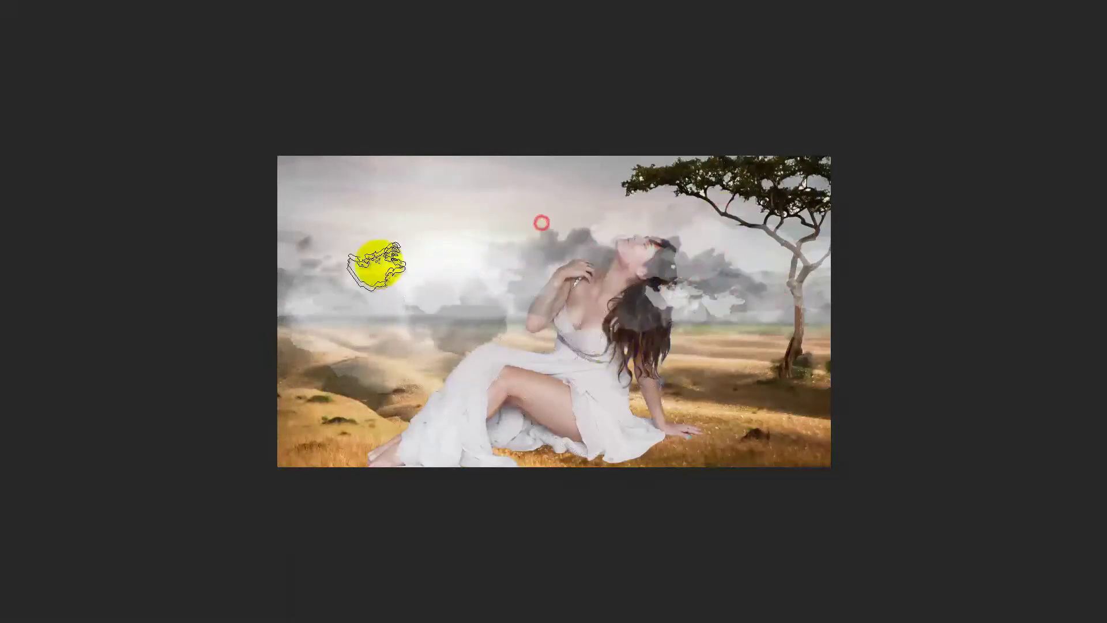
{"action": "left_click", "coordinate": [623, 250]}
{"action": "left_click", "coordinate": [539, 269]}
{"action": "left_click", "coordinate": [448, 294]}
{"action": "left_click", "coordinate": [417, 243]}
{"action": "left_click", "coordinate": [358, 240]}
{"action": "left_click", "coordinate": [568, 193]}
{"action": "left_click", "coordinate": [494, 215]}
{"action": "left_click", "coordinate": [551, 305]}
{"action": "left_click", "coordinate": [403, 301]}
Add more faint cloud stamps across the left sky and delete the unused Layer 6
{"action": "left_click", "coordinate": [742, 309]}
{"action": "key", "text": "F5"}
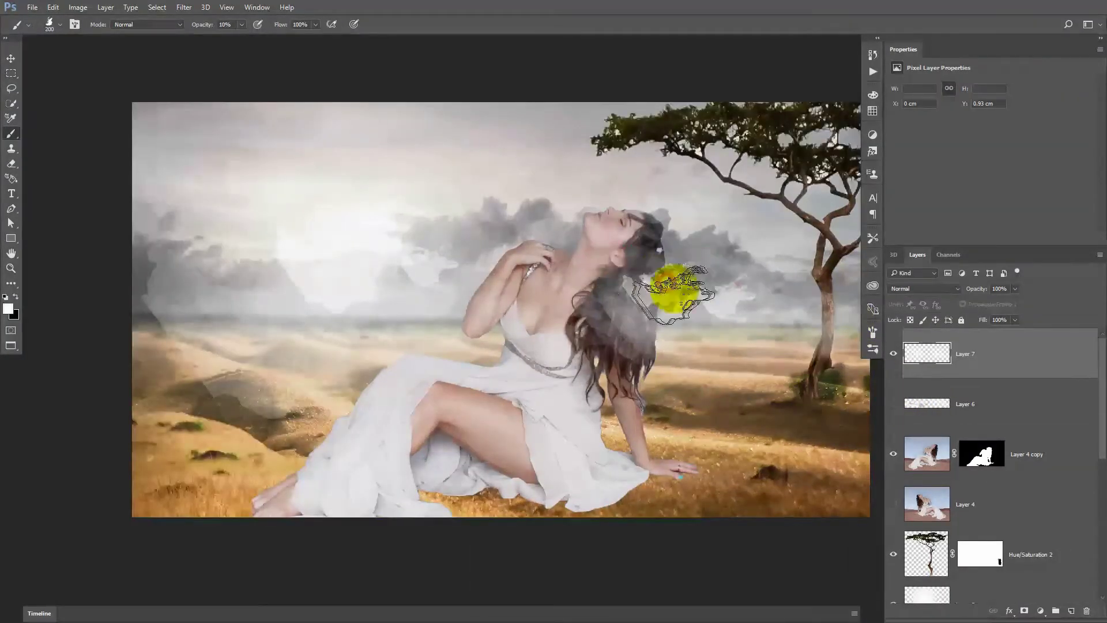
{"action": "left_click", "coordinate": [470, 240]}
{"action": "left_click", "coordinate": [371, 250]}
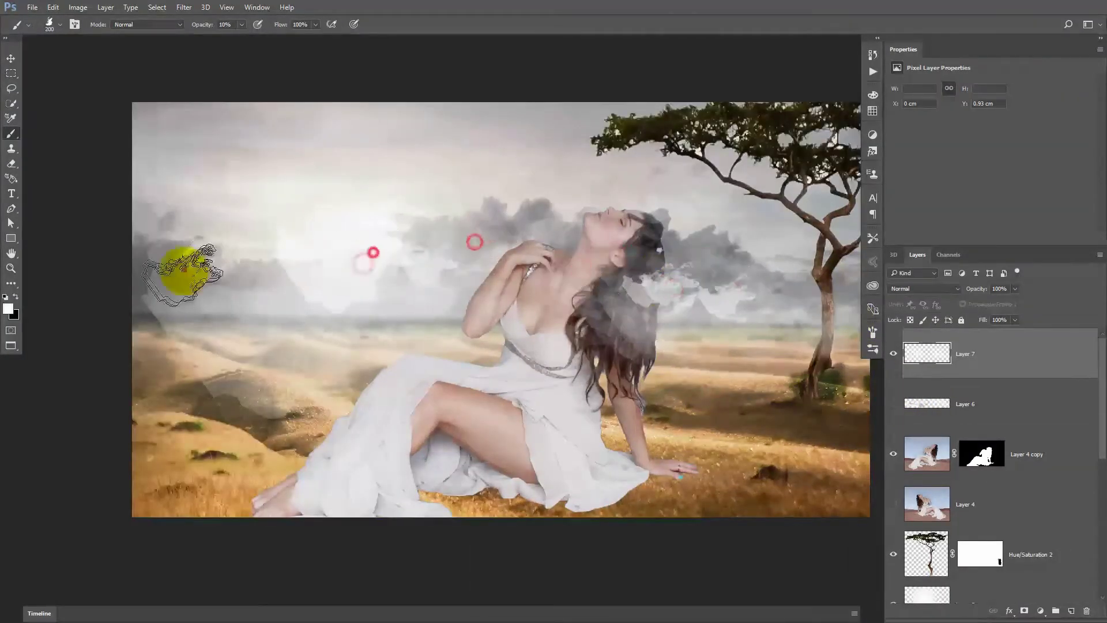
{"action": "left_click", "coordinate": [169, 267]}
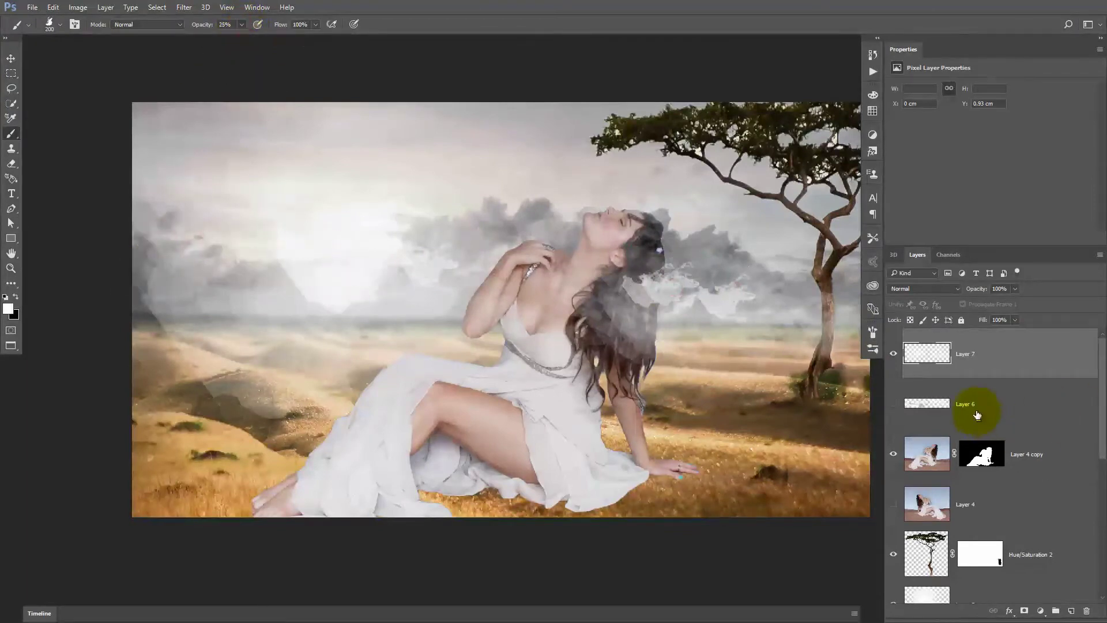
{"action": "left_click_drag", "start_coordinate": [977, 408], "coordinate": [989, 363]}
{"action": "left_click", "coordinate": [184, 7]}
Apply Motion Blur to the clouds, then scale and move them into the sky
{"action": "left_click", "coordinate": [363, 210]}
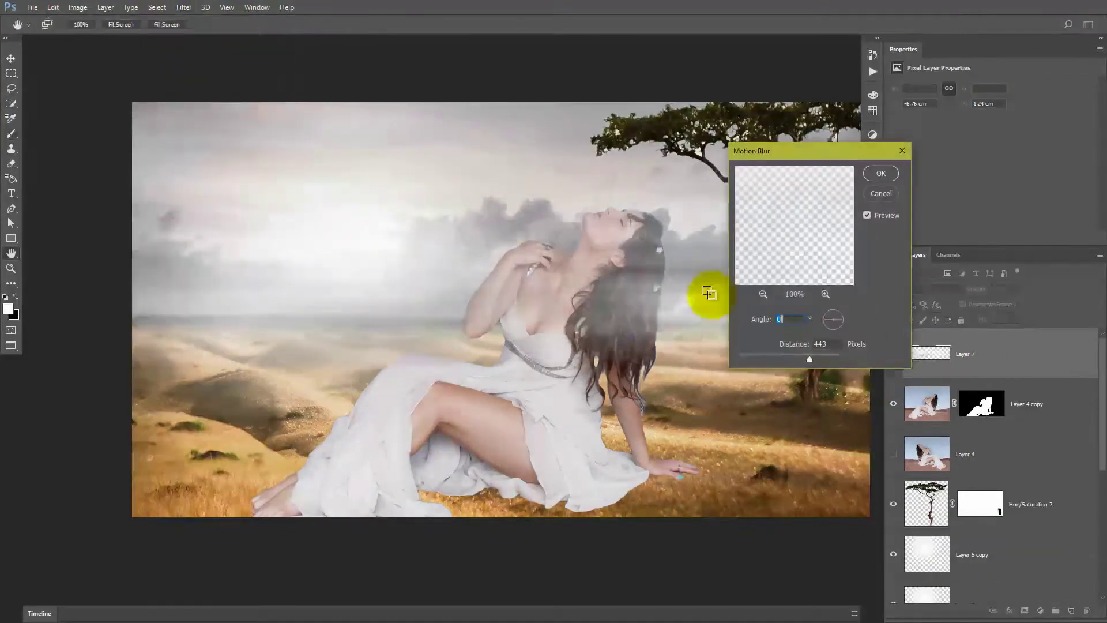
{"action": "key", "text": "Return"}
{"action": "key", "text": "b"}
{"action": "left_click_drag", "start_coordinate": [559, 297], "coordinate": [588, 199]}
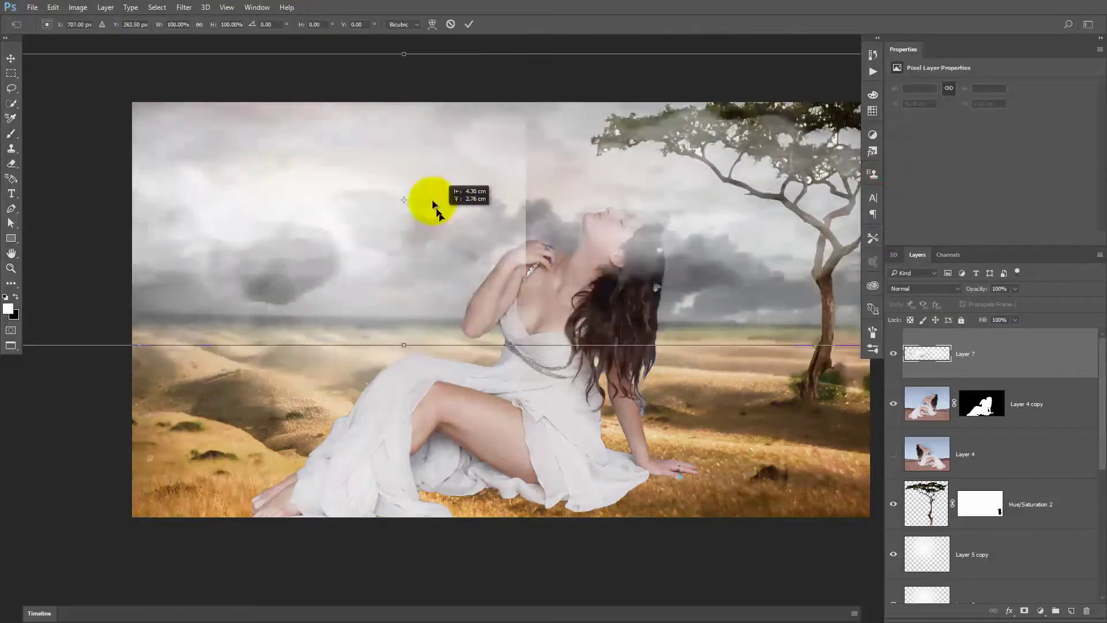
{"action": "key", "text": "ctrl+t"}
{"action": "key", "text": "ctrl+minus"}
{"action": "left_click_drag", "start_coordinate": [717, 346], "coordinate": [99, 322]}
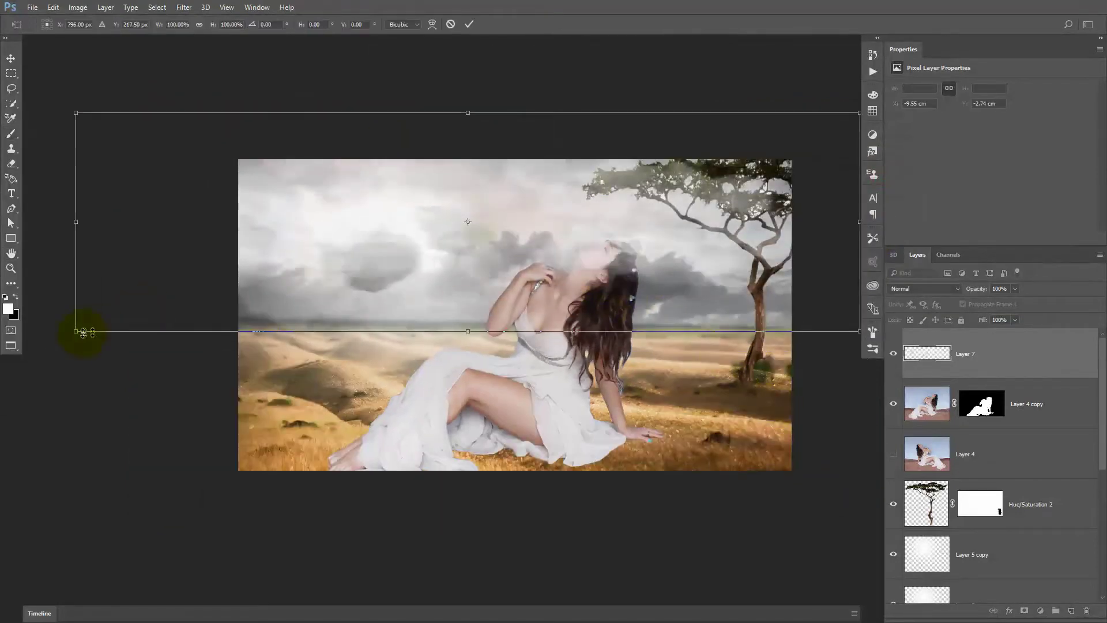
{"action": "mouse_move", "coordinate": [271, 279]}
{"action": "left_mouse_down"}
{"action": "mouse_move", "coordinate": [291, 304]}
{"action": "mouse_move", "coordinate": [296, 285]}
{"action": "left_mouse_up"}
{"action": "double_click", "coordinate": [312, 232]}
Duplicate the cloud layer and place the transformed copy over the left sky
{"action": "left_click", "coordinate": [910, 319]}
{"action": "key", "text": "ctrl+j"}
{"action": "key", "text": "ctrl+t"}
{"action": "mouse_move", "coordinate": [485, 245]}
{"action": "left_mouse_down"}
{"action": "mouse_move", "coordinate": [312, 241]}
{"action": "mouse_move", "coordinate": [427, 180]}
{"action": "left_mouse_up"}
{"action": "mouse_move", "coordinate": [544, 129]}
{"action": "left_mouse_down"}
{"action": "mouse_move", "coordinate": [462, 190]}
{"action": "mouse_move", "coordinate": [179, 155]}
{"action": "mouse_move", "coordinate": [316, 257]}
{"action": "left_mouse_up"}
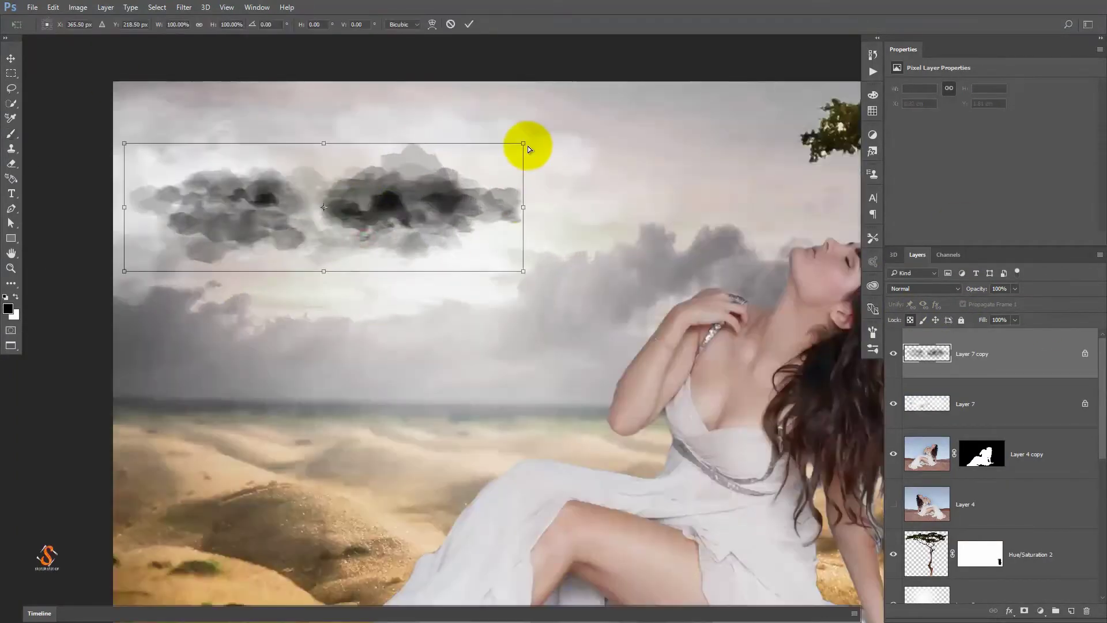
{"action": "mouse_move", "coordinate": [518, 270]}
{"action": "left_mouse_down"}
{"action": "mouse_move", "coordinate": [511, 228]}
{"action": "mouse_move", "coordinate": [610, 217]}
{"action": "mouse_move", "coordinate": [487, 264]}
{"action": "left_mouse_up"}
{"action": "key", "text": "Escape"}
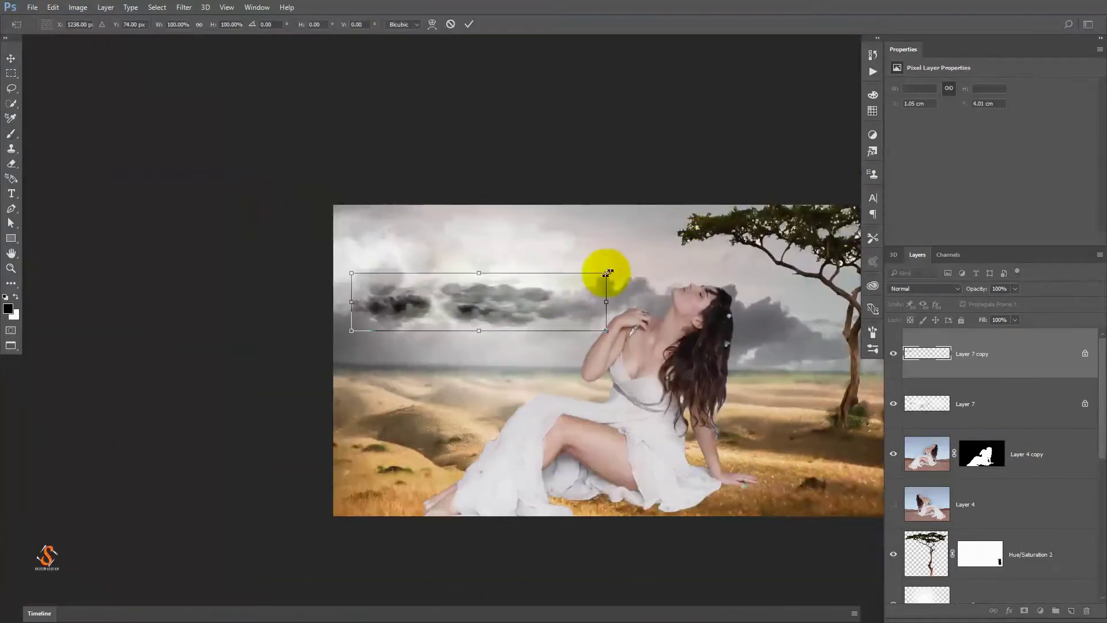
{"action": "mouse_move", "coordinate": [699, 242]}
{"action": "left_mouse_down"}
{"action": "mouse_move", "coordinate": [323, 260]}
{"action": "mouse_move", "coordinate": [388, 252]}
{"action": "left_mouse_up"}
{"action": "key", "text": "Return"}
Set the Layer 7 copy's blend mode to Darker Color
{"action": "left_click", "coordinate": [946, 289]}
{"action": "left_click", "coordinate": [919, 406]}
{"action": "key", "text": "Up"}
{"action": "key", "text": "Up"}
{"action": "key", "text": "Up"}
{"action": "key", "text": "Up"}
{"action": "key", "text": "Up"}
{"action": "key", "text": "Up"}
{"action": "key", "text": "Up"}
{"action": "key", "text": "Up"}
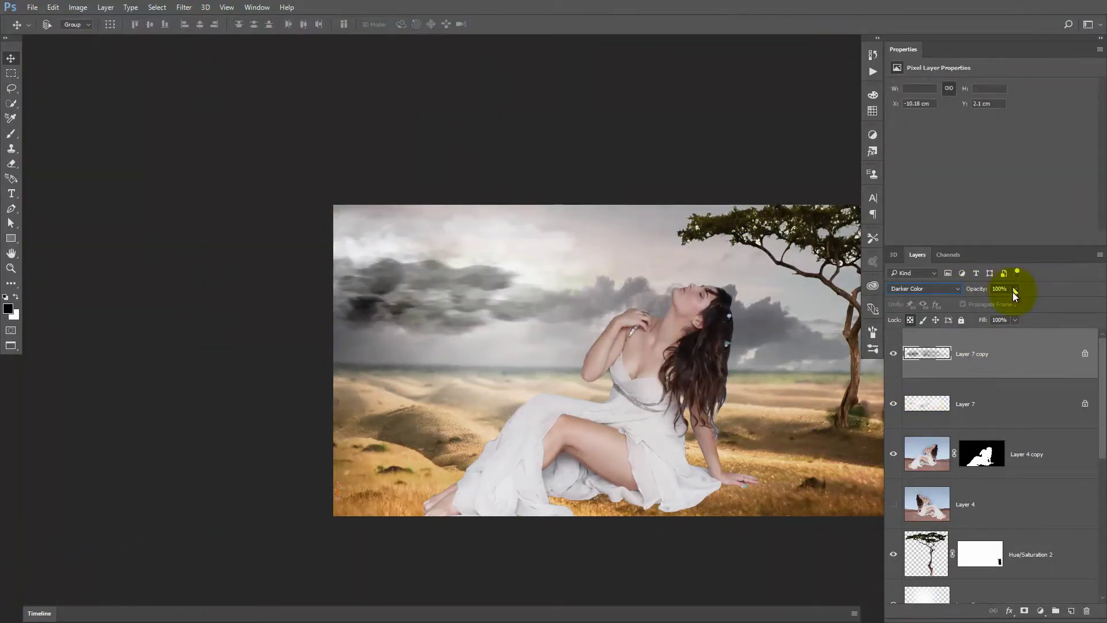
Set the clouds to 72% opacity and add two duplicates around the woman, one in Overlay
{"action": "type", "text": "72"}
{"action": "left_click_drag", "start_coordinate": [542, 312], "coordinate": [748, 306]}
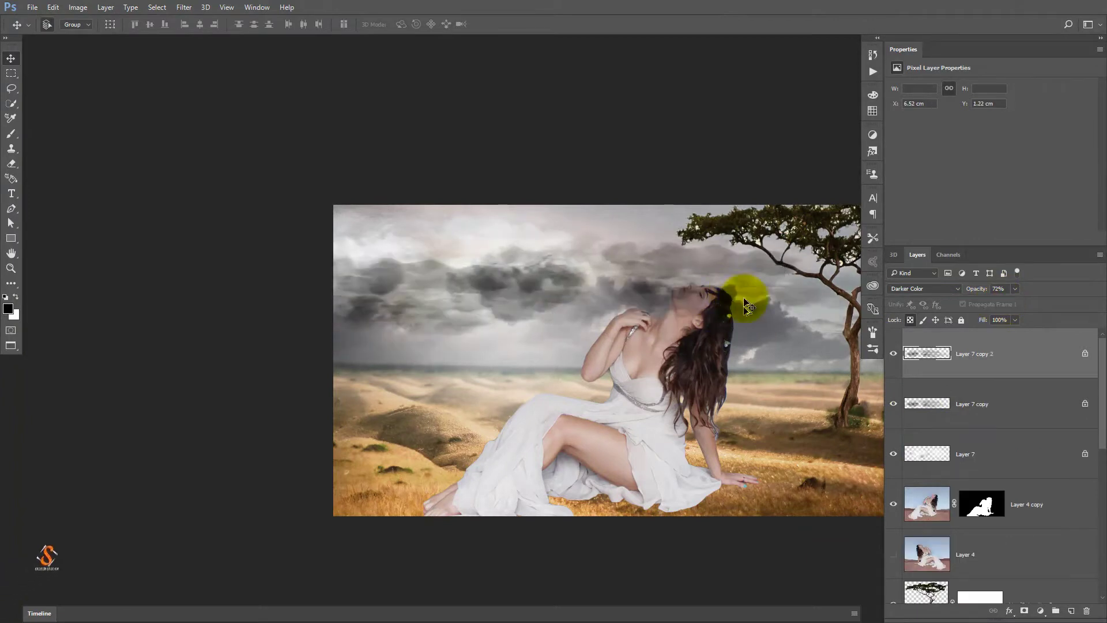
{"action": "left_click", "coordinate": [923, 289]}
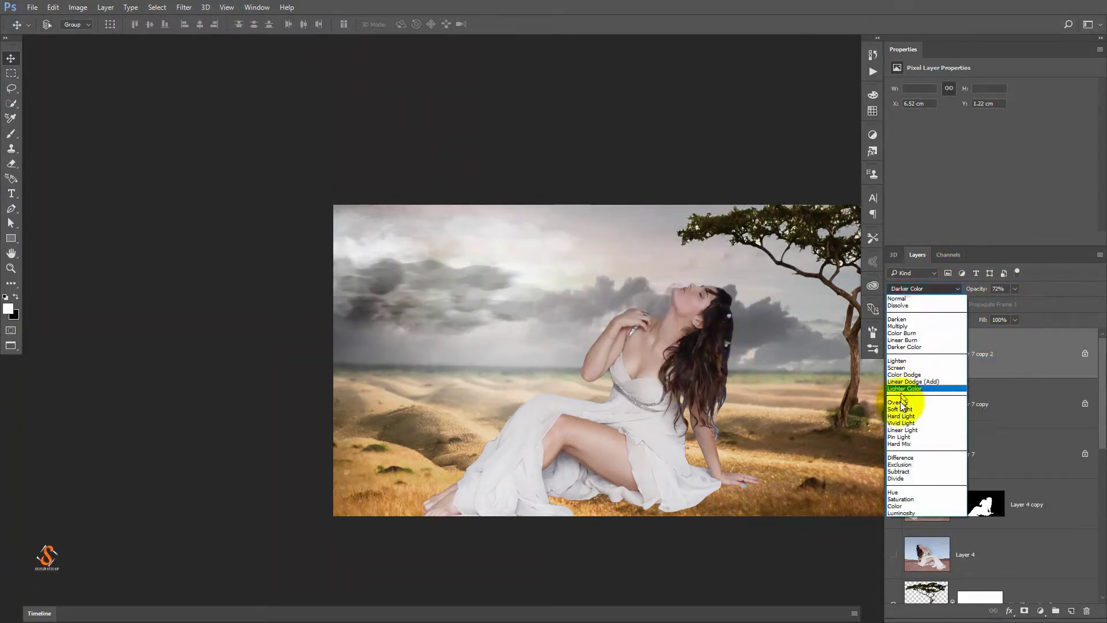
{"action": "left_click", "coordinate": [908, 385]}
{"action": "left_click_drag", "start_coordinate": [587, 277], "coordinate": [754, 321]}
Bring the woman's layer above the clouds and move her up slightly
{"action": "key", "text": "ctrl+minus"}
{"action": "key", "text": "i"}
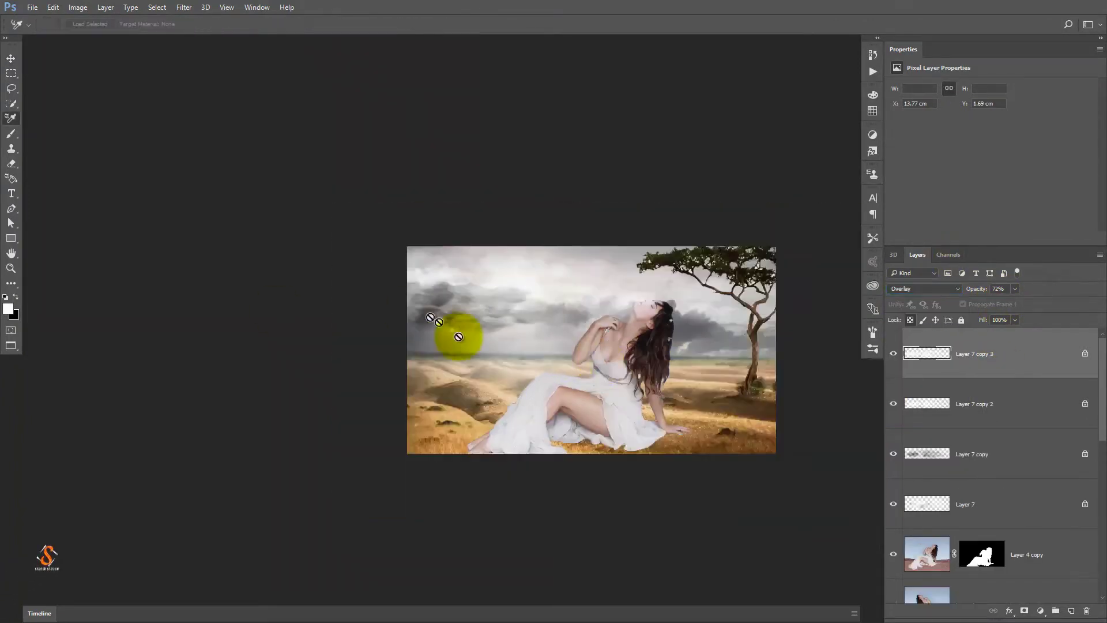
{"action": "left_click", "coordinate": [624, 365], "text": "ctrl"}
{"action": "key", "text": "ctrl+shift+bracketright"}
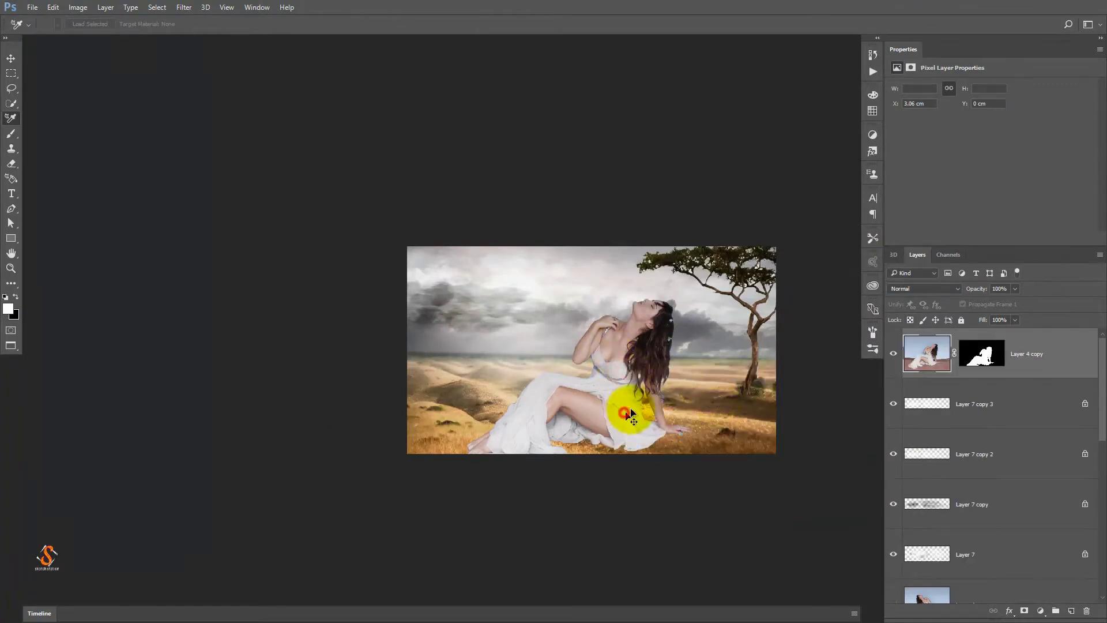
{"action": "left_click_drag", "start_coordinate": [631, 413], "coordinate": [630, 402]}
Scale the tree to about 62% and shift it down and right
{"action": "right_click", "coordinate": [744, 279]}
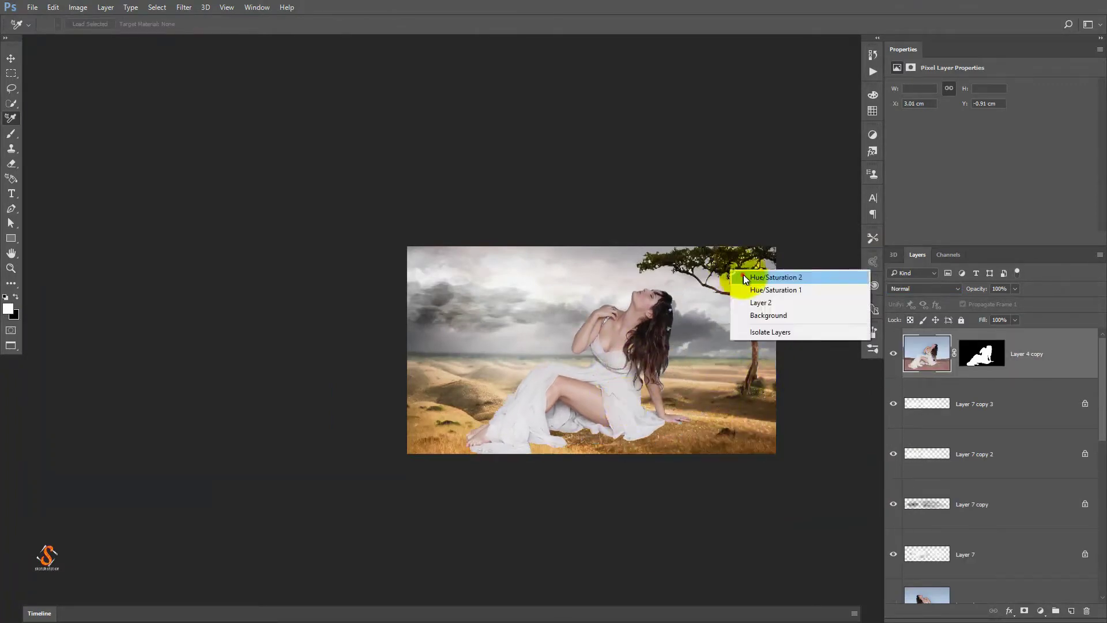
{"action": "left_click", "coordinate": [744, 278]}
{"action": "key", "text": "ctrl+t"}
{"action": "left_click_drag", "start_coordinate": [633, 235], "coordinate": [671, 269]}
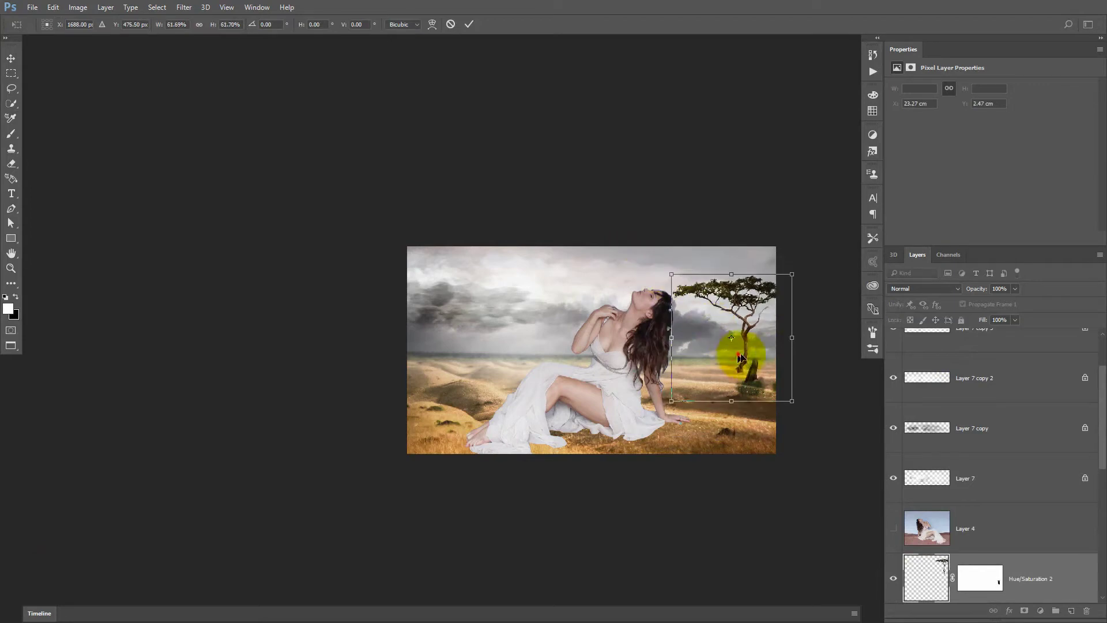
{"action": "left_click_drag", "start_coordinate": [742, 348], "coordinate": [747, 370]}
{"action": "left_click", "coordinate": [772, 377], "text": "ctrl"}
{"action": "mouse_move", "coordinate": [534, 252]}
{"action": "left_mouse_down"}
{"action": "mouse_move", "coordinate": [549, 217]}
{"action": "mouse_move", "coordinate": [530, 218]}
{"action": "left_mouse_up"}
Commit the tree's new size and nudge the tree layer into place
{"action": "key", "text": "Return"}
{"action": "scroll", "coordinate": [935, 553], "scroll_direction": "down", "scroll_amount": 4}
{"action": "left_click", "coordinate": [934, 555]}
{"action": "left_click", "coordinate": [11, 149]}
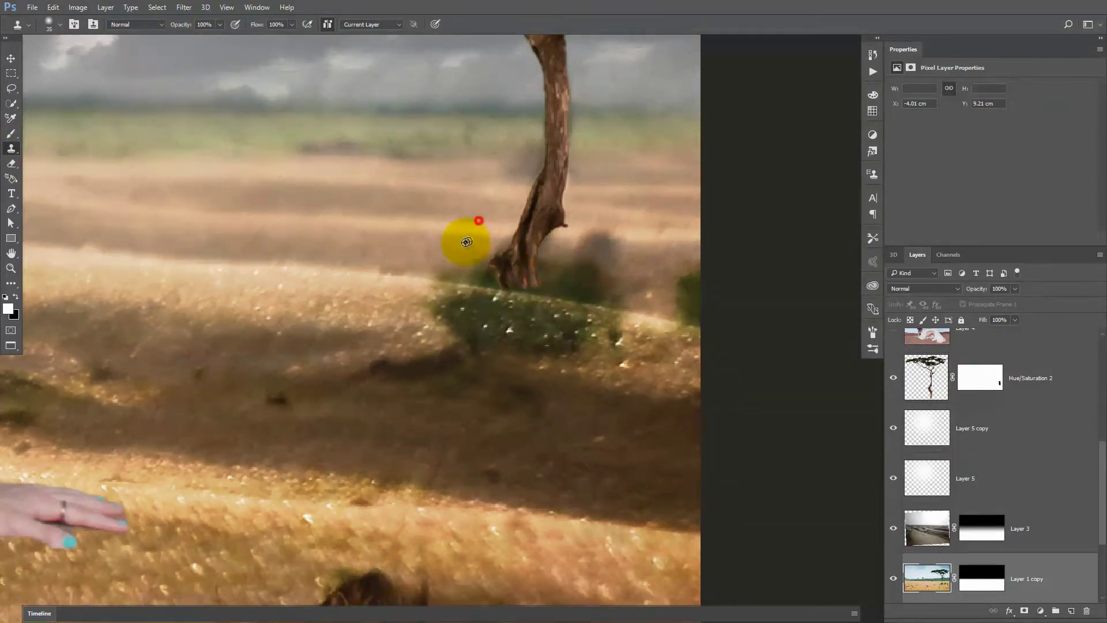
{"action": "right_click", "coordinate": [565, 179]}
{"action": "left_click", "coordinate": [583, 176]}
{"action": "left_click_drag", "start_coordinate": [564, 167], "coordinate": [557, 194]}
Target the tree layer's mask and pick a soft brush preset
{"action": "left_click", "coordinate": [984, 381]}
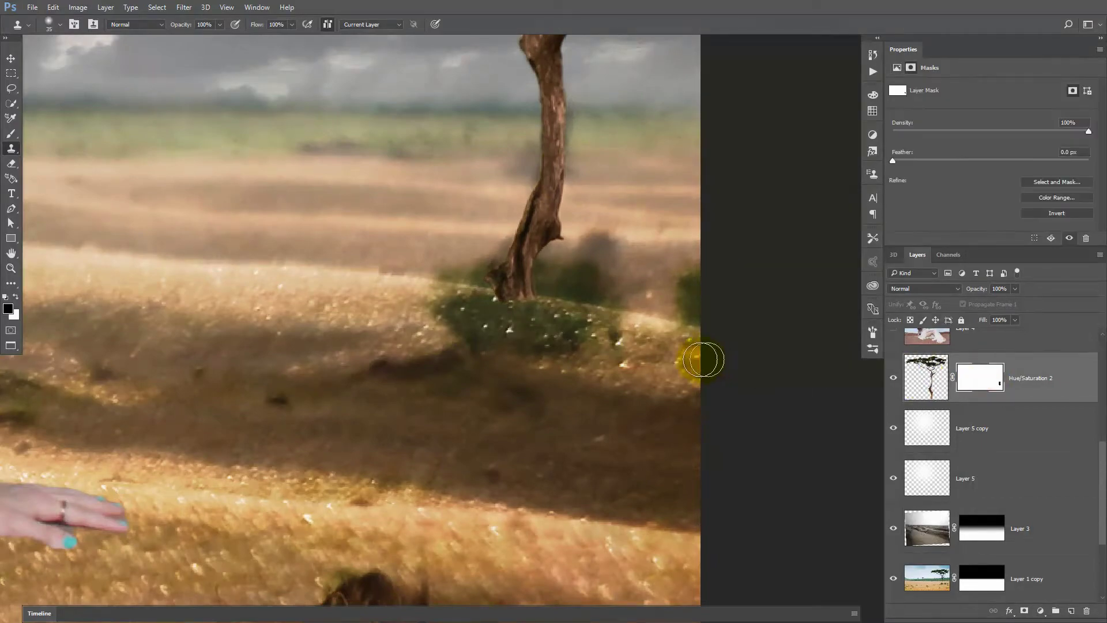
{"action": "left_click", "coordinate": [11, 133]}
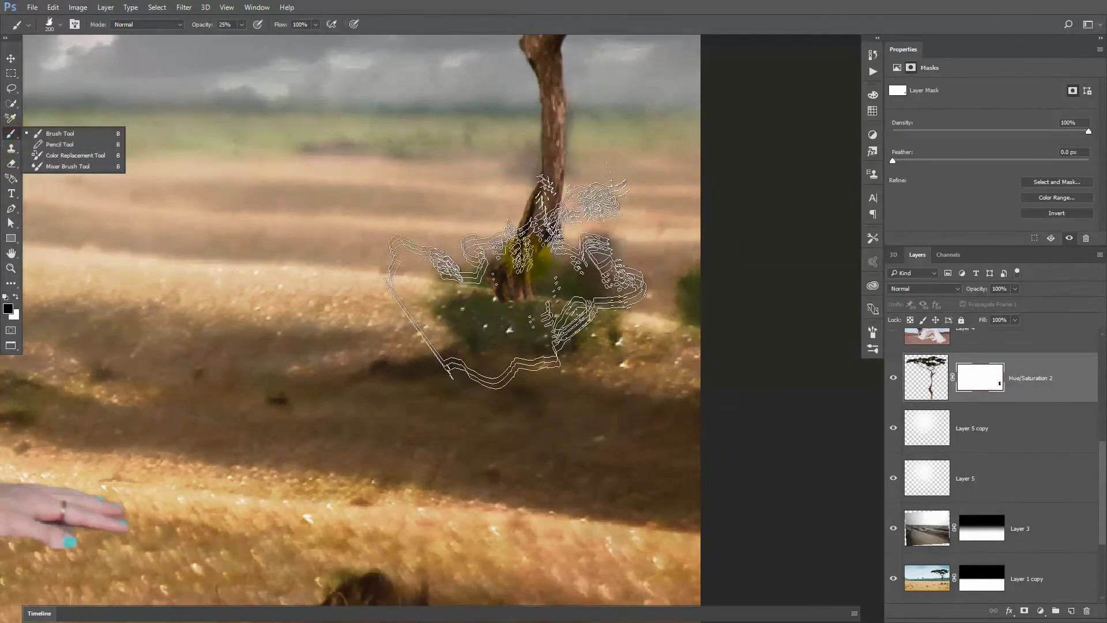
{"action": "left_click", "coordinate": [51, 25]}
{"action": "scroll", "coordinate": [322, 156], "scroll_direction": "up", "scroll_amount": 2}
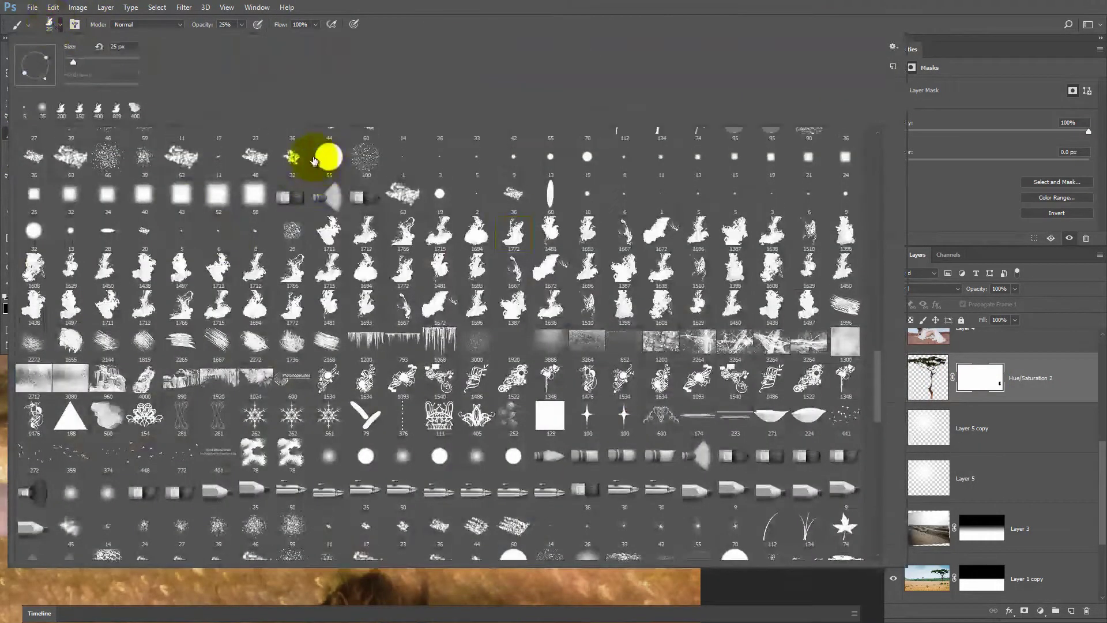
{"action": "left_click", "coordinate": [44, 111]}
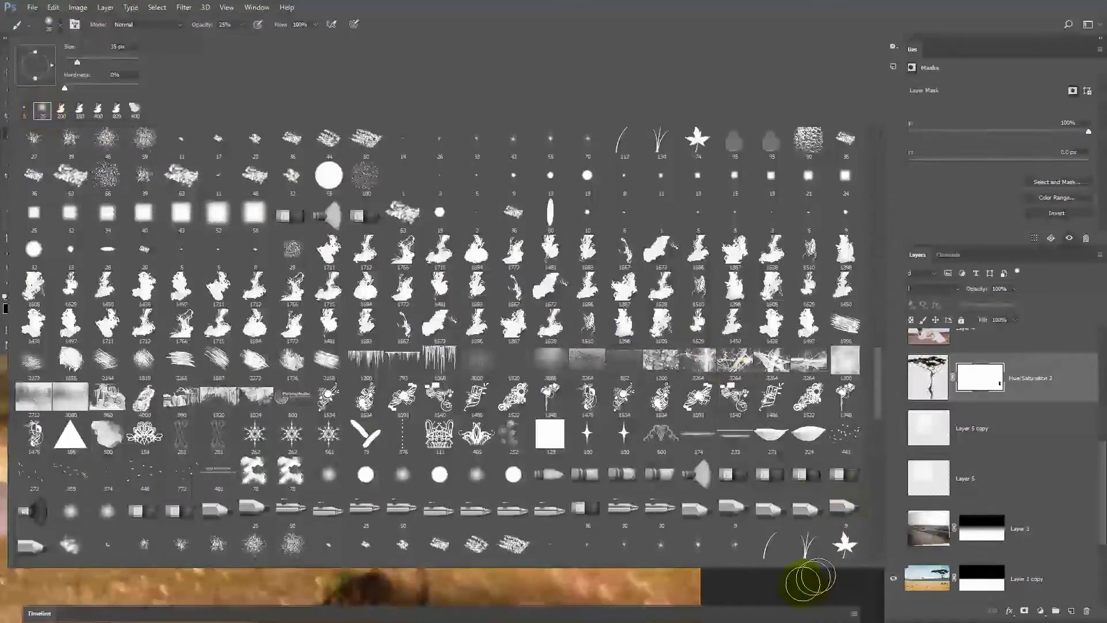
{"action": "left_click", "coordinate": [699, 587]}
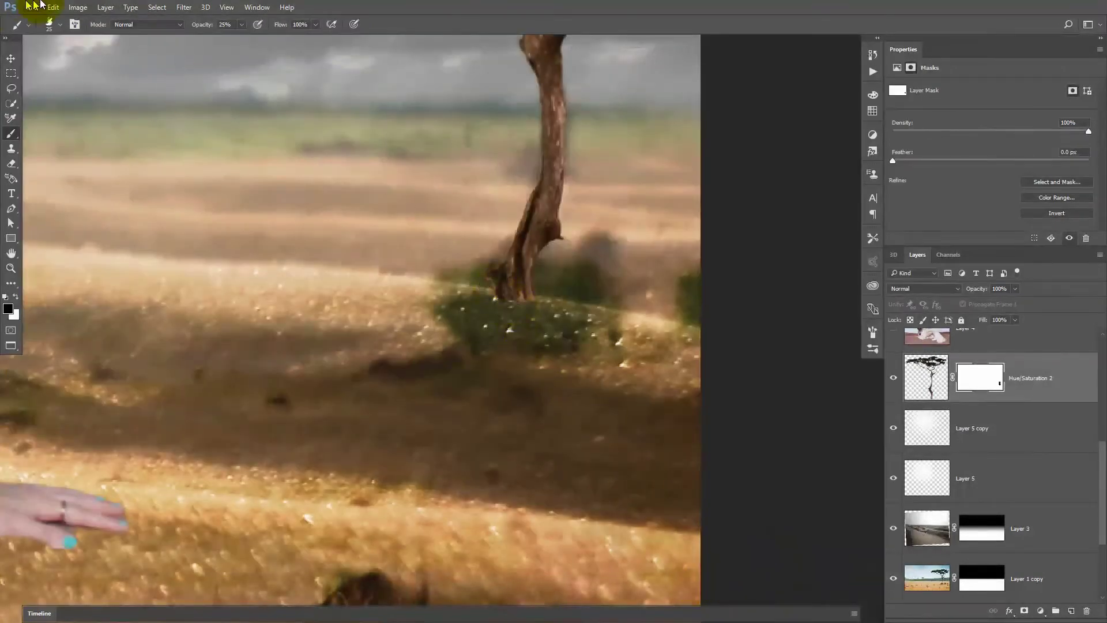
{"action": "left_click", "coordinate": [49, 25]}
{"action": "left_click", "coordinate": [43, 110]}
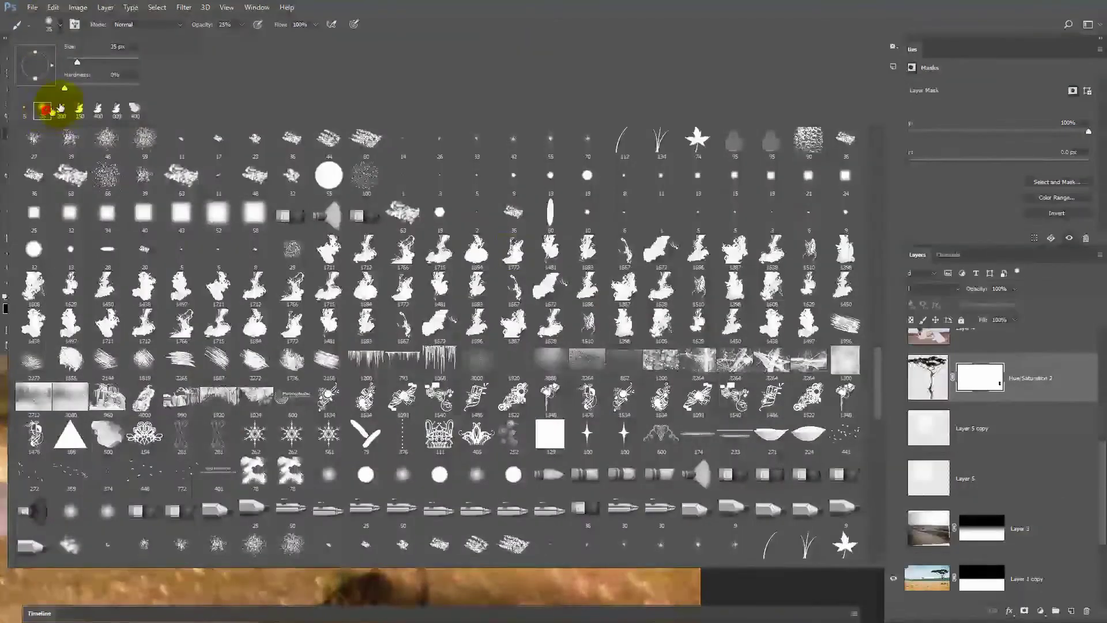
{"action": "double_click", "coordinate": [60, 108]}
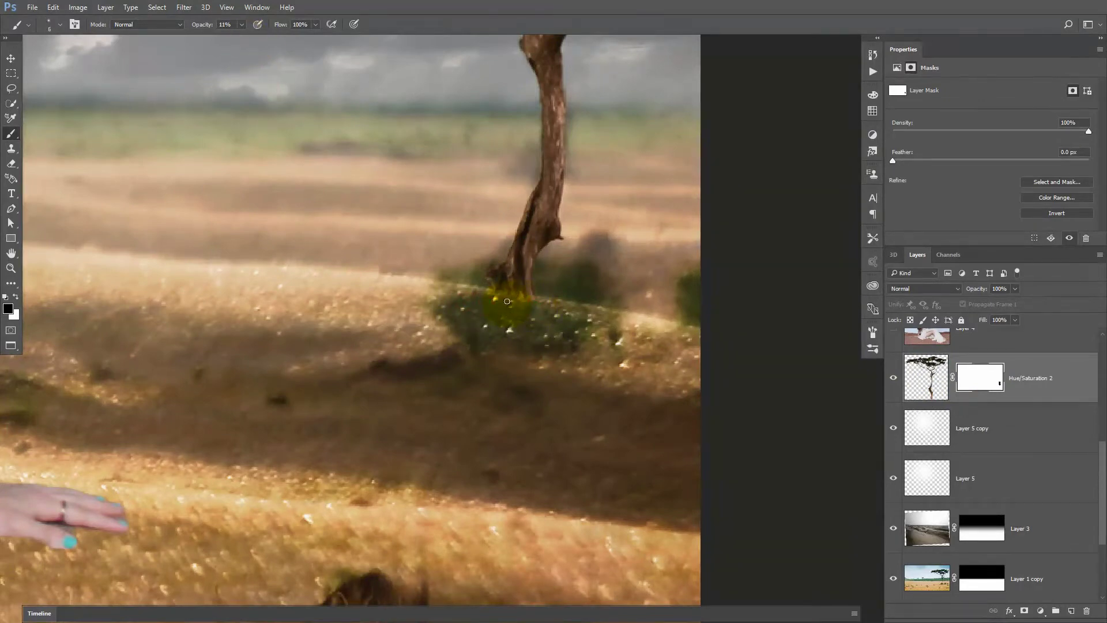
Set brush opacity to 100% and swap the foreground and background colours
{"action": "key", "text": "0"}
{"action": "left_click", "coordinate": [11, 137]}
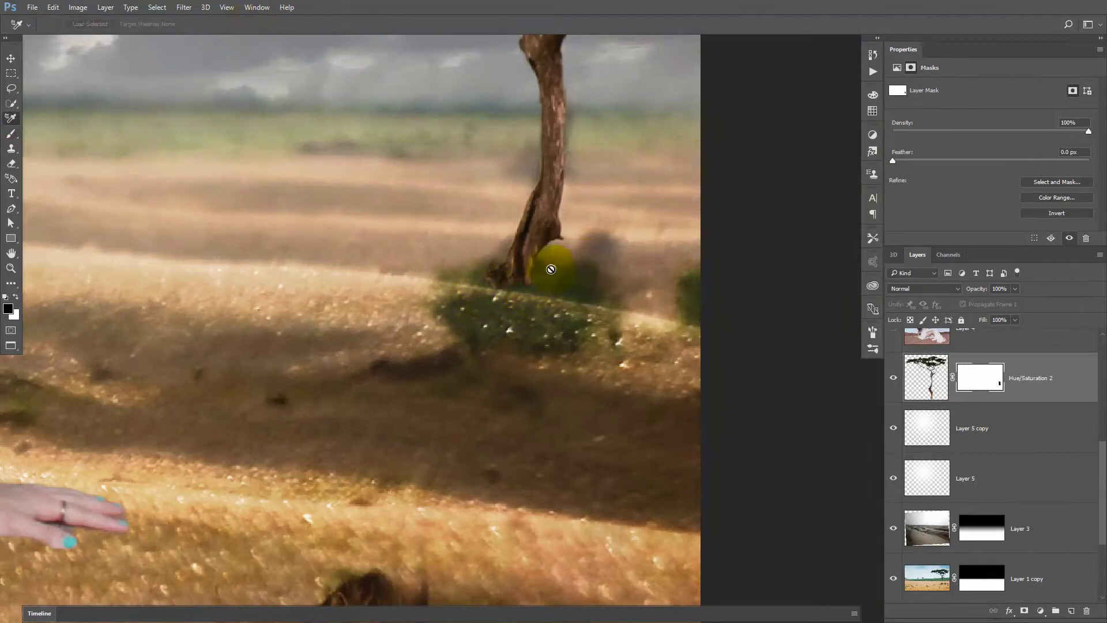
{"action": "left_click", "coordinate": [13, 132]}
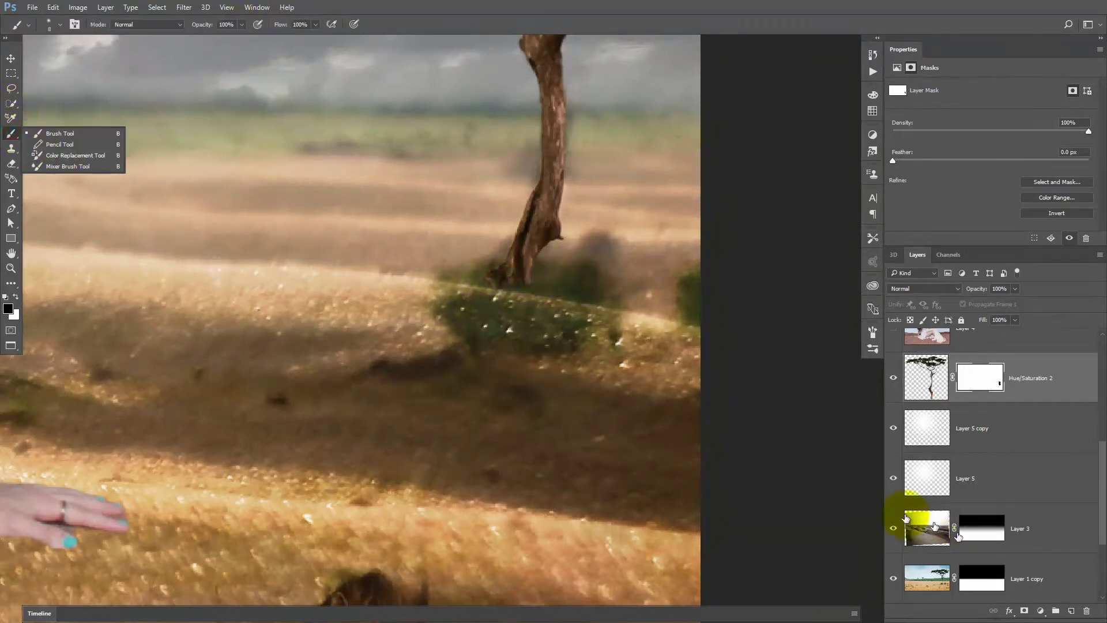
{"action": "left_click", "coordinate": [37, 299]}
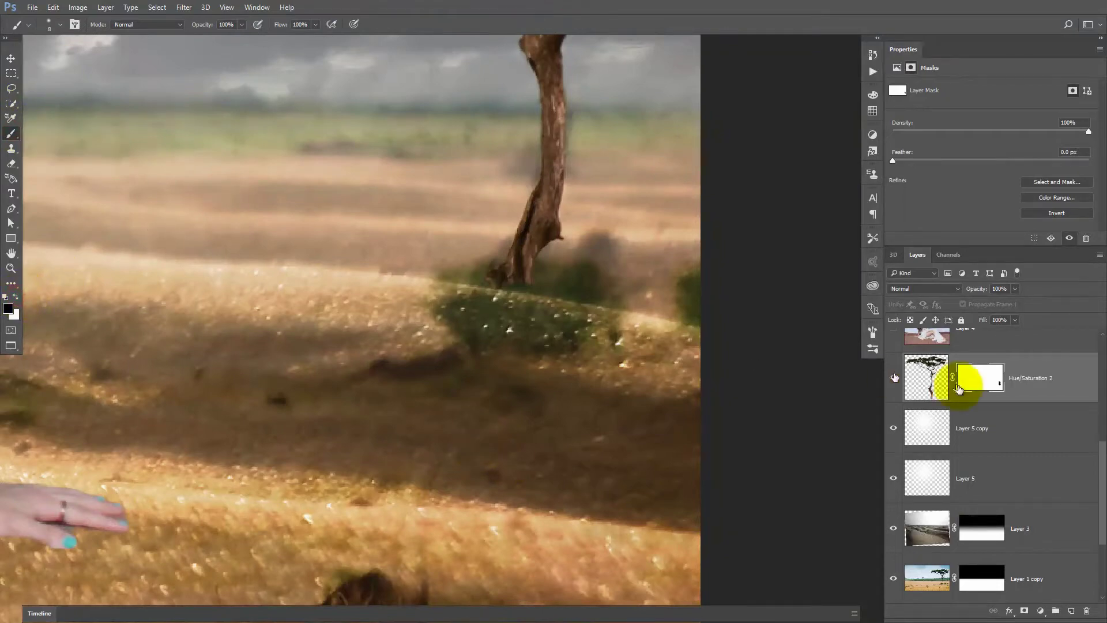
{"action": "left_click", "coordinate": [17, 298]}
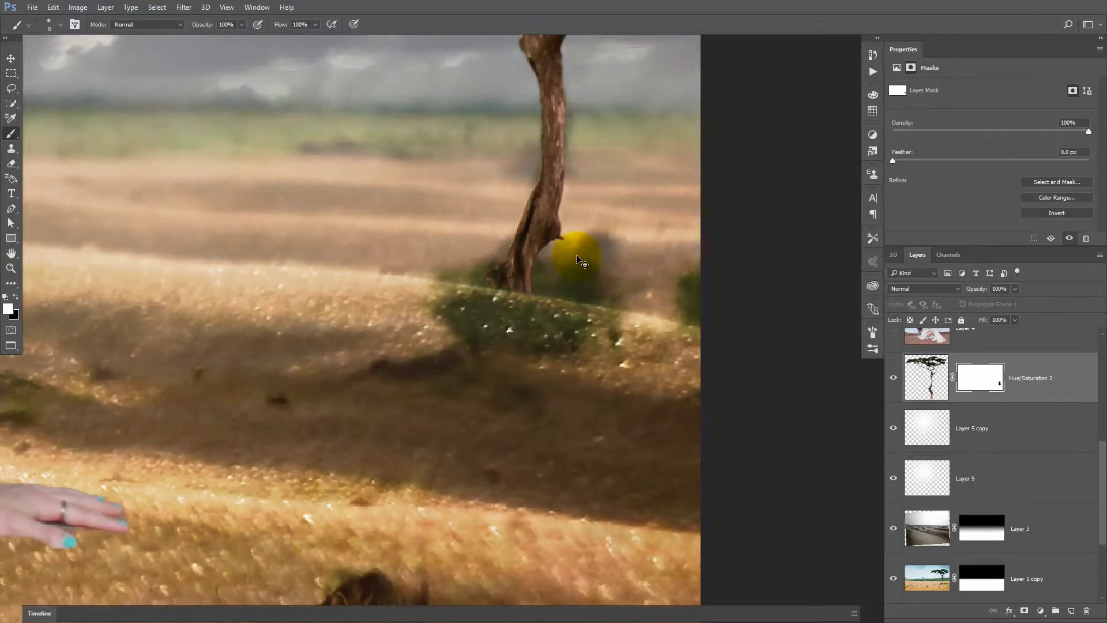
{"action": "scroll", "coordinate": [580, 261], "scroll_direction": "down", "scroll_amount": 5}
Move the woman's layer up and right, then add an empty layer above her
{"action": "left_click", "coordinate": [9, 58]}
{"action": "key", "text": "i"}
{"action": "left_click", "coordinate": [396, 389]}
{"action": "left_click", "coordinate": [375, 375], "text": "ctrl"}
{"action": "mouse_move", "coordinate": [347, 350]}
{"action": "left_mouse_down"}
{"action": "mouse_move", "coordinate": [360, 326]}
{"action": "mouse_move", "coordinate": [311, 332]}
{"action": "mouse_move", "coordinate": [379, 337]}
{"action": "left_mouse_up"}
{"action": "mouse_move", "coordinate": [233, 423]}
{"action": "left_mouse_down"}
{"action": "mouse_move", "coordinate": [283, 416]}
{"action": "mouse_move", "coordinate": [315, 440]}
{"action": "left_mouse_up"}
{"action": "left_click", "coordinate": [161, 321], "text": "alt"}
{"action": "left_click", "coordinate": [483, 370], "text": "alt"}
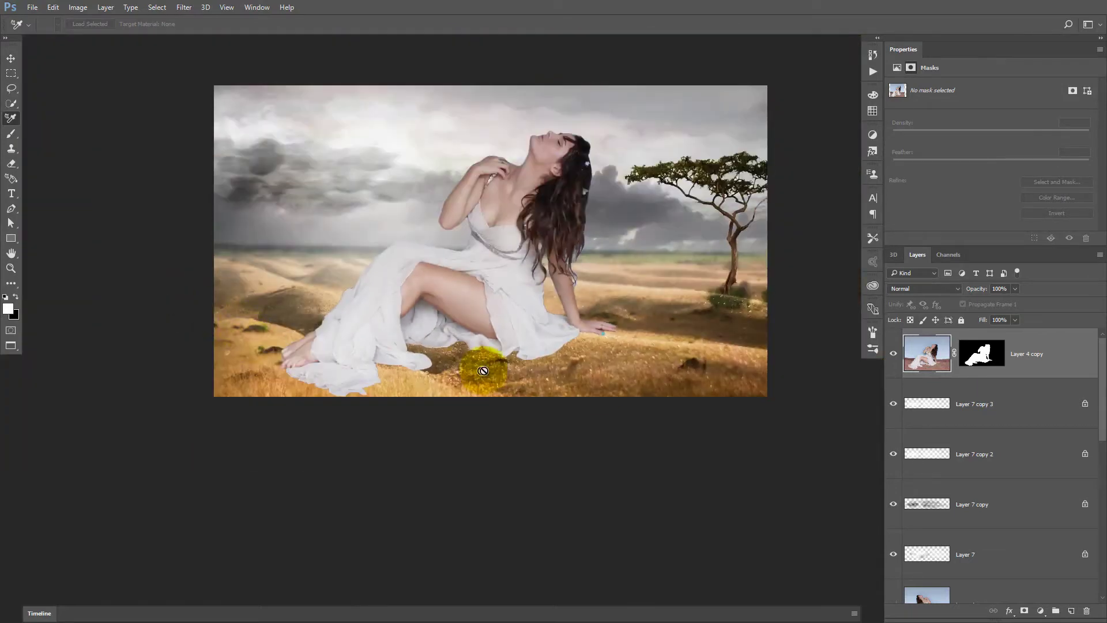
{"action": "left_click", "coordinate": [1071, 610]}
{"action": "left_click", "coordinate": [11, 144]}
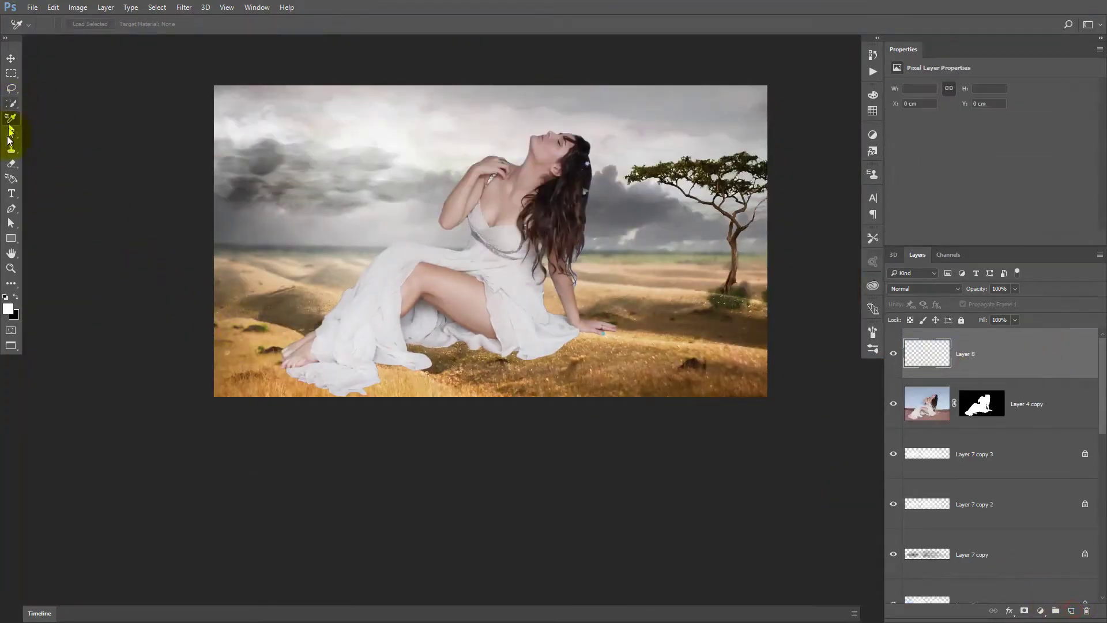
Paint black shadow strokes under the dress hem with an enlarged brush
{"action": "left_click", "coordinate": [11, 133]}
{"action": "scroll", "coordinate": [441, 347], "scroll_direction": "up", "scroll_amount": 5}
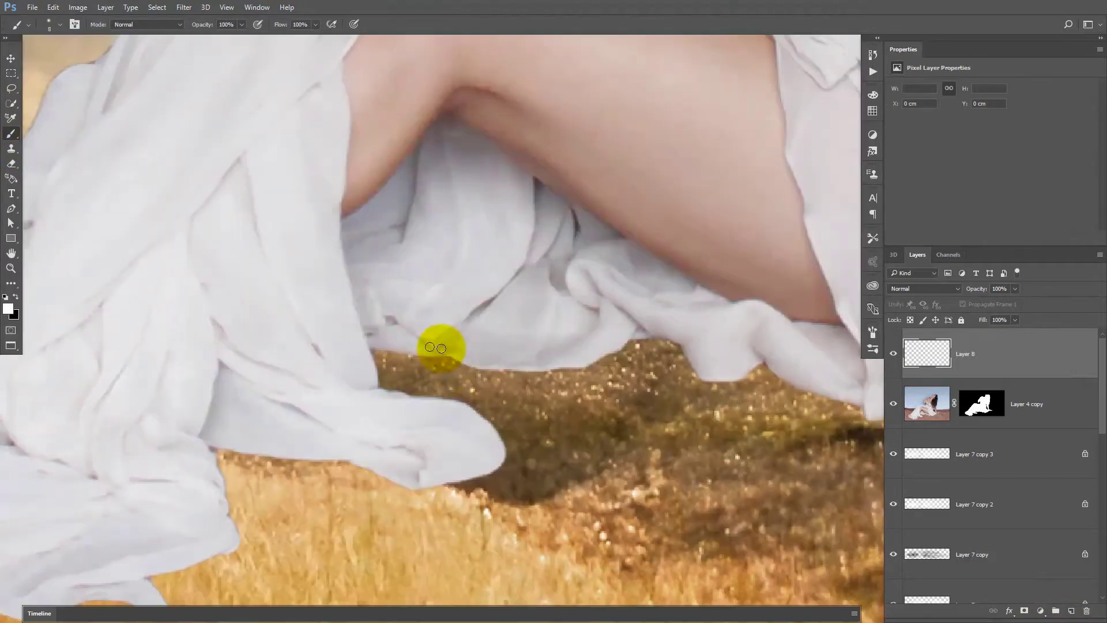
{"action": "key", "text": "bracketright"}
{"action": "key", "text": "bracketright"}
{"action": "key", "text": "bracketright"}
{"action": "left_click", "coordinate": [16, 297]}
{"action": "left_click_drag", "start_coordinate": [612, 333], "coordinate": [690, 338]}
{"action": "left_click_drag", "start_coordinate": [476, 398], "coordinate": [457, 284]}
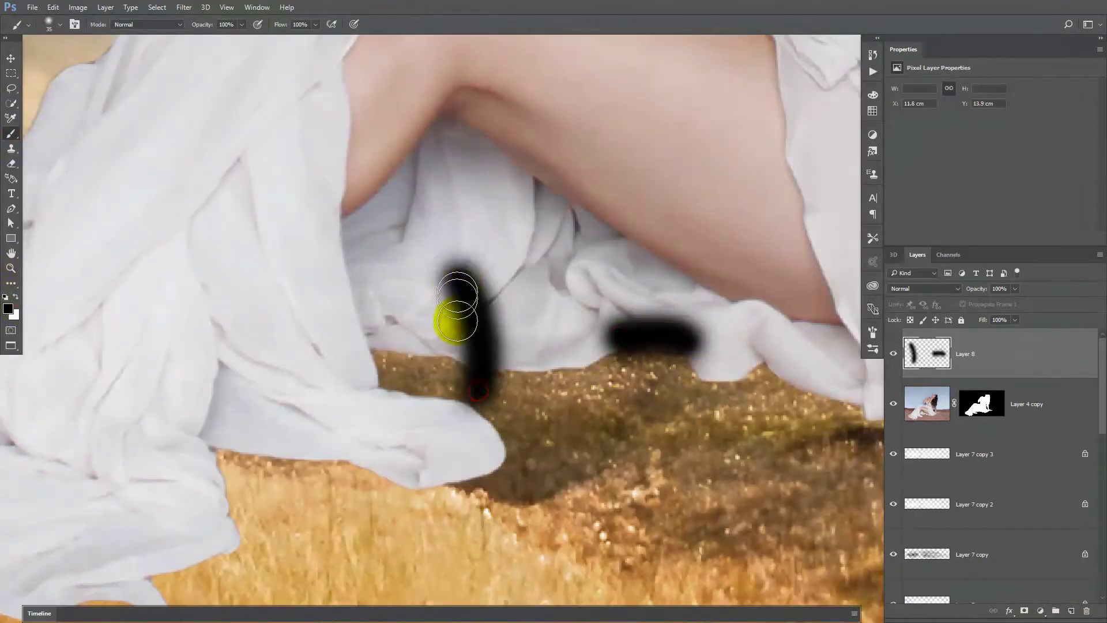
{"action": "key", "text": "ctrl+z"}
{"action": "mouse_move", "coordinate": [444, 499]}
{"action": "left_mouse_down"}
{"action": "mouse_move", "coordinate": [484, 490]}
{"action": "mouse_move", "coordinate": [484, 467]}
{"action": "left_mouse_up"}
{"action": "key", "text": "ctrl+z"}
{"action": "left_click_drag", "start_coordinate": [372, 349], "coordinate": [433, 346]}
Dab black shadows beneath the hand, the dress hem and the foot
{"action": "scroll", "coordinate": [521, 346], "scroll_direction": "down", "scroll_amount": 3}
{"action": "left_click", "coordinate": [633, 338]}
{"action": "left_click", "coordinate": [705, 349]}
{"action": "key", "text": "bracketright"}
{"action": "key", "text": "bracketright"}
{"action": "left_click", "coordinate": [438, 370]}
{"action": "left_click_drag", "start_coordinate": [440, 370], "coordinate": [403, 369]}
{"action": "left_click", "coordinate": [240, 374]}
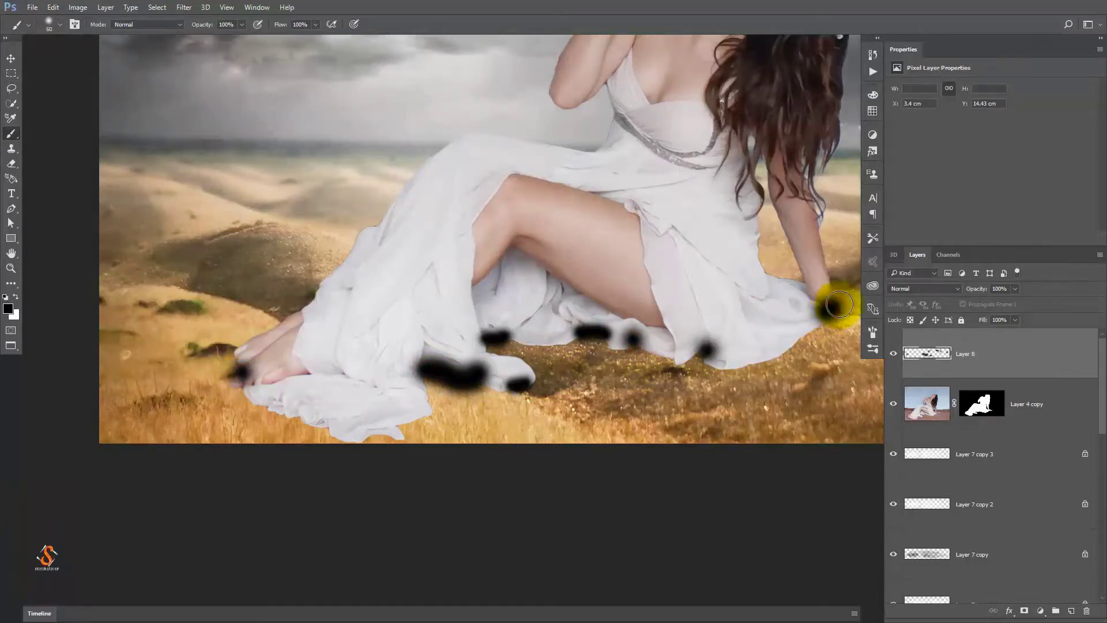
{"action": "scroll", "coordinate": [796, 340], "scroll_direction": "up", "scroll_amount": 2}
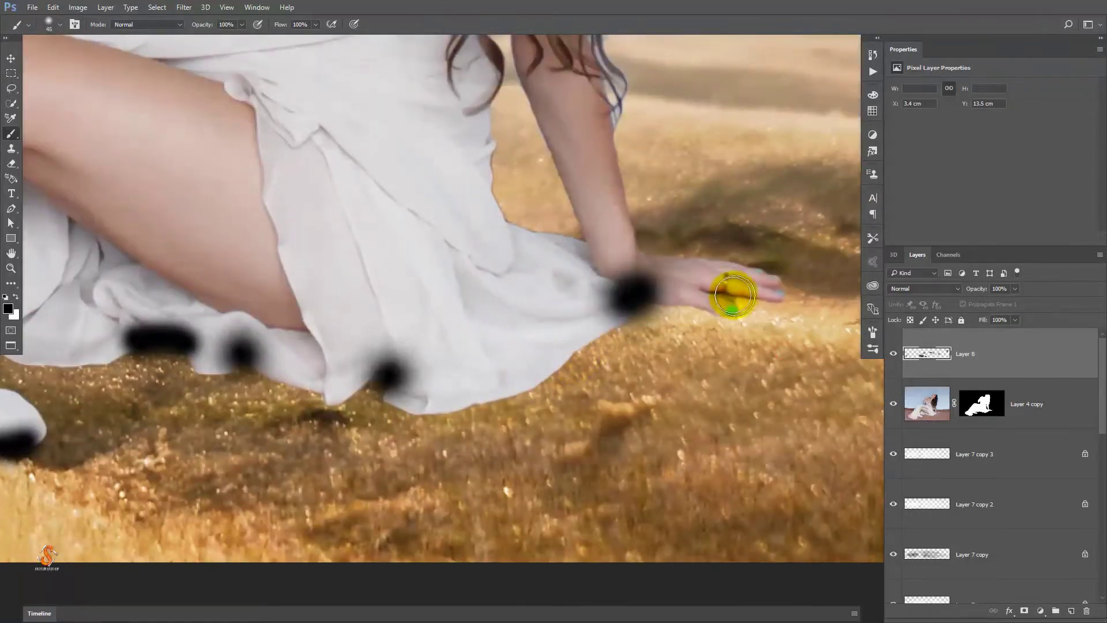
{"action": "left_click_drag", "start_coordinate": [754, 293], "coordinate": [762, 291]}
{"action": "mouse_move", "coordinate": [391, 416]}
{"action": "left_mouse_down"}
{"action": "mouse_move", "coordinate": [470, 371]}
{"action": "mouse_move", "coordinate": [527, 367]}
{"action": "mouse_move", "coordinate": [593, 317]}
{"action": "mouse_move", "coordinate": [444, 383]}
{"action": "left_mouse_up"}
{"action": "key", "text": "ctrl+z"}
{"action": "key", "text": "ctrl+z"}
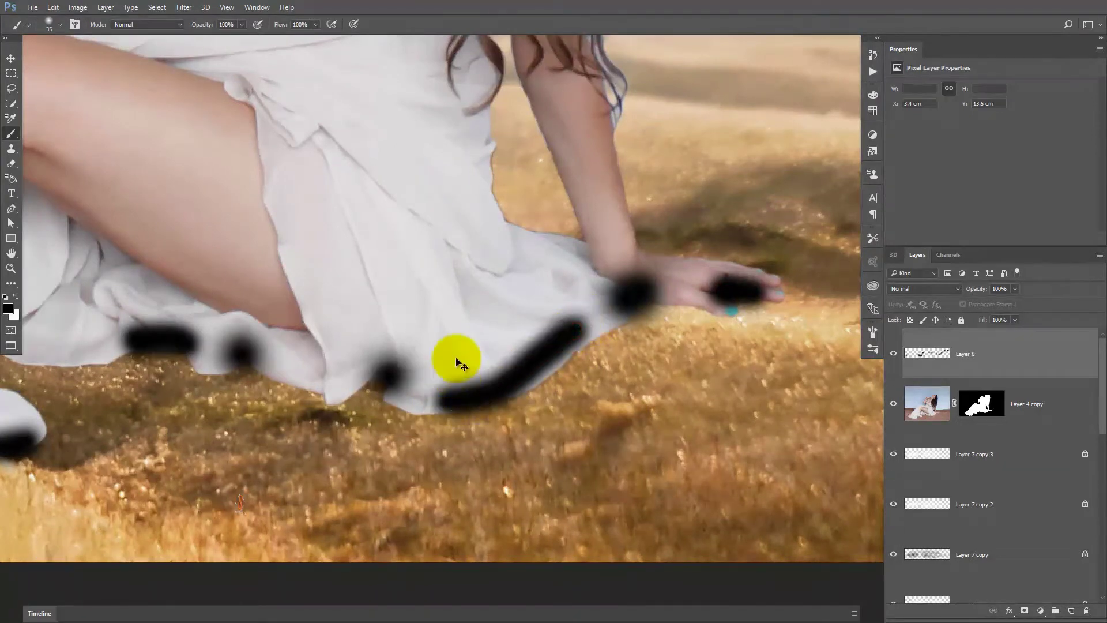
Add finer shadow dabs along the hem by the foot and near the toes
{"action": "scroll", "coordinate": [476, 373], "scroll_direction": "down", "scroll_amount": 3}
{"action": "scroll", "coordinate": [198, 347], "scroll_direction": "up", "scroll_amount": 5}
{"action": "key", "text": "bracketleft"}
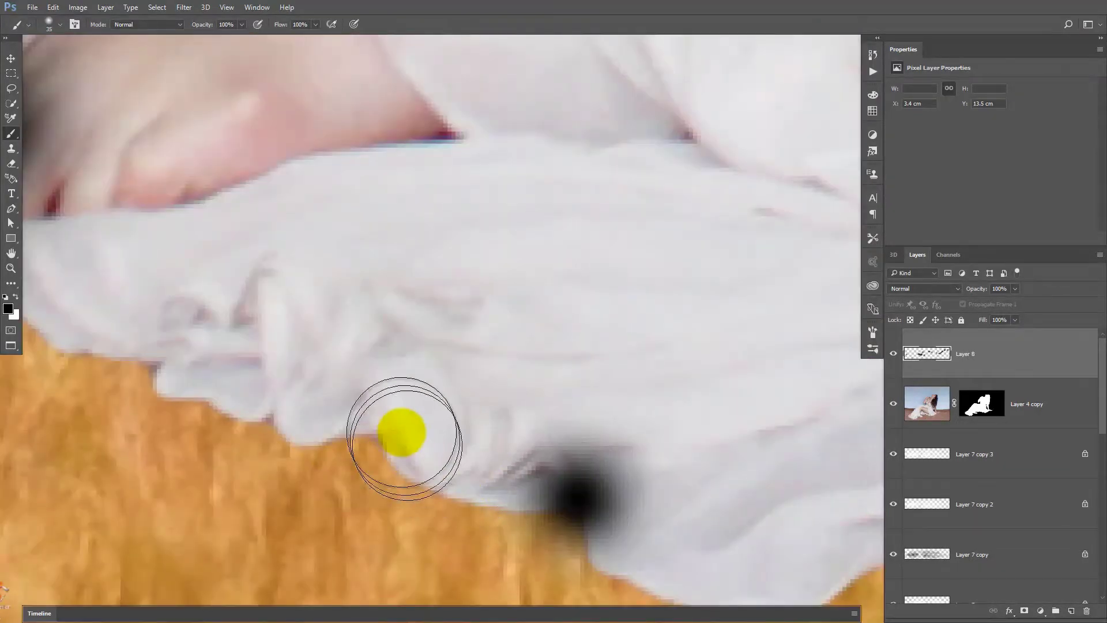
{"action": "left_click", "coordinate": [388, 429]}
{"action": "left_click", "coordinate": [312, 415]}
{"action": "left_click", "coordinate": [259, 404]}
{"action": "left_click", "coordinate": [204, 397]}
{"action": "key", "text": "bracketleft"}
{"action": "key", "text": "bracketleft"}
{"action": "key", "text": "bracketleft"}
{"action": "left_click_drag", "start_coordinate": [146, 358], "coordinate": [341, 376]}
{"action": "key", "text": "ctrl+z"}
{"action": "scroll", "coordinate": [288, 323], "scroll_direction": "left", "scroll_amount": 5}
{"action": "left_click", "coordinate": [314, 278]}
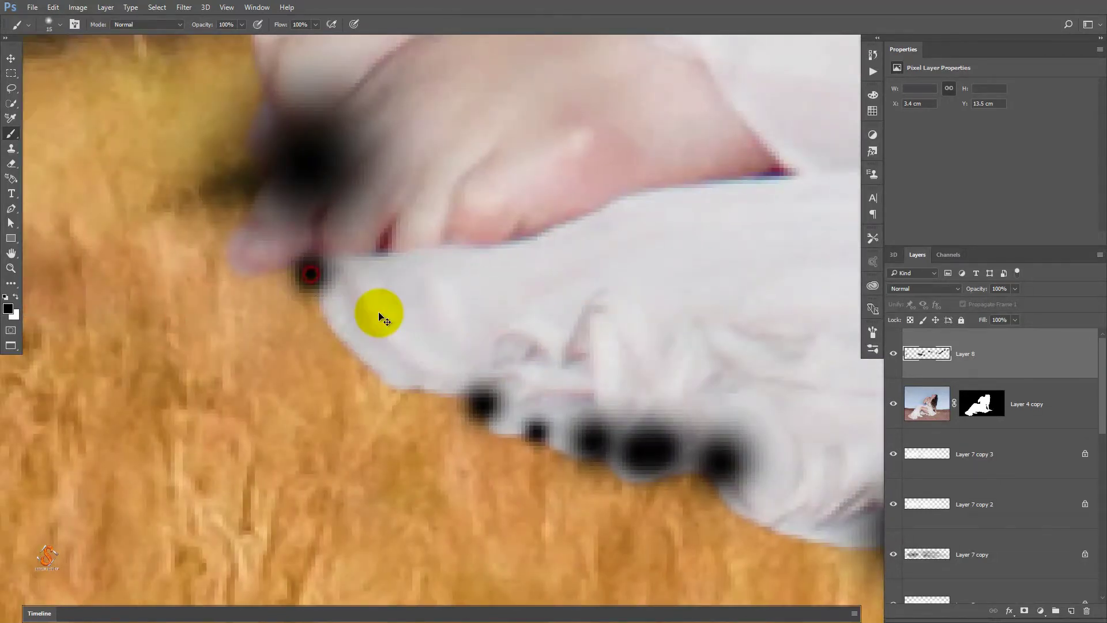
Place the shadow Layer 8 below the woman's Layer 4 copy
{"action": "scroll", "coordinate": [379, 314], "scroll_direction": "down", "scroll_amount": 3}
{"action": "scroll", "coordinate": [309, 314], "scroll_direction": "down", "scroll_amount": 3}
{"action": "scroll", "coordinate": [289, 332], "scroll_direction": "up", "scroll_amount": 2}
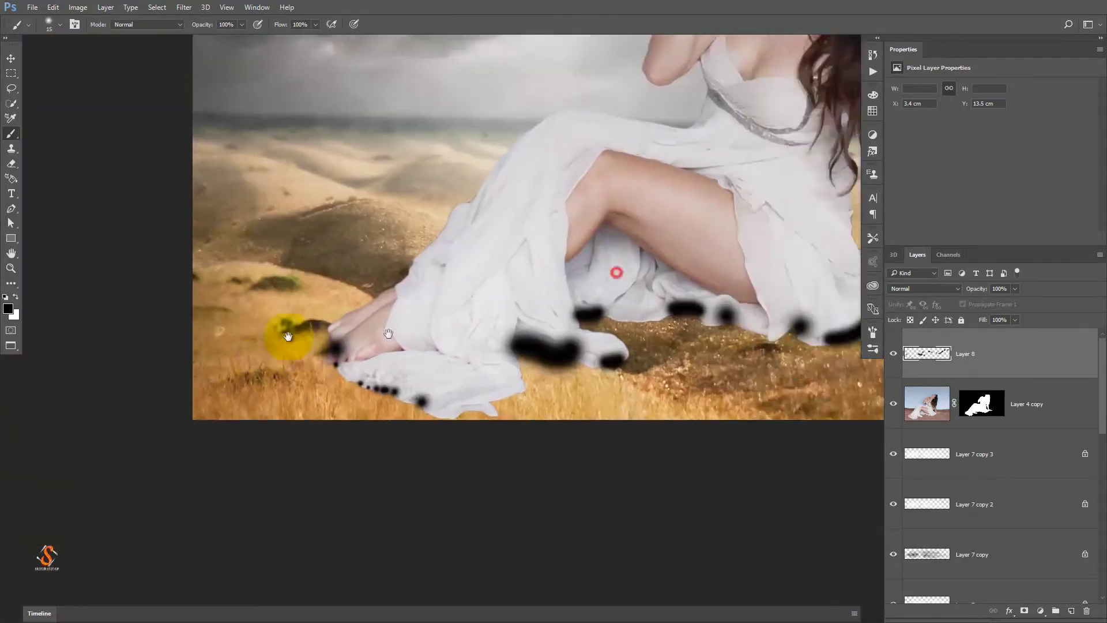
{"action": "scroll", "coordinate": [161, 381], "scroll_direction": "up", "scroll_amount": 1}
{"action": "scroll", "coordinate": [260, 465], "scroll_direction": "down", "scroll_amount": 5}
{"action": "scroll", "coordinate": [445, 366], "scroll_direction": "up", "scroll_amount": 1}
{"action": "mouse_move", "coordinate": [926, 354]}
{"action": "left_mouse_down"}
{"action": "mouse_move", "coordinate": [960, 411]}
{"action": "mouse_move", "coordinate": [949, 426]}
{"action": "left_mouse_up"}
{"action": "left_click", "coordinate": [911, 452]}
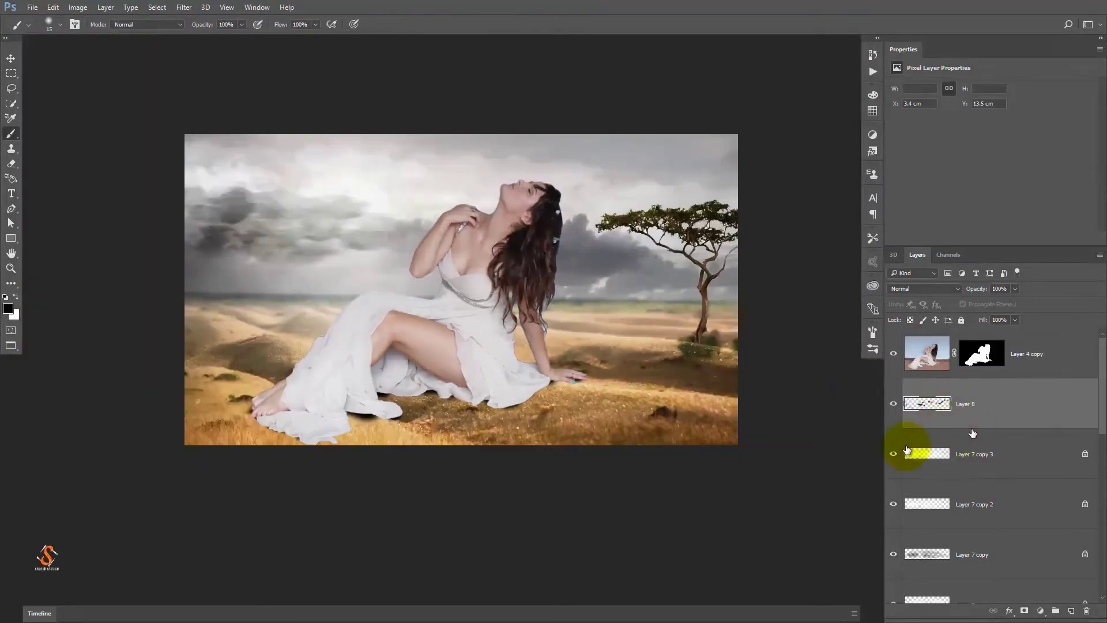
Select the tree layer and move the tree down and left
{"action": "key", "text": "ctrl+t"}
{"action": "key", "text": "Return"}
{"action": "right_click", "coordinate": [577, 275]}
{"action": "left_click", "coordinate": [586, 282]}
{"action": "right_click", "coordinate": [568, 251]}
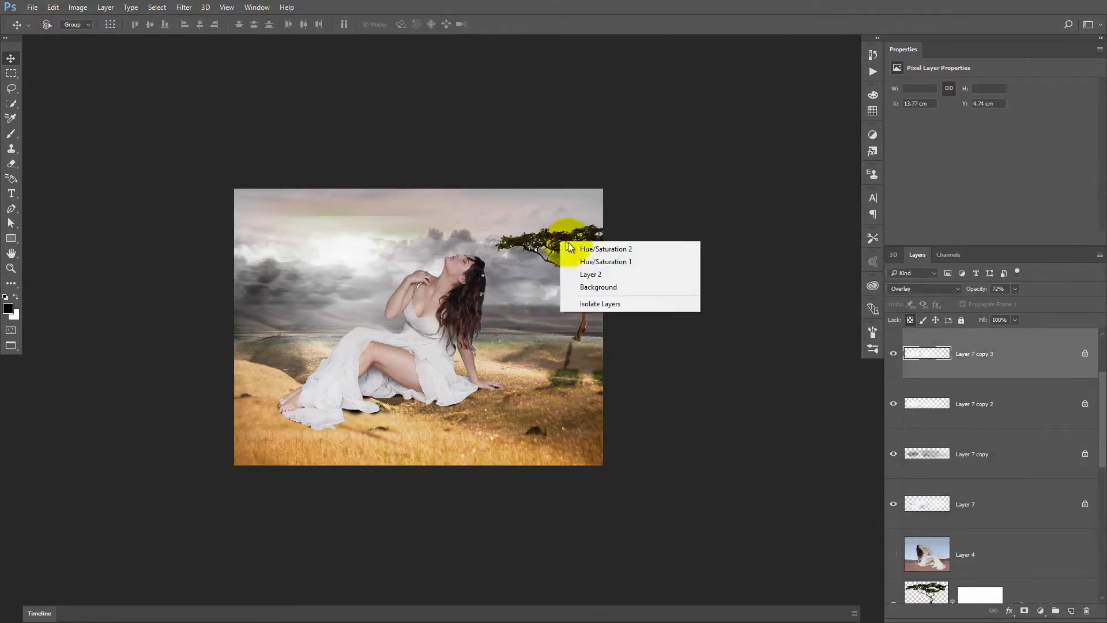
{"action": "left_click", "coordinate": [594, 246]}
{"action": "left_click", "coordinate": [1039, 479]}
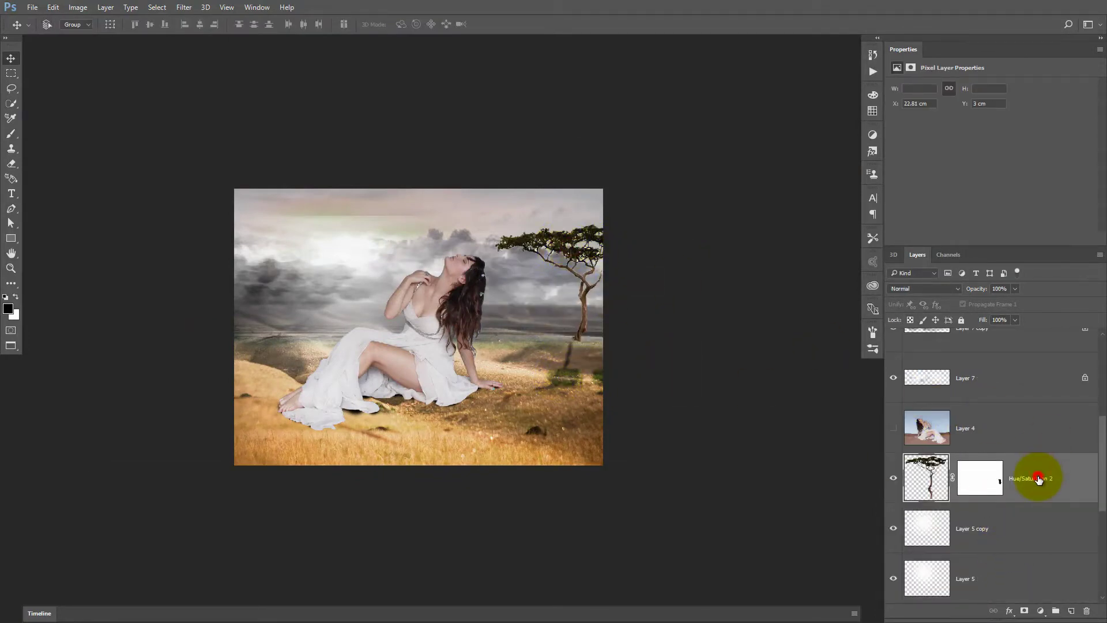
{"action": "left_click_drag", "start_coordinate": [571, 262], "coordinate": [594, 335]}
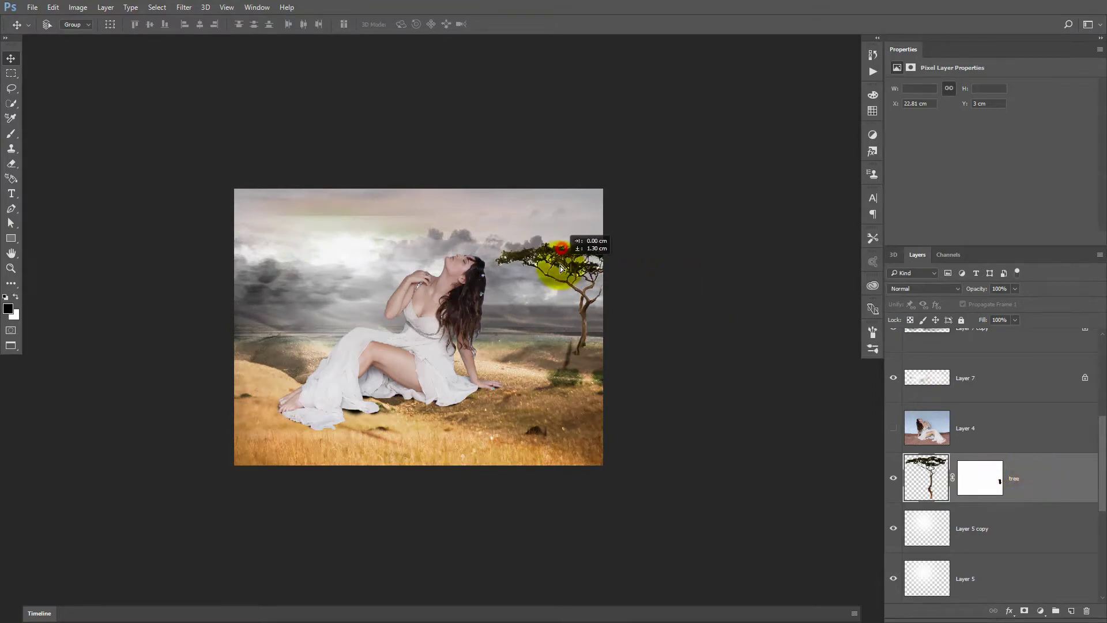
Scale the tree slightly smaller while viewing the whole image full screen
{"action": "scroll", "coordinate": [594, 338], "scroll_direction": "up", "scroll_amount": 10}
{"action": "scroll", "coordinate": [546, 446], "scroll_direction": "down", "scroll_amount": 3}
{"action": "scroll", "coordinate": [482, 284], "scroll_direction": "down", "scroll_amount": 2}
{"action": "key", "text": "ctrl+0"}
{"action": "key", "text": "f"}
{"action": "key", "text": "f"}
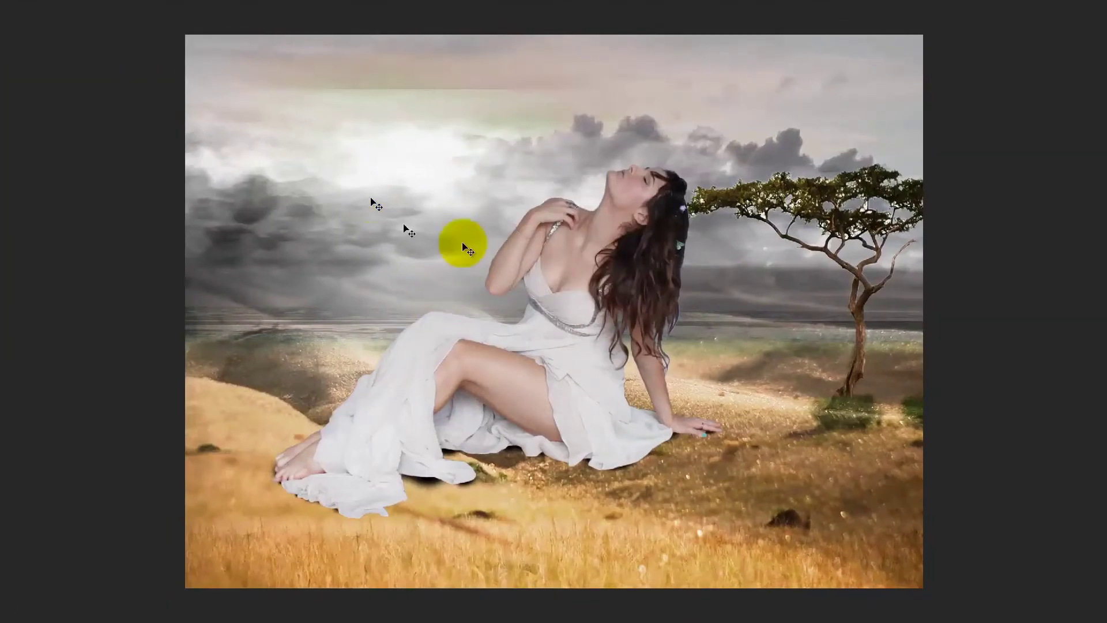
{"action": "key", "text": "ctrl+minus"}
{"action": "key", "text": "ctrl+minus"}
{"action": "key", "text": "ctrl+t"}
{"action": "left_click_drag", "start_coordinate": [616, 237], "coordinate": [617, 239]}
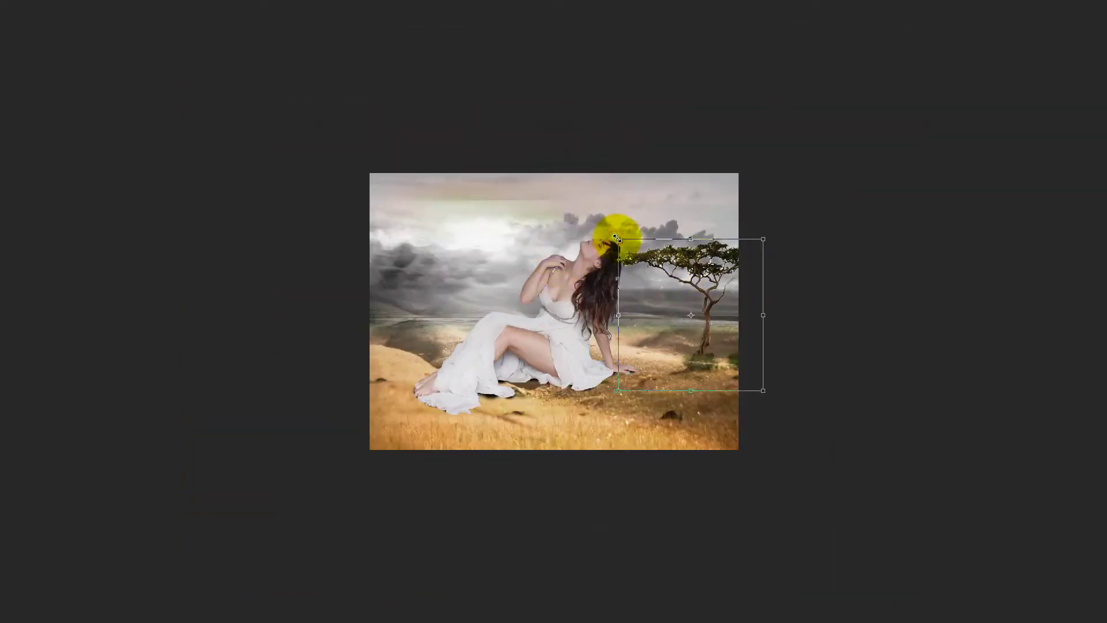
{"action": "key", "text": "f"}
Blend the shadow Layer 8 in Multiply mode at 100% opacity
{"action": "right_click", "coordinate": [569, 329]}
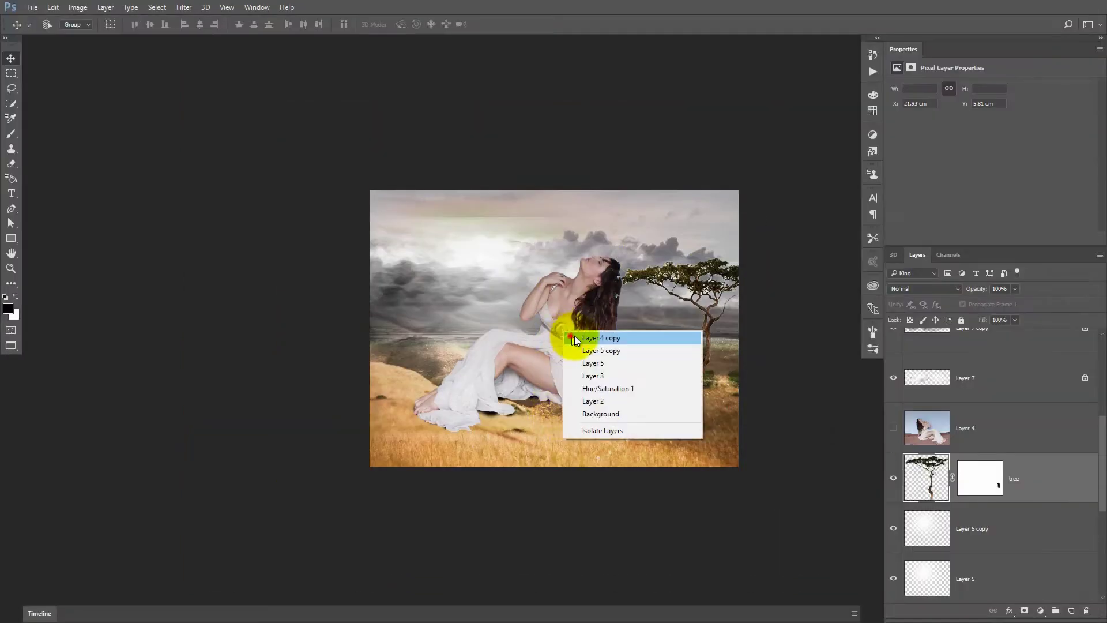
{"action": "left_click", "coordinate": [574, 337]}
{"action": "left_click", "coordinate": [930, 287]}
{"action": "left_click", "coordinate": [919, 326]}
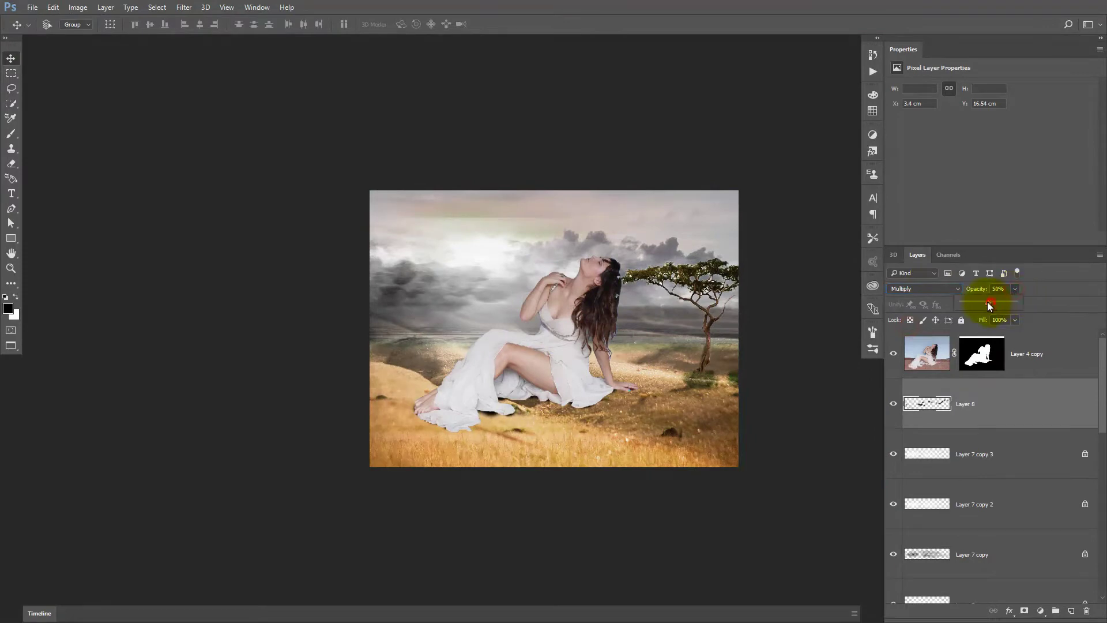
{"action": "scroll", "coordinate": [517, 450], "scroll_direction": "up", "scroll_amount": 2}
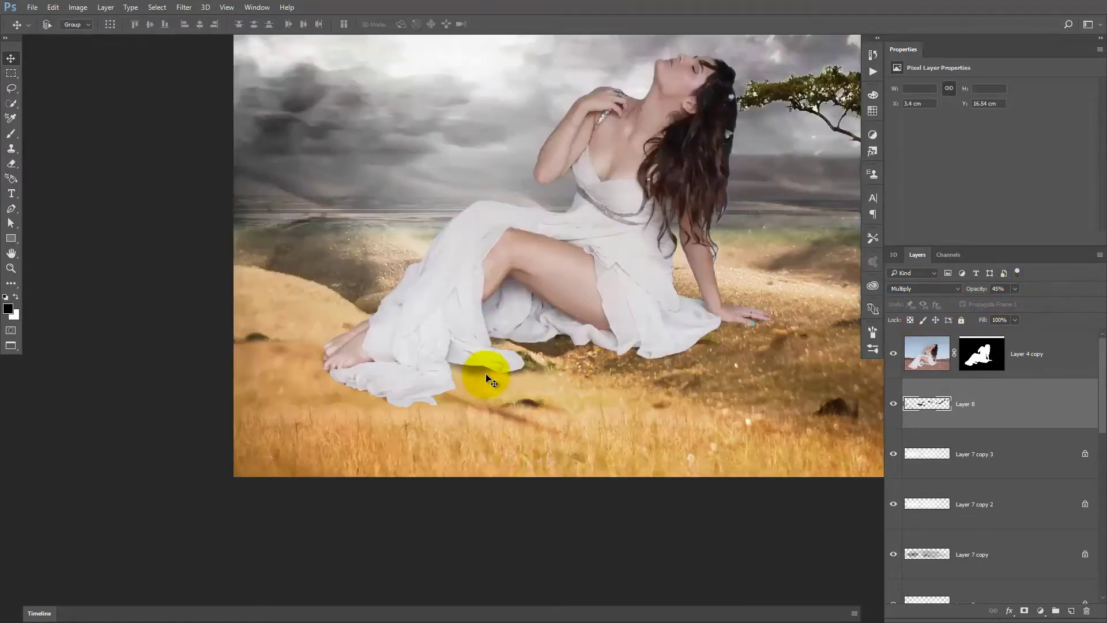
{"action": "key", "text": "ctrl+d"}
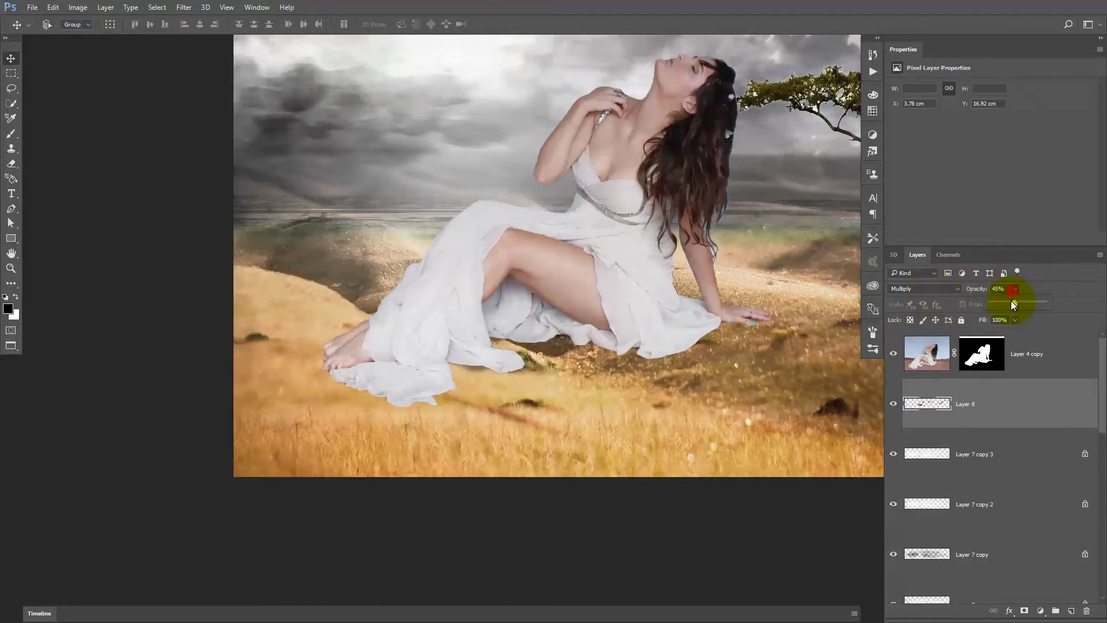
{"action": "left_click_drag", "start_coordinate": [1028, 304], "coordinate": [1038, 302]}
{"action": "key", "text": "ctrl+minus"}
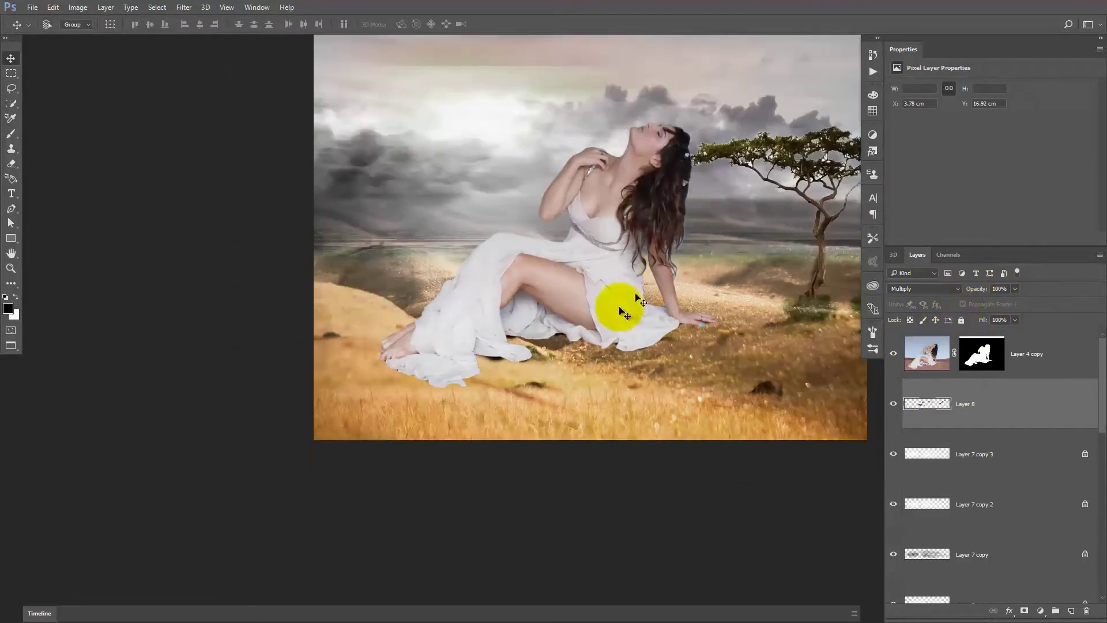
{"action": "left_click_drag", "start_coordinate": [507, 388], "coordinate": [446, 433]}
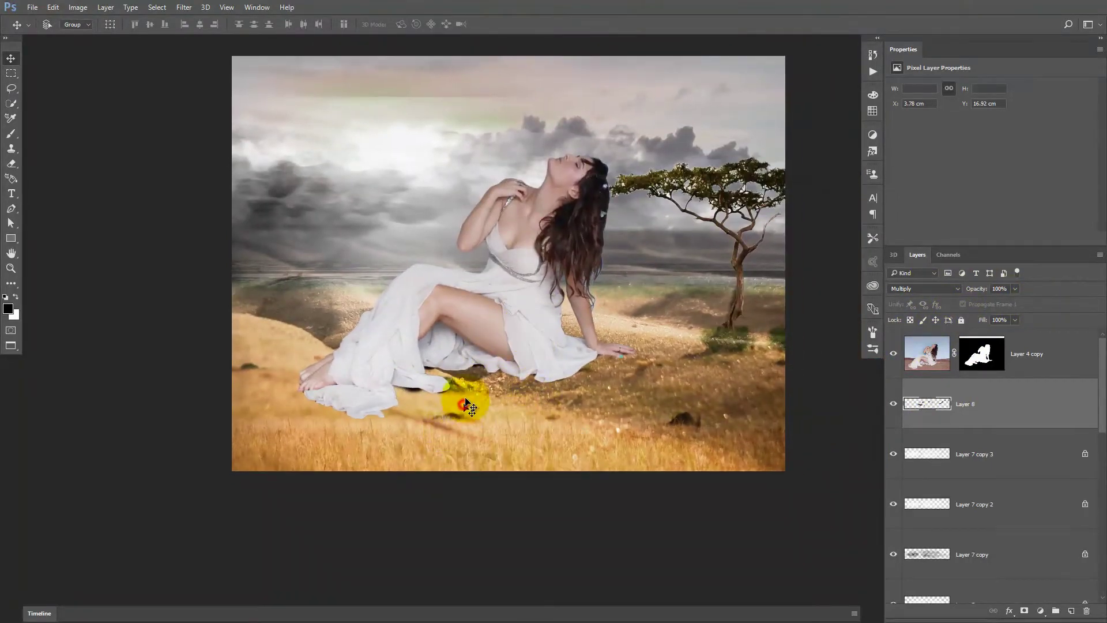
{"action": "scroll", "coordinate": [992, 461], "scroll_direction": "down", "scroll_amount": 5}
{"action": "left_click", "coordinate": [927, 443]}
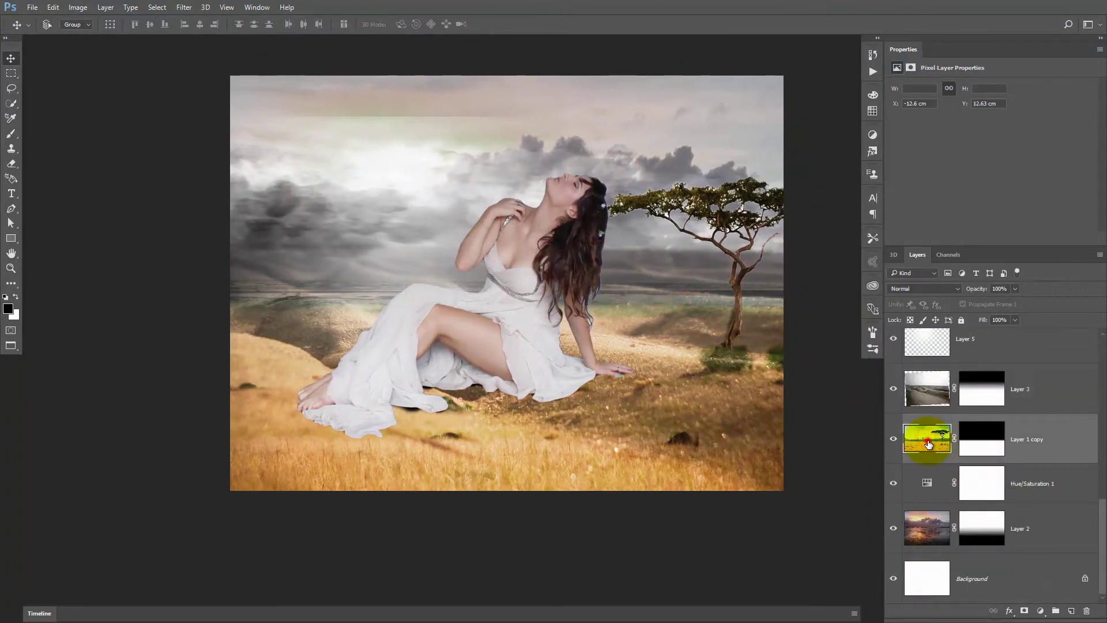
Desaturate the Layer 1 copy grass to Saturation -86
{"action": "key", "text": "ctrl+u"}
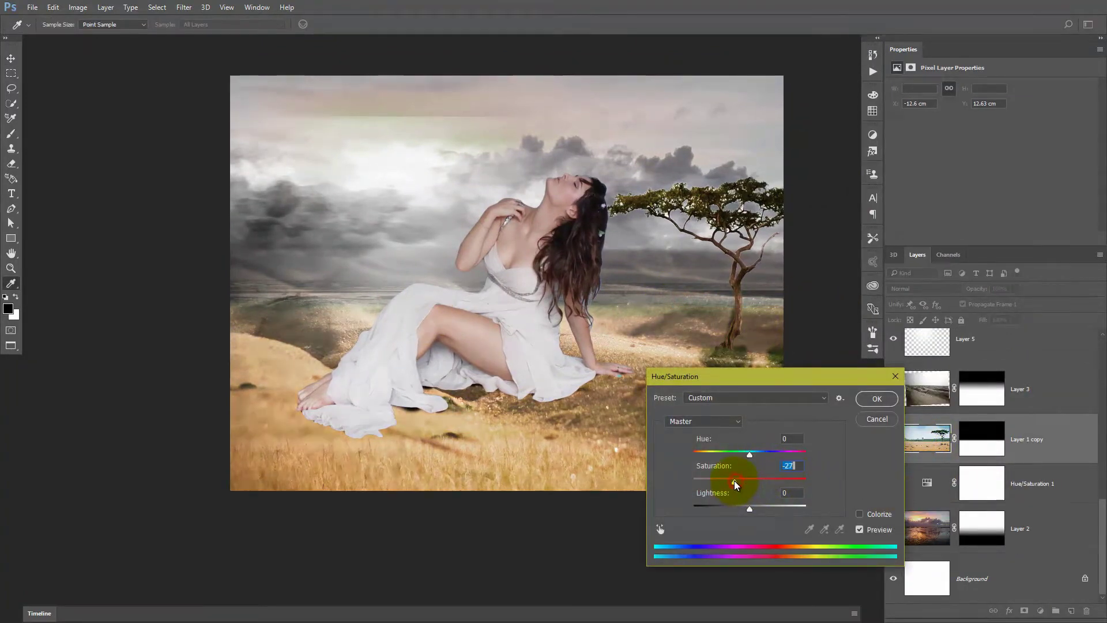
{"action": "left_click", "coordinate": [873, 411]}
{"action": "key", "text": "v"}
Select glow layers Layer 2 and Layer 5 and move the glow left
{"action": "right_click", "coordinate": [396, 148]}
{"action": "left_click", "coordinate": [404, 151]}
{"action": "left_click", "coordinate": [1015, 399]}
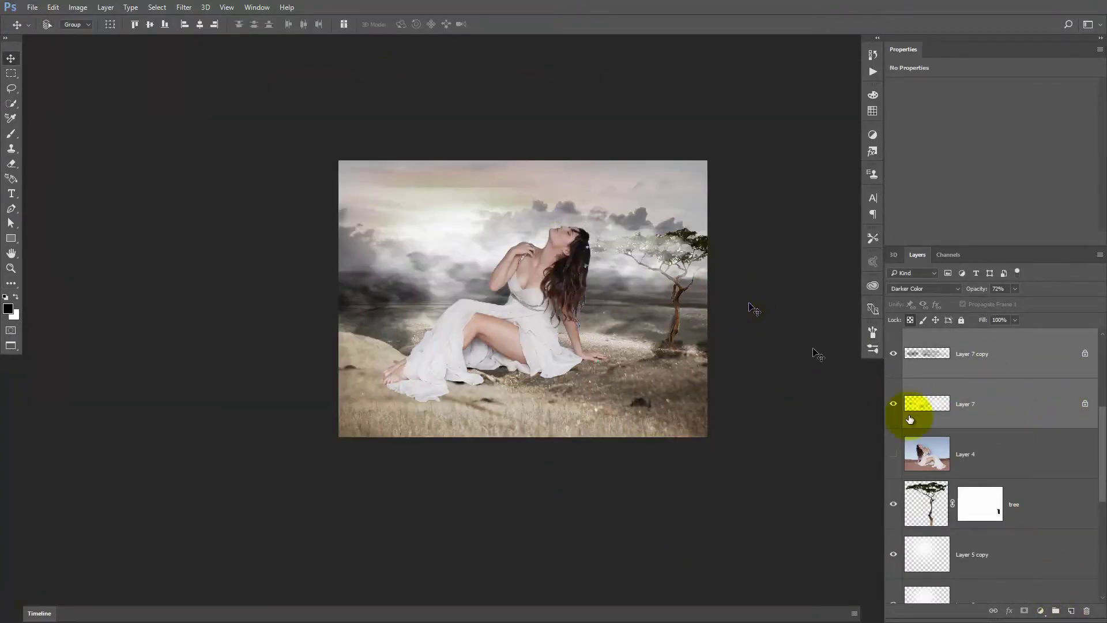
{"action": "scroll", "coordinate": [981, 462], "scroll_direction": "down", "scroll_amount": 5}
{"action": "left_click", "coordinate": [1015, 545]}
{"action": "left_click_drag", "start_coordinate": [444, 221], "coordinate": [450, 218]}
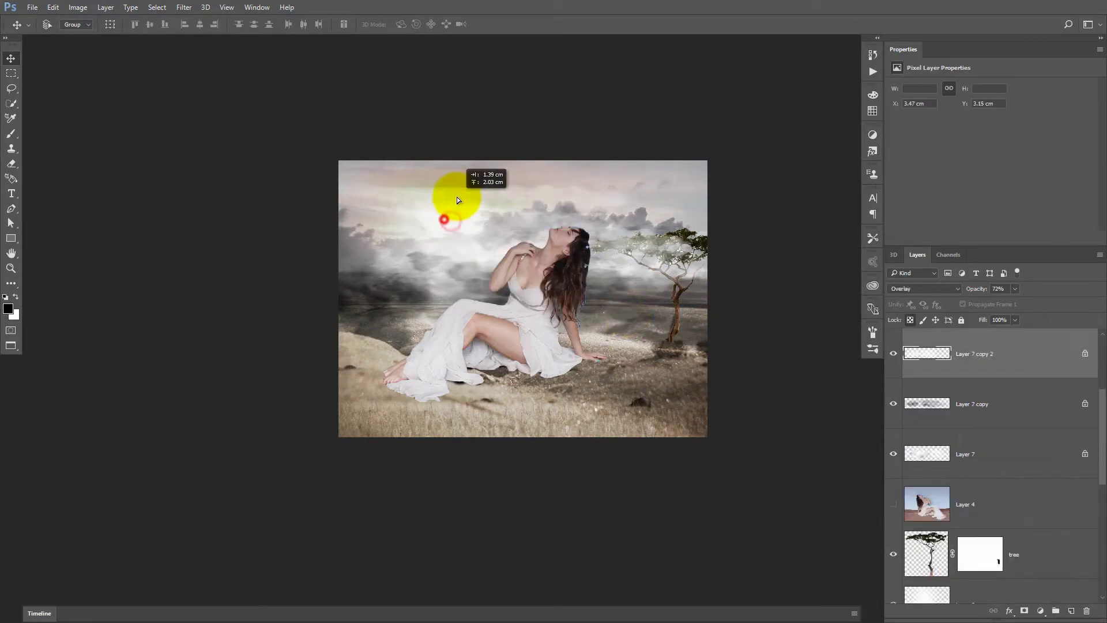
{"action": "scroll", "coordinate": [984, 485], "scroll_direction": "up", "scroll_amount": 3}
{"action": "left_click", "coordinate": [913, 498], "text": "shift"}
{"action": "key", "text": "ctrl+t"}
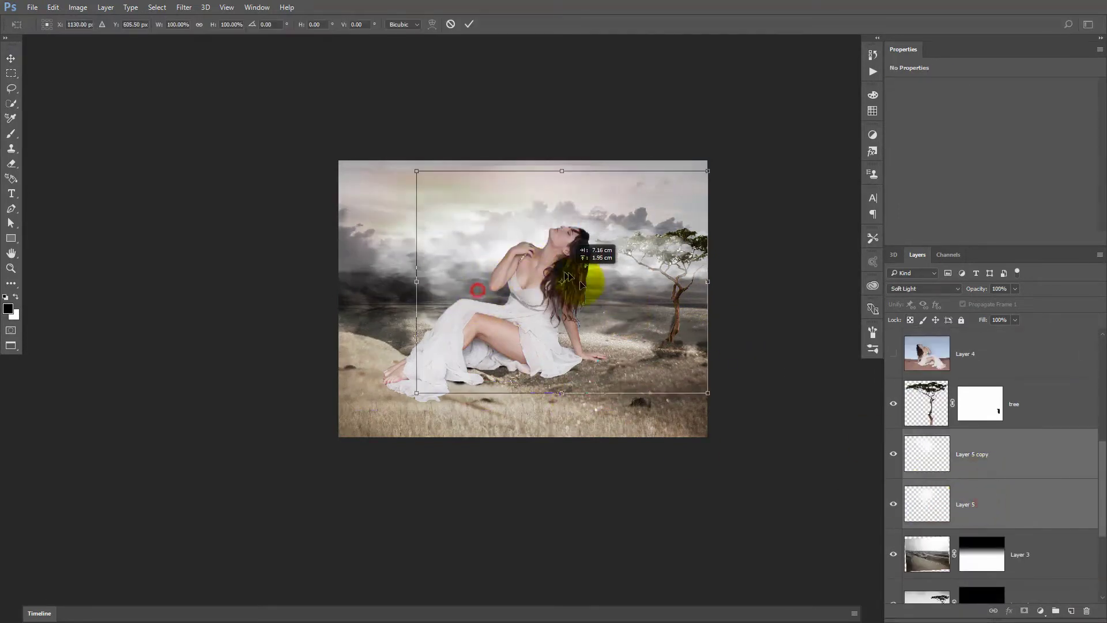
{"action": "left_click_drag", "start_coordinate": [569, 247], "coordinate": [470, 241]}
{"action": "key", "text": "Return"}
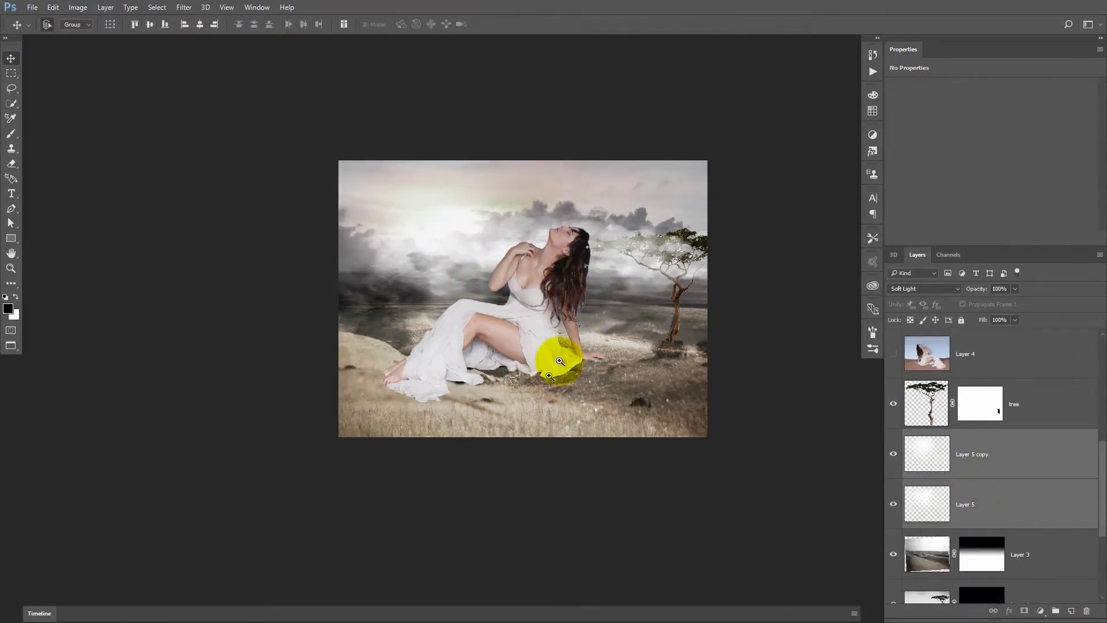
Move the cloud layers Layer 7 and Layer 7 copy up and to the left
{"action": "scroll", "coordinate": [975, 470], "scroll_direction": "up", "scroll_amount": 2}
{"action": "left_click", "coordinate": [974, 353]}
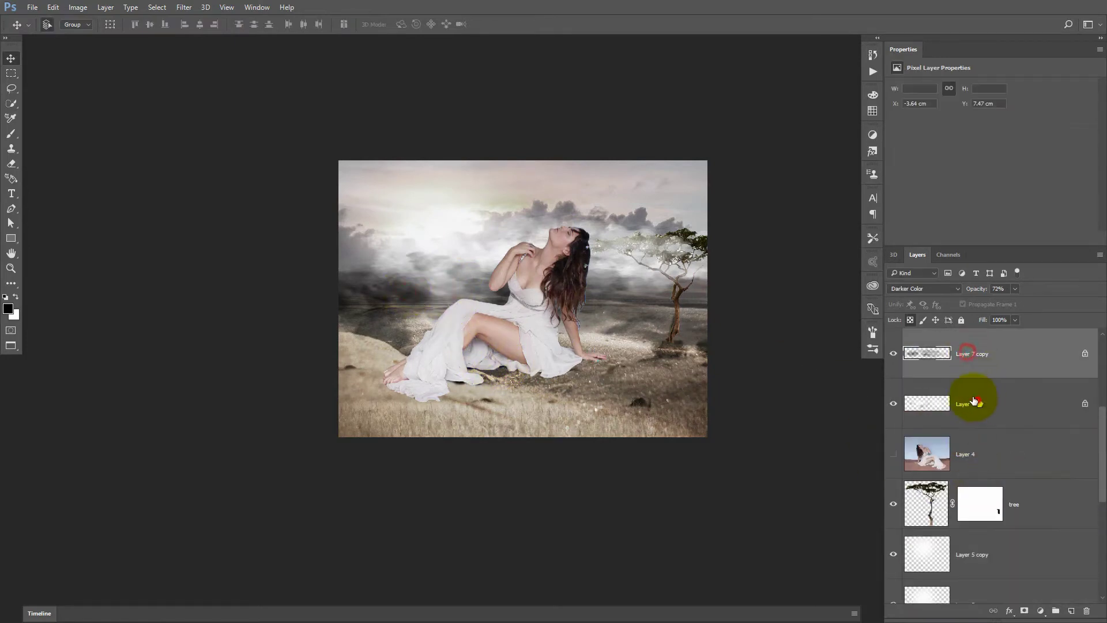
{"action": "left_click", "coordinate": [975, 404], "text": "shift"}
{"action": "key", "text": "ctrl+t"}
{"action": "left_click_drag", "start_coordinate": [523, 312], "coordinate": [482, 243]}
{"action": "key", "text": "Return"}
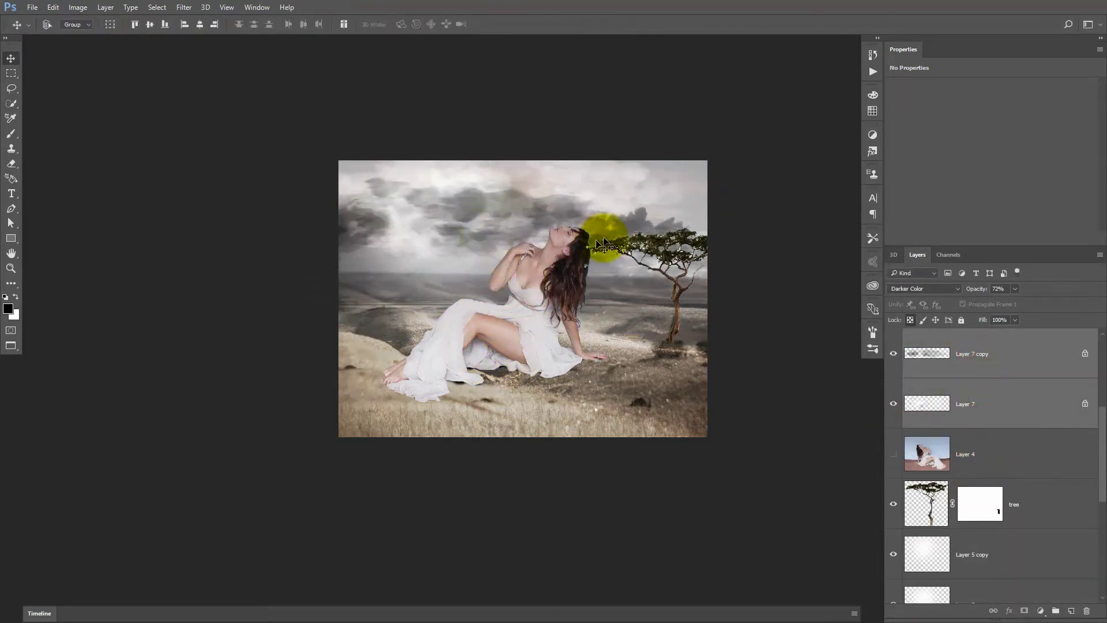
{"action": "key", "text": "ctrl+t"}
{"action": "left_click_drag", "start_coordinate": [408, 202], "coordinate": [310, 212]}
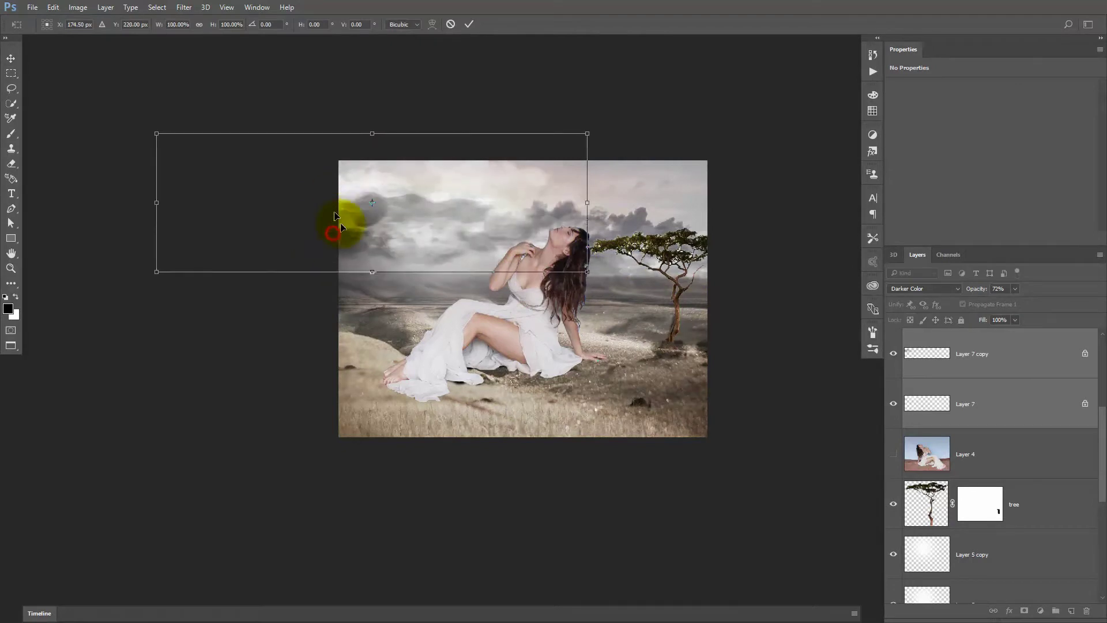
{"action": "key", "text": "Return"}
{"action": "key", "text": "ctrl+minus"}
Add a Color Lookup adjustment layer using FoggyNight.3DL
{"action": "left_click", "coordinate": [1042, 611]}
{"action": "left_click", "coordinate": [1021, 535]}
{"action": "left_click", "coordinate": [981, 86]}
{"action": "left_click", "coordinate": [969, 240]}
{"action": "scroll", "coordinate": [710, 374], "scroll_direction": "up", "scroll_amount": 1}
{"action": "scroll", "coordinate": [710, 371], "scroll_direction": "up", "scroll_amount": 1}
{"action": "scroll", "coordinate": [508, 272], "scroll_direction": "up", "scroll_amount": 1}
Try Overlay and Soft Light blend modes on the Color Lookup 1 layer
{"action": "left_click", "coordinate": [926, 288]}
{"action": "left_click", "coordinate": [902, 390]}
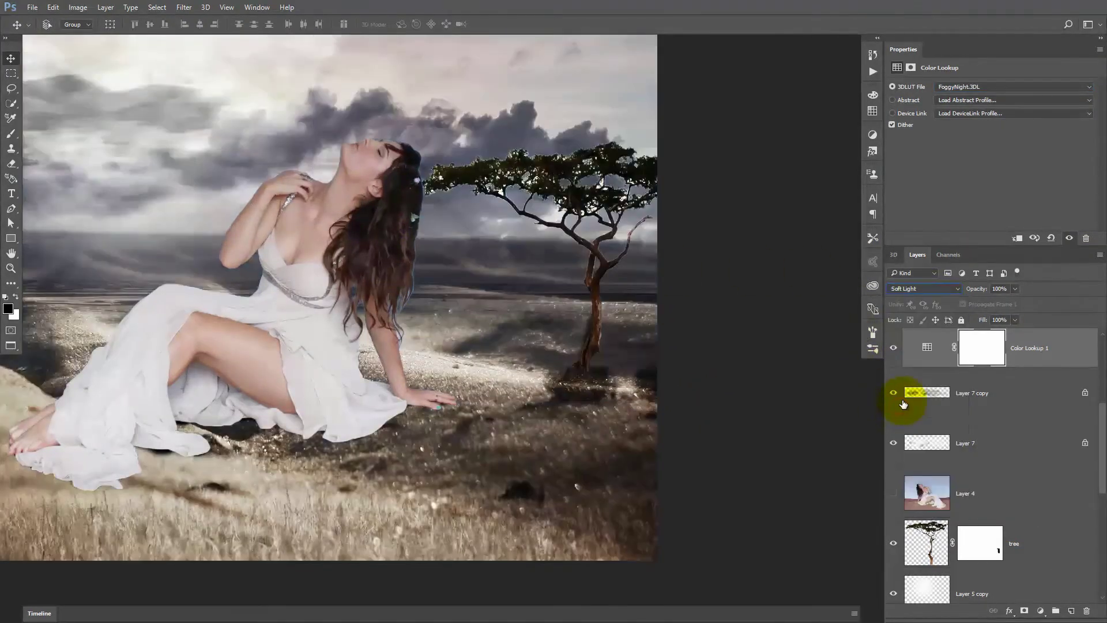
{"action": "key", "text": "ctrl+minus"}
{"action": "key", "text": "Down"}
{"action": "key", "text": "Down"}
{"action": "key", "text": "Down"}
{"action": "key", "text": "Down"}
{"action": "key", "text": "Down"}
{"action": "key", "text": "Down"}
{"action": "key", "text": "Down"}
{"action": "key", "text": "Down"}
{"action": "key", "text": "Down"}
{"action": "key", "text": "Down"}
{"action": "key", "text": "Down"}
{"action": "key", "text": "Down"}
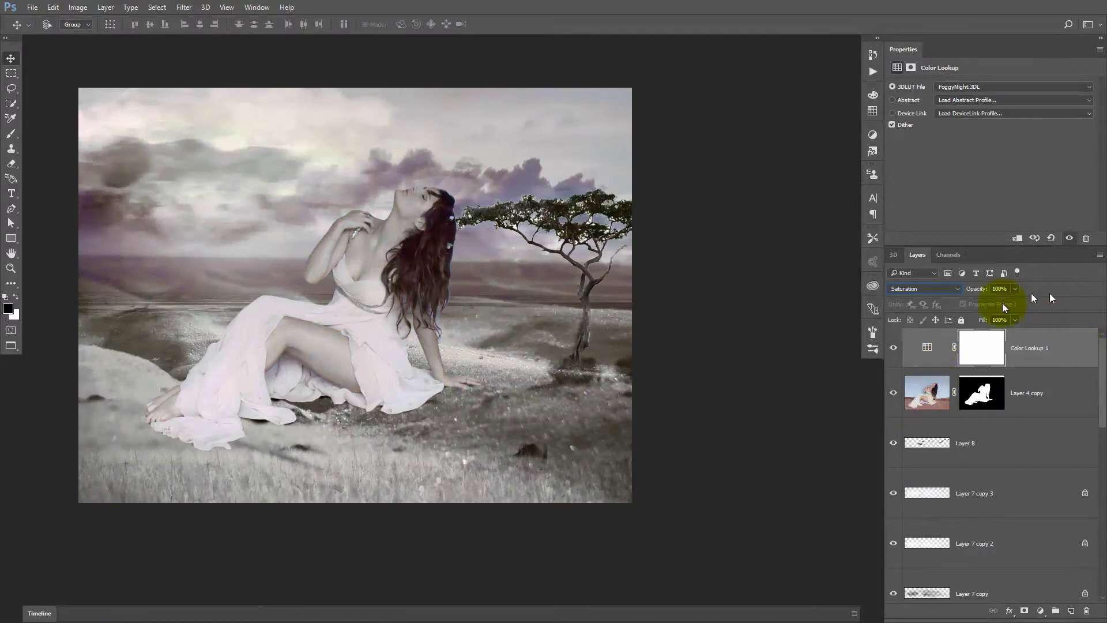
{"action": "left_click", "coordinate": [923, 288]}
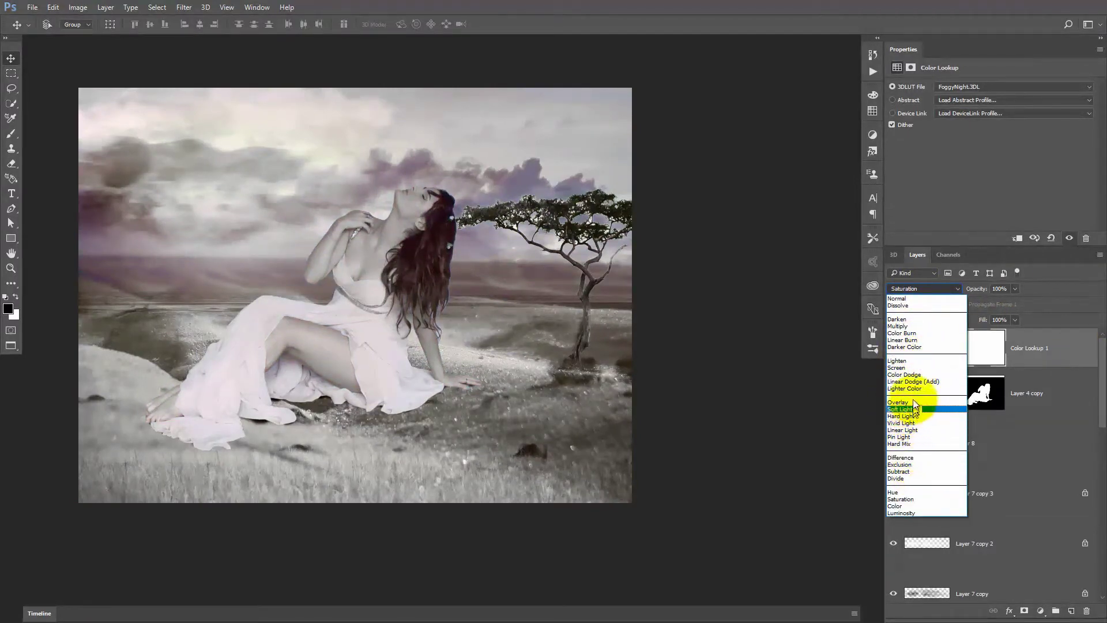
{"action": "left_click", "coordinate": [1006, 352]}
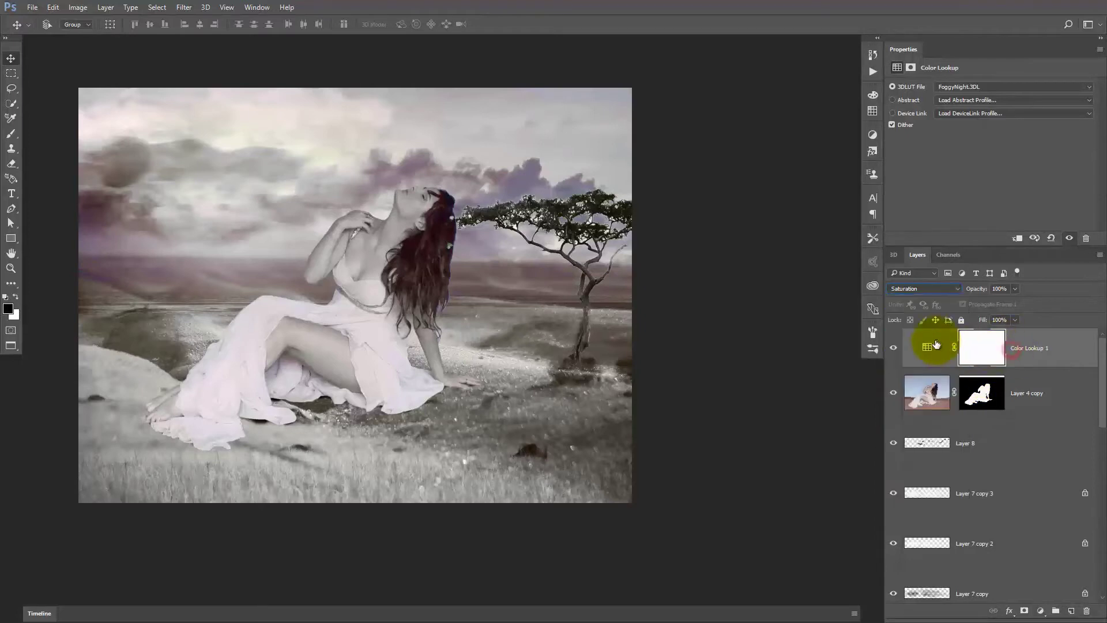
Review the blend modes and lookup presets, keeping FoggyNight.3DL
{"action": "left_click", "coordinate": [912, 290]}
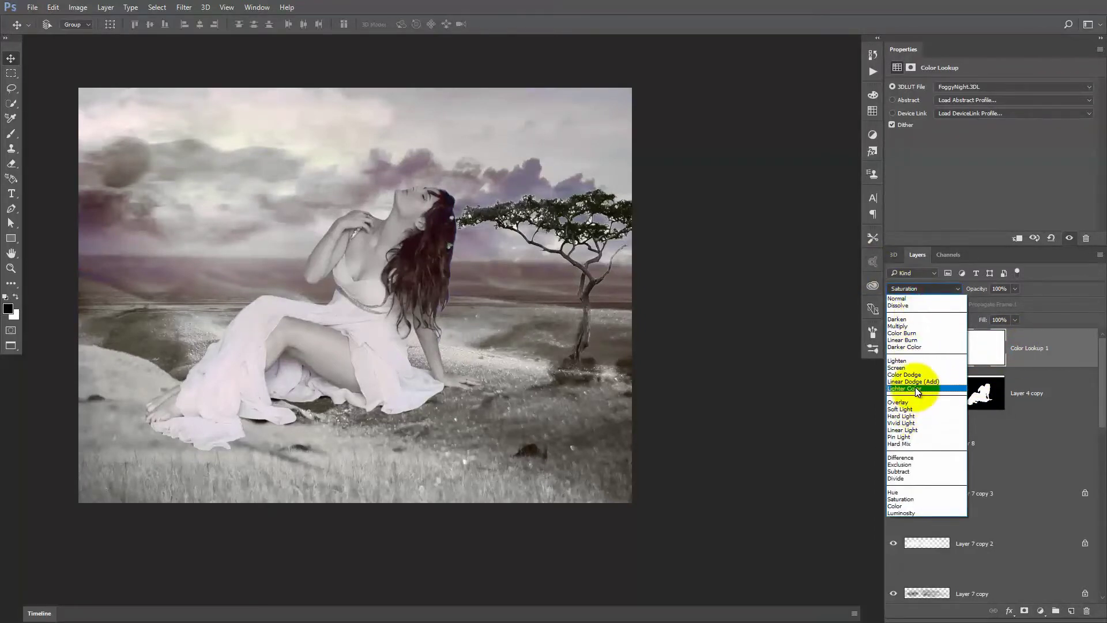
{"action": "left_click", "coordinate": [957, 86]}
{"action": "left_click", "coordinate": [911, 288]}
{"action": "left_click", "coordinate": [921, 358]}
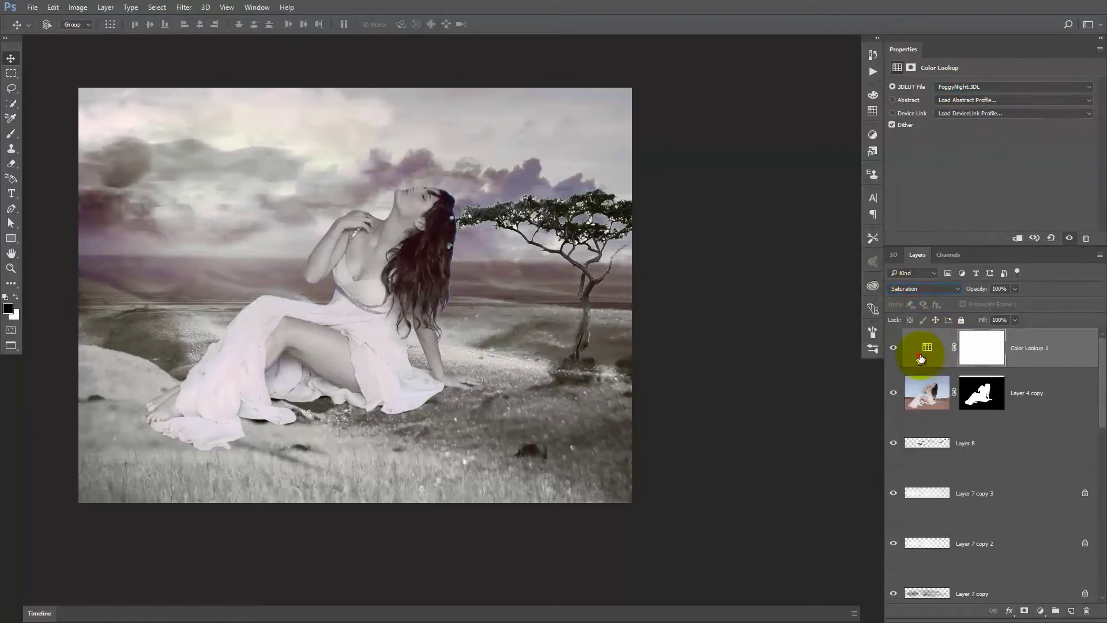
{"action": "left_click", "coordinate": [964, 87]}
Set Color Lookup 1 to Soft Light, then Overlay, toggling the woman's layer to compare
{"action": "left_click", "coordinate": [922, 287]}
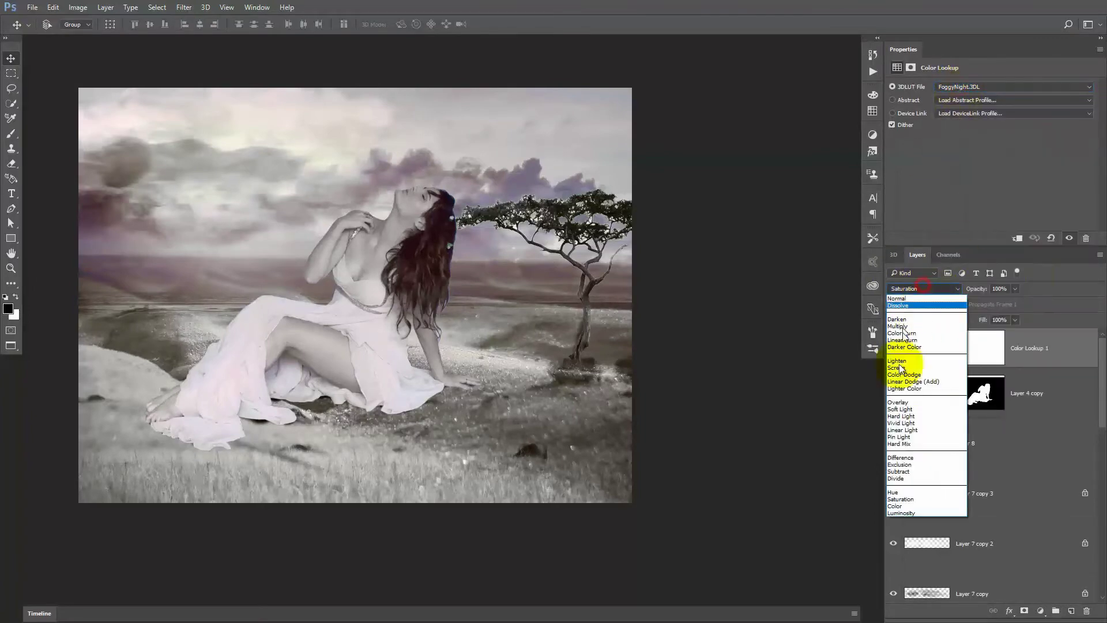
{"action": "left_click", "coordinate": [905, 409]}
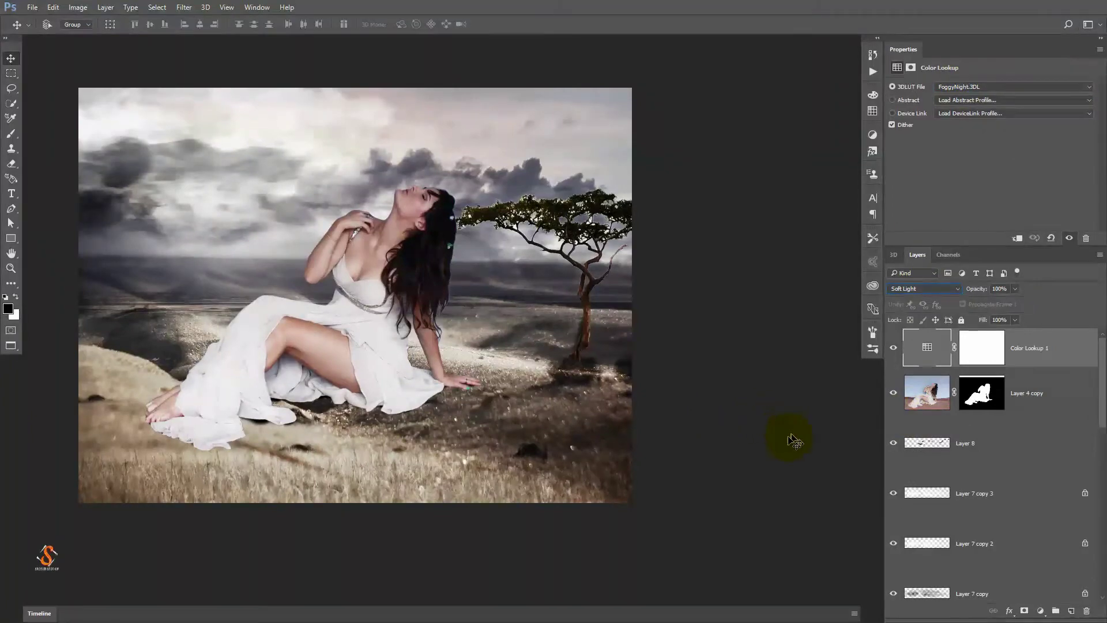
{"action": "left_click", "coordinate": [931, 289]}
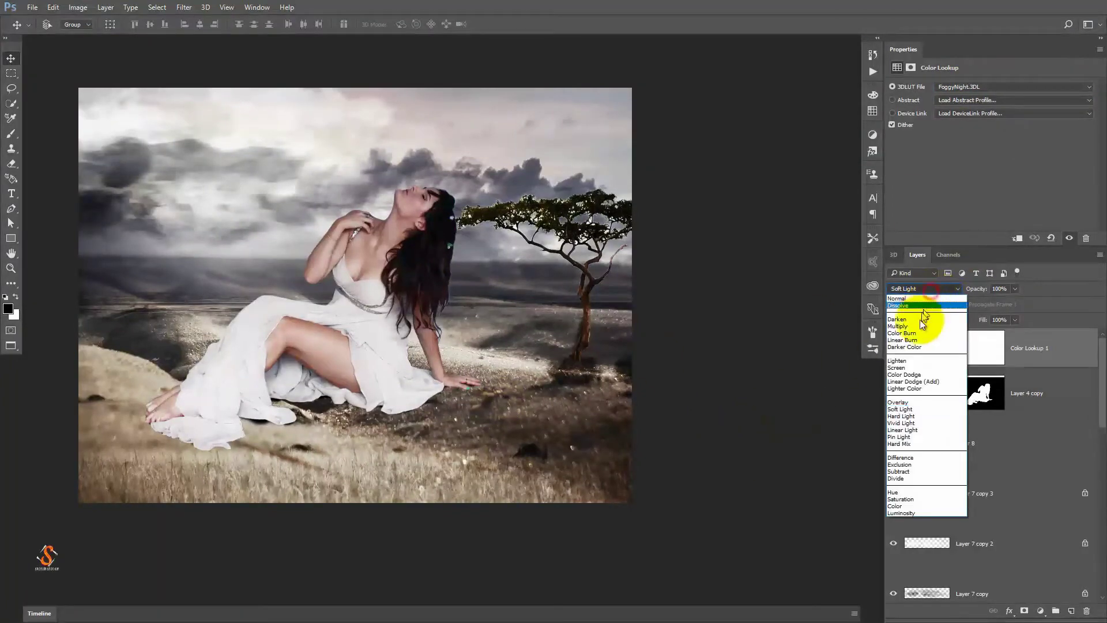
{"action": "left_click", "coordinate": [898, 402]}
{"action": "left_click", "coordinate": [893, 393]}
{"action": "left_click", "coordinate": [893, 393]}
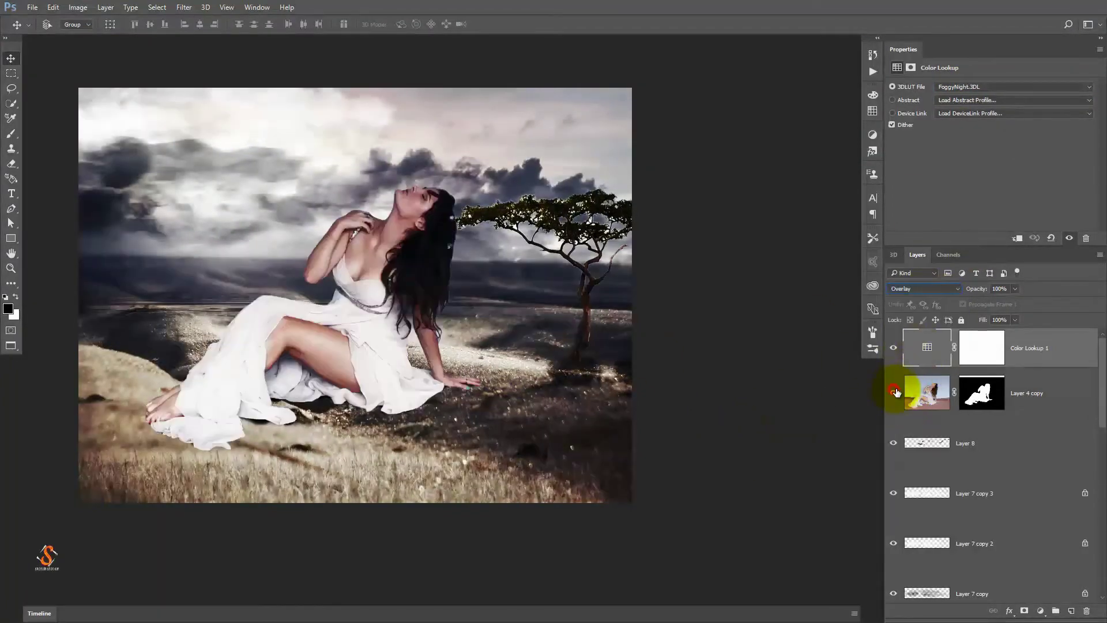
Move Color Lookup 1 below Layer 4 copy and hide it
{"action": "left_click_drag", "start_coordinate": [935, 341], "coordinate": [935, 412]}
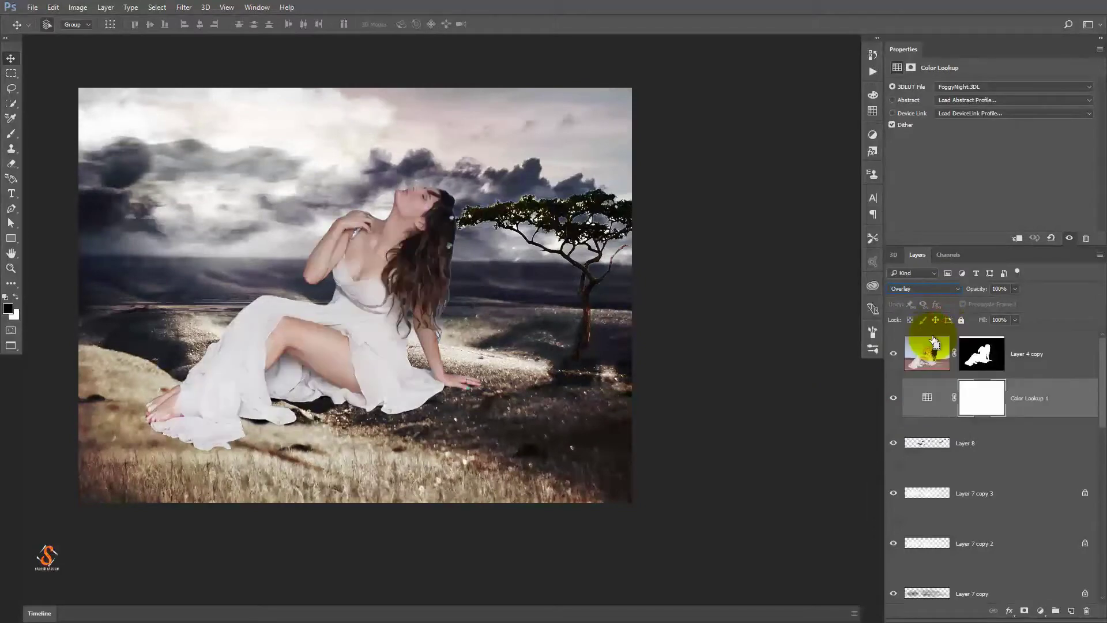
{"action": "scroll", "coordinate": [556, 330], "scroll_direction": "down", "scroll_amount": 1}
{"action": "left_click", "coordinate": [898, 404]}
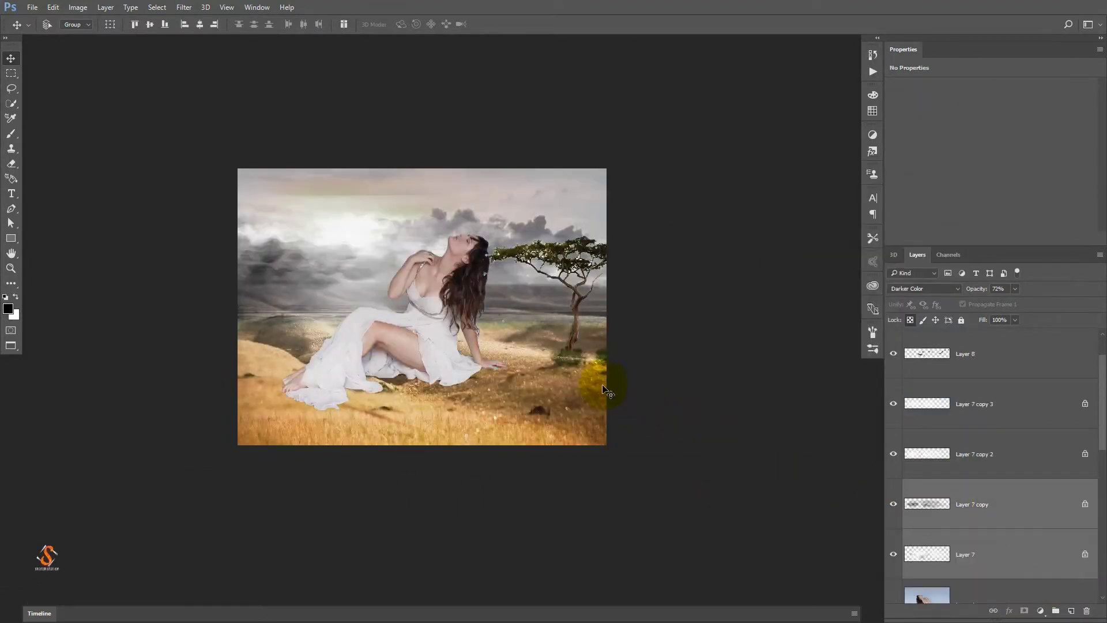
Add a FoggyNight.3DL Color Lookup layer and move it below Layer 4 copy
{"action": "scroll", "coordinate": [1029, 439], "scroll_direction": "up", "scroll_amount": 1}
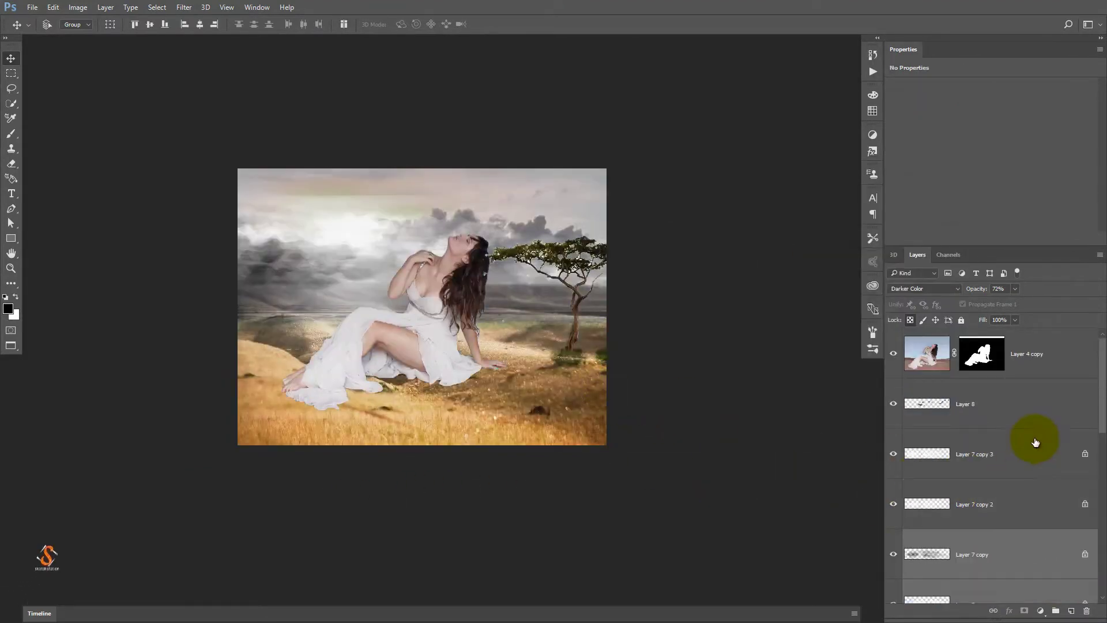
{"action": "left_click", "coordinate": [1026, 351]}
{"action": "left_click", "coordinate": [1042, 611]}
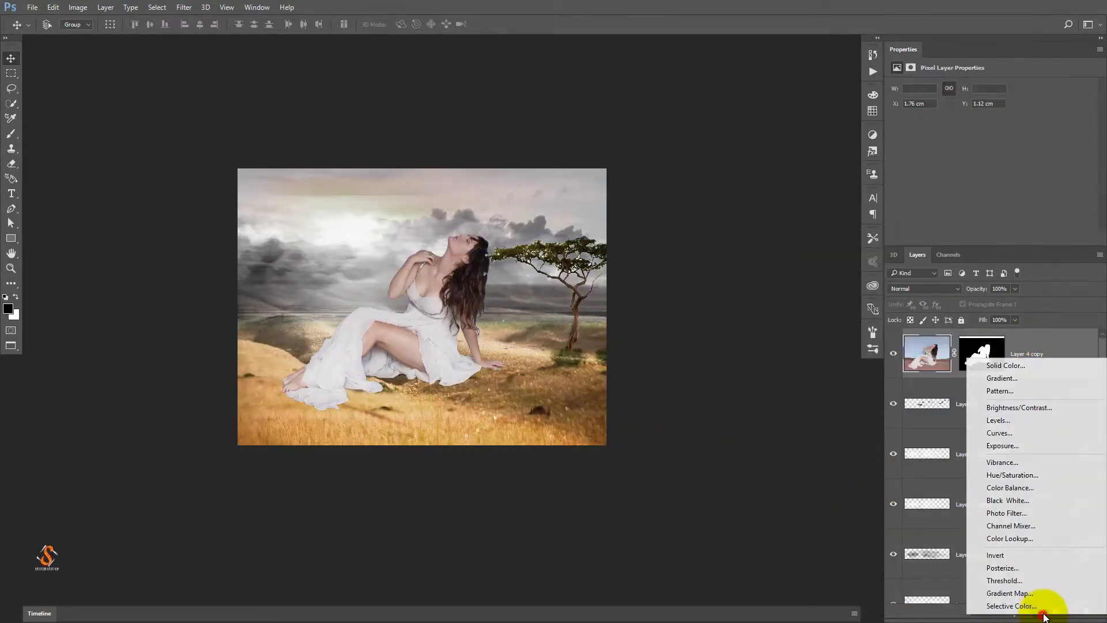
{"action": "left_click", "coordinate": [1010, 538]}
{"action": "left_click", "coordinate": [943, 289]}
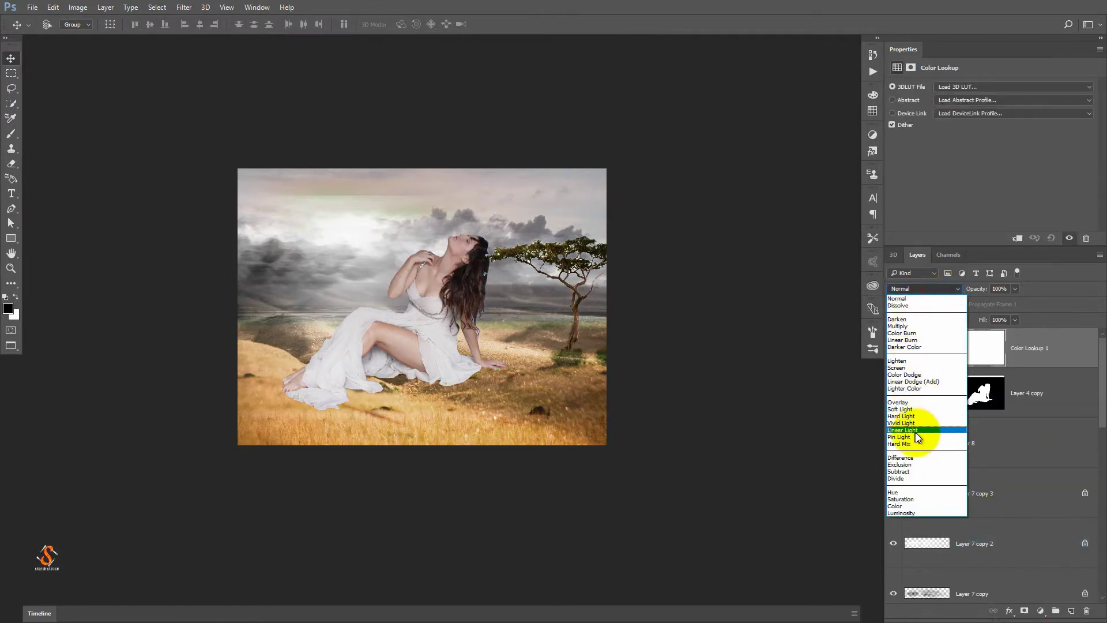
{"action": "left_click", "coordinate": [951, 85]}
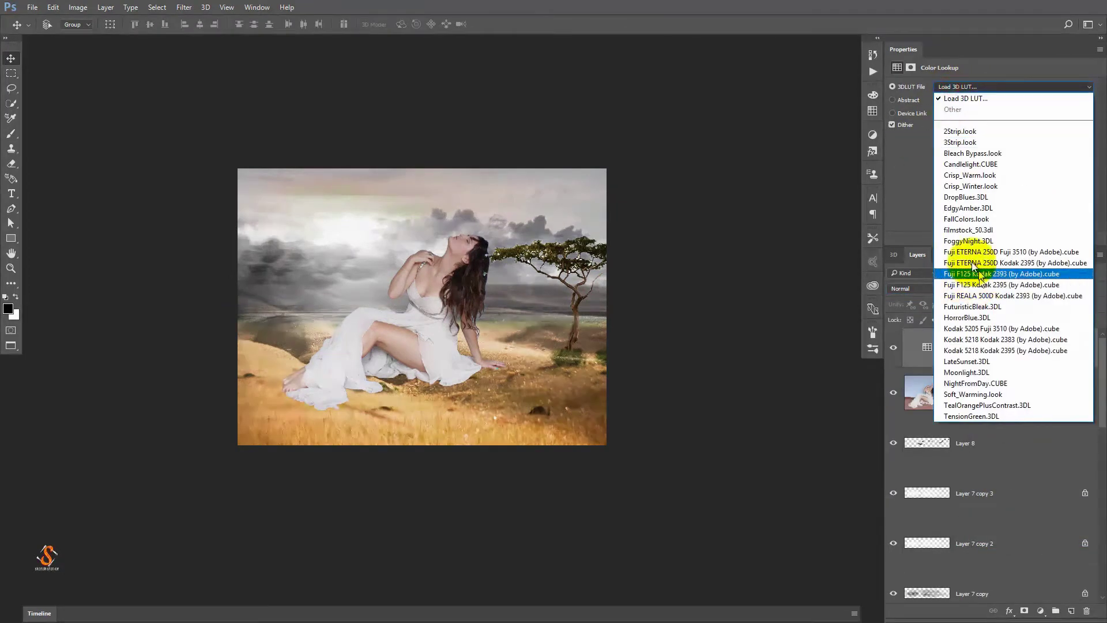
{"action": "left_click", "coordinate": [964, 241]}
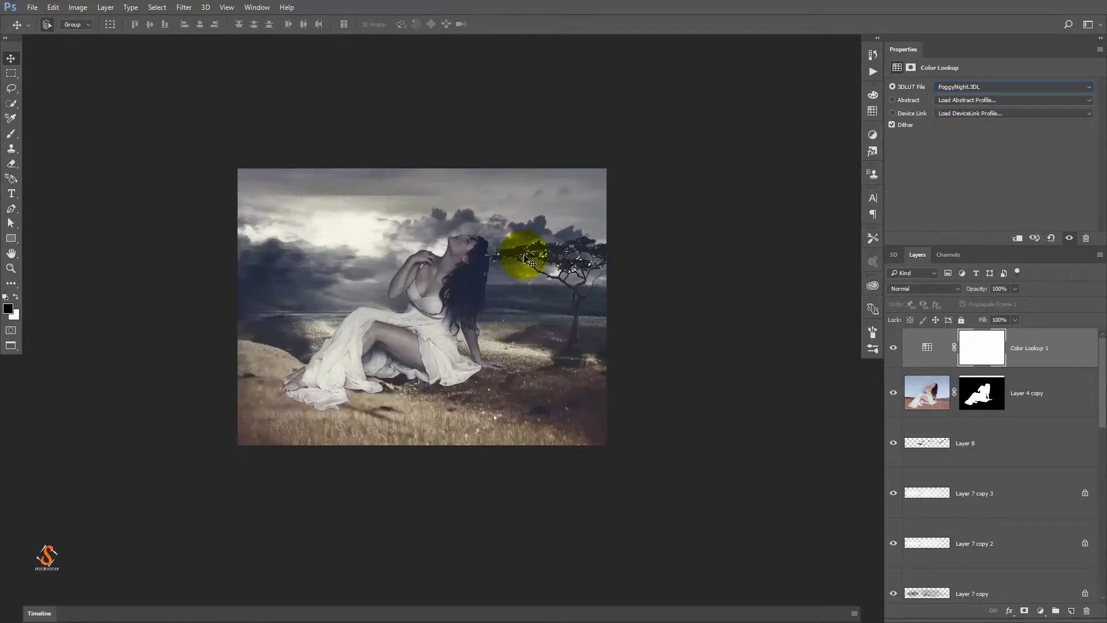
{"action": "key", "text": "ctrl+bracketleft"}
Paint black on the lookup's mask over the lower ground and lower-right grass
{"action": "left_click", "coordinate": [982, 398]}
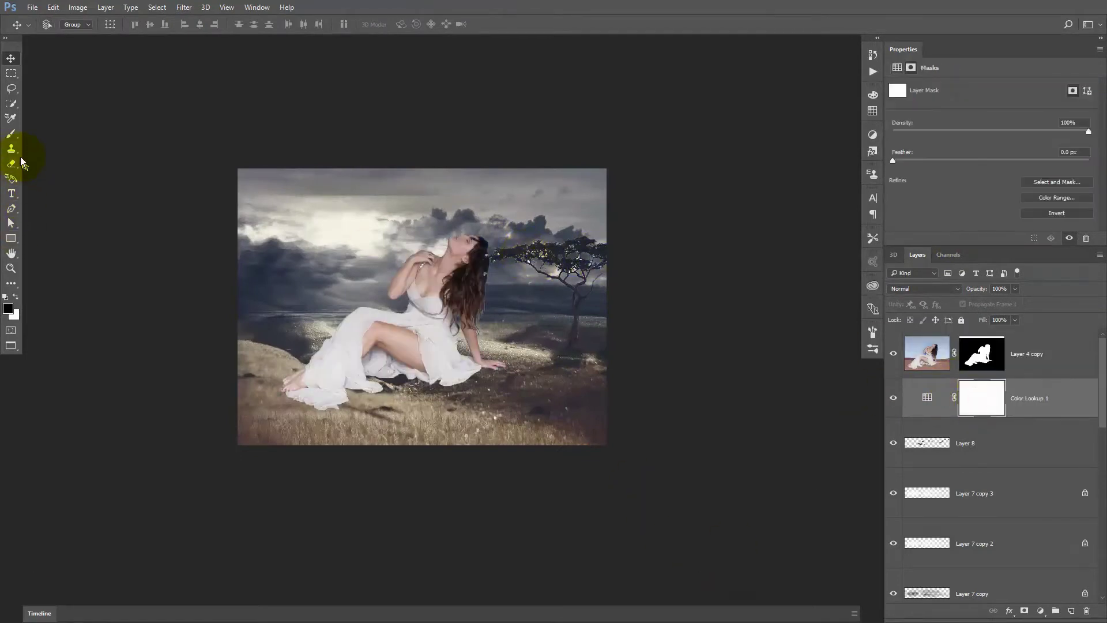
{"action": "left_click", "coordinate": [11, 133]}
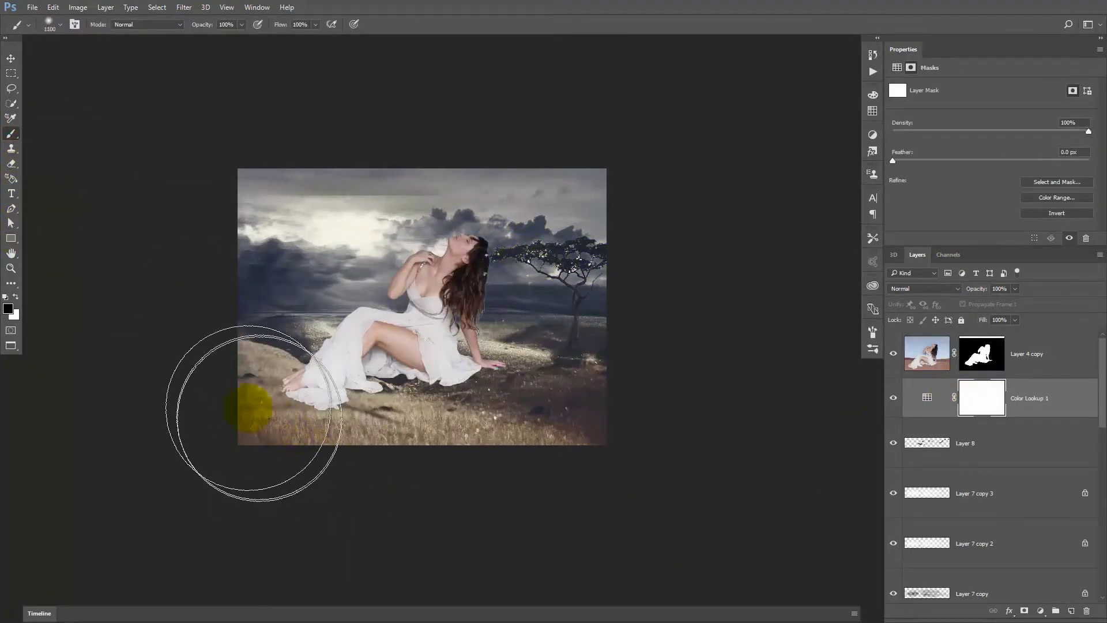
{"action": "mouse_move", "coordinate": [249, 403]}
{"action": "left_mouse_down"}
{"action": "mouse_move", "coordinate": [525, 457]}
{"action": "mouse_move", "coordinate": [218, 384]}
{"action": "mouse_move", "coordinate": [518, 310]}
{"action": "left_mouse_up"}
{"action": "left_click_drag", "start_coordinate": [522, 396], "coordinate": [523, 388]}
{"action": "key", "text": "x"}
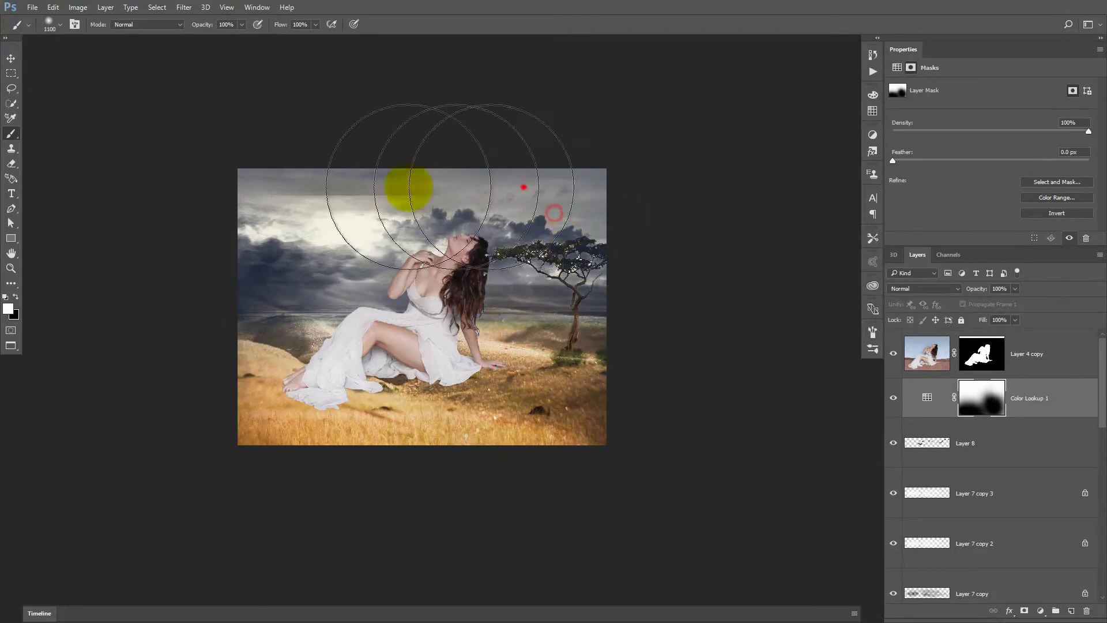
{"action": "scroll", "coordinate": [662, 284], "scroll_direction": "up", "scroll_amount": 5}
Select the tree layer and zoom in on its foliage
{"action": "key", "text": "v"}
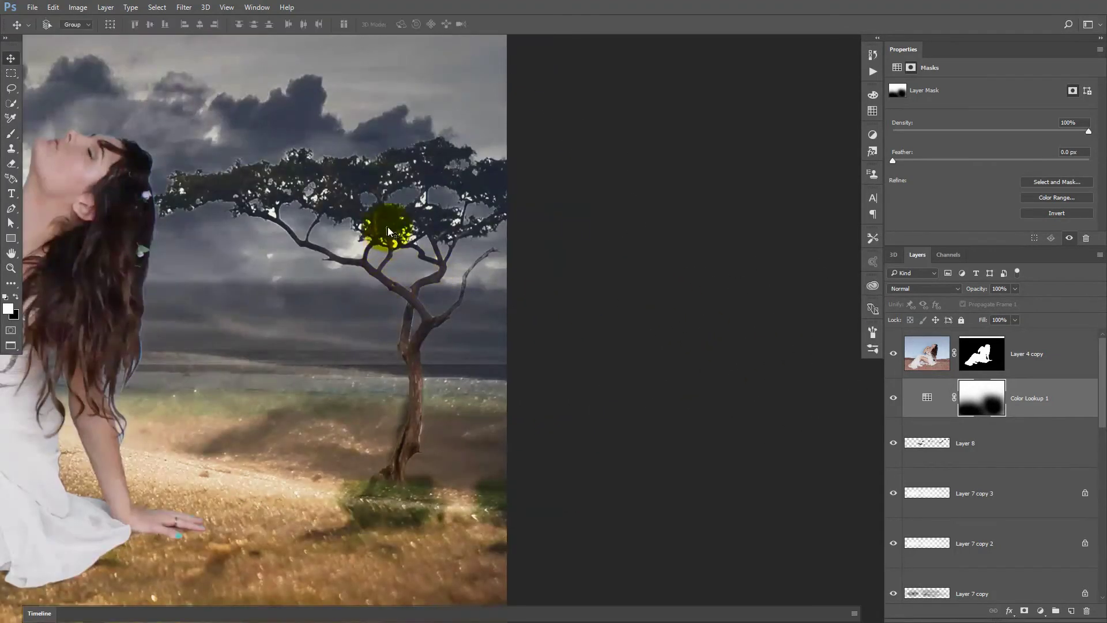
{"action": "right_click", "coordinate": [404, 244]}
{"action": "left_click", "coordinate": [455, 248]}
{"action": "scroll", "coordinate": [296, 185], "scroll_direction": "up", "scroll_amount": 3}
{"action": "left_click", "coordinate": [11, 88]}
{"action": "right_click", "coordinate": [334, 281], "text": "ctrl"}
{"action": "left_click", "coordinate": [347, 300]}
Lasso and delete the foliage on the tree's left side and near the branch
{"action": "mouse_move", "coordinate": [323, 289]}
{"action": "left_mouse_down"}
{"action": "mouse_move", "coordinate": [271, 249]}
{"action": "mouse_move", "coordinate": [372, 256]}
{"action": "left_mouse_up"}
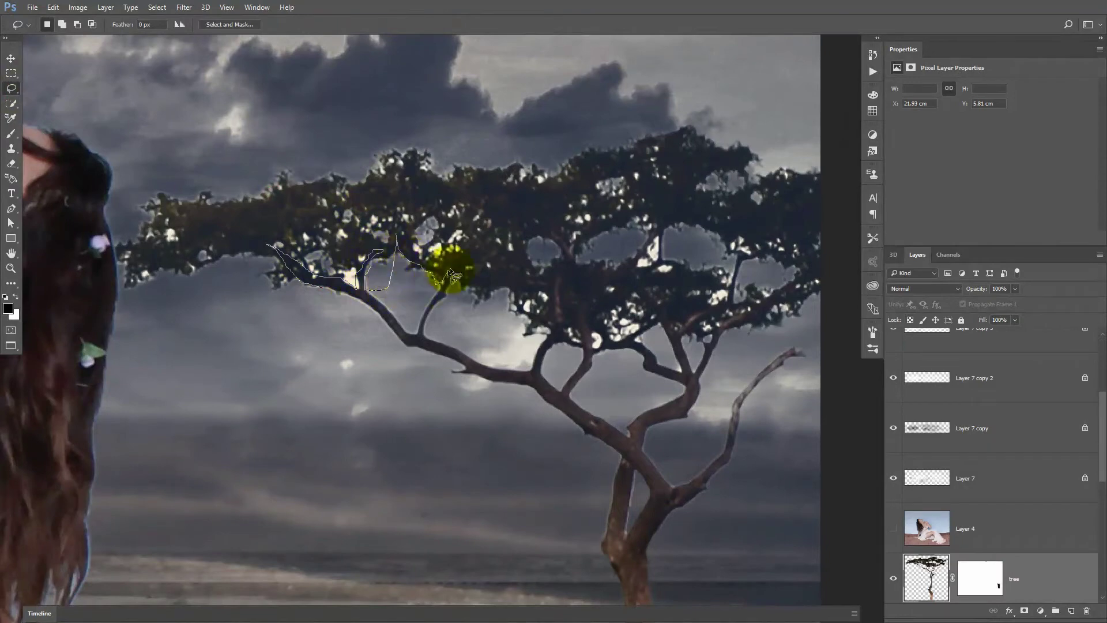
{"action": "left_click_drag", "start_coordinate": [453, 287], "coordinate": [148, 69]}
{"action": "key", "text": "Delete"}
{"action": "left_click", "coordinate": [469, 310]}
{"action": "mouse_move", "coordinate": [444, 283]}
{"action": "left_mouse_down"}
{"action": "mouse_move", "coordinate": [372, 212]}
{"action": "mouse_move", "coordinate": [381, 228]}
{"action": "left_mouse_up"}
{"action": "key", "text": "Delete"}
{"action": "left_click", "coordinate": [579, 340]}
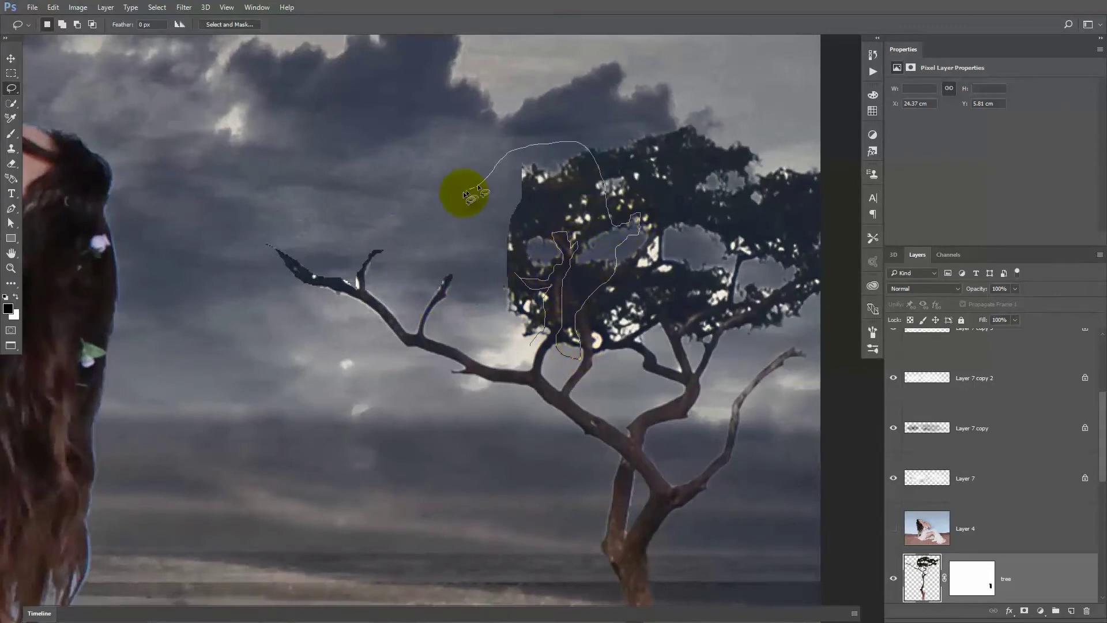
Delete foliage patches left of the crown and beside the branch
{"action": "left_click_drag", "start_coordinate": [466, 195], "coordinate": [470, 196]}
{"action": "key", "text": "Delete"}
{"action": "left_click_drag", "start_coordinate": [515, 341], "coordinate": [579, 314]}
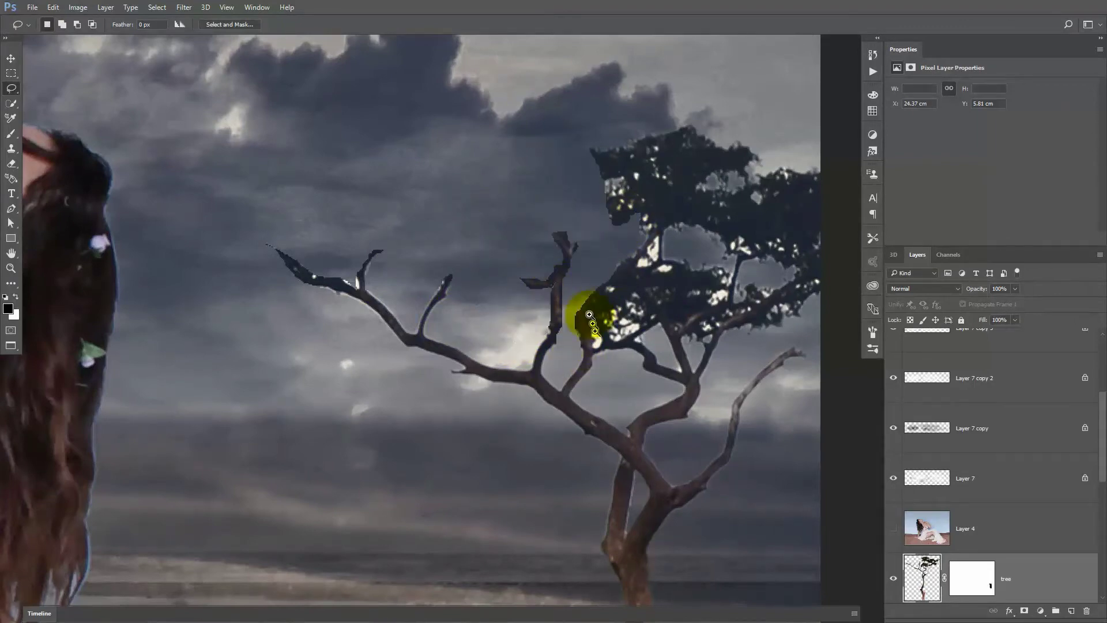
{"action": "key", "text": "ctrl+plus"}
{"action": "left_click_drag", "start_coordinate": [468, 270], "coordinate": [469, 271]}
{"action": "key", "text": "Delete"}
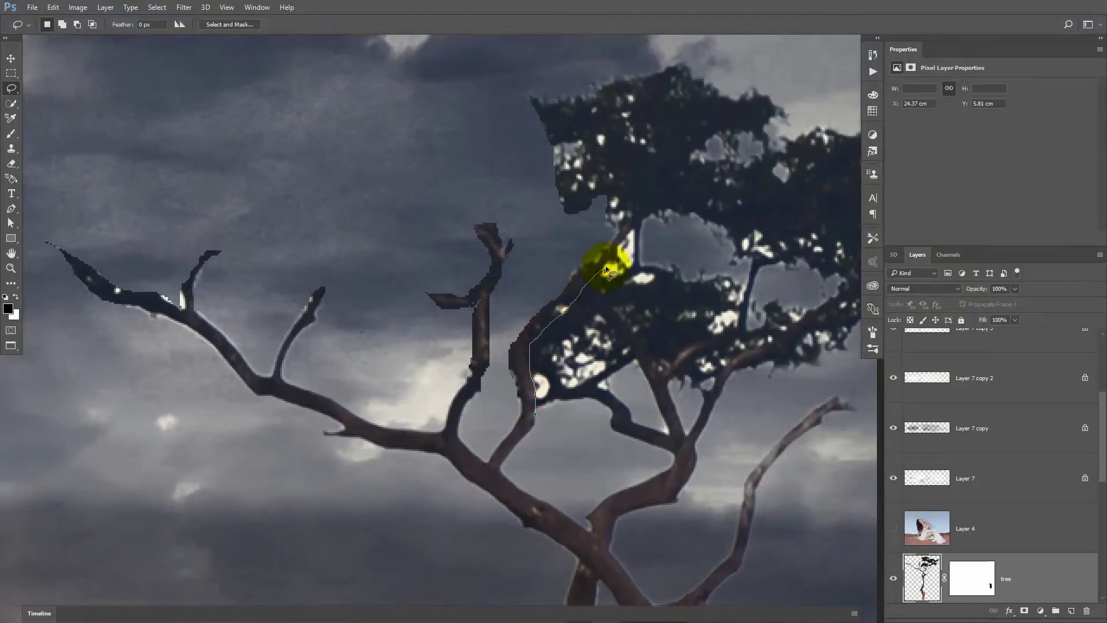
{"action": "key", "text": "Delete"}
Delete dark foliage patches down to the branch fork
{"action": "mouse_move", "coordinate": [649, 249]}
{"action": "left_mouse_down"}
{"action": "mouse_move", "coordinate": [554, 407]}
{"action": "mouse_move", "coordinate": [559, 353]}
{"action": "left_mouse_up"}
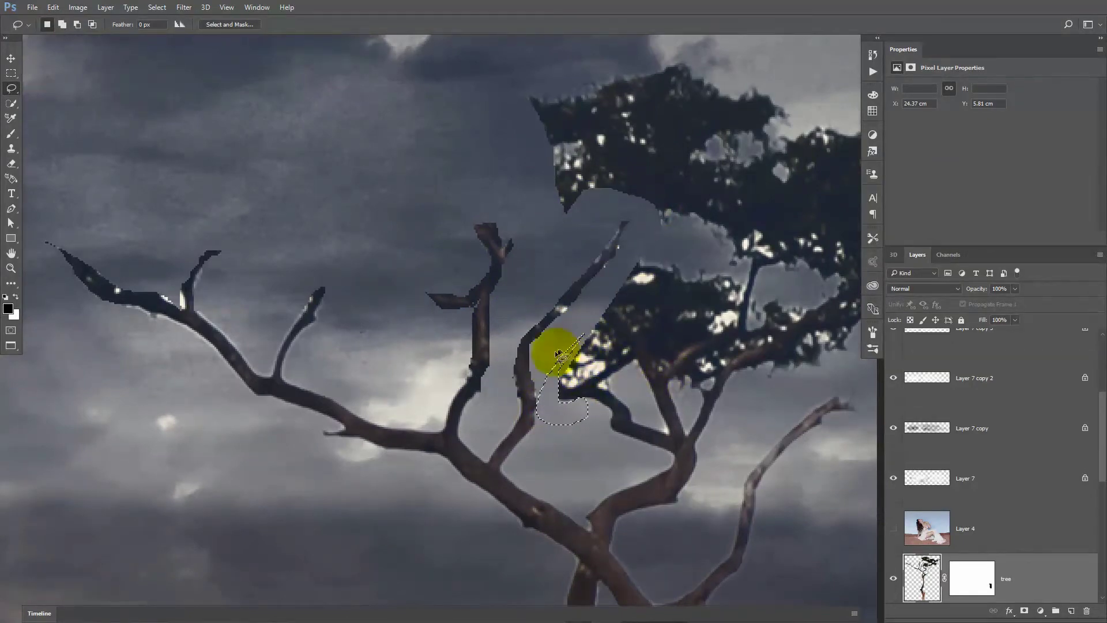
{"action": "left_click_drag", "start_coordinate": [686, 352], "coordinate": [563, 346]}
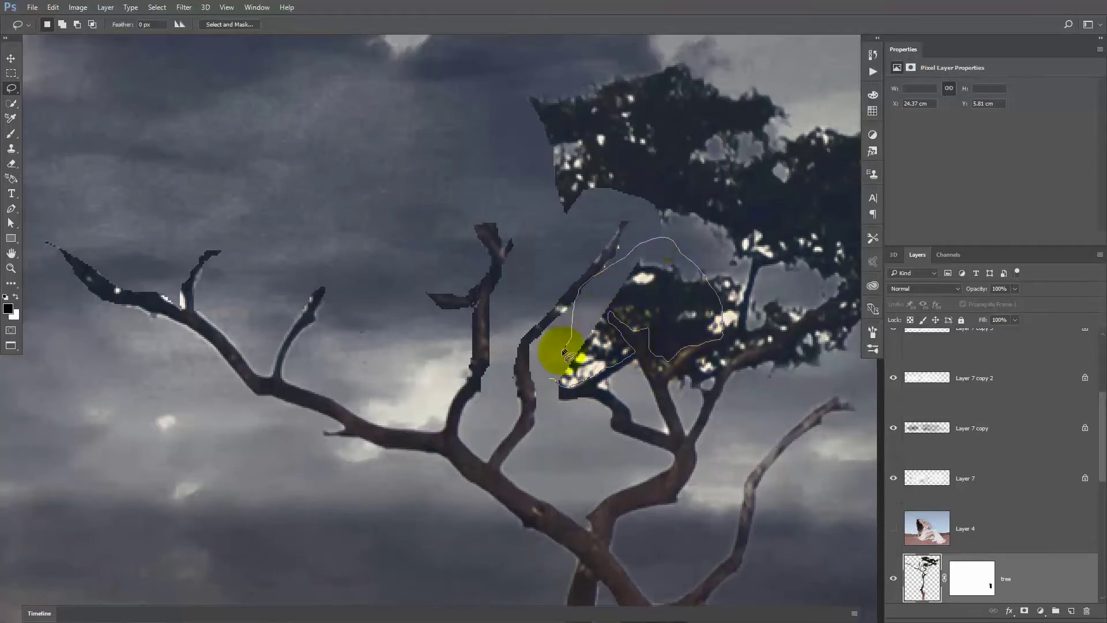
{"action": "key", "text": "Delete"}
{"action": "scroll", "coordinate": [499, 360], "scroll_direction": "right", "scroll_amount": 4}
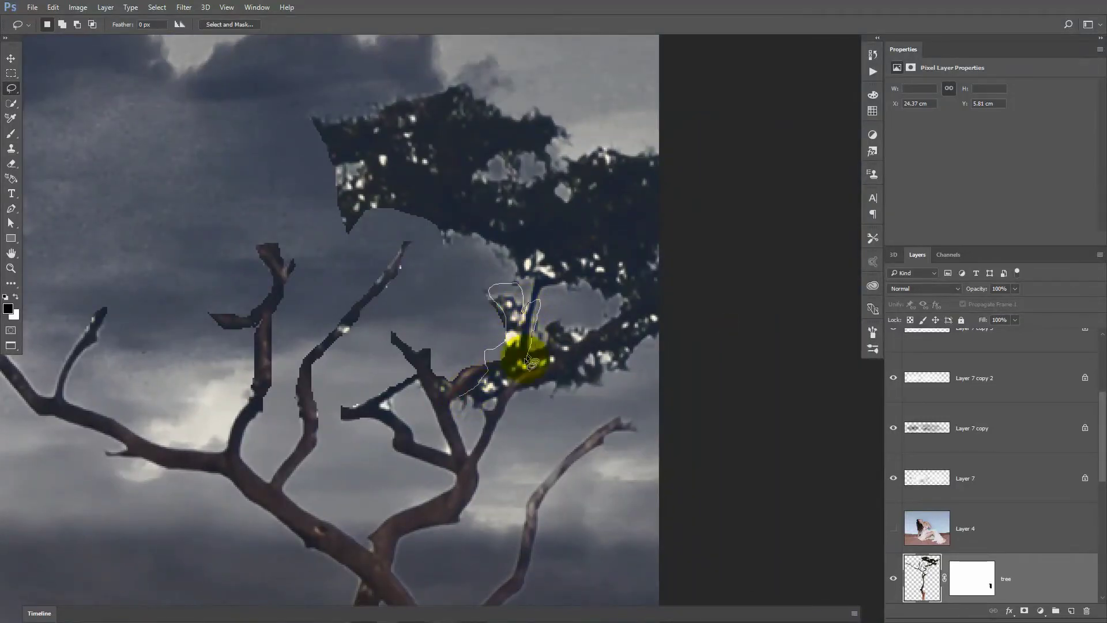
{"action": "left_click_drag", "start_coordinate": [526, 362], "coordinate": [531, 427]}
{"action": "key", "text": "Delete"}
Outline the remaining crown foliage, dismiss the error, deselect and fit the view
{"action": "left_click_drag", "start_coordinate": [489, 392], "coordinate": [594, 334]}
{"action": "mouse_move", "coordinate": [534, 398]}
{"action": "left_mouse_down"}
{"action": "mouse_move", "coordinate": [284, 226]}
{"action": "mouse_move", "coordinate": [496, 386]}
{"action": "left_mouse_up"}
{"action": "left_click", "coordinate": [539, 235]}
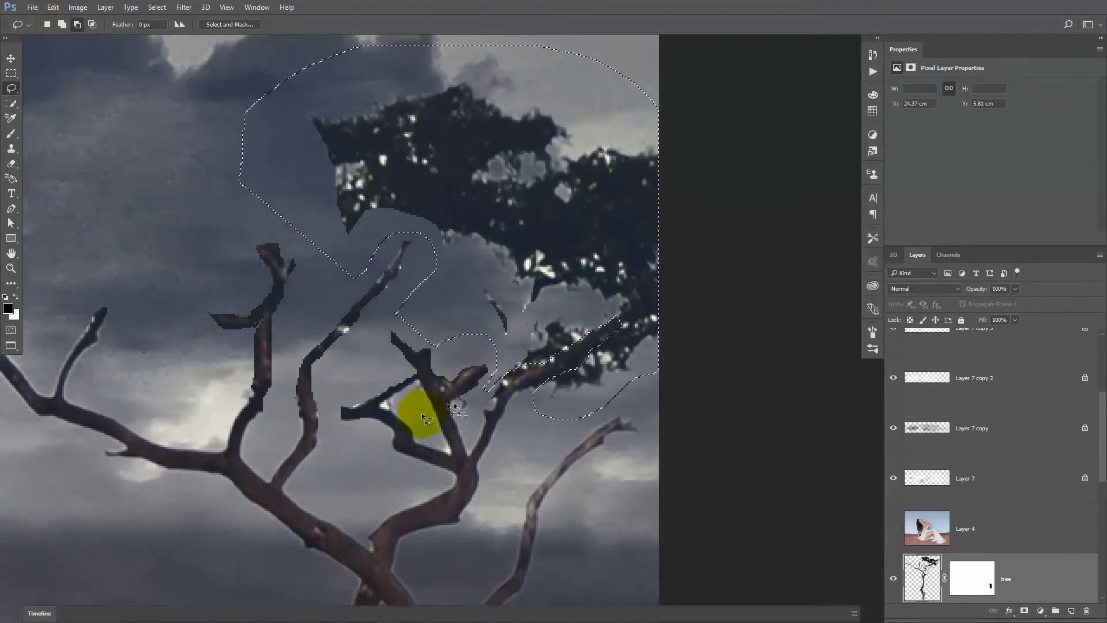
{"action": "key", "text": "ctrl+d"}
{"action": "key", "text": "ctrl+0"}
Reselect the tree layer from the canvas with the Move tool
{"action": "key", "text": "v"}
{"action": "right_click", "coordinate": [528, 439]}
{"action": "left_click", "coordinate": [542, 434]}
{"action": "right_click", "coordinate": [528, 437]}
{"action": "left_click", "coordinate": [548, 507]}
Enlarge the tree to about 212% and shift it up and left
{"action": "key", "text": "ctrl+t"}
{"action": "left_click_drag", "start_coordinate": [425, 295], "coordinate": [334, 172]}
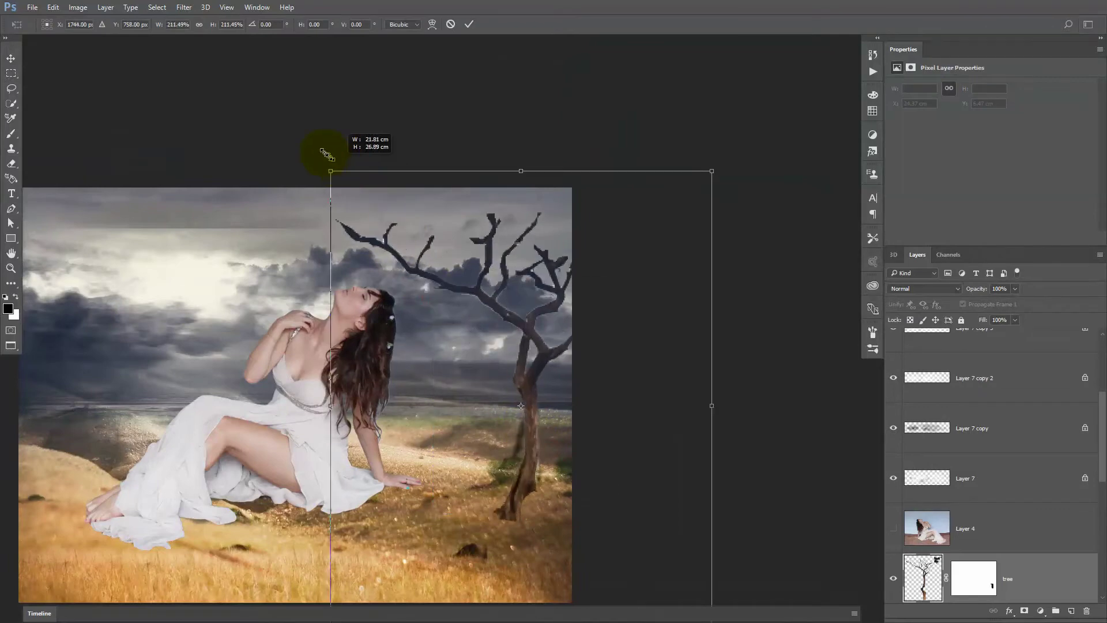
{"action": "left_click_drag", "start_coordinate": [534, 413], "coordinate": [515, 382]}
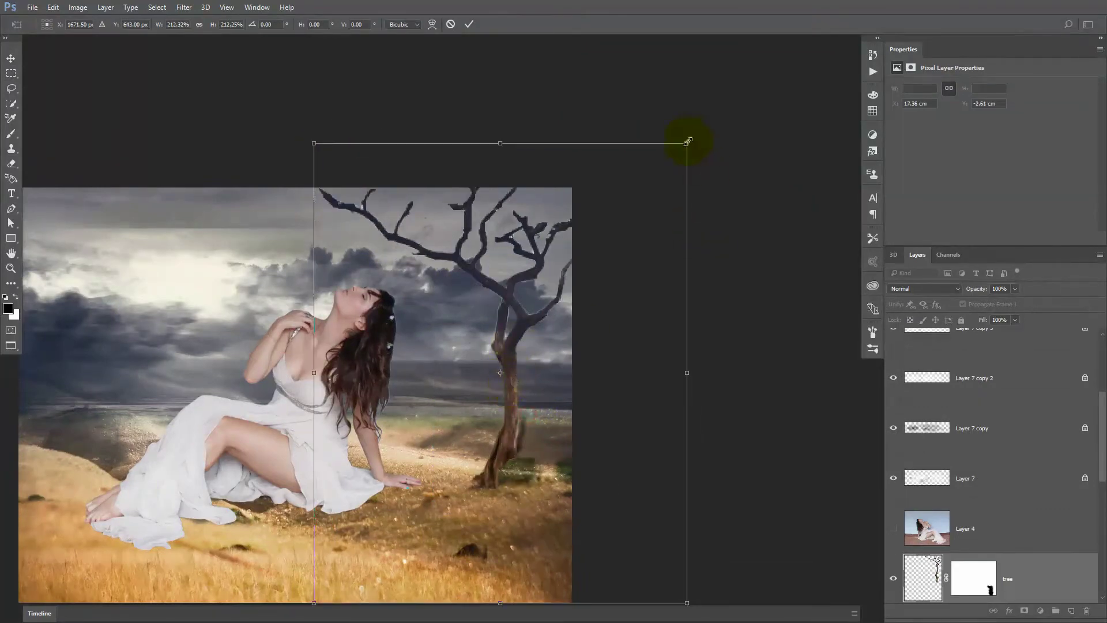
{"action": "left_click_drag", "start_coordinate": [688, 139], "coordinate": [713, 126]}
{"action": "key", "text": "ctrl+minus"}
{"action": "double_click", "coordinate": [535, 313]}
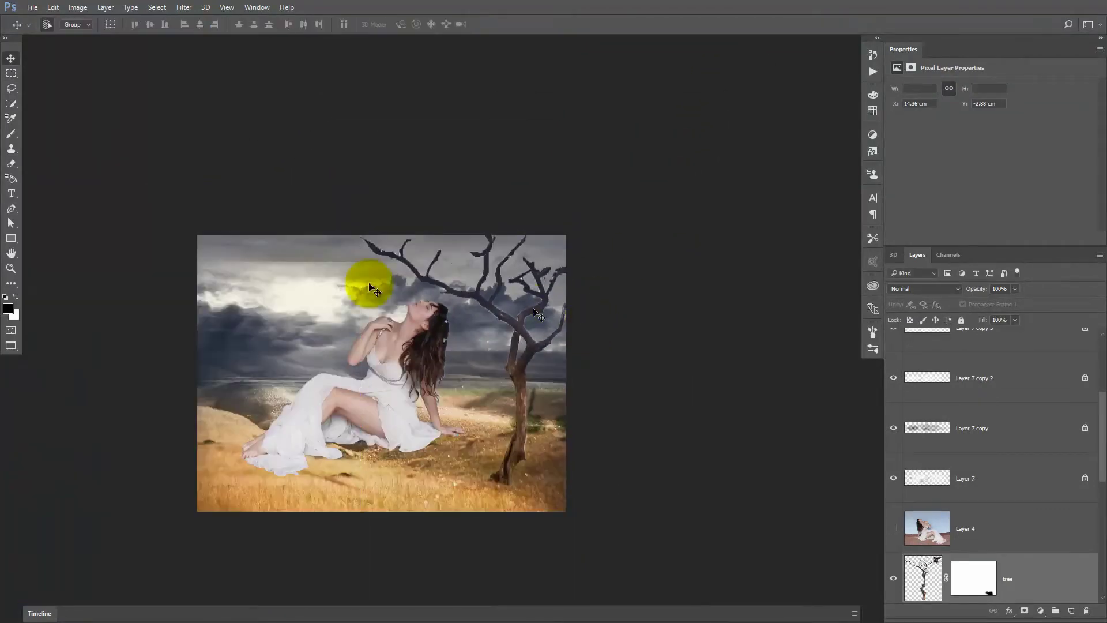
{"action": "key", "text": "ctrl+plus"}
Curve the lower trunk with Liquify's Forward Warp and apply it
{"action": "key", "text": "shift+ctrl+x"}
{"action": "left_click", "coordinate": [608, 264]}
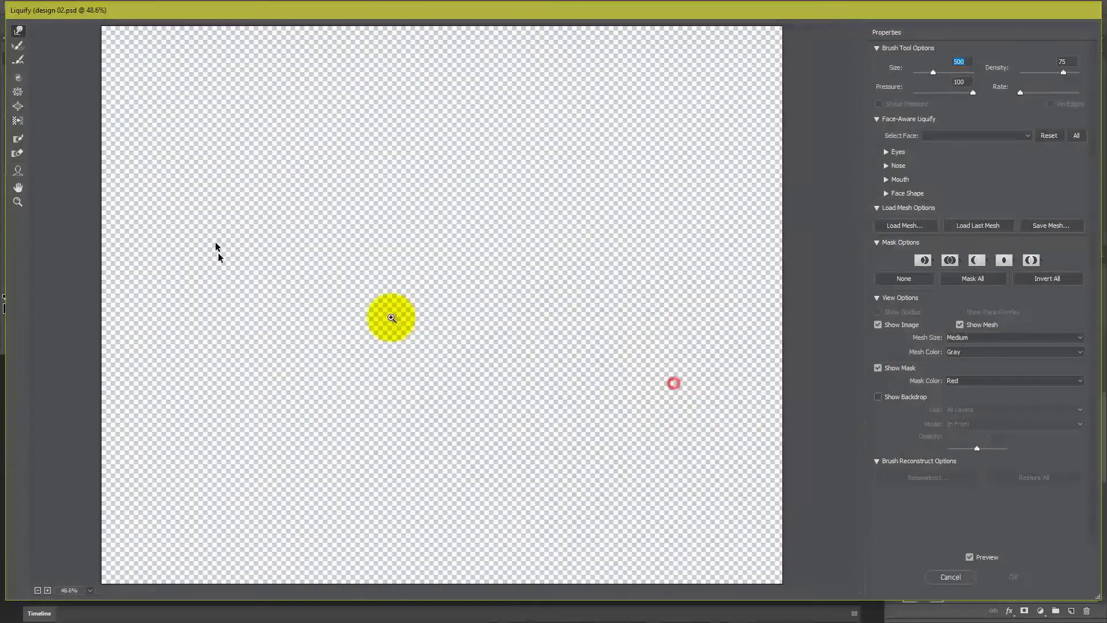
{"action": "left_click_drag", "start_coordinate": [452, 354], "coordinate": [716, 544]}
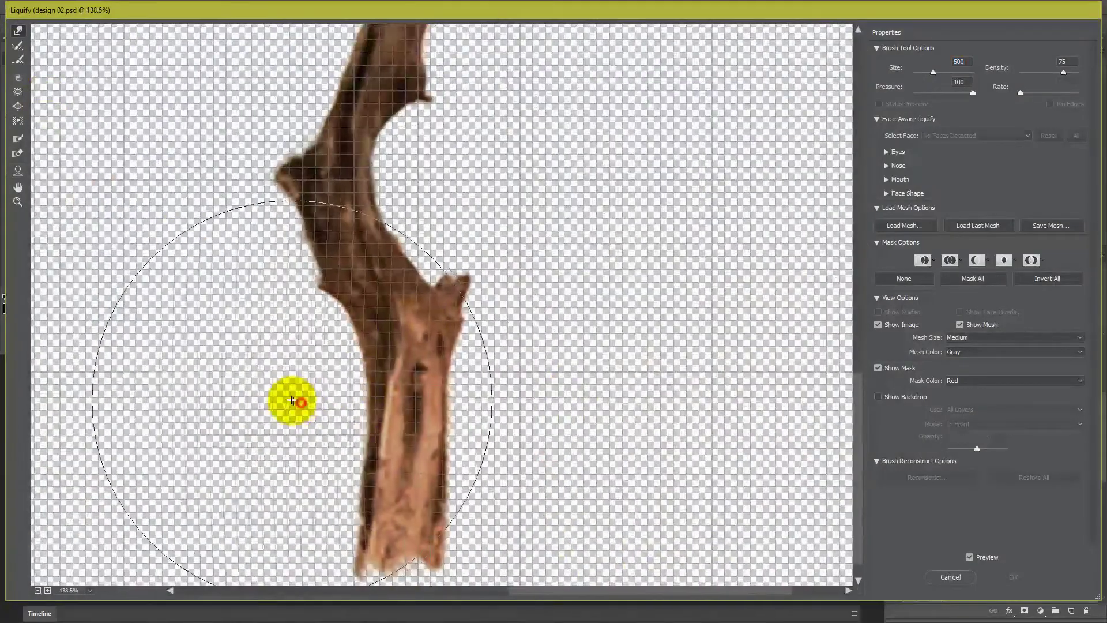
{"action": "left_click_drag", "start_coordinate": [298, 402], "coordinate": [470, 383]}
{"action": "scroll", "coordinate": [366, 178], "scroll_direction": "up", "scroll_amount": 5}
{"action": "key", "text": "ctrl+0"}
{"action": "left_click", "coordinate": [1013, 577]}
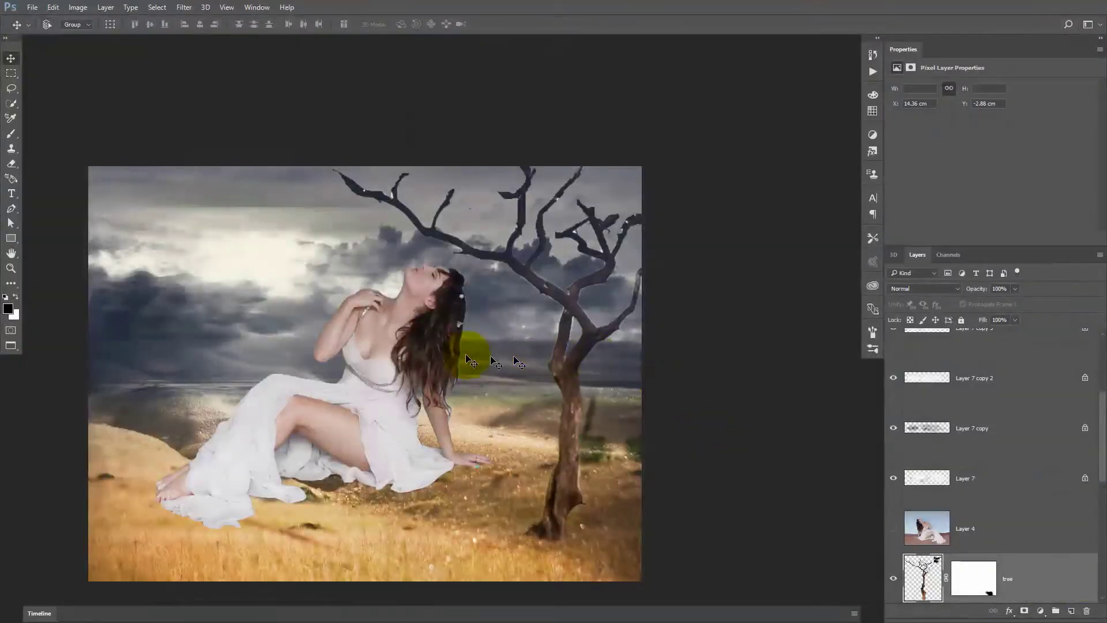
Move Layer 4 copy and Layer 8 together down and to the right
{"action": "key", "text": "alt+period"}
{"action": "left_click", "coordinate": [1003, 443], "text": "ctrl"}
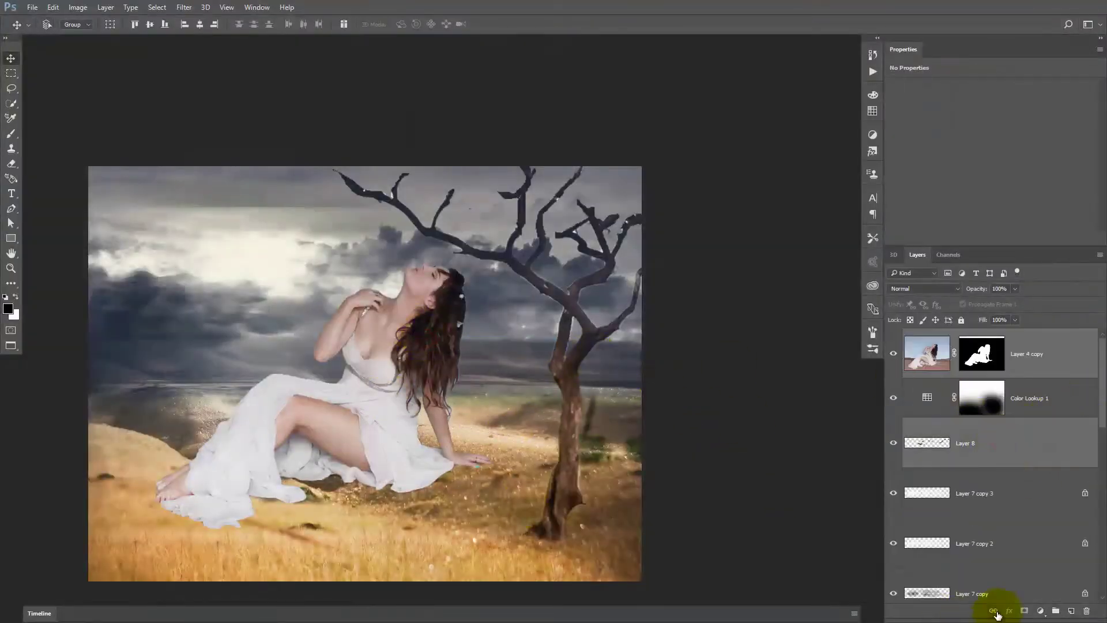
{"action": "key", "text": "ctrl+t"}
{"action": "left_click_drag", "start_coordinate": [265, 482], "coordinate": [302, 519]}
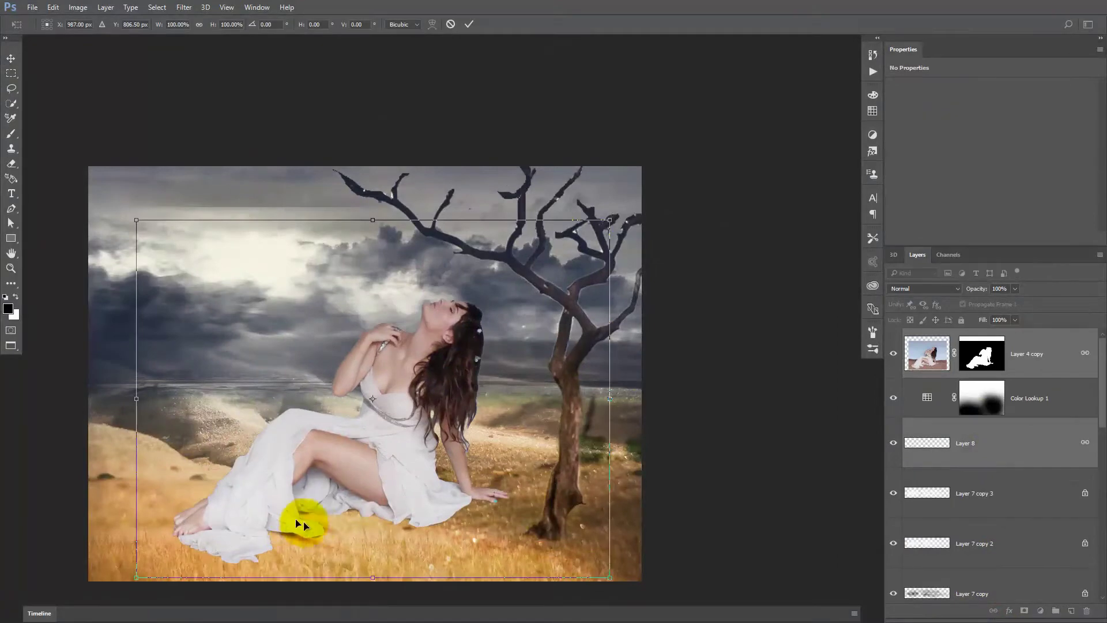
{"action": "key", "text": "ctrl+s"}
{"action": "key", "text": "Return"}
Move the tree layer toward the right edge and shrink it to about 90%
{"action": "key", "text": "ctrl+t"}
{"action": "key", "text": "alt+bracketright"}
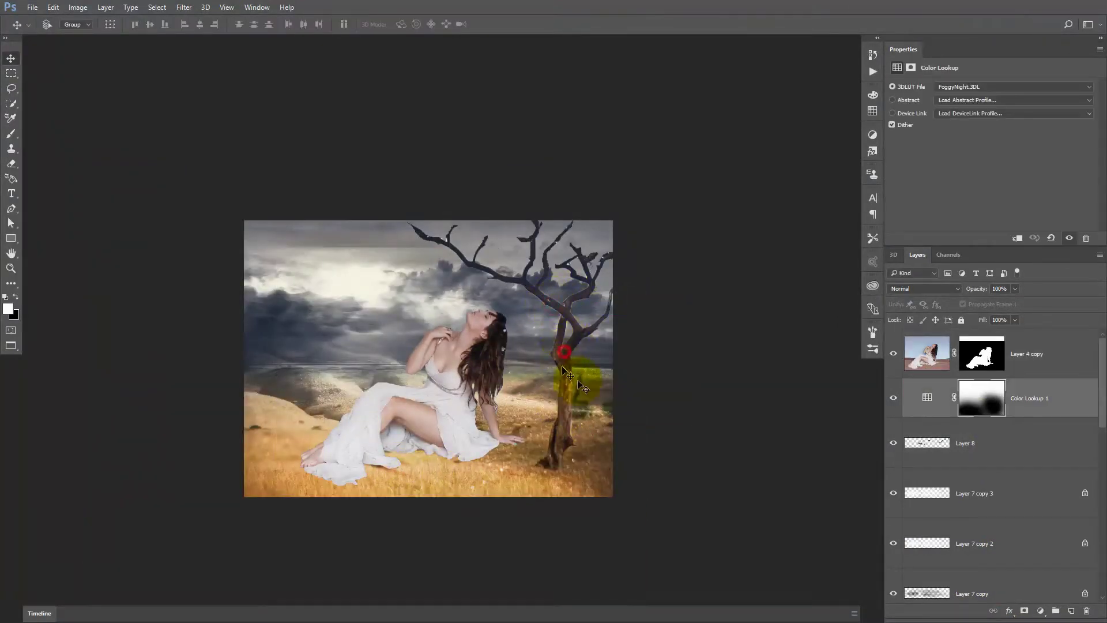
{"action": "key", "text": "alt+bracketleft"}
{"action": "right_click", "coordinate": [565, 423]}
{"action": "left_click", "coordinate": [579, 421]}
{"action": "key", "text": "ctrl+t"}
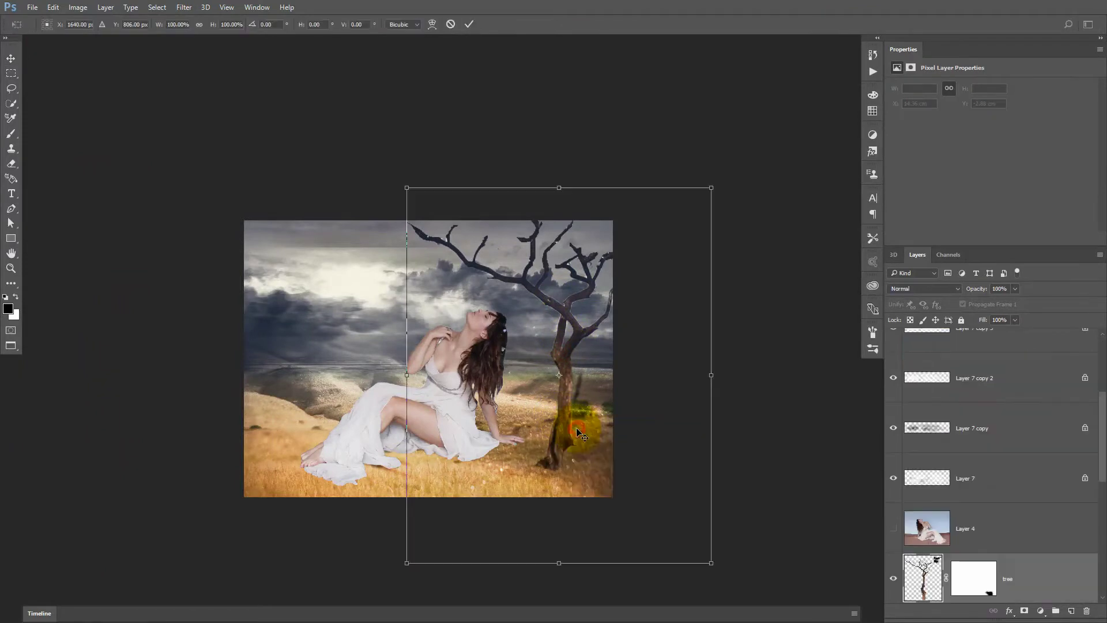
{"action": "left_click_drag", "start_coordinate": [580, 424], "coordinate": [586, 382]}
{"action": "left_click_drag", "start_coordinate": [732, 136], "coordinate": [715, 159]}
{"action": "left_click_drag", "start_coordinate": [599, 283], "coordinate": [600, 286]}
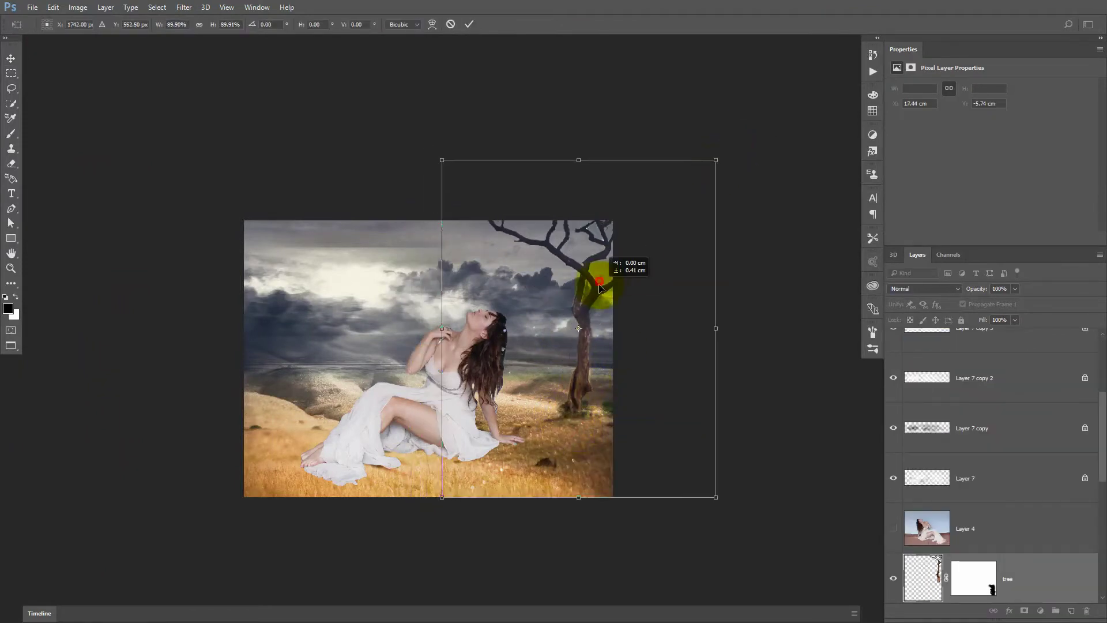
{"action": "key", "text": "Return"}
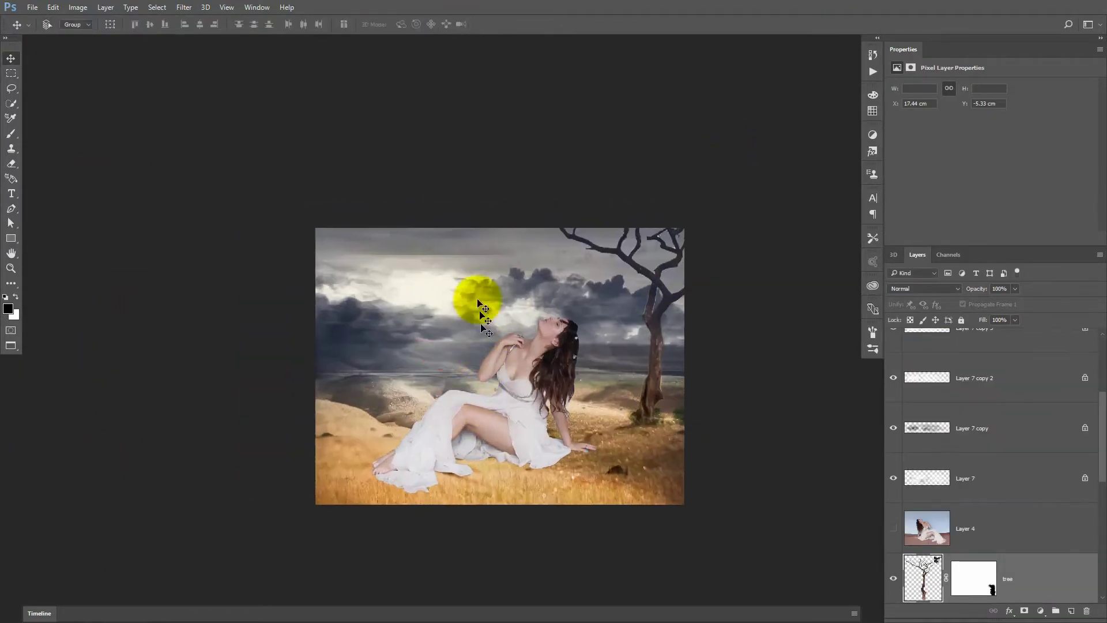
{"action": "left_click", "coordinate": [1041, 611]}
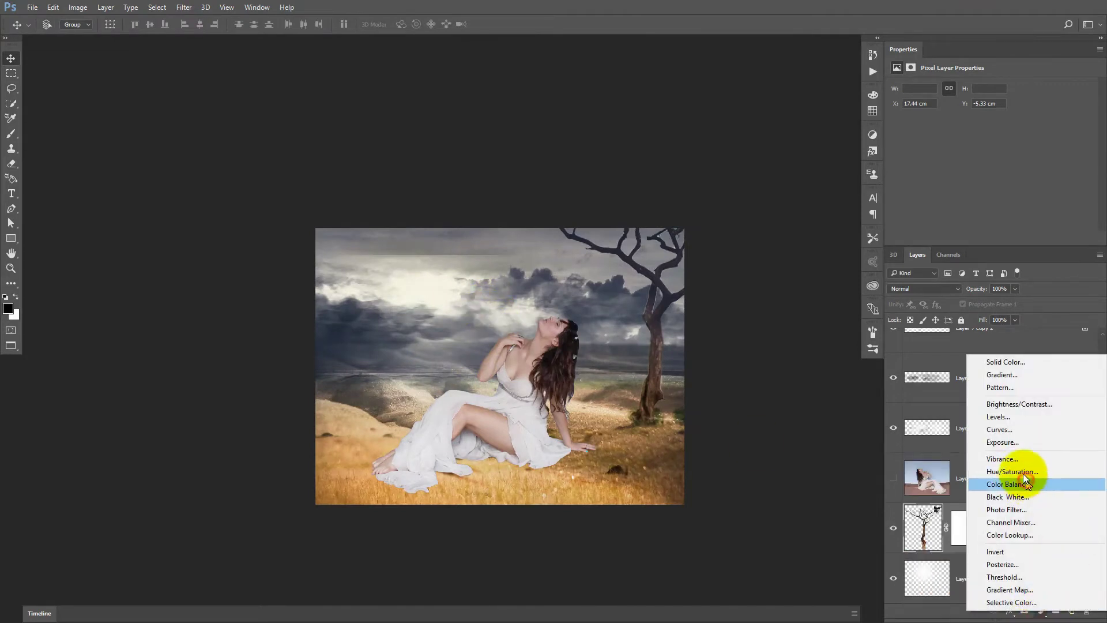
Add a Color Balance layer shifting midtones toward magenta, masked with a vertical gradient
{"action": "left_click", "coordinate": [1026, 480]}
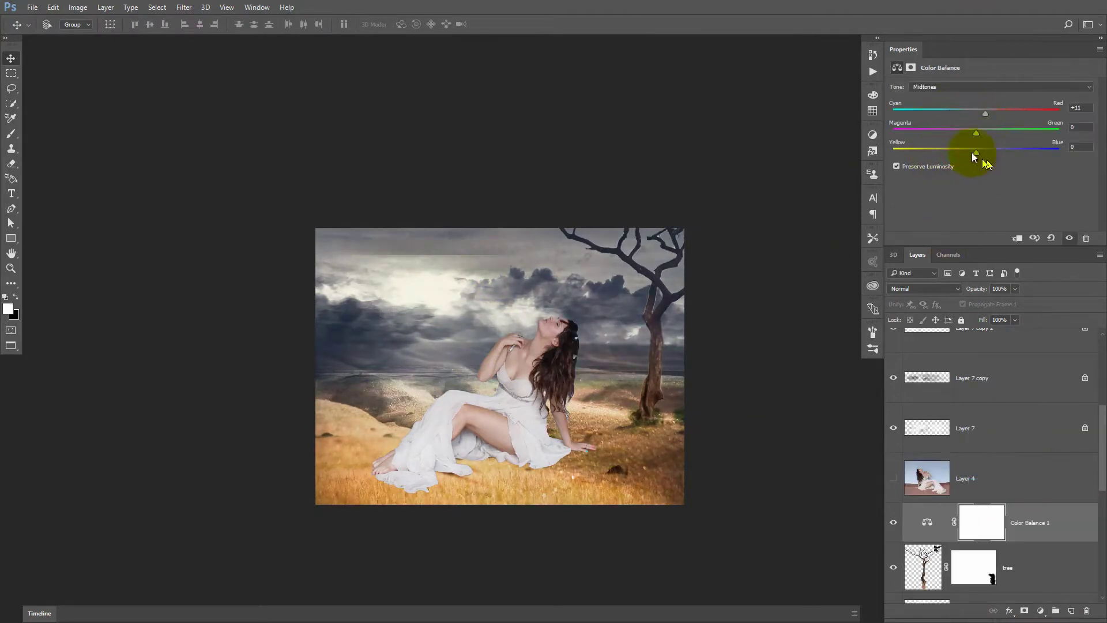
{"action": "left_click_drag", "start_coordinate": [977, 133], "coordinate": [956, 133]}
{"action": "left_click", "coordinate": [976, 528]}
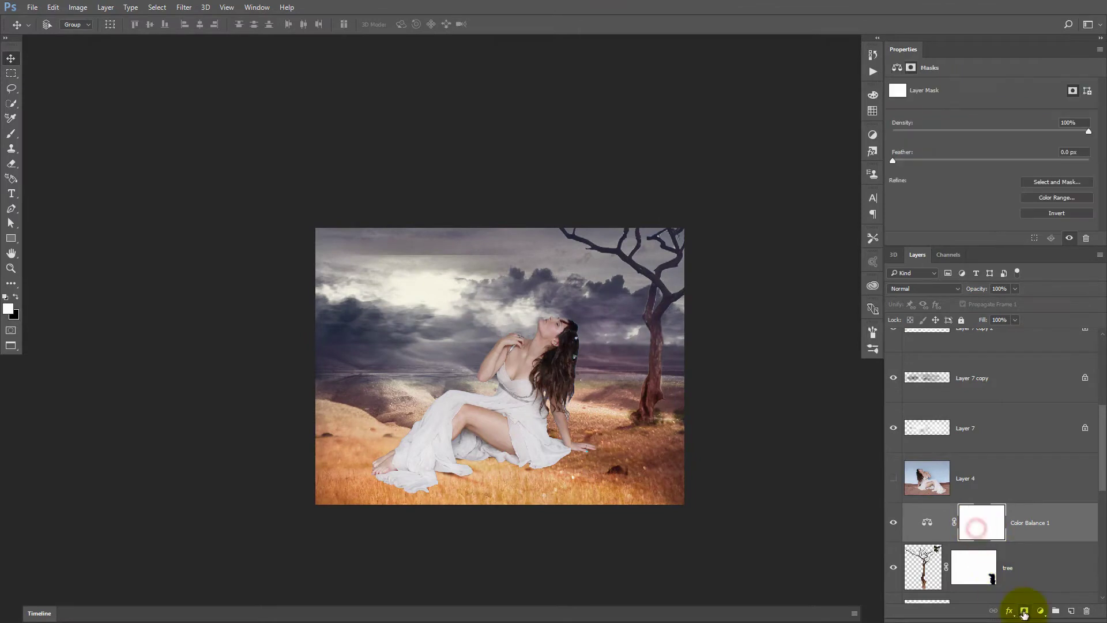
{"action": "left_click", "coordinate": [11, 282]}
{"action": "left_click", "coordinate": [52, 566]}
{"action": "left_click_drag", "start_coordinate": [467, 225], "coordinate": [459, 349]}
Reset colours to black and white, reselect the Gradient tool, and pick Color Lookup 1
{"action": "key", "text": "v"}
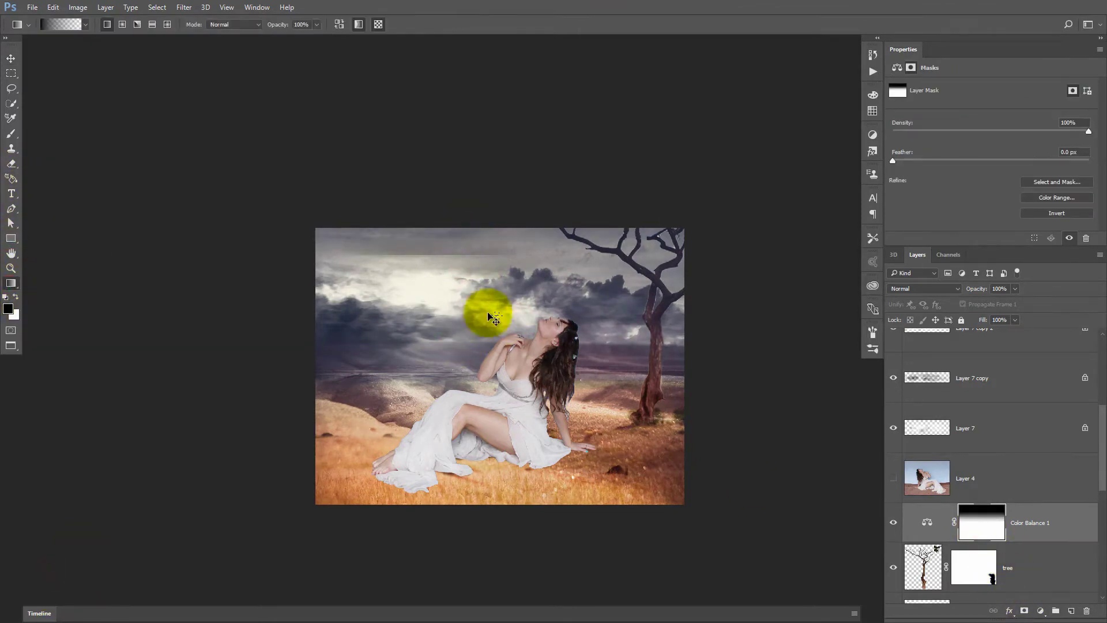
{"action": "left_click", "coordinate": [575, 406]}
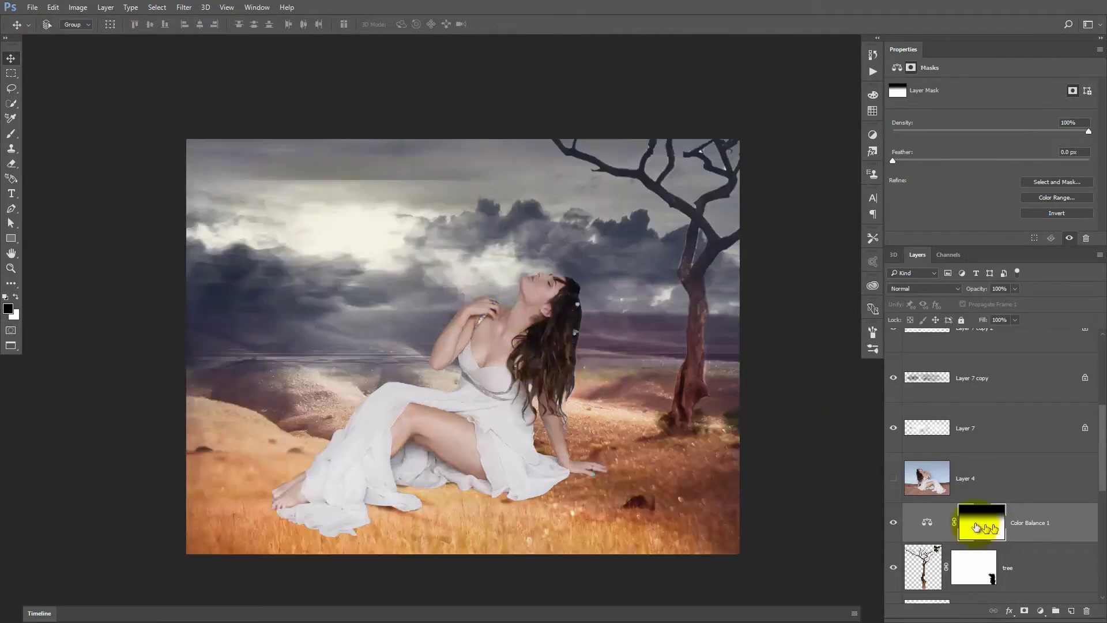
{"action": "left_click", "coordinate": [7, 298]}
{"action": "left_click", "coordinate": [11, 283]}
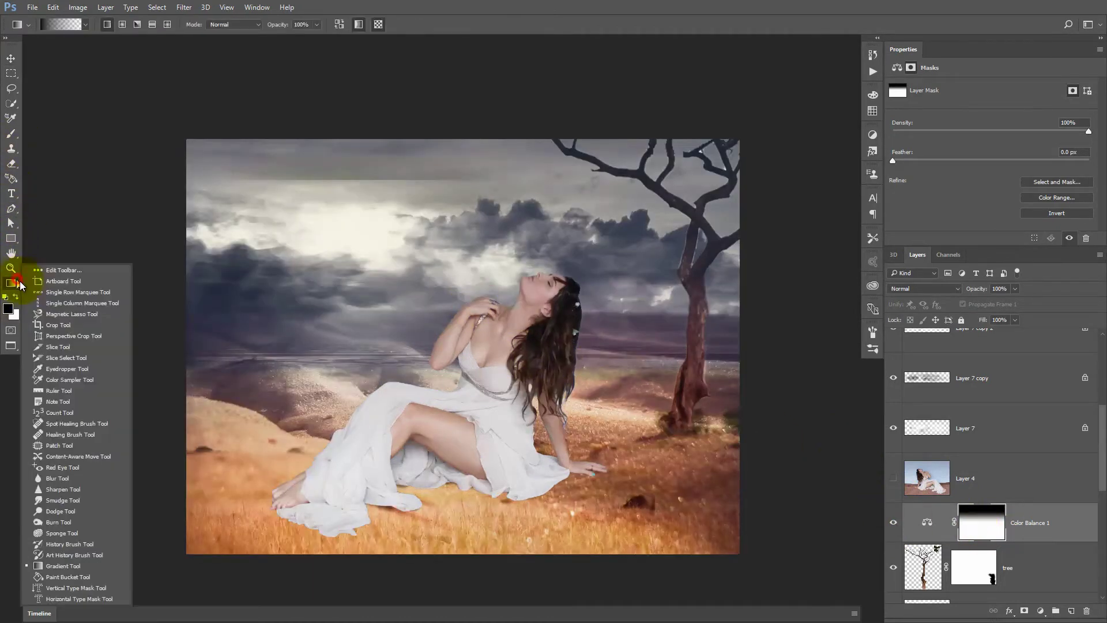
{"action": "left_click", "coordinate": [348, 304]}
{"action": "key", "text": "v"}
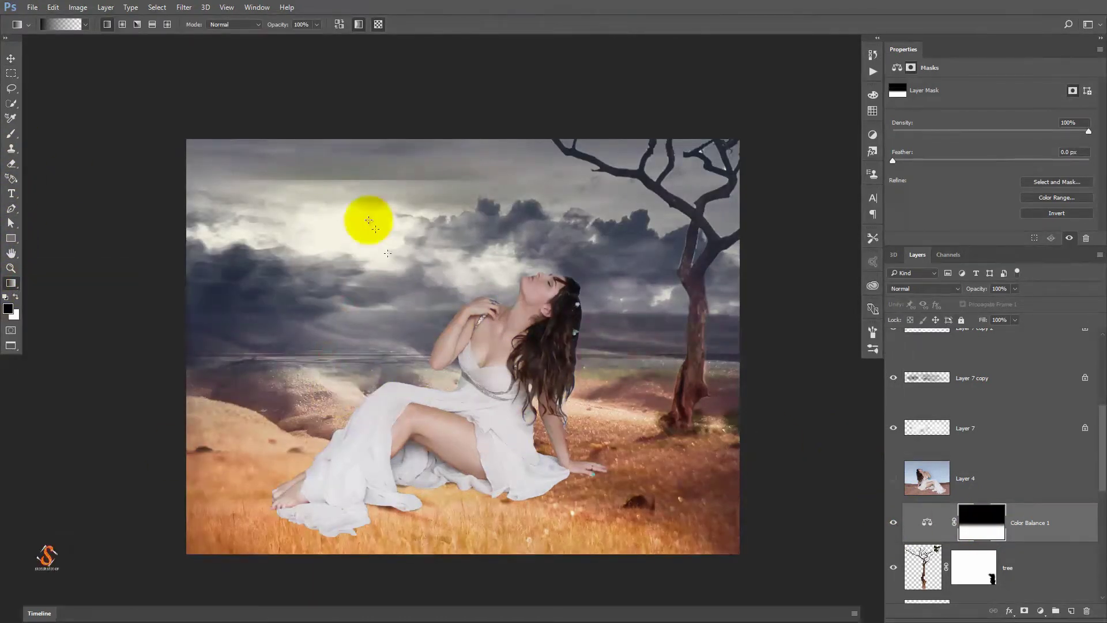
{"action": "right_click", "coordinate": [392, 181]}
{"action": "left_click", "coordinate": [404, 189]}
Move and enlarge Layer 5 and Layer 5 copy together
{"action": "scroll", "coordinate": [956, 443], "scroll_direction": "down", "scroll_amount": 5}
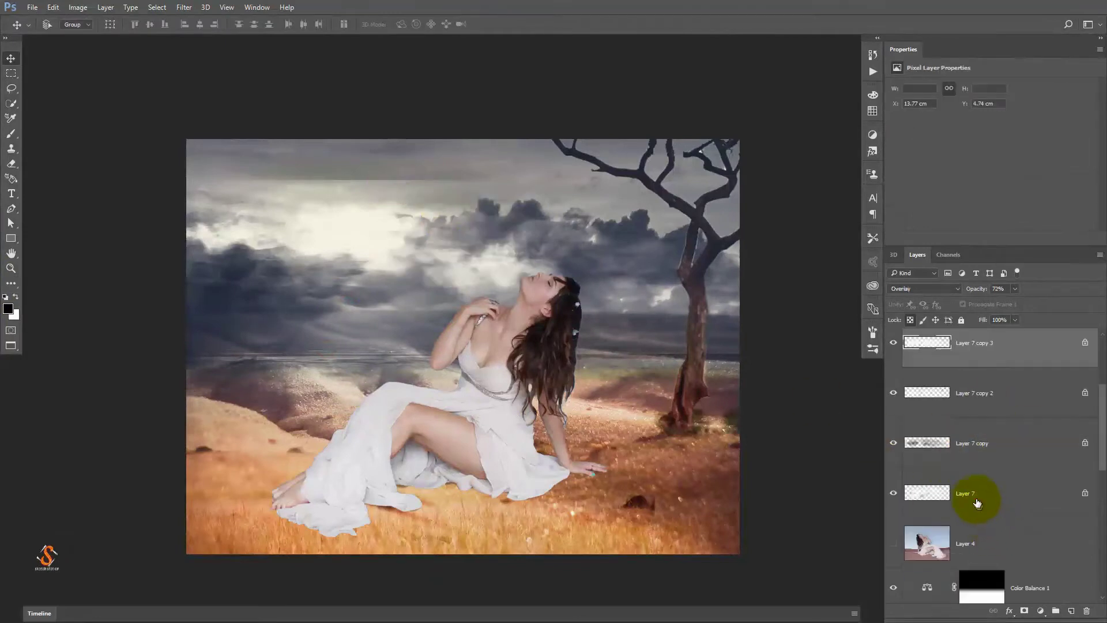
{"action": "scroll", "coordinate": [976, 494], "scroll_direction": "down", "scroll_amount": 5}
{"action": "left_click", "coordinate": [974, 532]}
{"action": "left_click", "coordinate": [965, 583], "text": "shift"}
{"action": "key", "text": "ctrl+t"}
{"action": "mouse_move", "coordinate": [450, 251]}
{"action": "left_mouse_down"}
{"action": "mouse_move", "coordinate": [454, 265]}
{"action": "mouse_move", "coordinate": [440, 239]}
{"action": "left_mouse_up"}
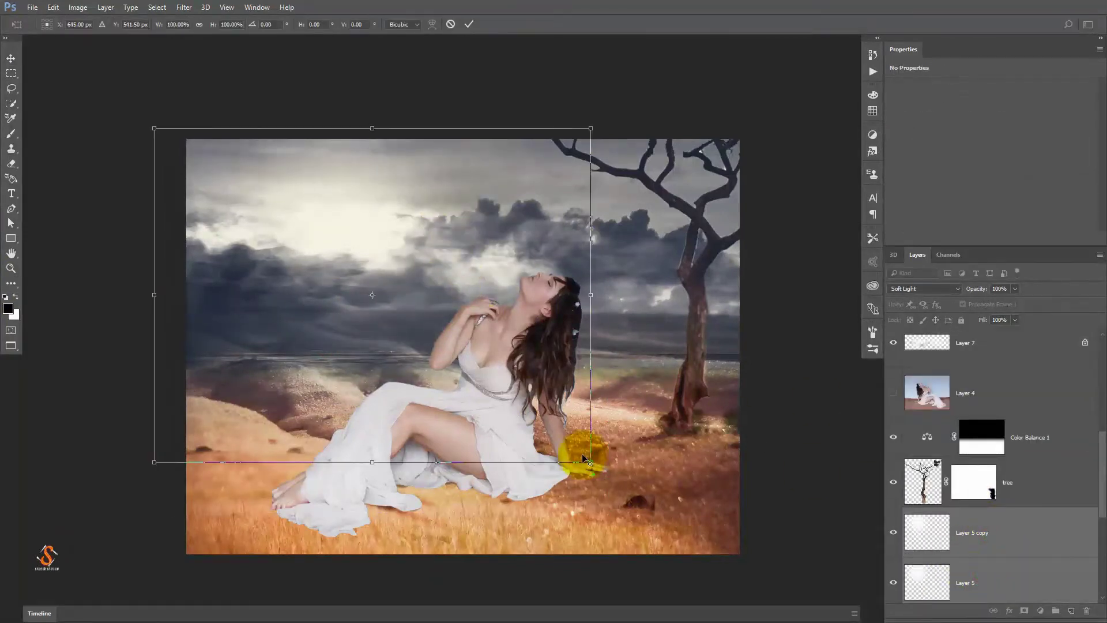
{"action": "left_click_drag", "start_coordinate": [583, 452], "coordinate": [648, 482]}
{"action": "key", "text": "Return"}
{"action": "key", "text": "ctrl+minus"}
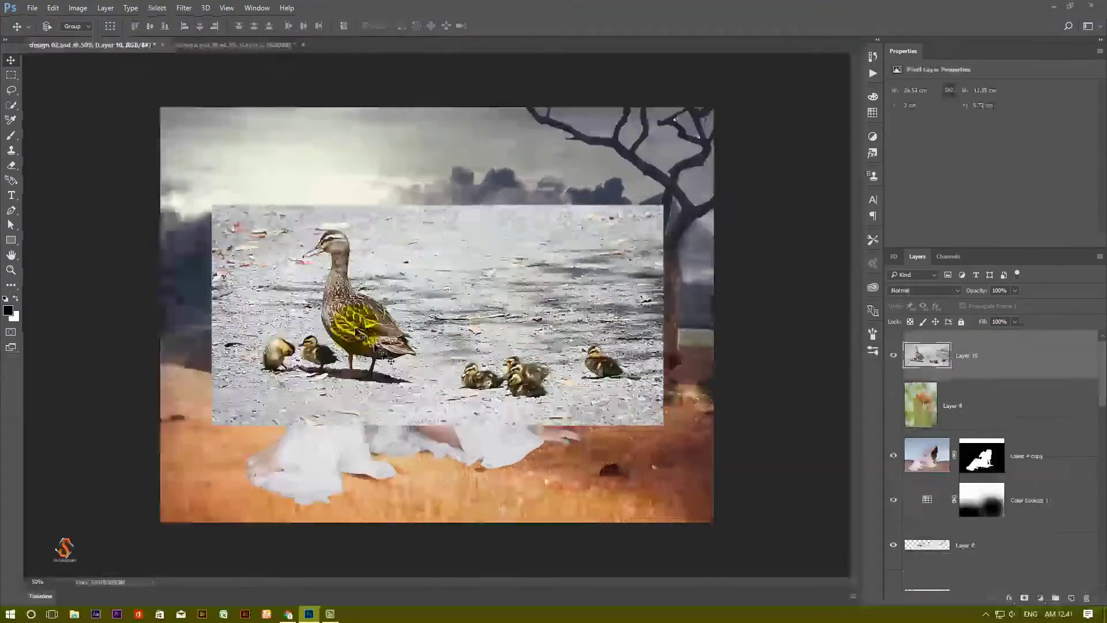
Quick-select the mother duck's head, a duckling's head and the ducklings' backs on Layer 10
{"action": "left_click_drag", "start_coordinate": [246, 225], "coordinate": [338, 287]}
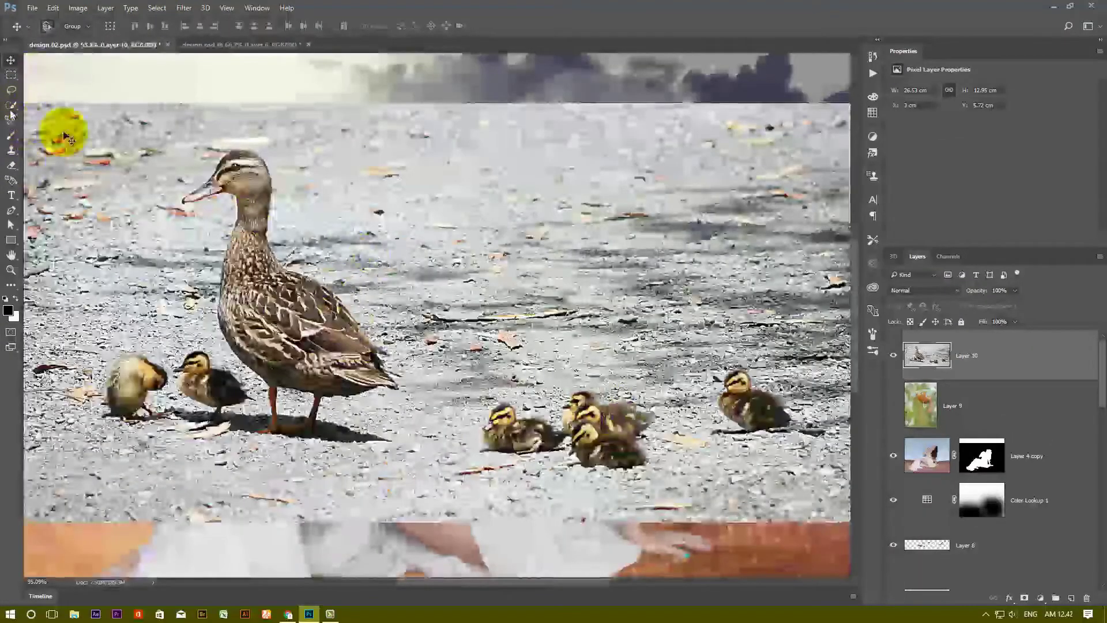
{"action": "scroll", "coordinate": [249, 244], "scroll_direction": "up", "scroll_amount": 1}
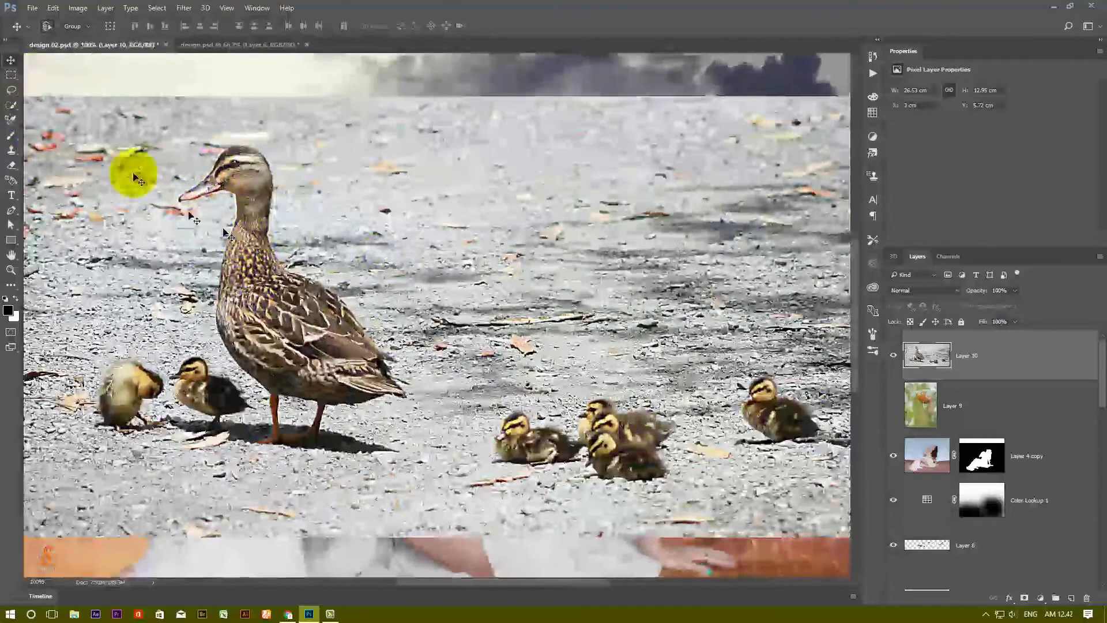
{"action": "left_click", "coordinate": [12, 105]}
{"action": "left_click_drag", "start_coordinate": [189, 198], "coordinate": [238, 163]}
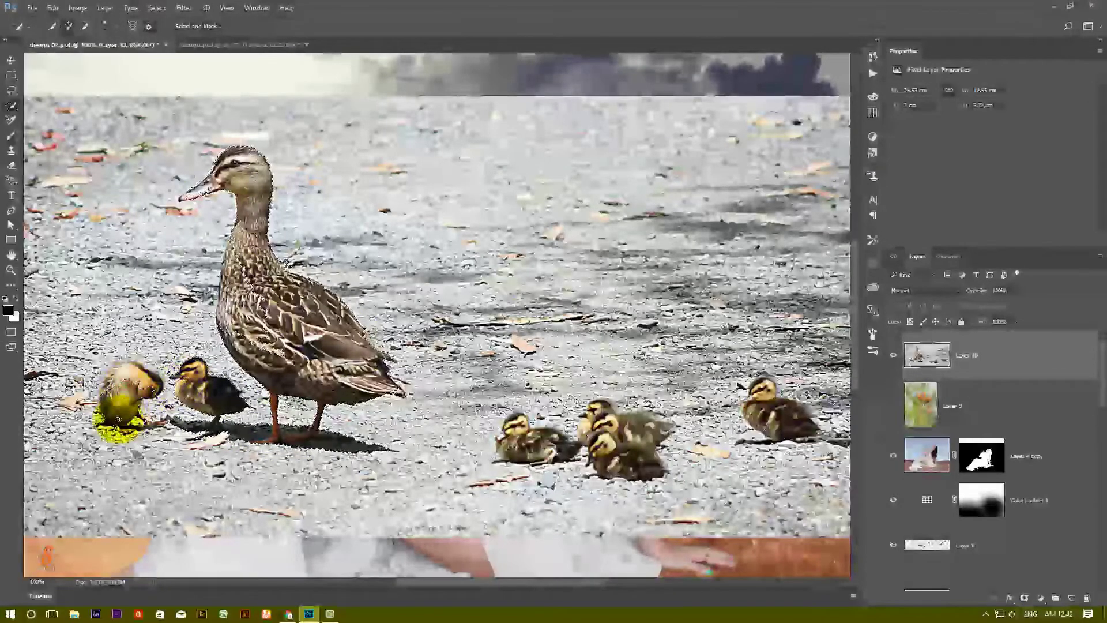
{"action": "scroll", "coordinate": [159, 394], "scroll_direction": "up", "scroll_amount": 2}
{"action": "left_click", "coordinate": [319, 208]}
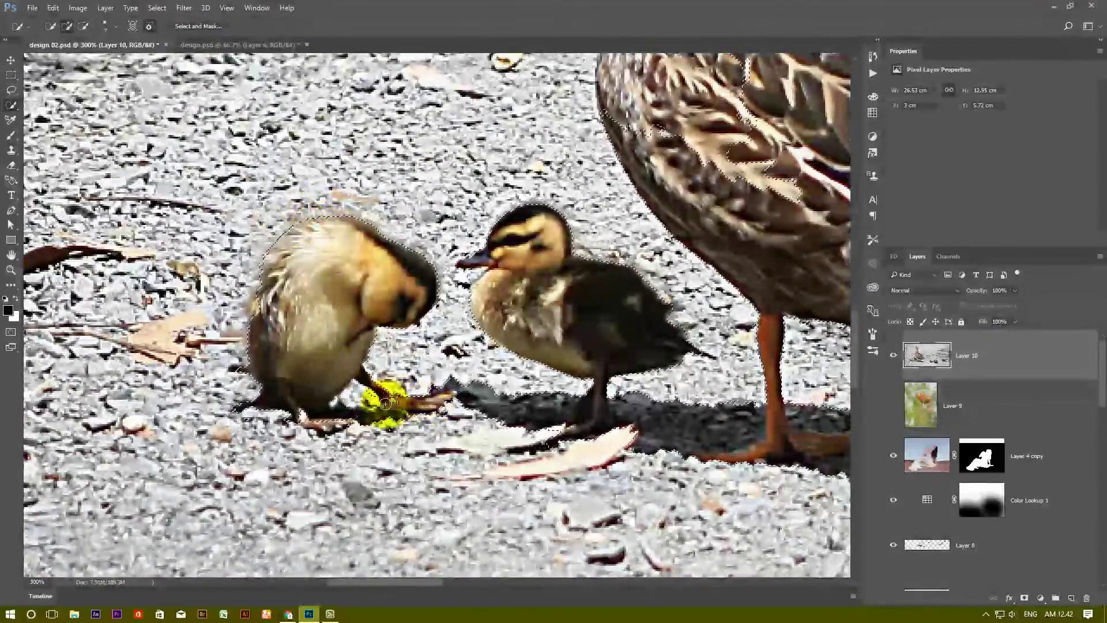
{"action": "scroll", "coordinate": [354, 306], "scroll_direction": "right", "scroll_amount": 5}
{"action": "scroll", "coordinate": [354, 307], "scroll_direction": "down", "scroll_amount": 1}
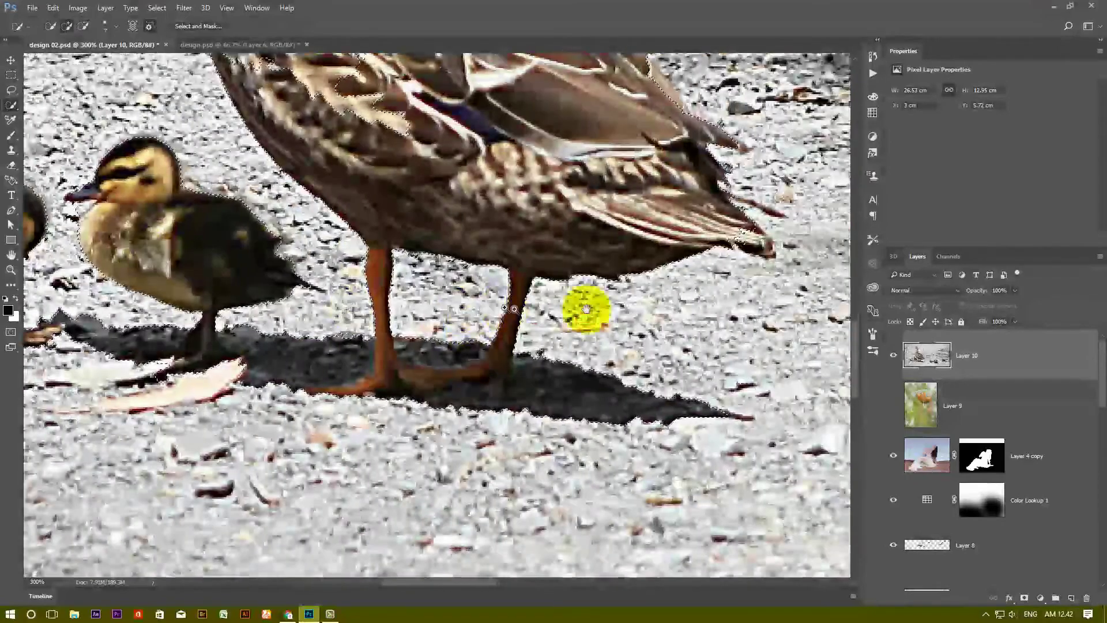
{"action": "scroll", "coordinate": [515, 309], "scroll_direction": "right", "scroll_amount": 5}
{"action": "scroll", "coordinate": [514, 309], "scroll_direction": "down", "scroll_amount": 2}
{"action": "scroll", "coordinate": [482, 336], "scroll_direction": "right", "scroll_amount": 5}
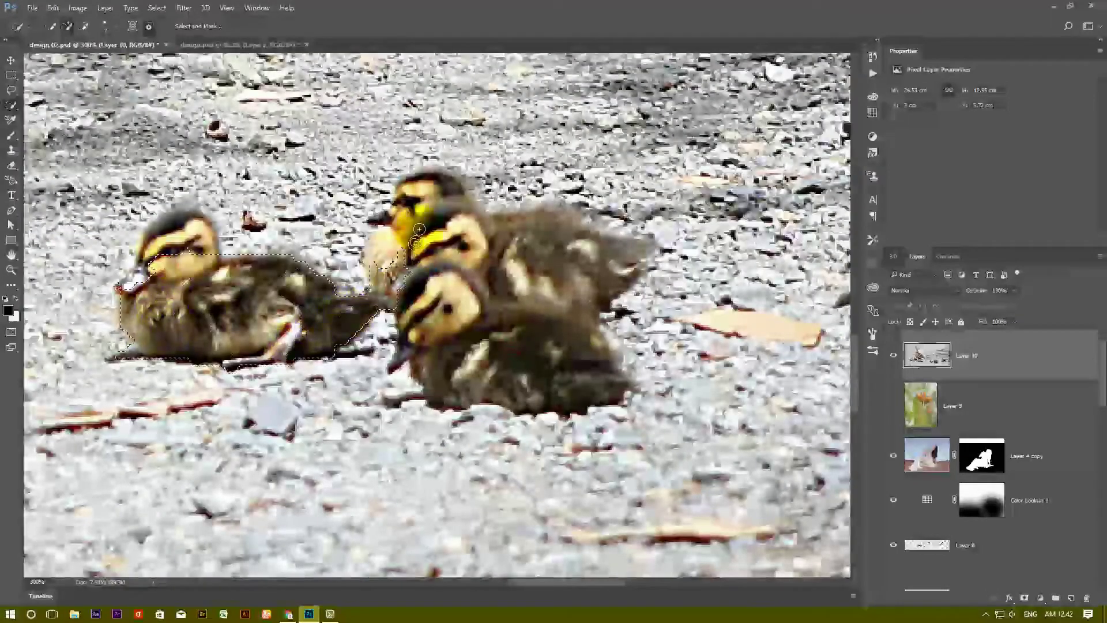
{"action": "left_click_drag", "start_coordinate": [555, 205], "coordinate": [659, 221]}
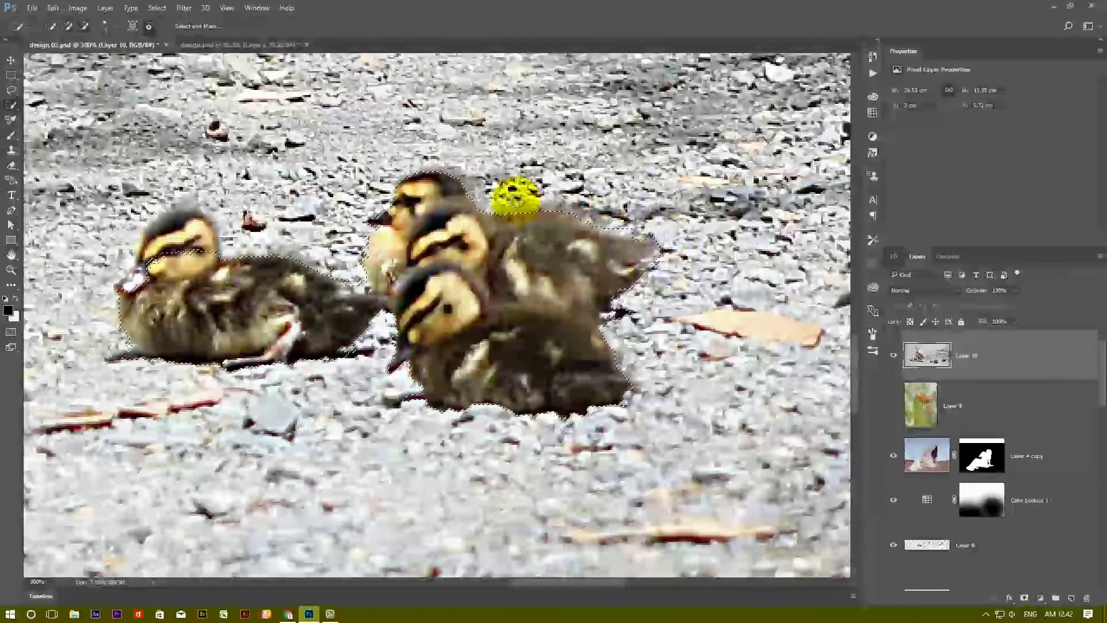
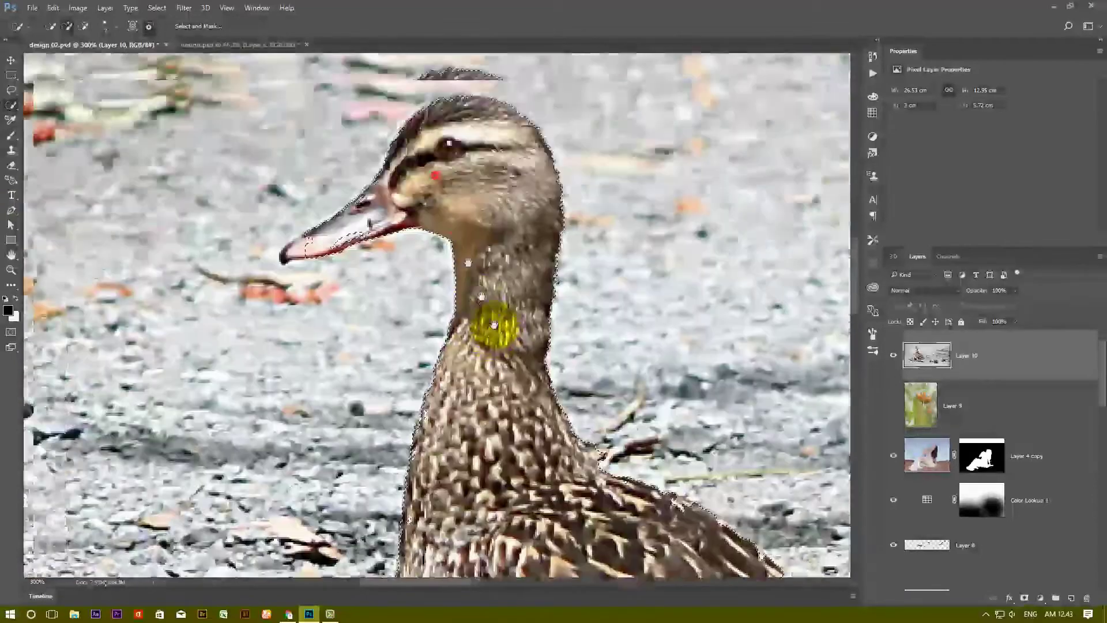
Quick-select the mother duck and ducklings, fit the view, and enter Select and Mask
{"action": "left_click_drag", "start_coordinate": [494, 325], "coordinate": [461, 194]}
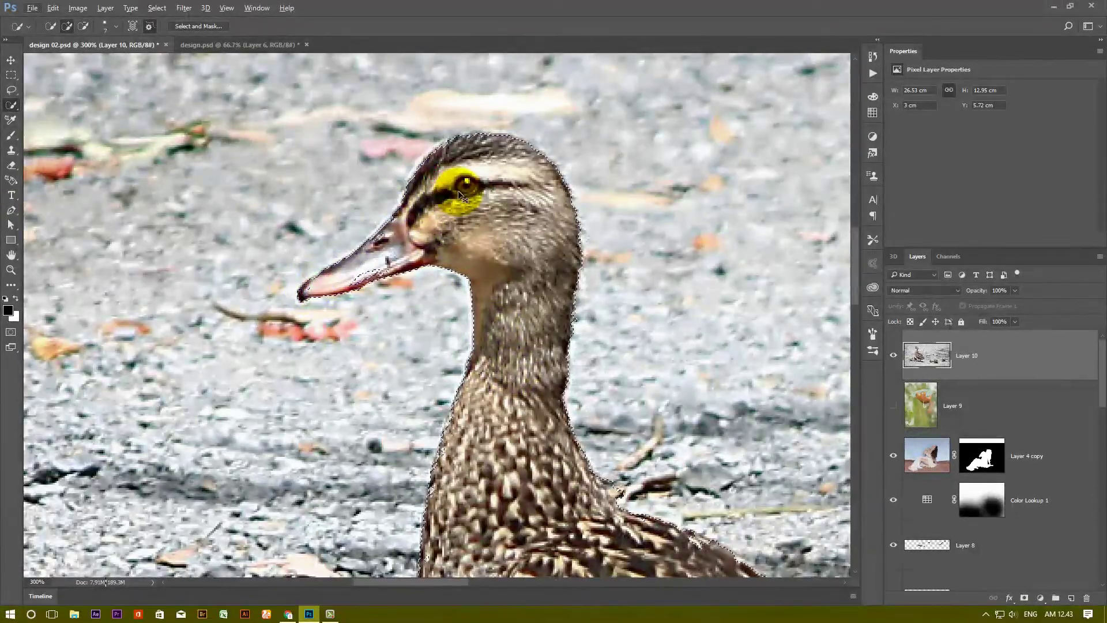
{"action": "key", "text": "ctrl+minus"}
{"action": "key", "text": "ctrl+minus"}
{"action": "key", "text": "ctrl+minus"}
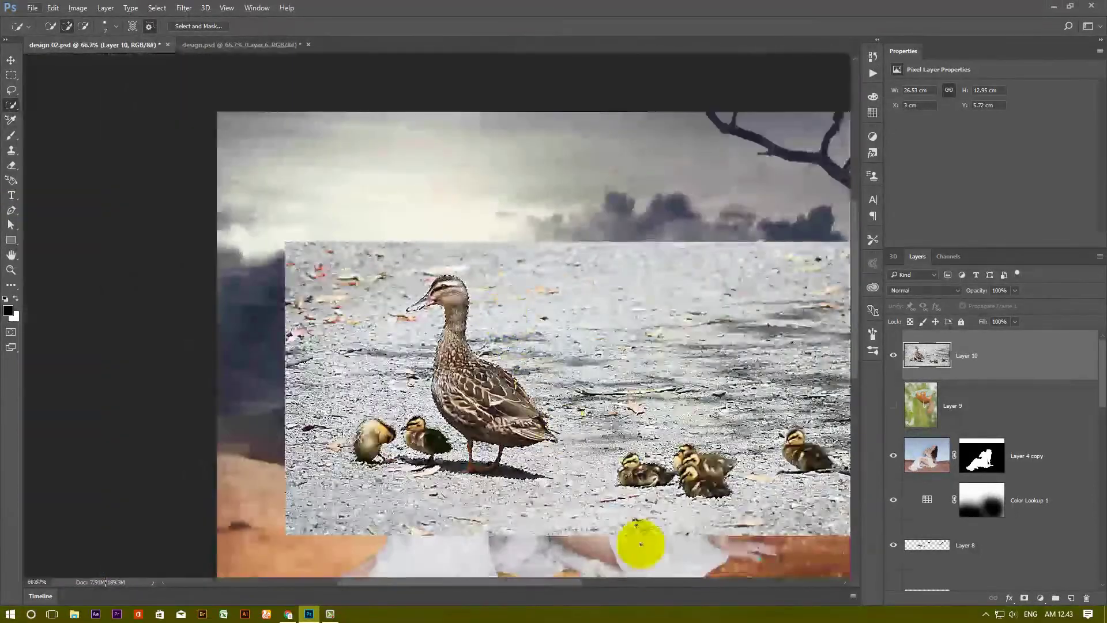
{"action": "scroll", "coordinate": [796, 464], "scroll_direction": "up", "scroll_amount": 3}
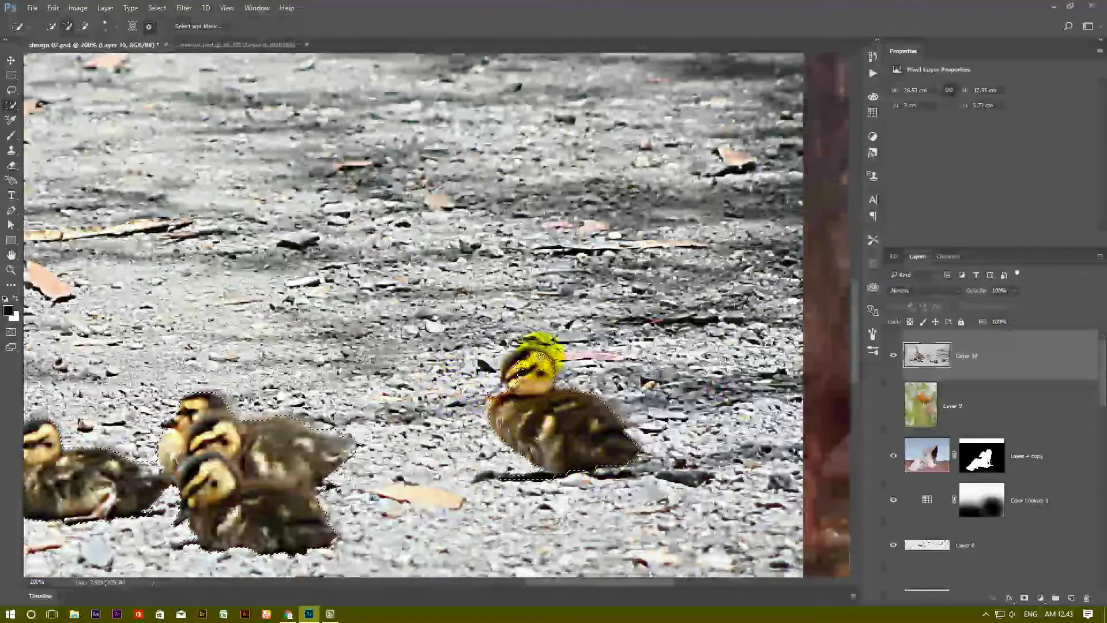
{"action": "mouse_move", "coordinate": [519, 369]}
{"action": "left_mouse_down"}
{"action": "mouse_move", "coordinate": [524, 425]}
{"action": "mouse_move", "coordinate": [507, 371]}
{"action": "left_mouse_up"}
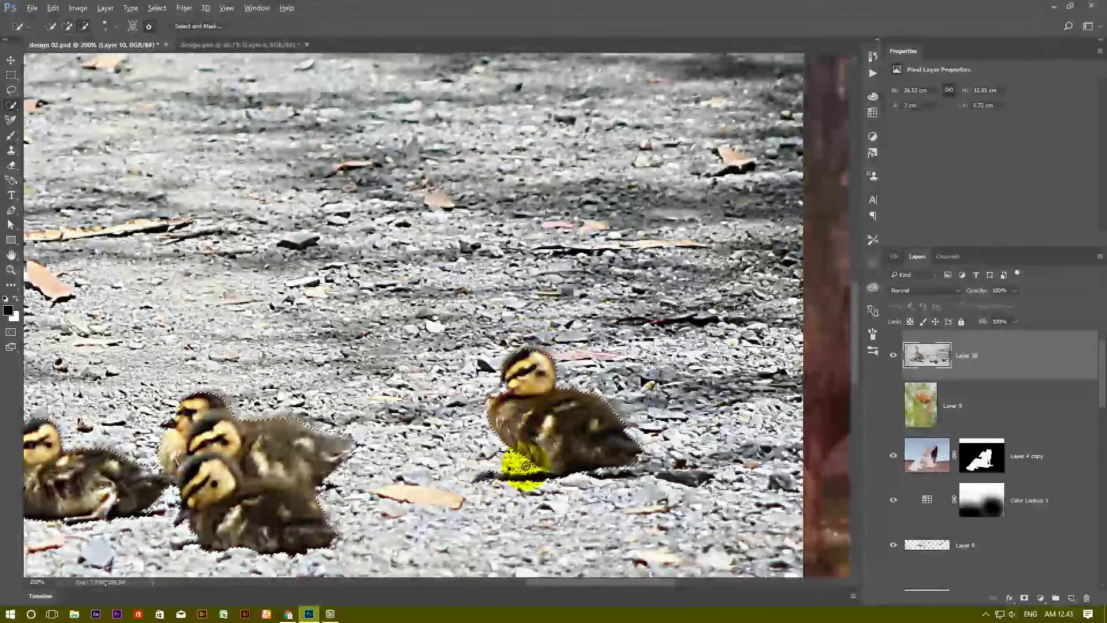
{"action": "key", "text": "ctrl+0"}
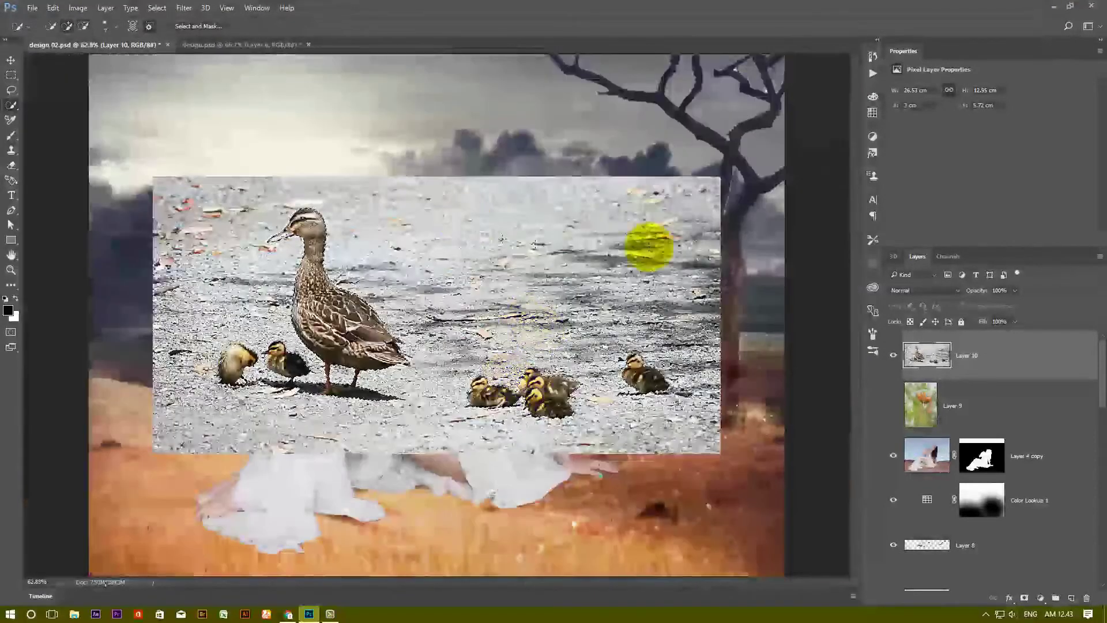
{"action": "left_click", "coordinate": [198, 26]}
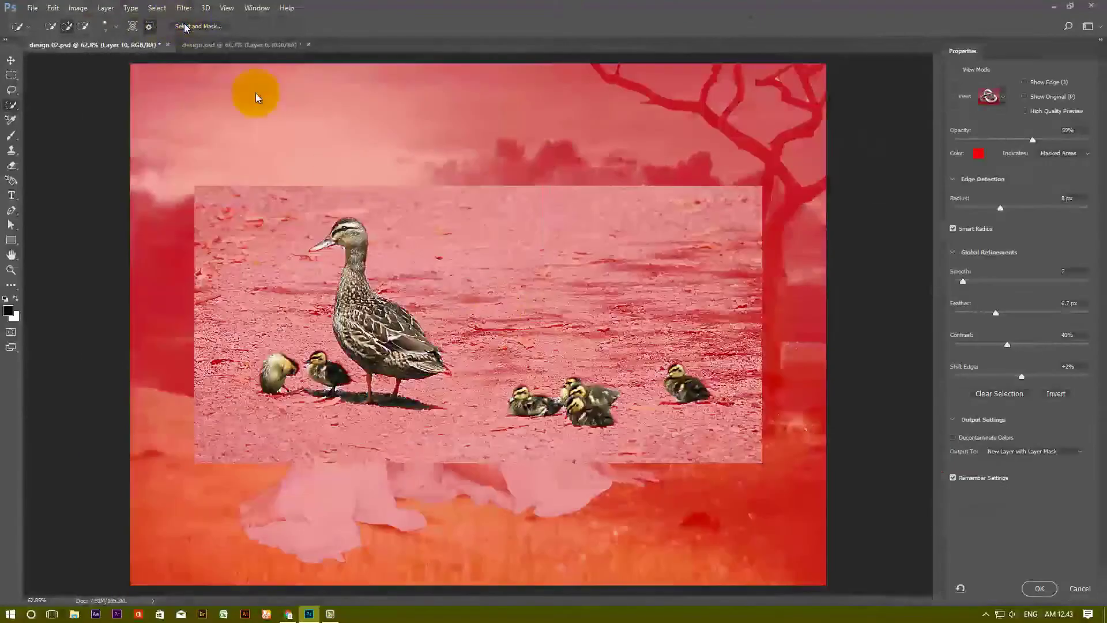
Refine the duck edges with 2 px radius and Shift Edge, output to a new masked layer
{"action": "left_click_drag", "start_coordinate": [283, 389], "coordinate": [486, 390]}
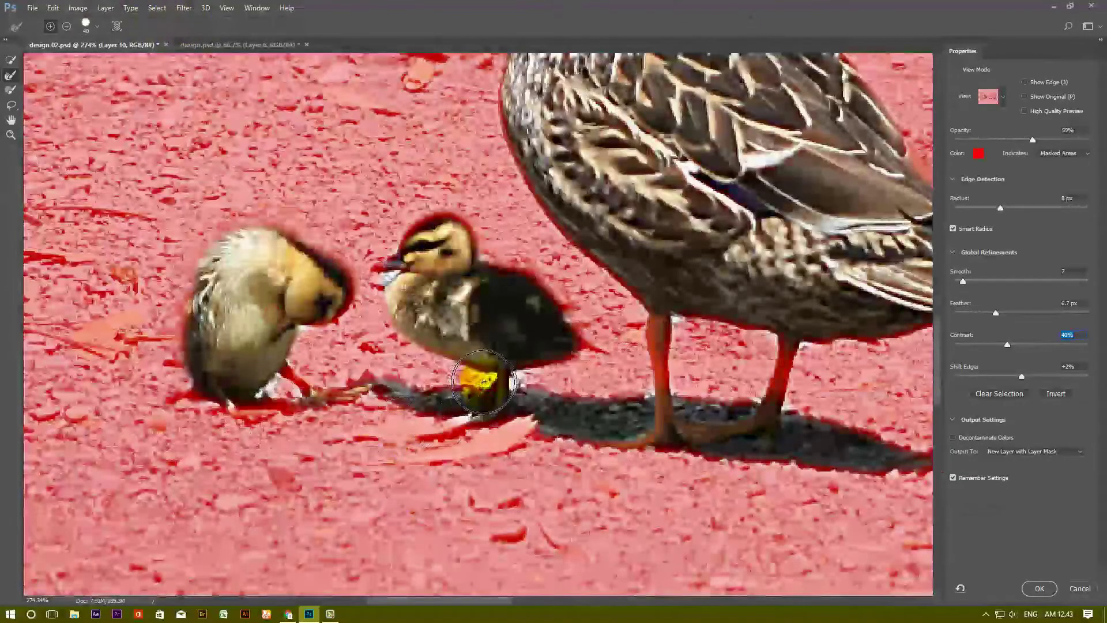
{"action": "left_click_drag", "start_coordinate": [969, 208], "coordinate": [965, 207]}
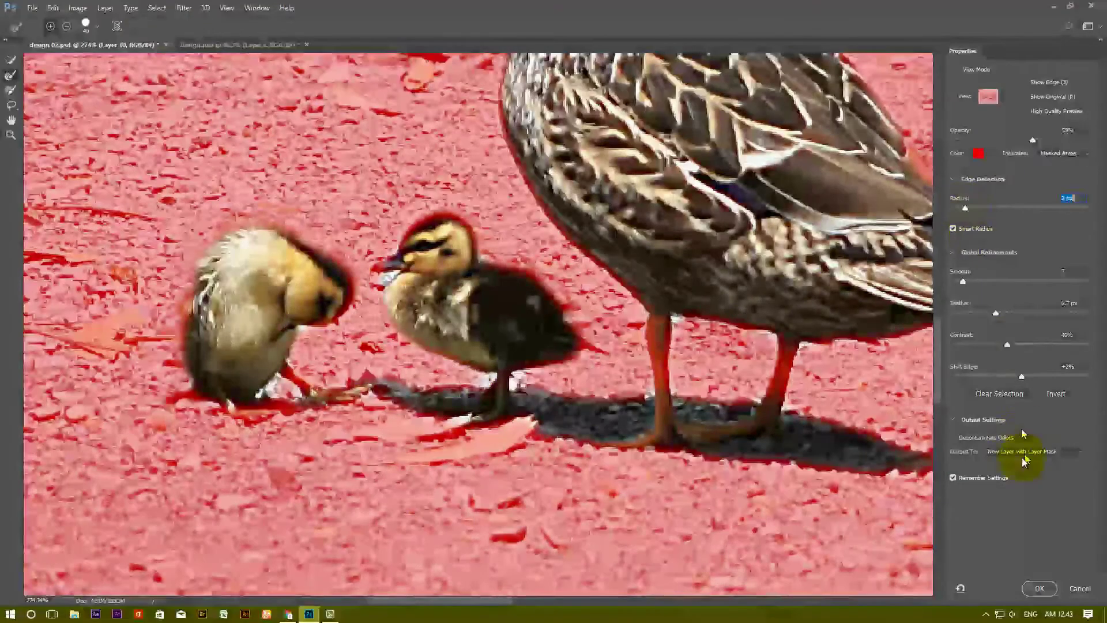
{"action": "mouse_move", "coordinate": [1022, 376]}
{"action": "left_mouse_down"}
{"action": "mouse_move", "coordinate": [1032, 377]}
{"action": "mouse_move", "coordinate": [1027, 345]}
{"action": "mouse_move", "coordinate": [967, 312]}
{"action": "left_mouse_up"}
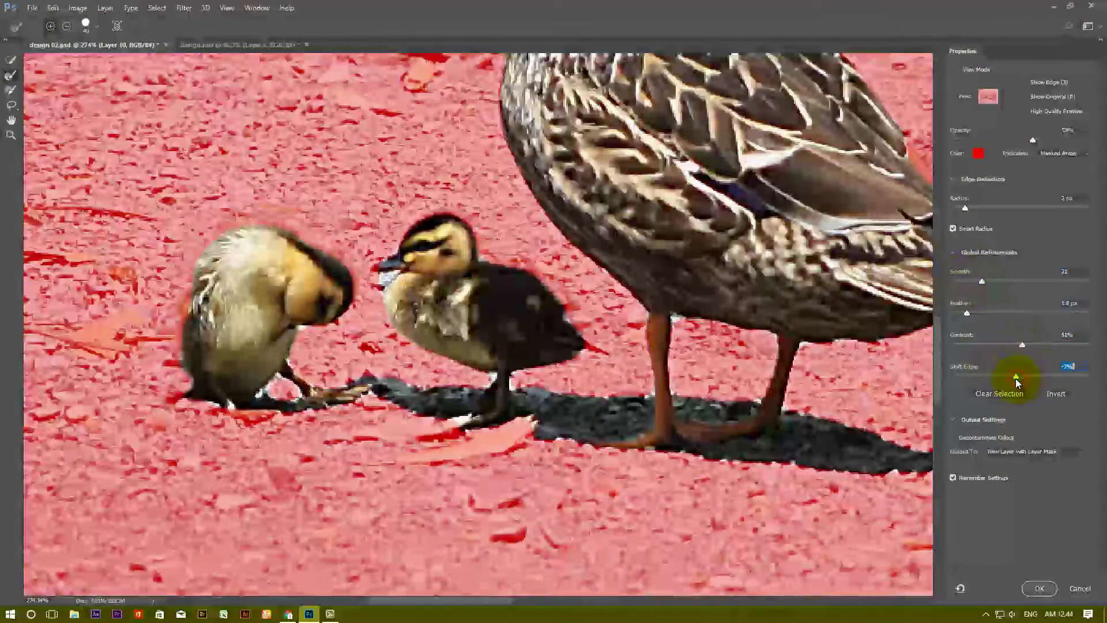
{"action": "mouse_move", "coordinate": [425, 273]}
{"action": "left_mouse_down"}
{"action": "mouse_move", "coordinate": [420, 297]}
{"action": "mouse_move", "coordinate": [462, 238]}
{"action": "left_mouse_up"}
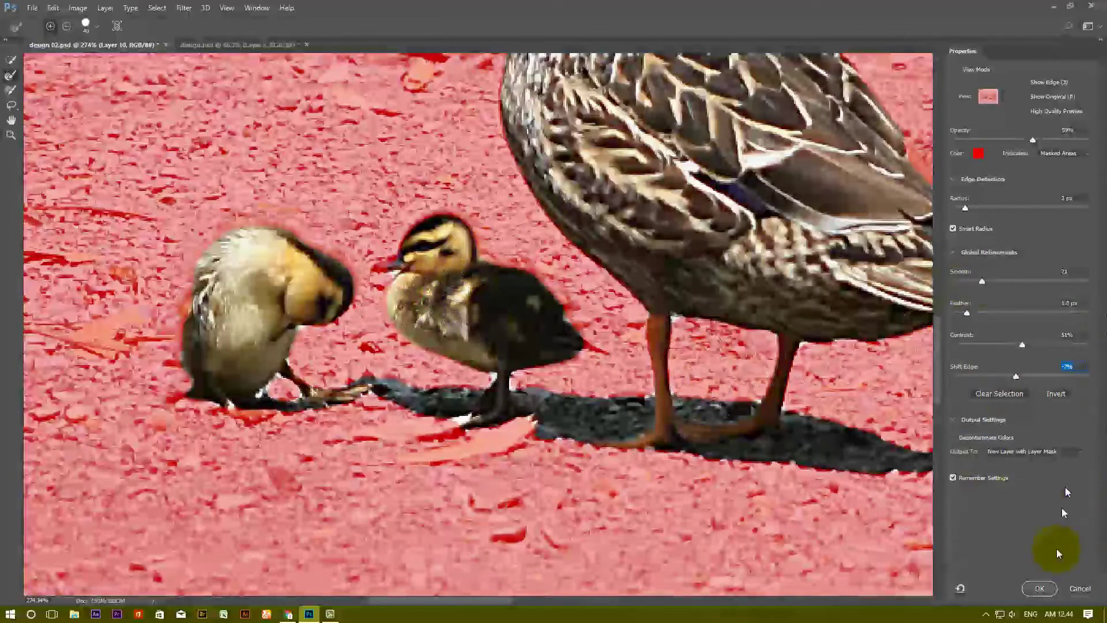
{"action": "left_click", "coordinate": [1040, 588]}
{"action": "key", "text": "ctrl+0"}
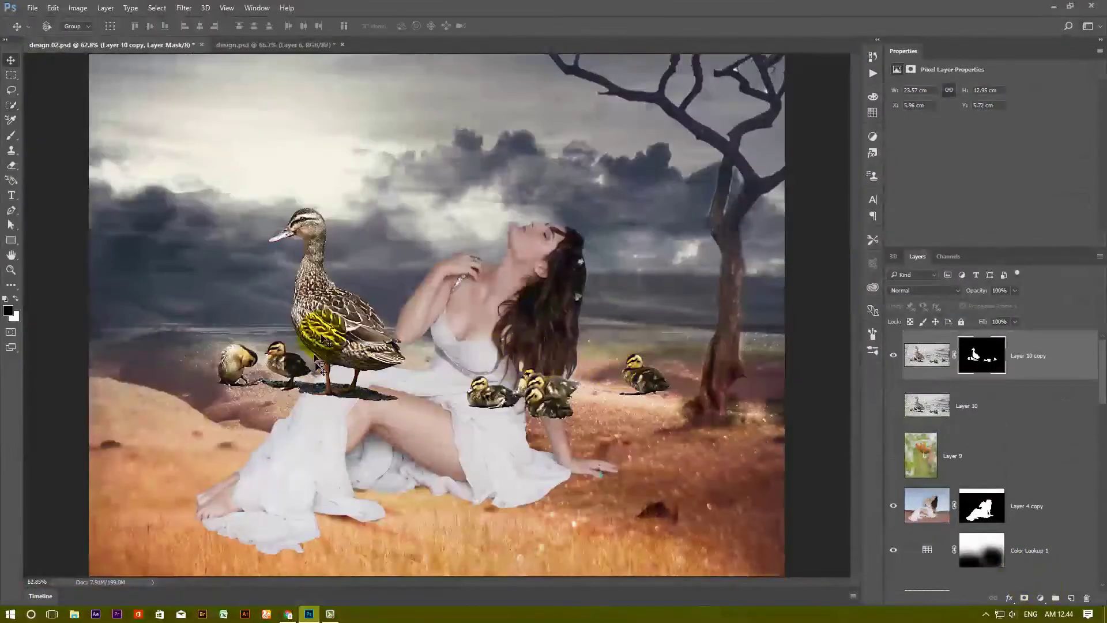
Scale the duck family to about 67% and move it toward the bottom
{"action": "left_click_drag", "start_coordinate": [321, 364], "coordinate": [359, 542]}
{"action": "key", "text": "ctrl+t"}
{"action": "left_click_drag", "start_coordinate": [174, 338], "coordinate": [288, 393]}
{"action": "left_click_drag", "start_coordinate": [415, 504], "coordinate": [414, 529]}
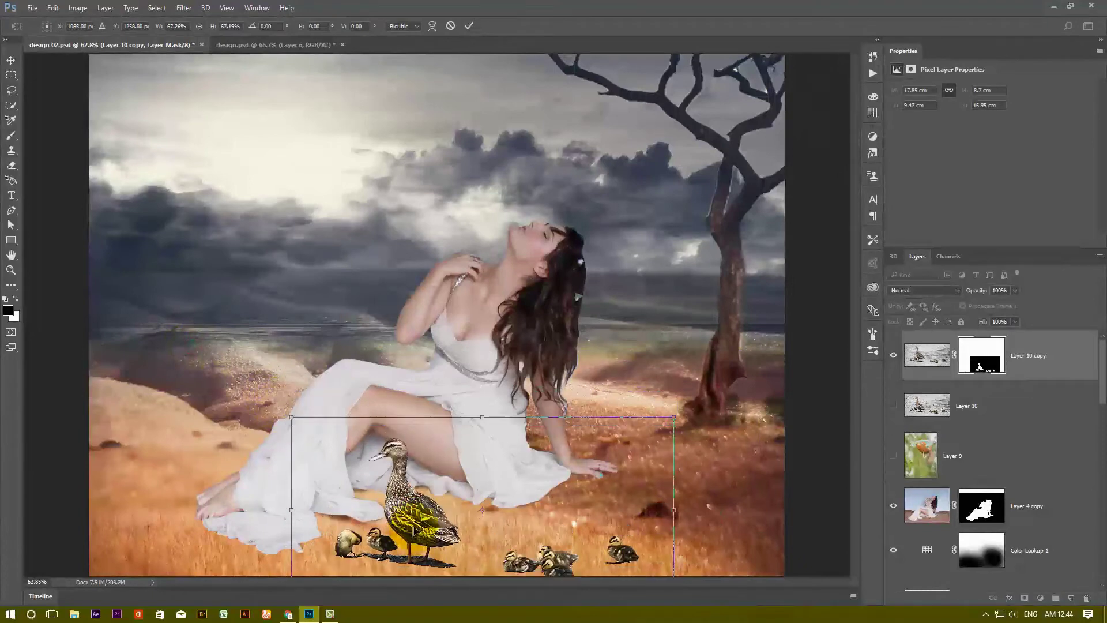
{"action": "key", "text": "Return"}
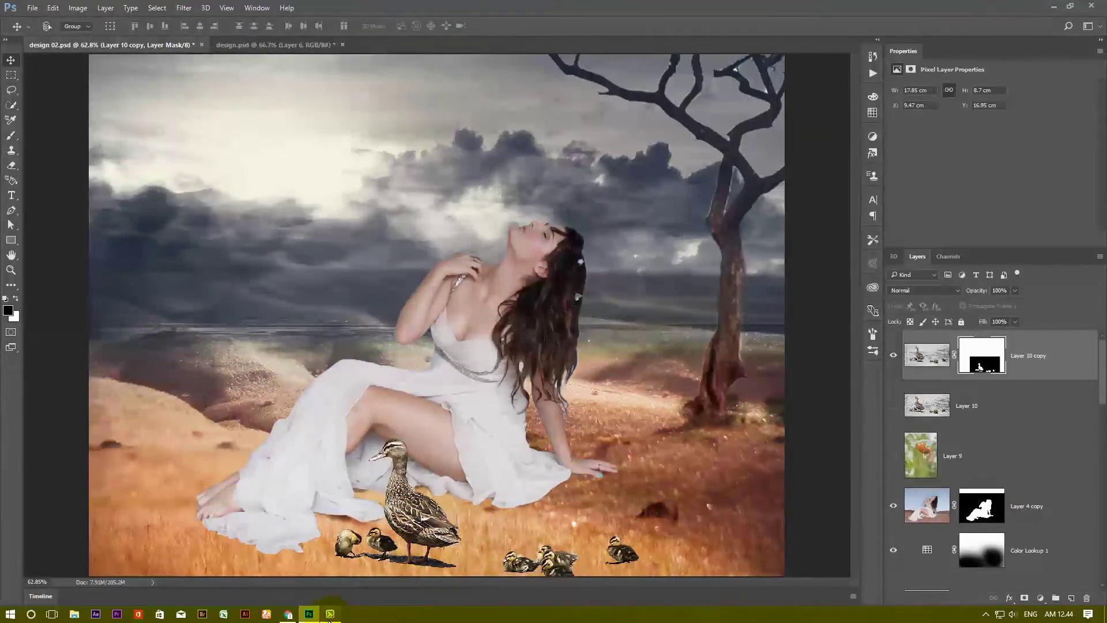
{"action": "left_click", "coordinate": [330, 614]}
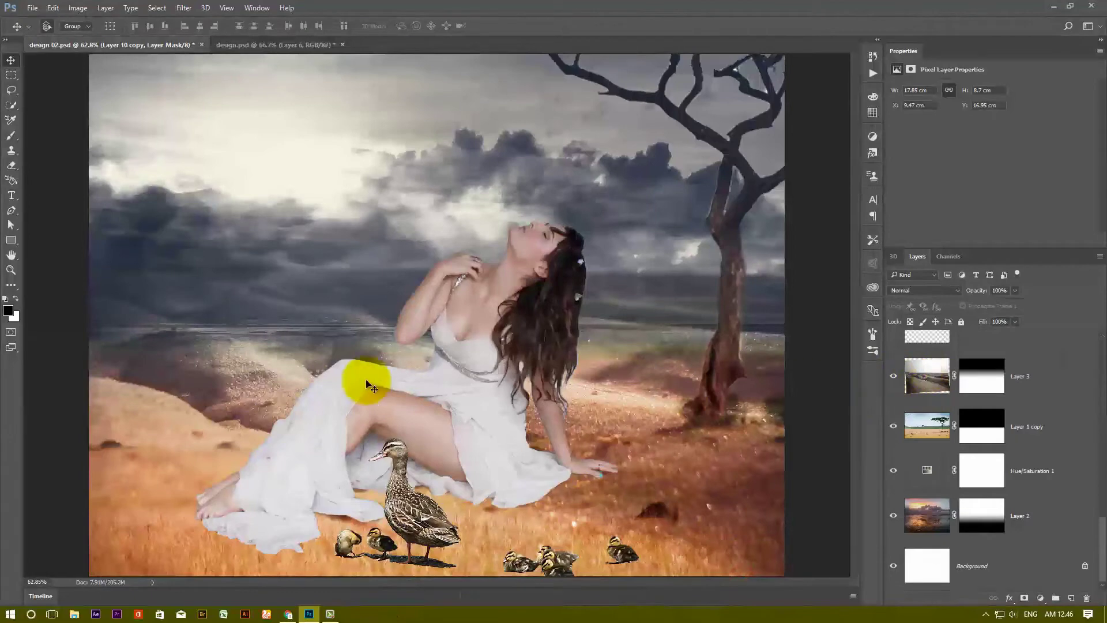
Enlarge the Layer 3 dune overlay to about 136% and shift it down-left
{"action": "key", "text": "ctrl+t"}
{"action": "left_click", "coordinate": [920, 380]}
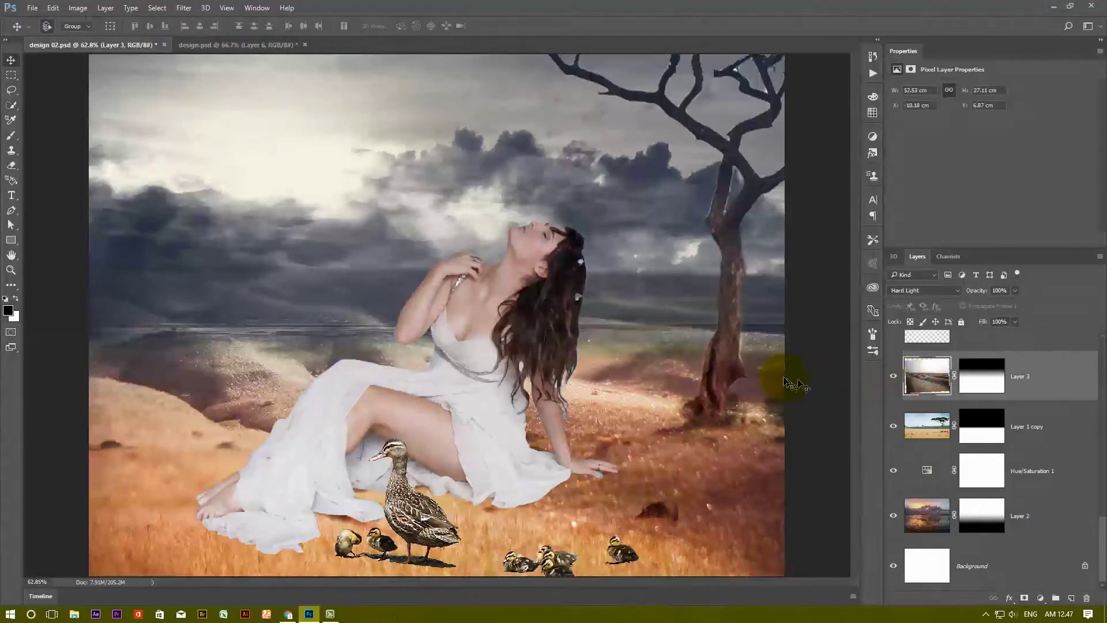
{"action": "key", "text": "ctrl+minus"}
{"action": "key", "text": "ctrl+minus"}
{"action": "left_click_drag", "start_coordinate": [748, 117], "coordinate": [600, 173]}
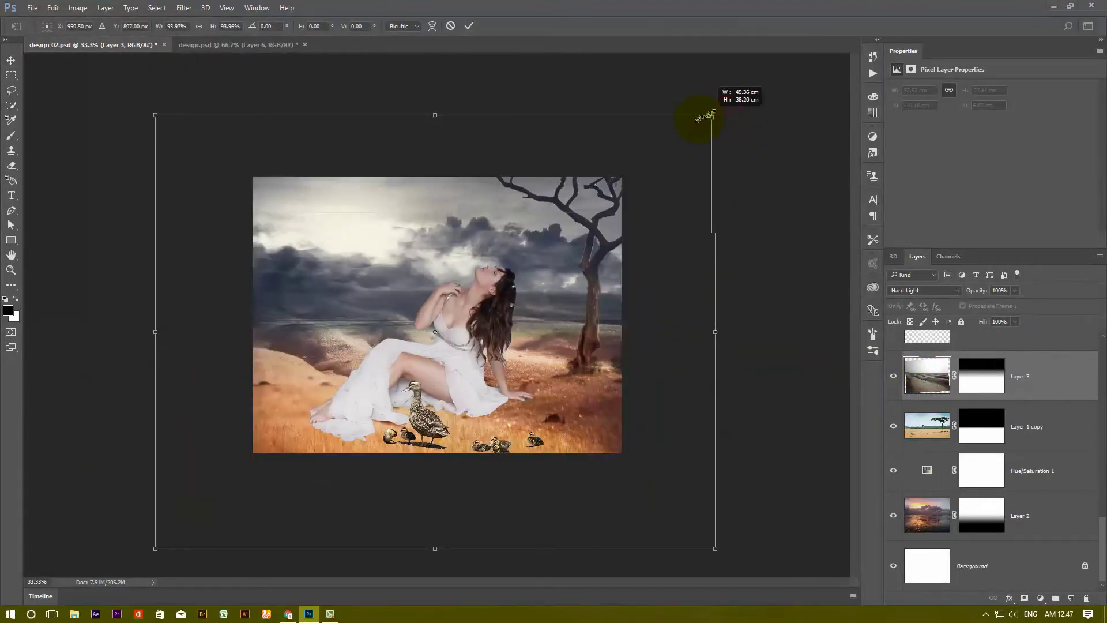
{"action": "left_click_drag", "start_coordinate": [600, 173], "coordinate": [840, 50]}
{"action": "mouse_move", "coordinate": [656, 214]}
{"action": "left_mouse_down"}
{"action": "mouse_move", "coordinate": [634, 263]}
{"action": "mouse_move", "coordinate": [618, 235]}
{"action": "left_mouse_up"}
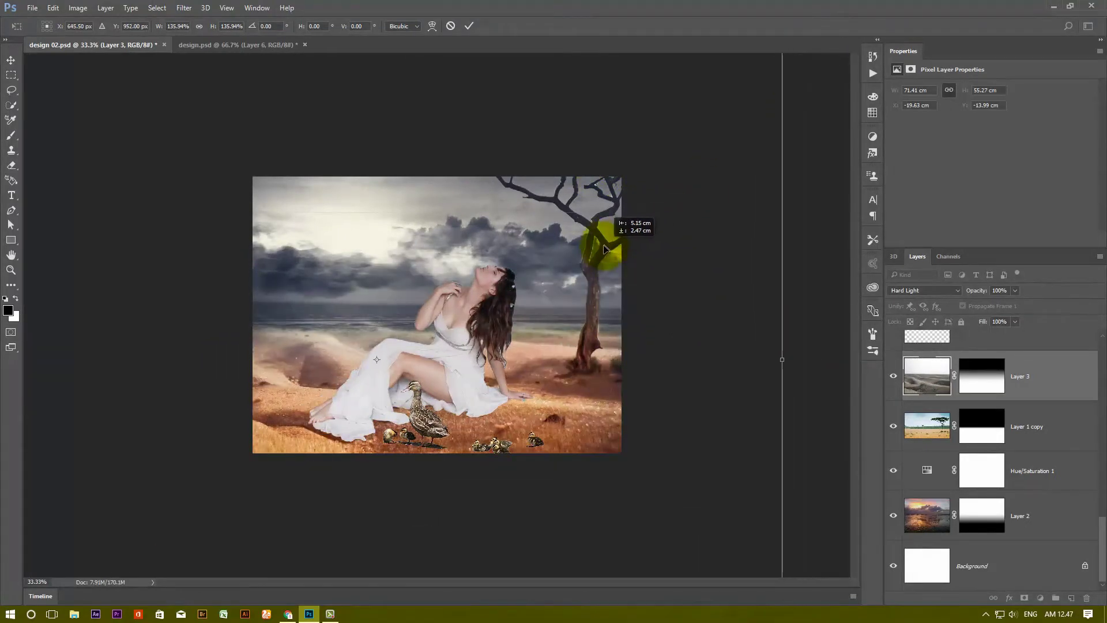
{"action": "left_click_drag", "start_coordinate": [618, 233], "coordinate": [619, 263]}
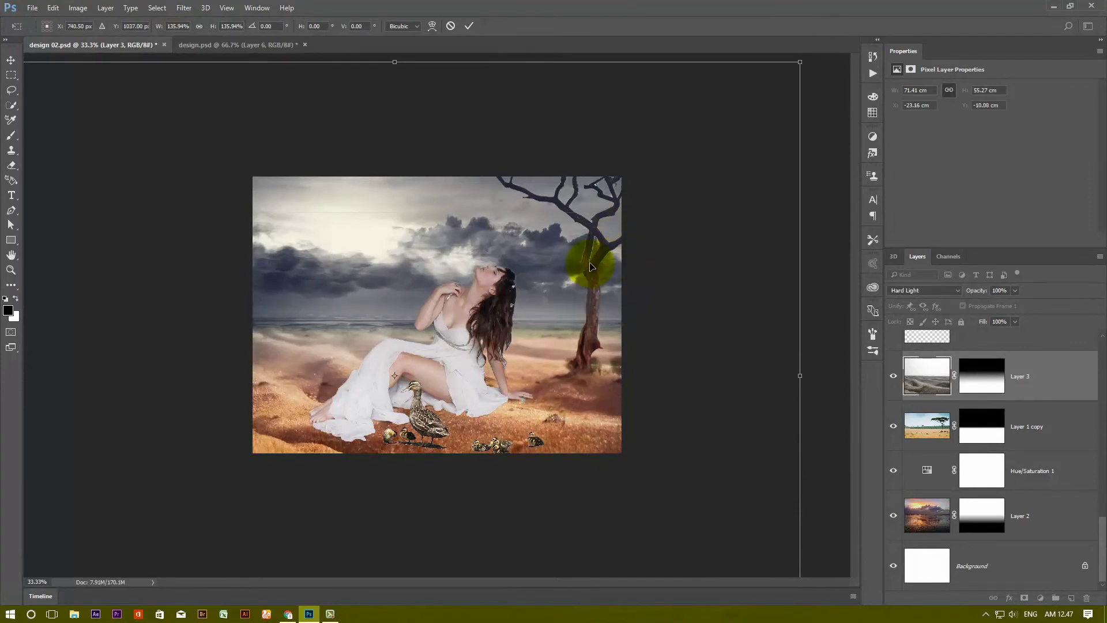
{"action": "key", "text": "Return"}
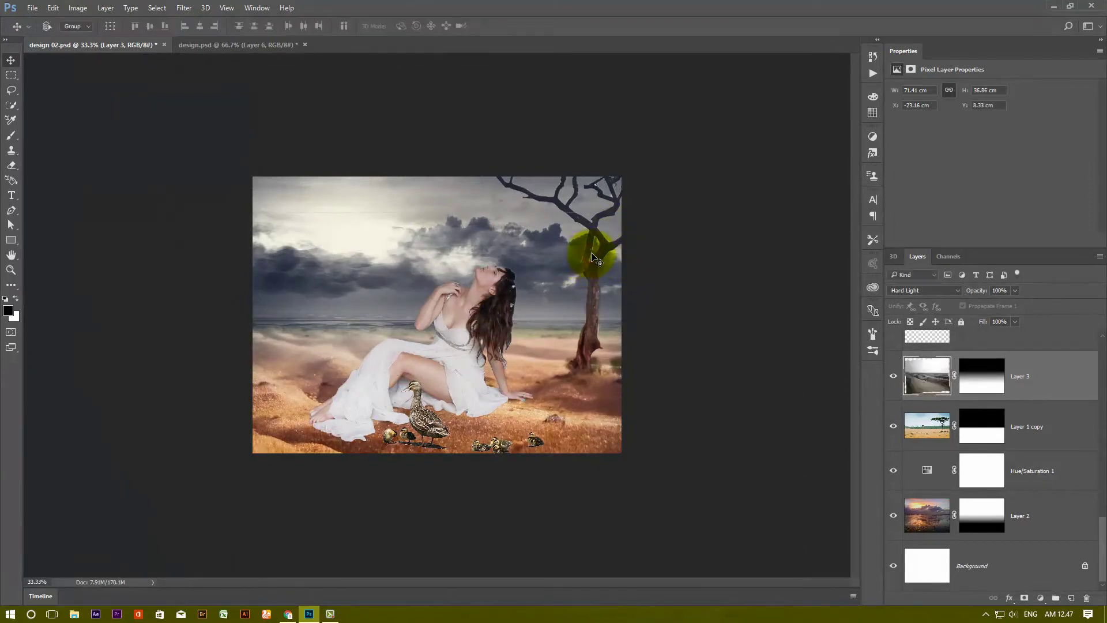
{"action": "left_click", "coordinate": [464, 358], "text": "ctrl"}
{"action": "left_click_drag", "start_coordinate": [285, 225], "coordinate": [386, 257]}
{"action": "left_click", "coordinate": [461, 269], "text": "alt"}
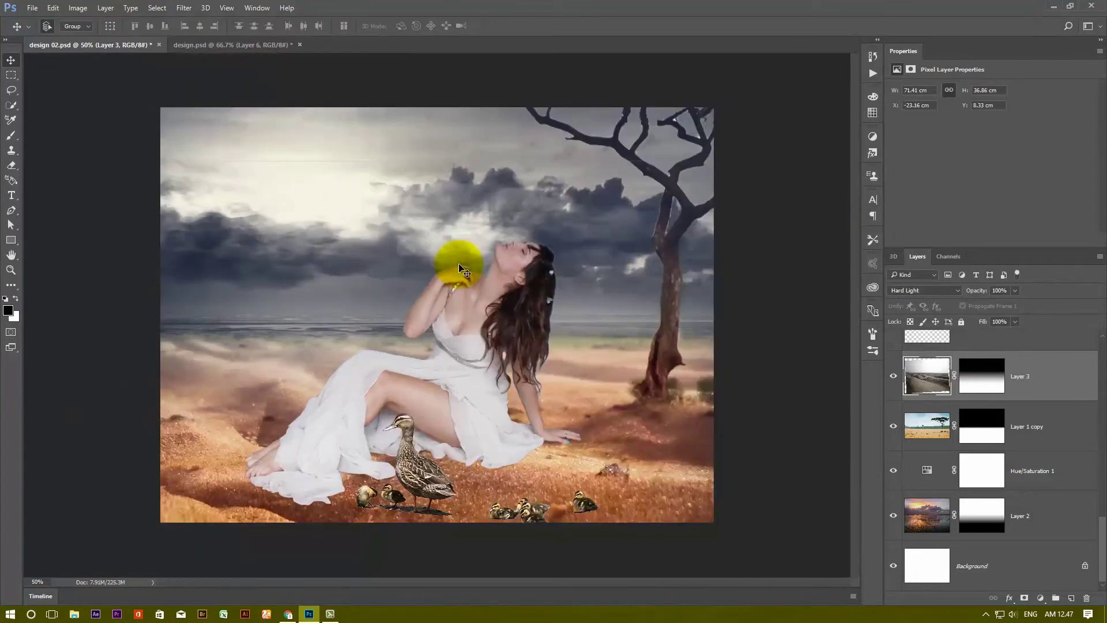
Move the woman (Layer 4 copy) right and shrink her to about 85%
{"action": "right_click", "coordinate": [461, 353]}
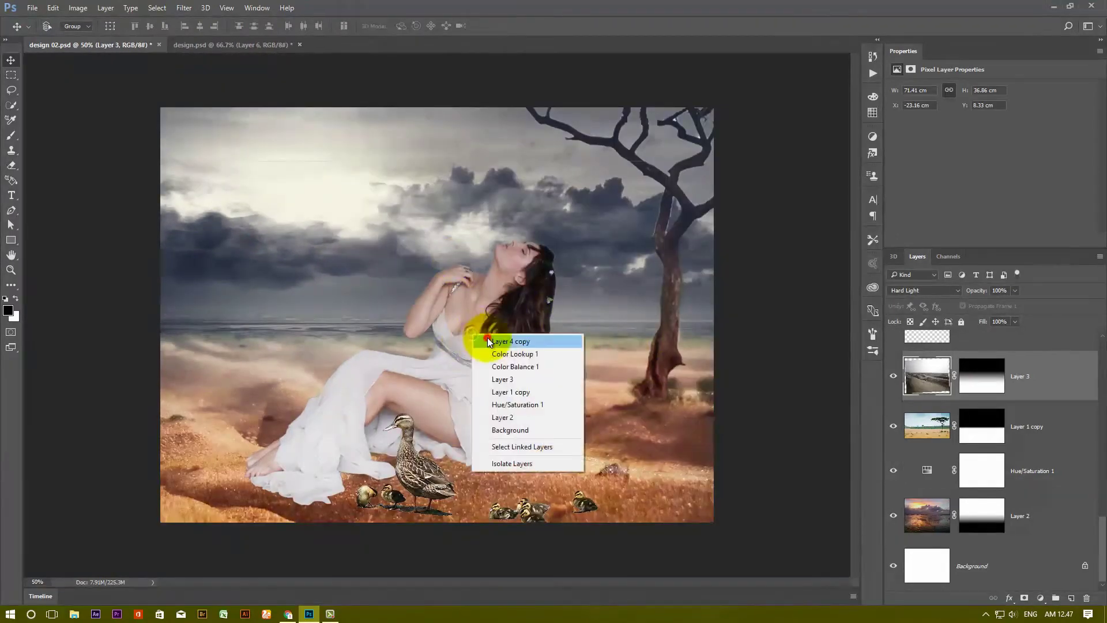
{"action": "left_click", "coordinate": [502, 342]}
{"action": "key", "text": "ctrl+t"}
{"action": "mouse_move", "coordinate": [490, 358]}
{"action": "left_mouse_down"}
{"action": "mouse_move", "coordinate": [594, 330]}
{"action": "mouse_move", "coordinate": [577, 322]}
{"action": "left_mouse_up"}
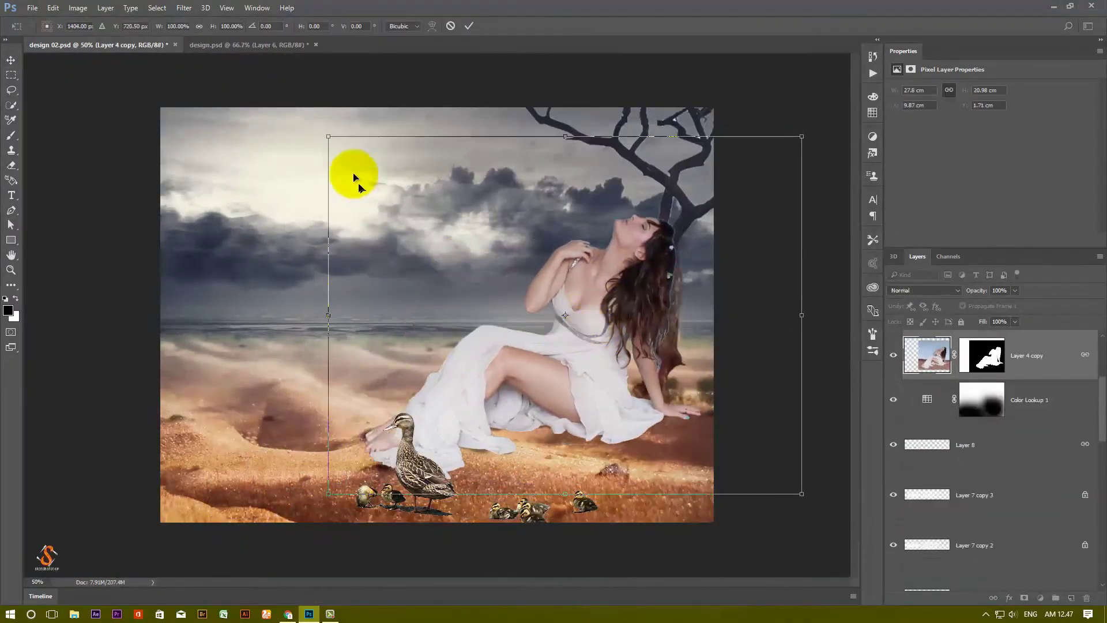
{"action": "key", "text": "Return"}
{"action": "key", "text": "ctrl+t"}
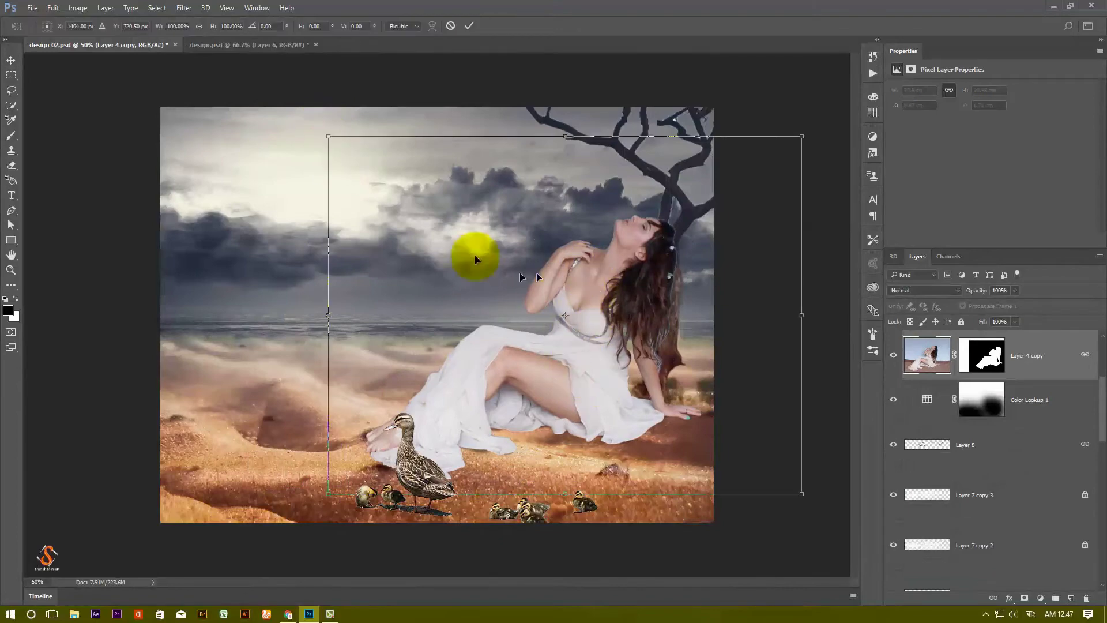
{"action": "left_click_drag", "start_coordinate": [330, 137], "coordinate": [366, 166]}
{"action": "mouse_move", "coordinate": [519, 292]}
{"action": "left_mouse_down"}
{"action": "mouse_move", "coordinate": [556, 299]}
{"action": "mouse_move", "coordinate": [406, 306]}
{"action": "left_mouse_up"}
{"action": "key", "text": "Return"}
Move the bare tree (Layer 1 copy) and the Color Lookup mask to the left
{"action": "right_click", "coordinate": [670, 255]}
{"action": "left_click", "coordinate": [695, 287]}
{"action": "scroll", "coordinate": [988, 491], "scroll_direction": "down", "scroll_amount": 5}
{"action": "left_click", "coordinate": [1021, 369]}
{"action": "scroll", "coordinate": [1020, 392], "scroll_direction": "down", "scroll_amount": 1}
{"action": "scroll", "coordinate": [1017, 449], "scroll_direction": "down", "scroll_amount": 1}
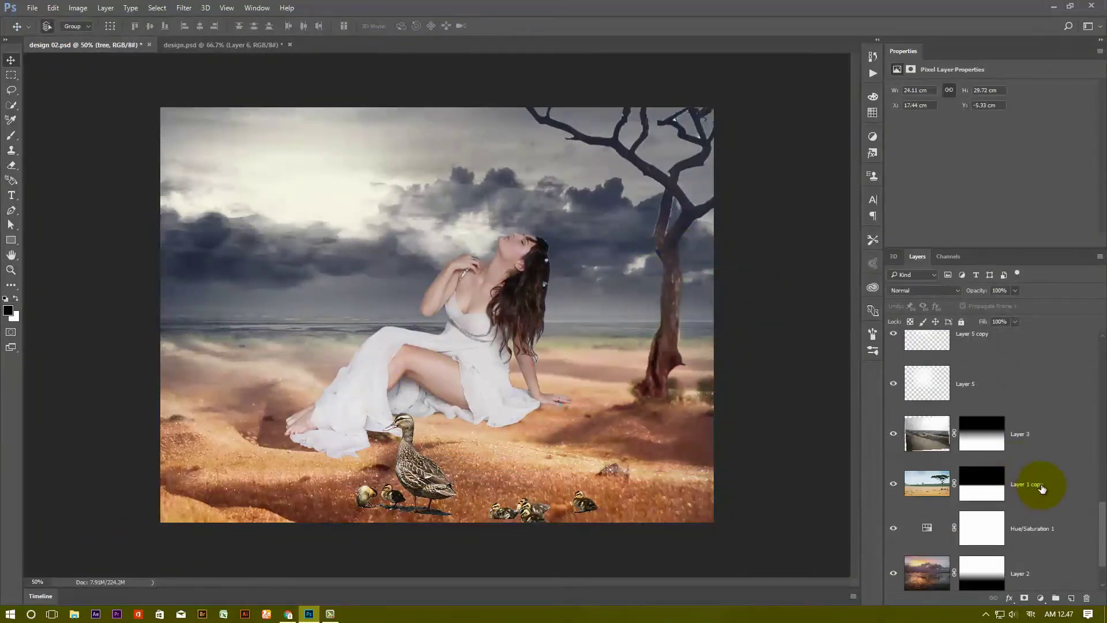
{"action": "left_click", "coordinate": [1041, 488]}
{"action": "key", "text": "ctrl+t"}
{"action": "mouse_move", "coordinate": [652, 323]}
{"action": "left_mouse_down"}
{"action": "mouse_move", "coordinate": [563, 344]}
{"action": "mouse_move", "coordinate": [580, 349]}
{"action": "left_mouse_up"}
{"action": "double_click", "coordinate": [764, 369]}
{"action": "left_click_drag", "start_coordinate": [695, 406], "coordinate": [623, 379]}
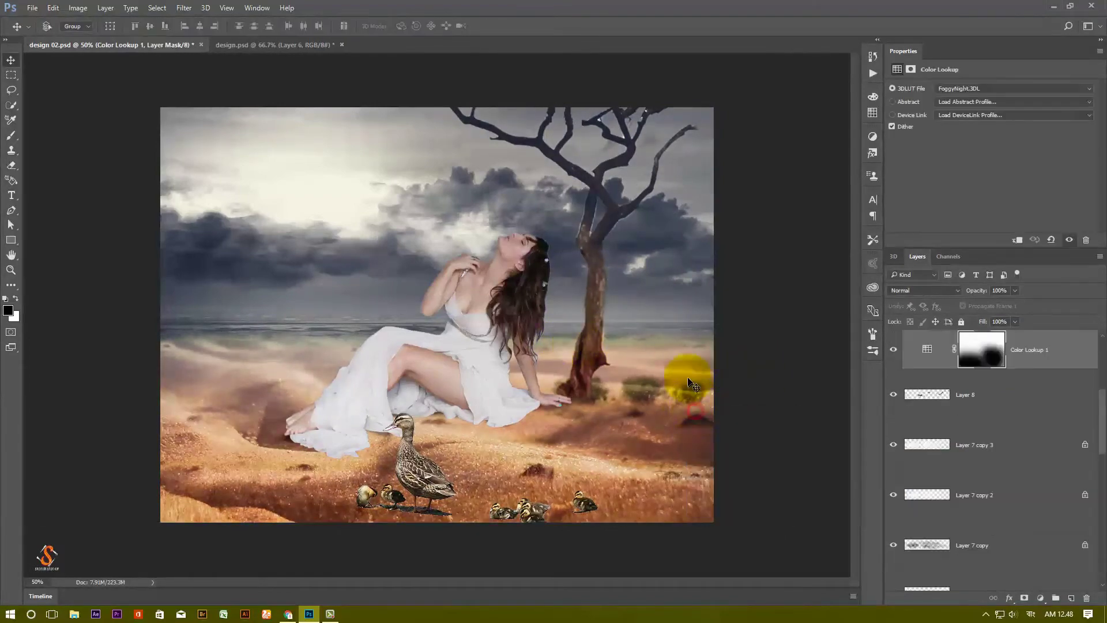
Nudge the woman right and place the duck family in front of her dress
{"action": "right_click", "coordinate": [501, 267]}
{"action": "left_click", "coordinate": [519, 274]}
{"action": "left_click_drag", "start_coordinate": [515, 271], "coordinate": [579, 262]}
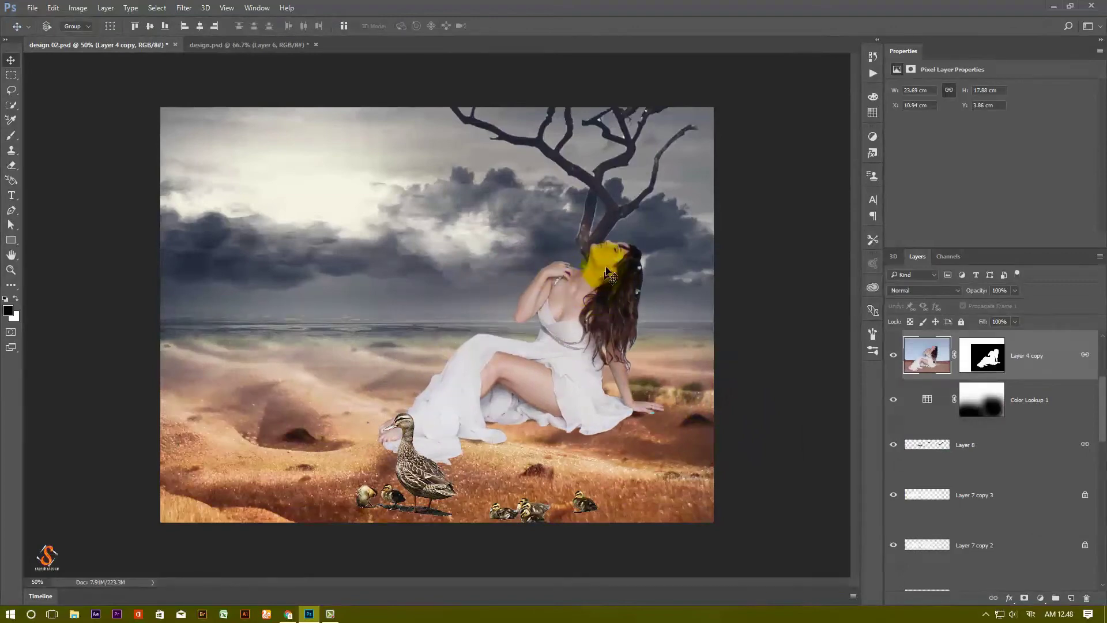
{"action": "mouse_move", "coordinate": [413, 488]}
{"action": "left_mouse_down"}
{"action": "mouse_move", "coordinate": [307, 411]}
{"action": "mouse_move", "coordinate": [350, 415]}
{"action": "mouse_move", "coordinate": [298, 411]}
{"action": "left_mouse_up"}
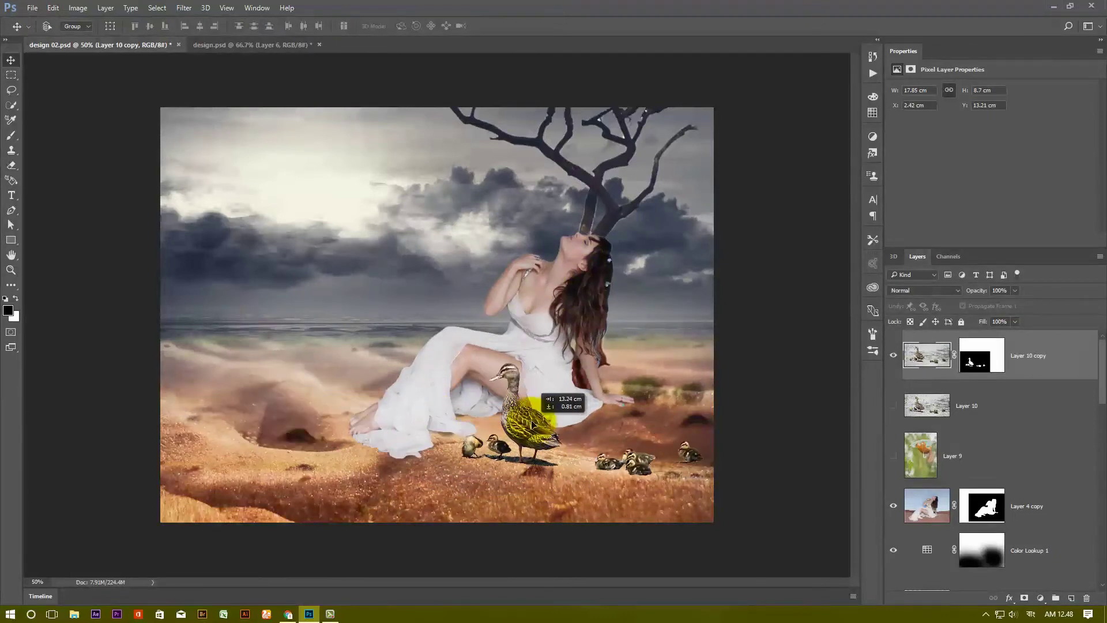
{"action": "left_click_drag", "start_coordinate": [298, 411], "coordinate": [536, 427]}
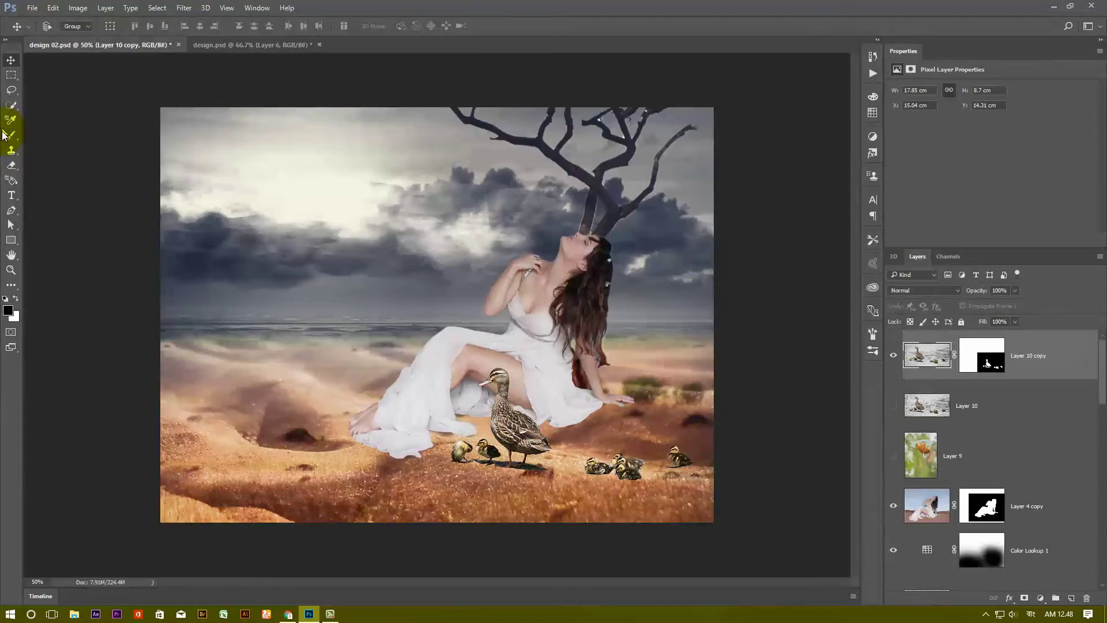
{"action": "left_click", "coordinate": [1100, 256]}
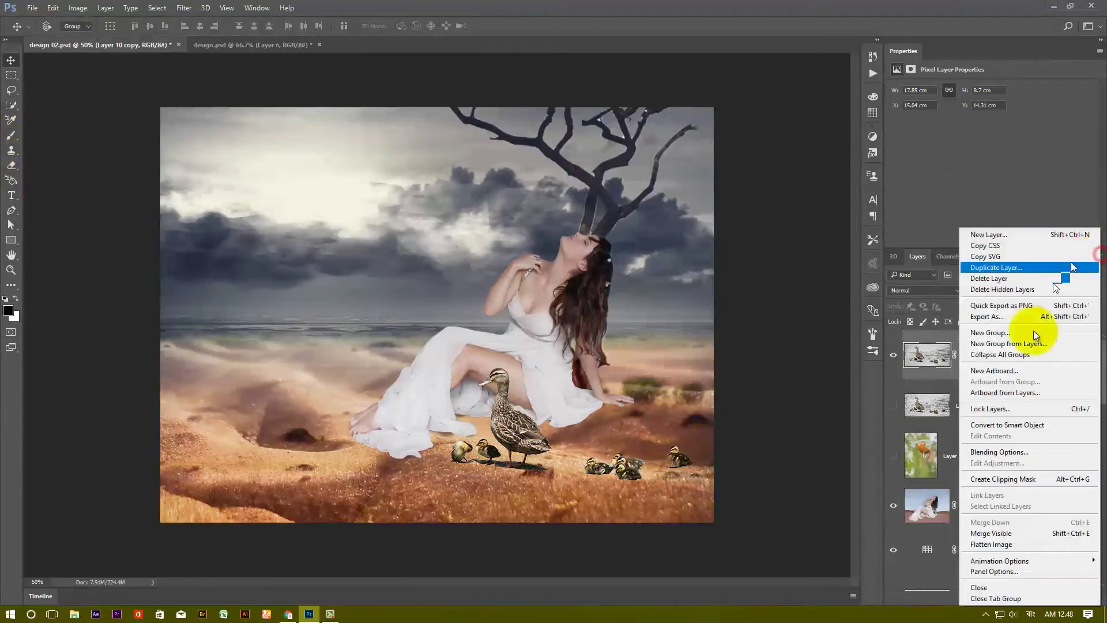
Use smaller layer thumbnails, dock the colour panel, and set the foreground to orange
{"action": "right_click", "coordinate": [929, 441]}
{"action": "left_click", "coordinate": [968, 286]}
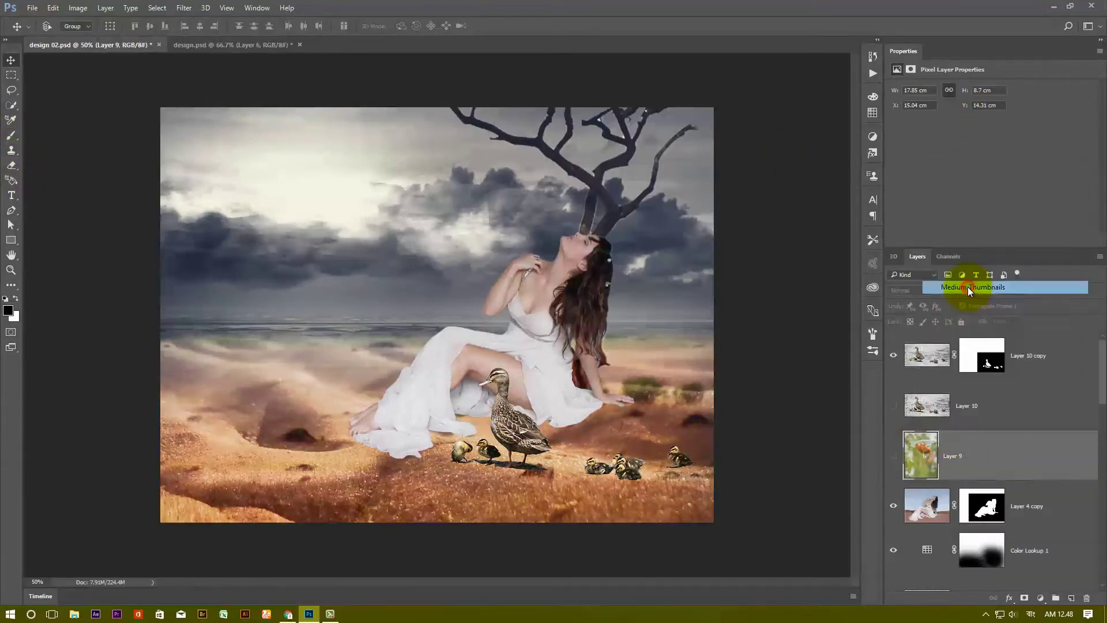
{"action": "left_click_drag", "start_coordinate": [999, 242], "coordinate": [998, 180]}
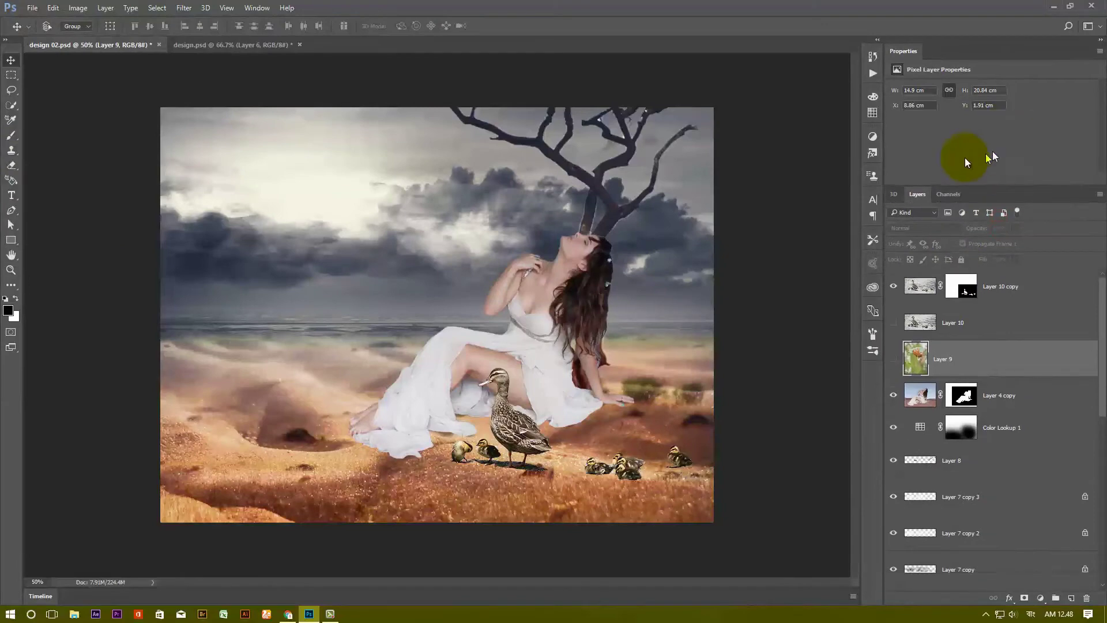
{"action": "left_click", "coordinate": [874, 112]}
{"action": "left_click_drag", "start_coordinate": [783, 76], "coordinate": [943, 51]}
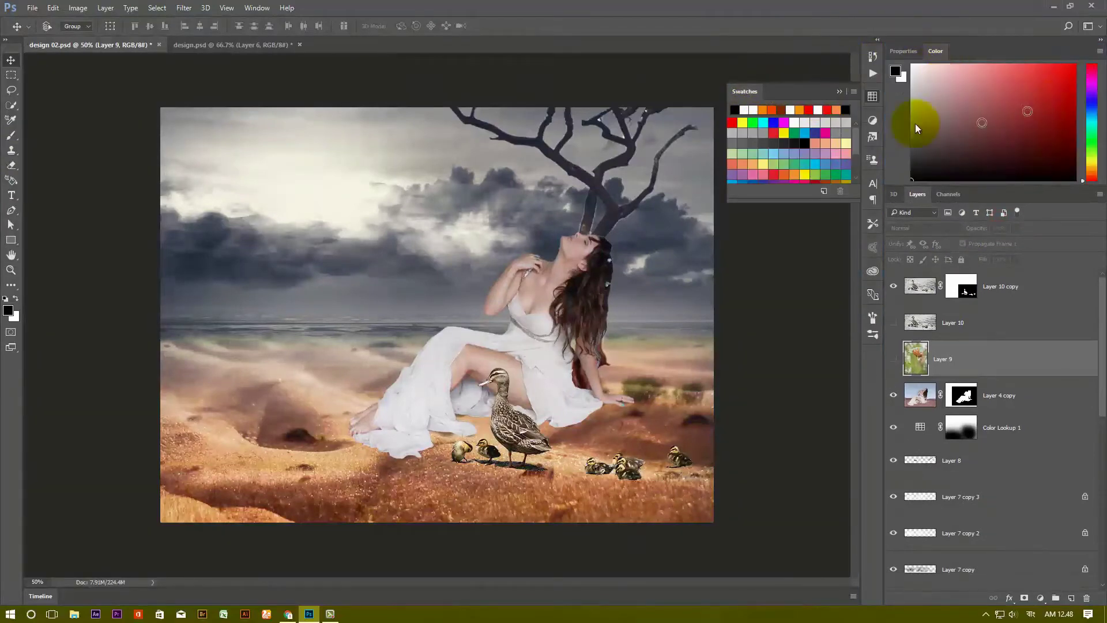
{"action": "left_click", "coordinate": [799, 109]}
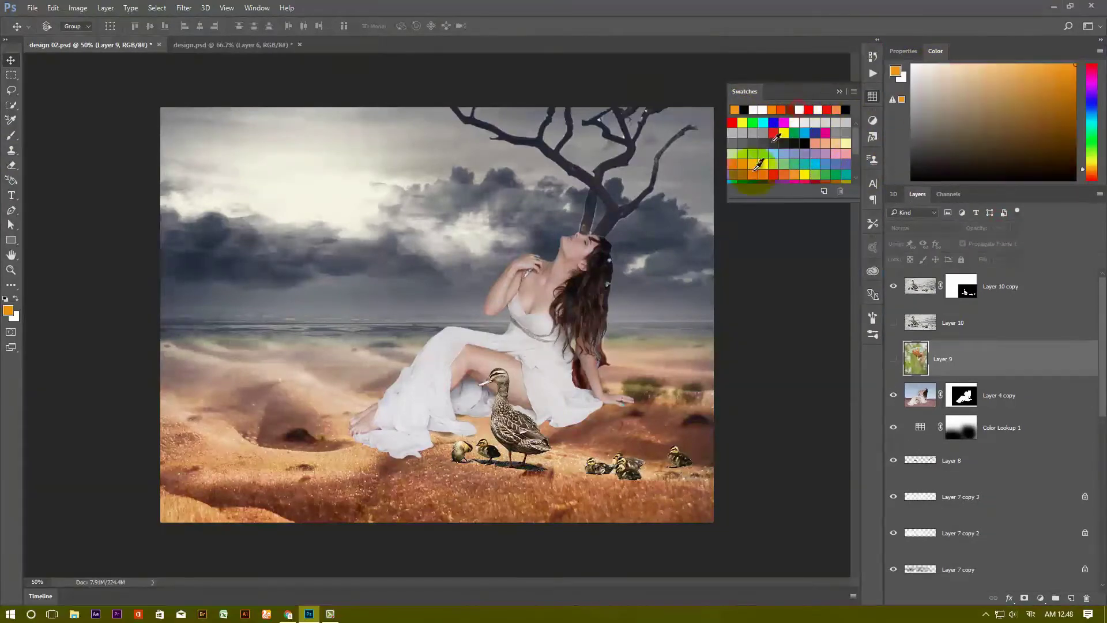
Delete unused Layer 9 and paint a large soft orange sun on a new layer
{"action": "left_click", "coordinate": [1074, 599]}
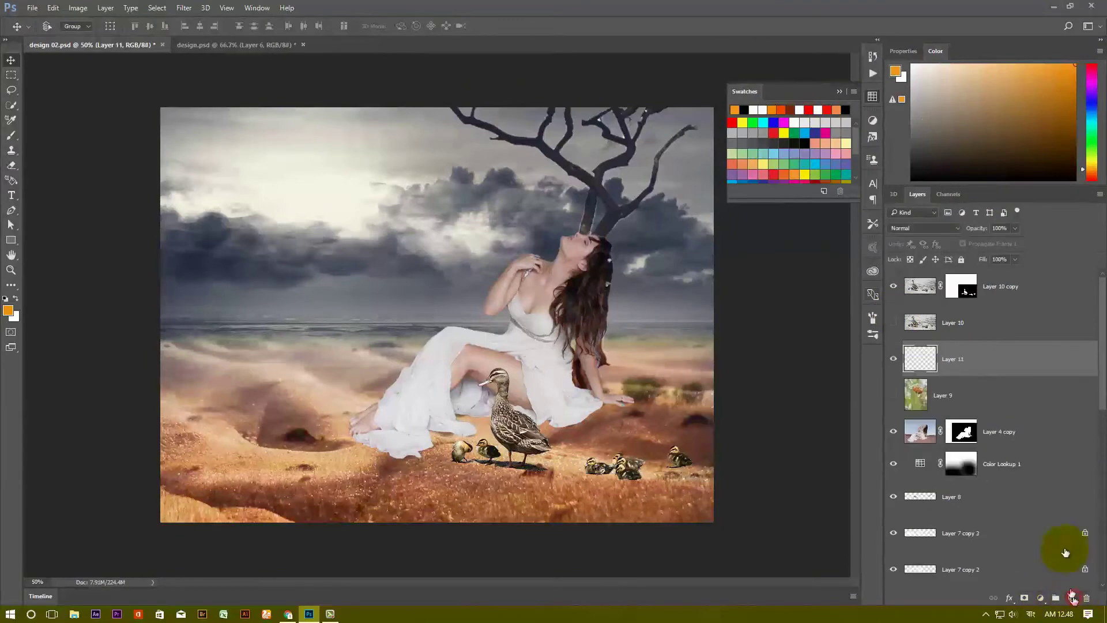
{"action": "left_click", "coordinate": [988, 398]}
{"action": "key", "text": "Delete"}
{"action": "left_click", "coordinate": [1002, 288]}
{"action": "left_click", "coordinate": [1071, 598]}
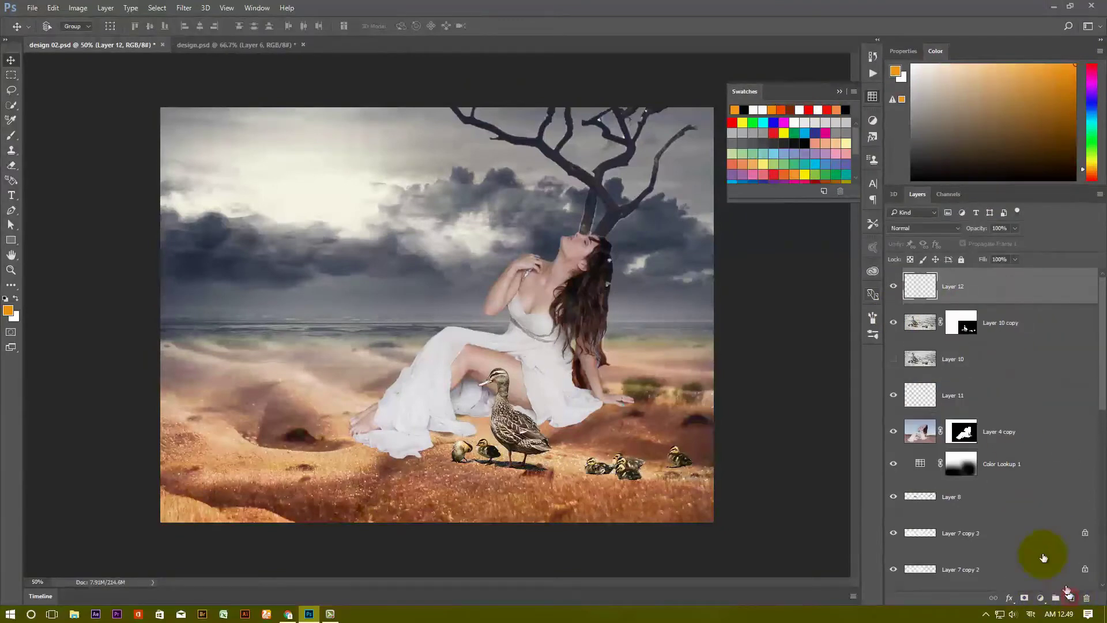
{"action": "key", "text": "b"}
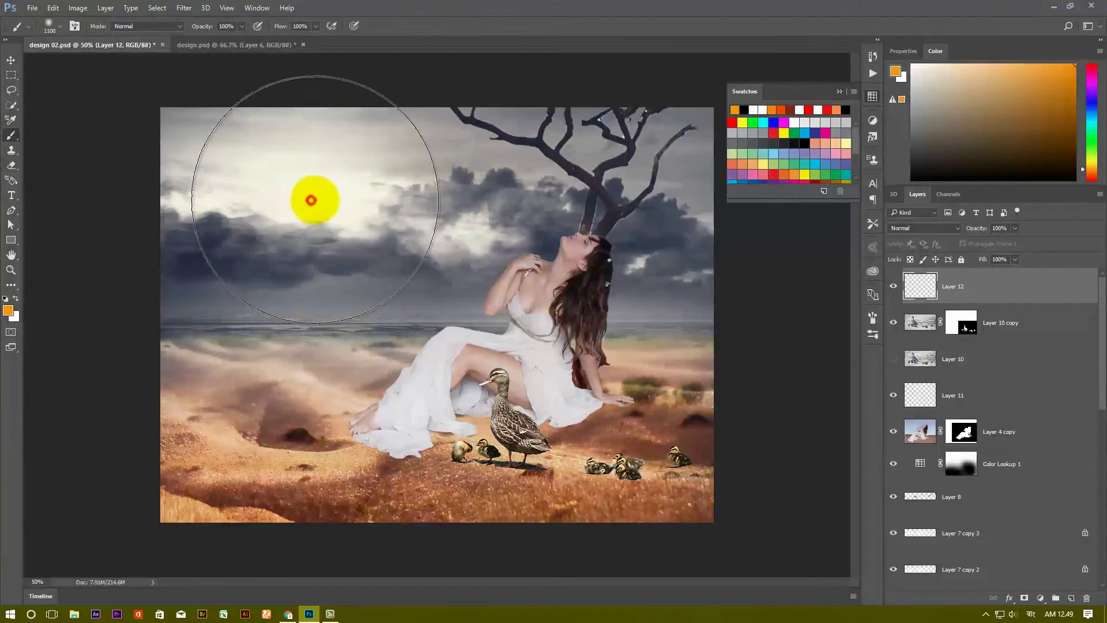
{"action": "left_click", "coordinate": [308, 198]}
Enlarge the sun glow, set it to Soft Light, and duplicate it at about 123%
{"action": "key", "text": "ctrl+t"}
{"action": "left_click_drag", "start_coordinate": [570, 459], "coordinate": [662, 511]}
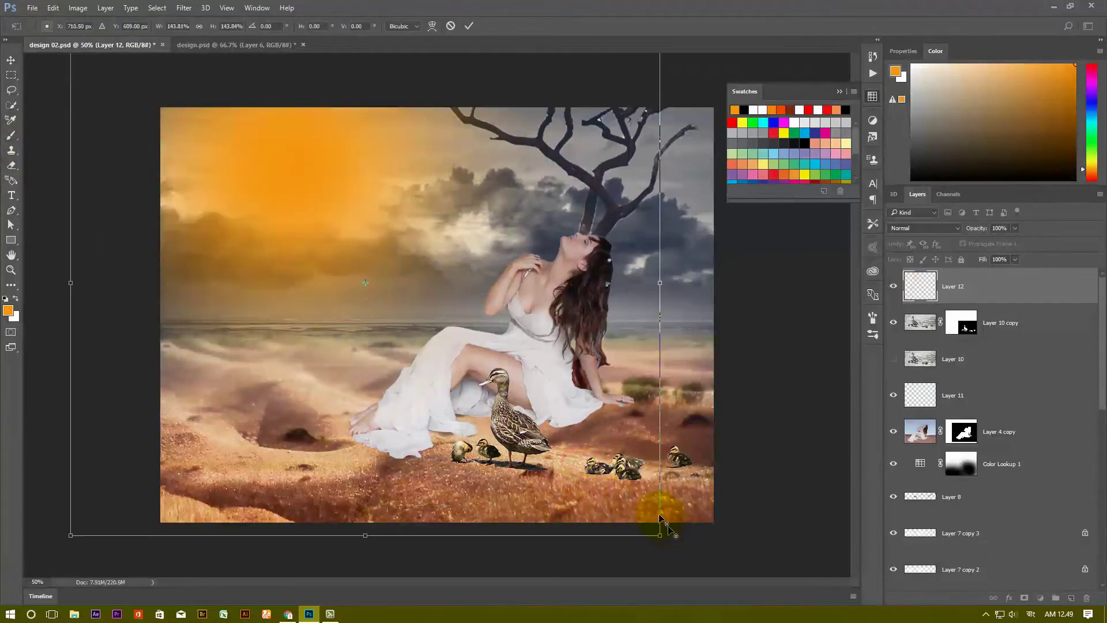
{"action": "key", "text": "Return"}
{"action": "left_click", "coordinate": [926, 231]}
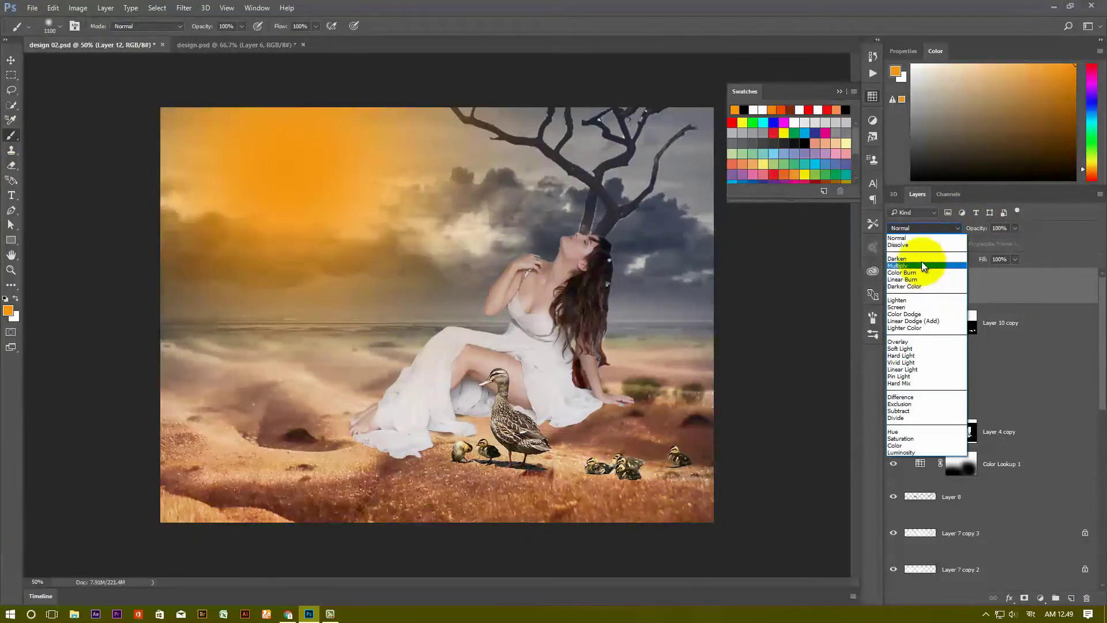
{"action": "left_click", "coordinate": [905, 340]}
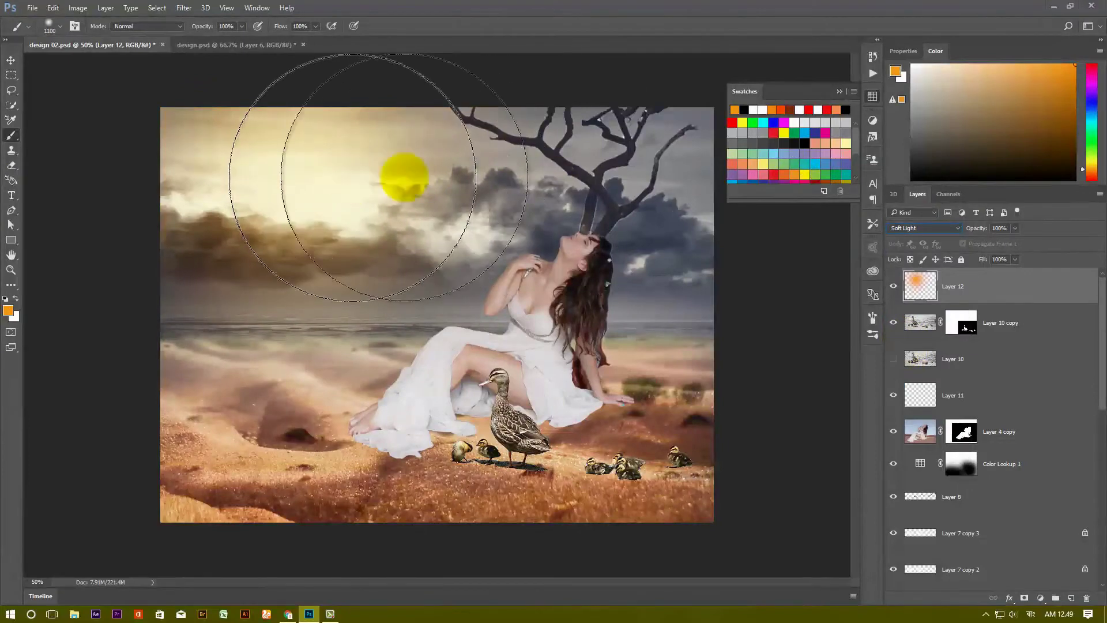
{"action": "key", "text": "ctrl+j"}
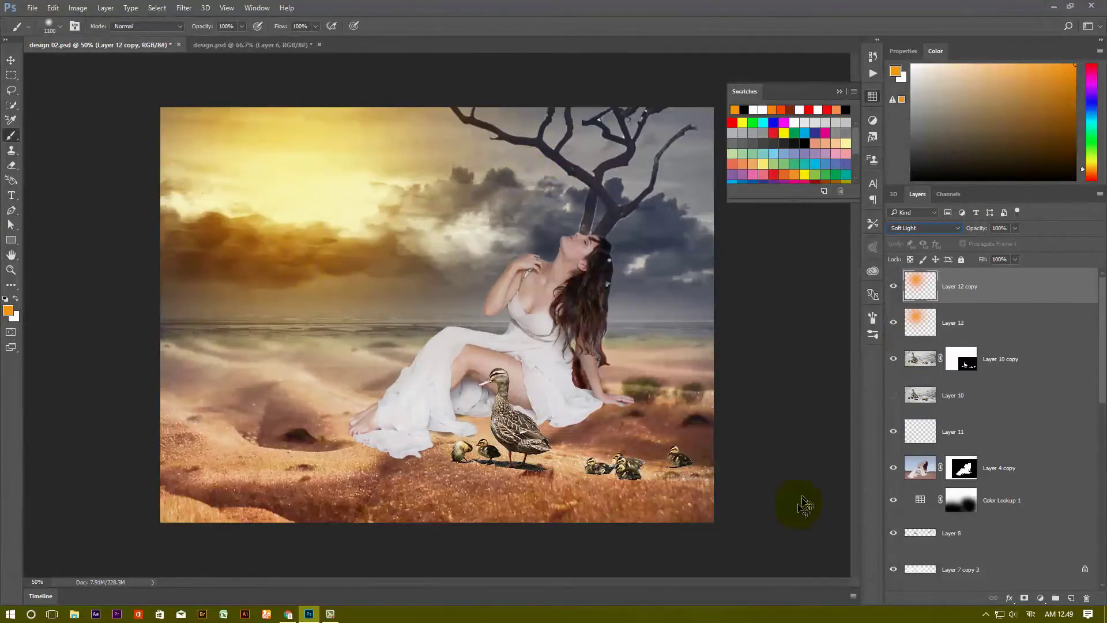
{"action": "key", "text": "ctrl+t"}
{"action": "left_click_drag", "start_coordinate": [662, 534], "coordinate": [821, 620]}
{"action": "key", "text": "Return"}
Add a Gradient Fill layer using the Sepia gradient preset
{"action": "key", "text": "b"}
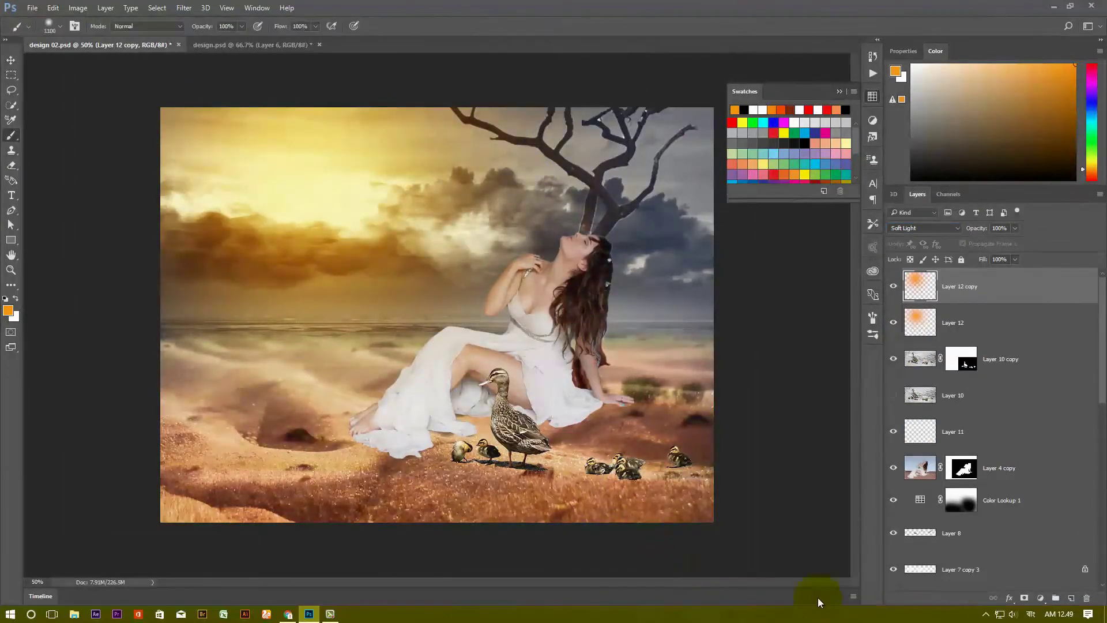
{"action": "left_click", "coordinate": [329, 206]}
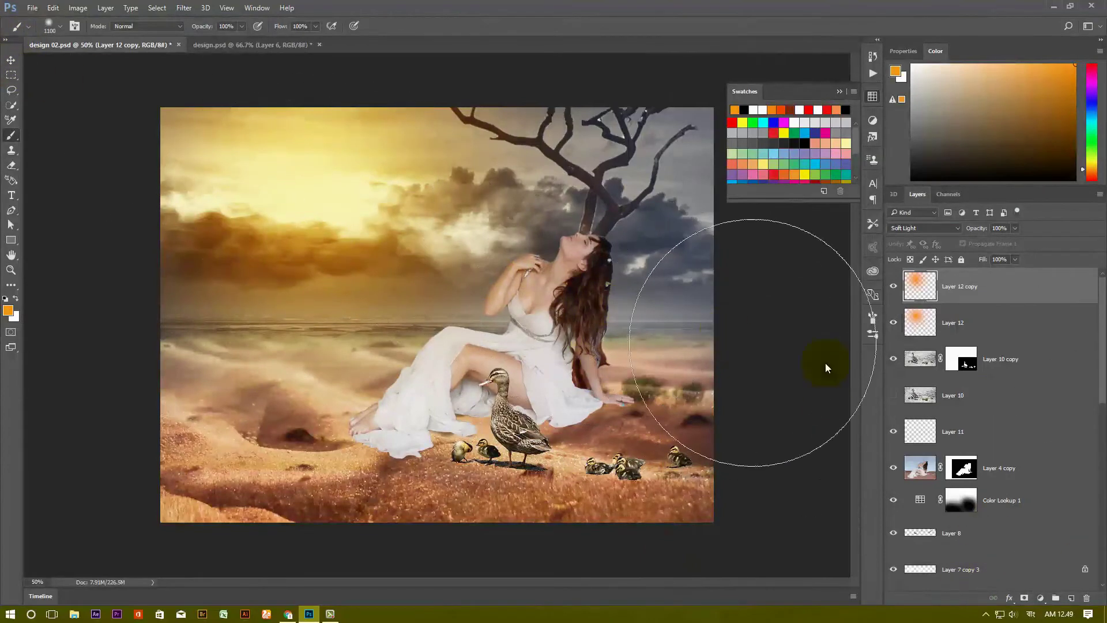
{"action": "left_click", "coordinate": [1041, 599]}
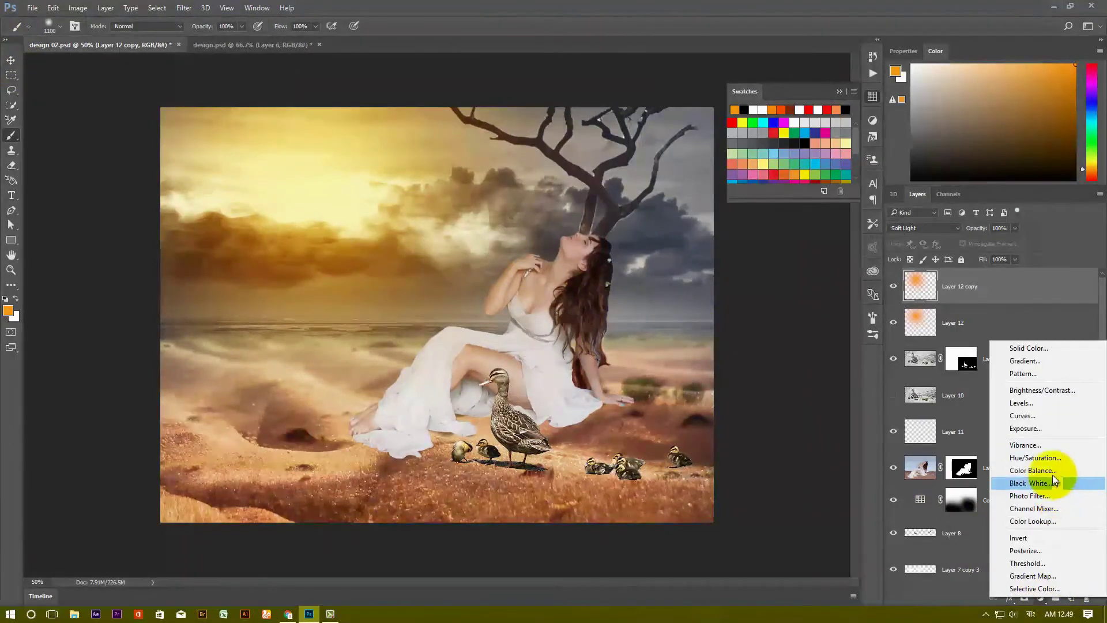
{"action": "left_click", "coordinate": [1030, 362]}
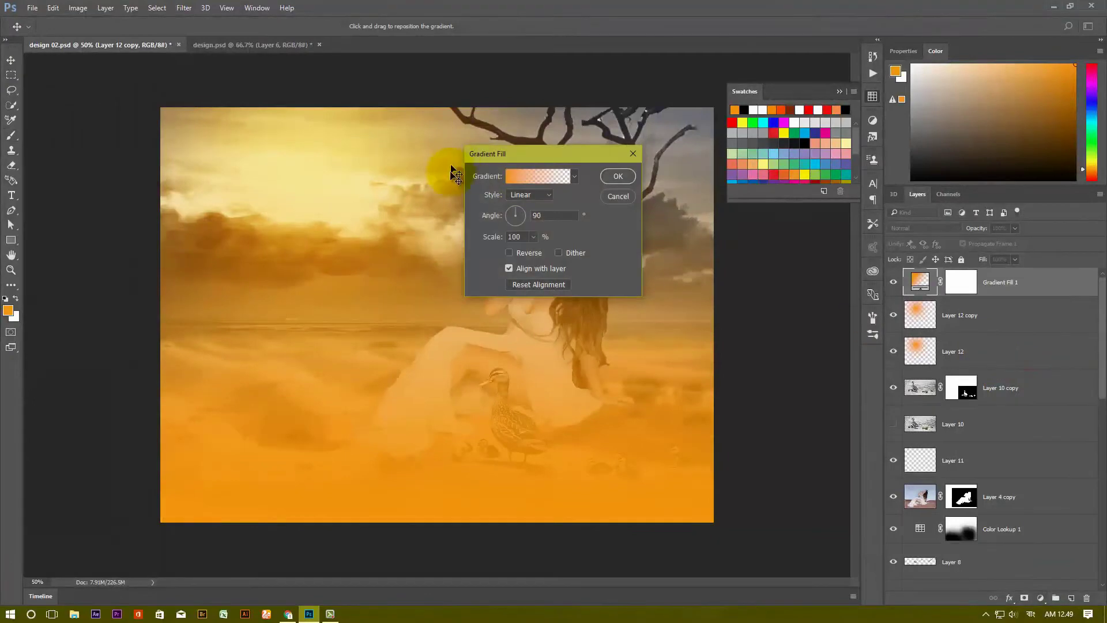
{"action": "left_click", "coordinate": [526, 177]}
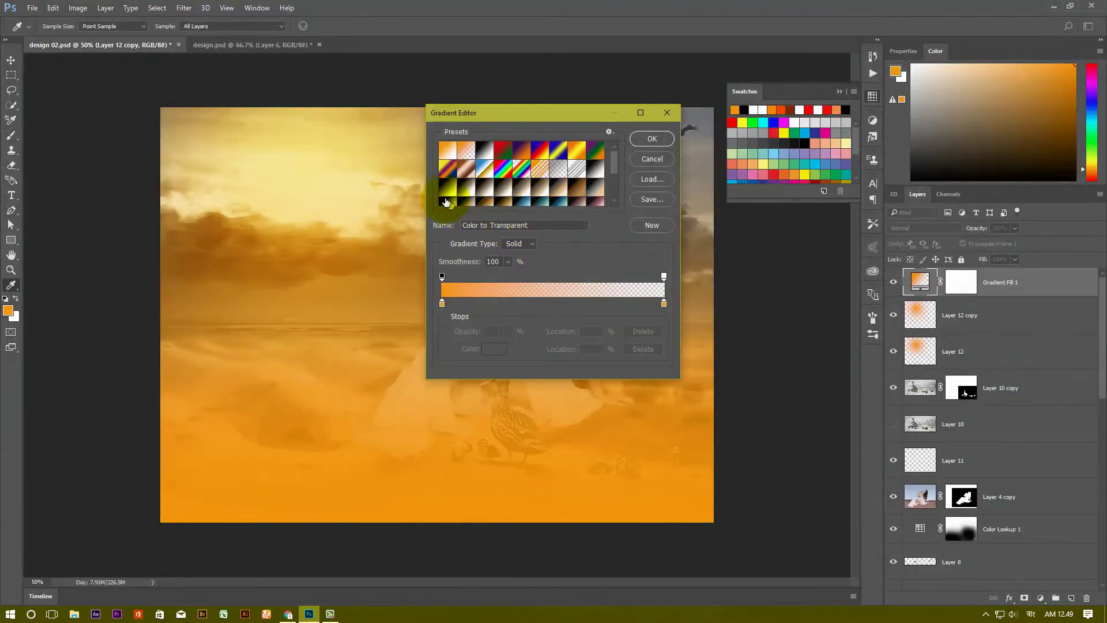
{"action": "left_click", "coordinate": [466, 197]}
{"action": "left_click", "coordinate": [498, 197]}
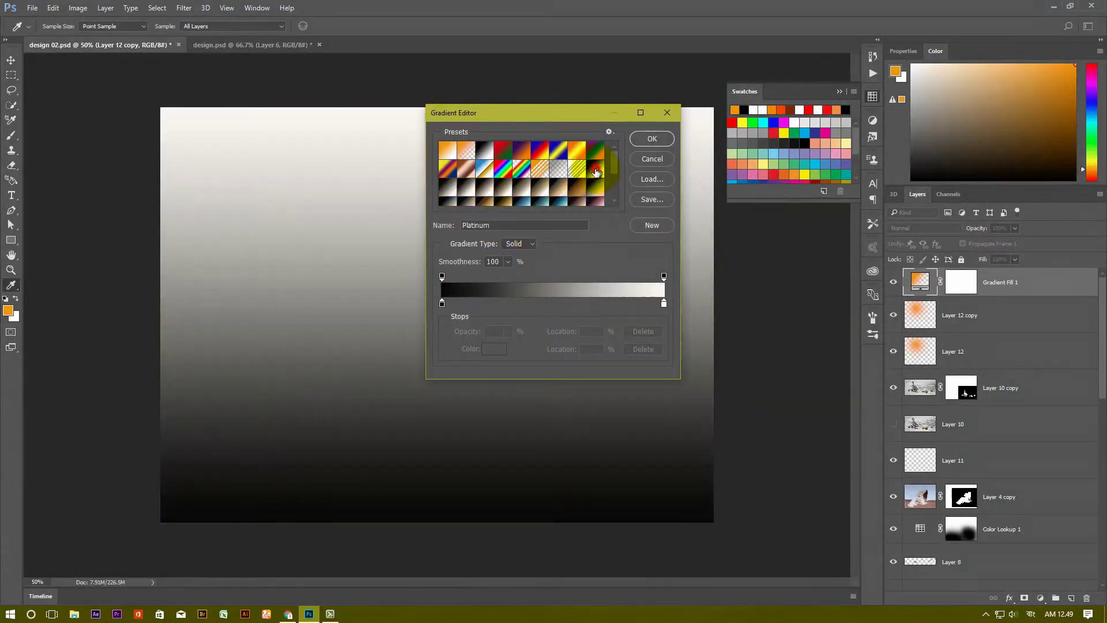
{"action": "left_click", "coordinate": [522, 192]}
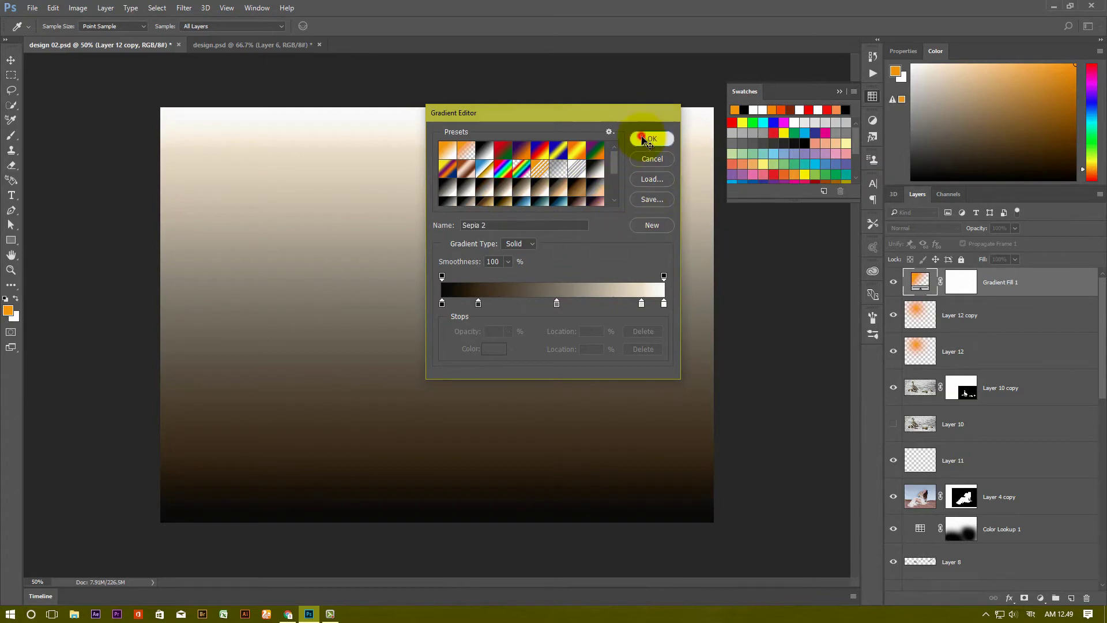
{"action": "left_click", "coordinate": [652, 138]}
Make the gradient radial and reversed, and rework its colour stops with one at 50%
{"action": "left_click", "coordinate": [538, 196]}
{"action": "left_click", "coordinate": [529, 212]}
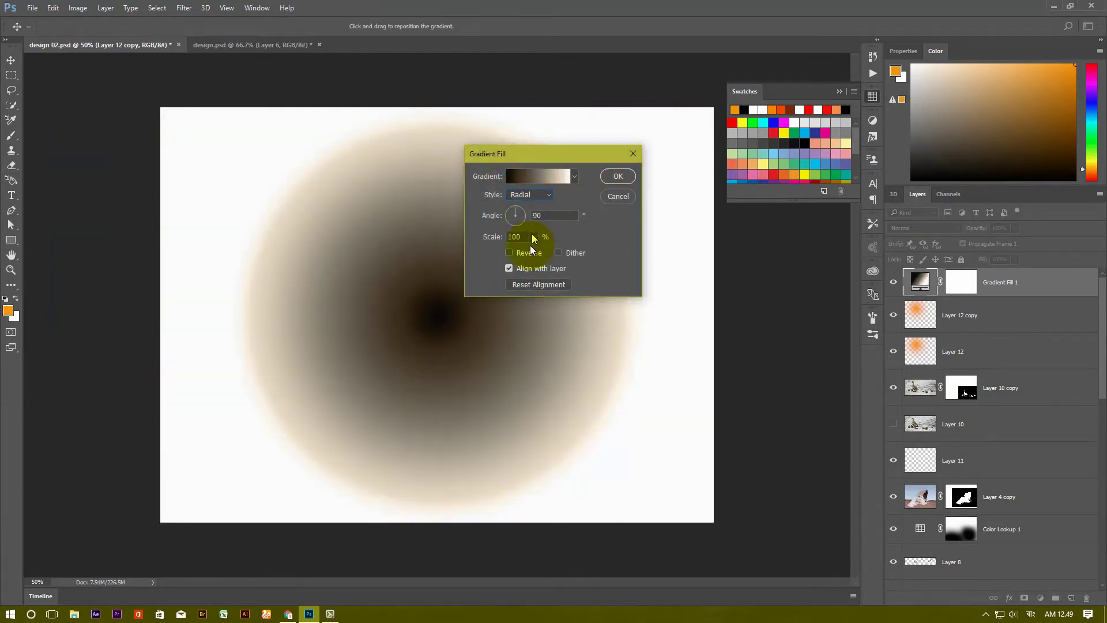
{"action": "left_click", "coordinate": [523, 253]}
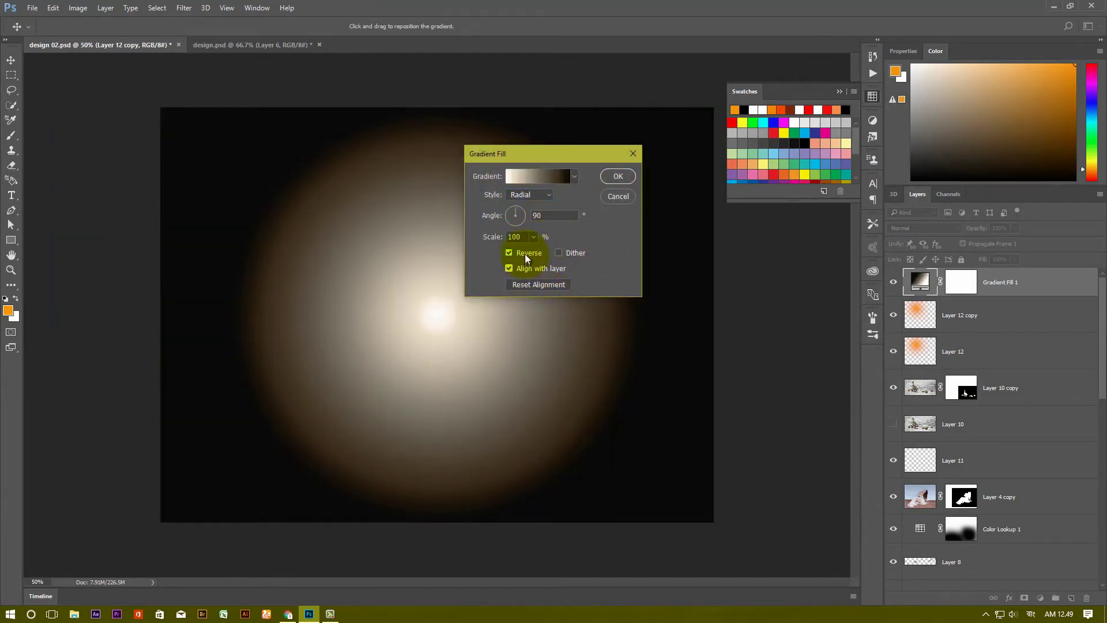
{"action": "left_click_drag", "start_coordinate": [541, 252], "coordinate": [564, 258]}
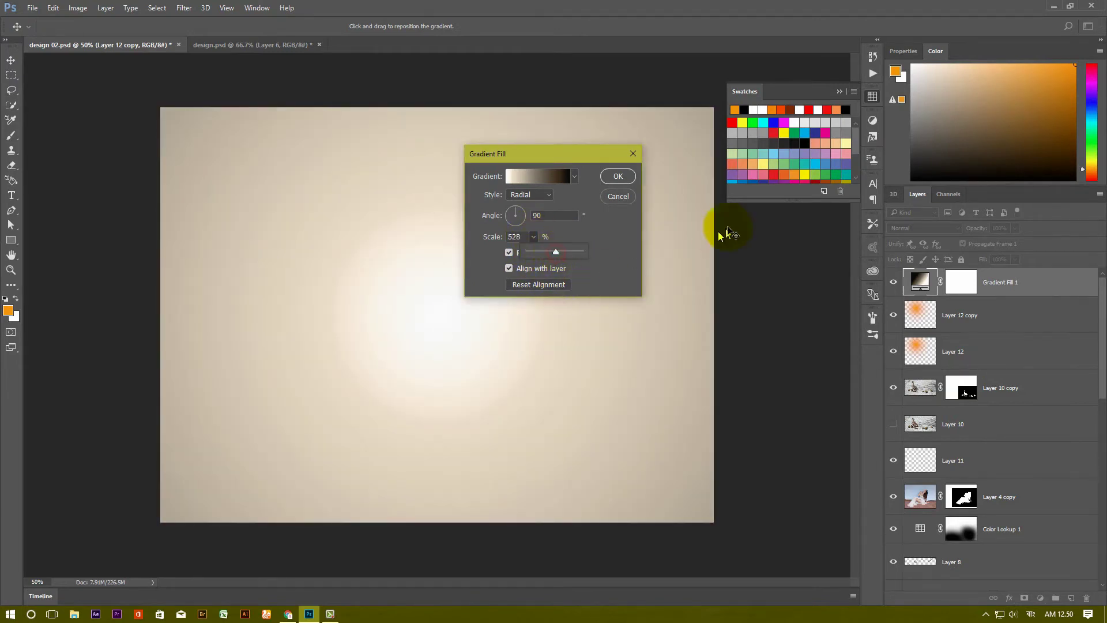
{"action": "left_click_drag", "start_coordinate": [640, 303], "coordinate": [642, 349]}
{"action": "left_click", "coordinate": [556, 304]}
{"action": "left_click_drag", "start_coordinate": [557, 304], "coordinate": [628, 343]}
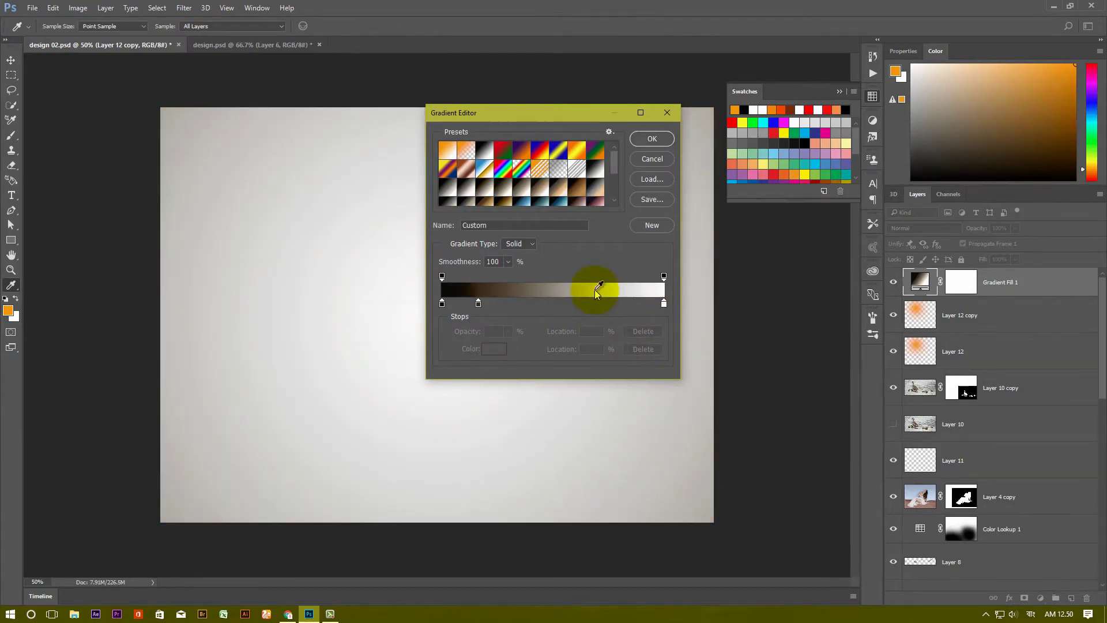
{"action": "left_click", "coordinate": [487, 307]}
{"action": "left_click_drag", "start_coordinate": [488, 310], "coordinate": [552, 304]}
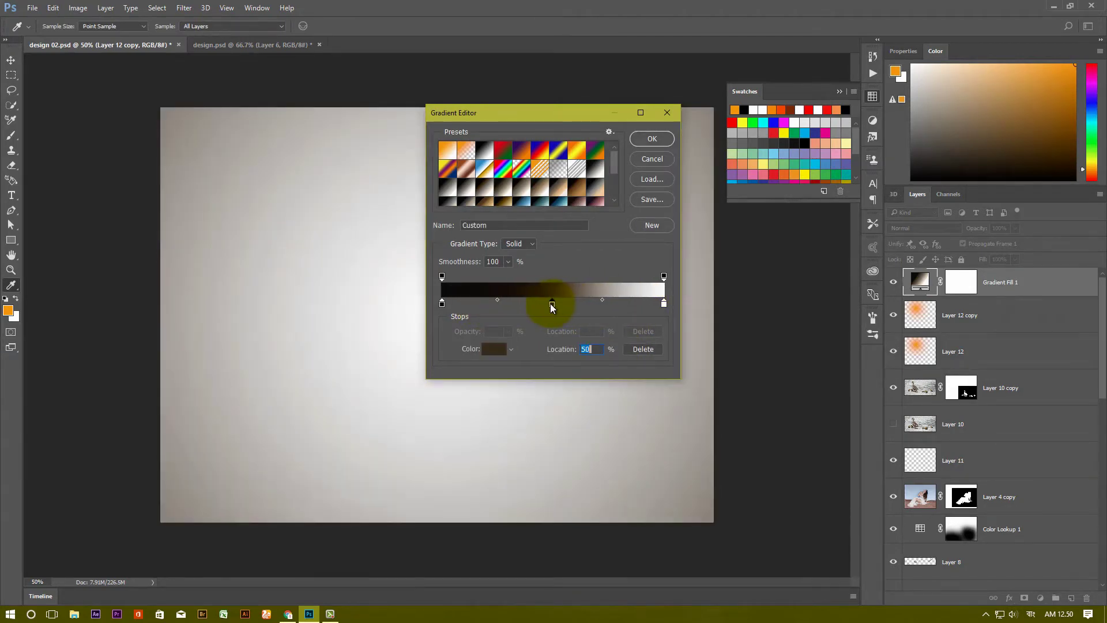
{"action": "left_click", "coordinate": [650, 139]}
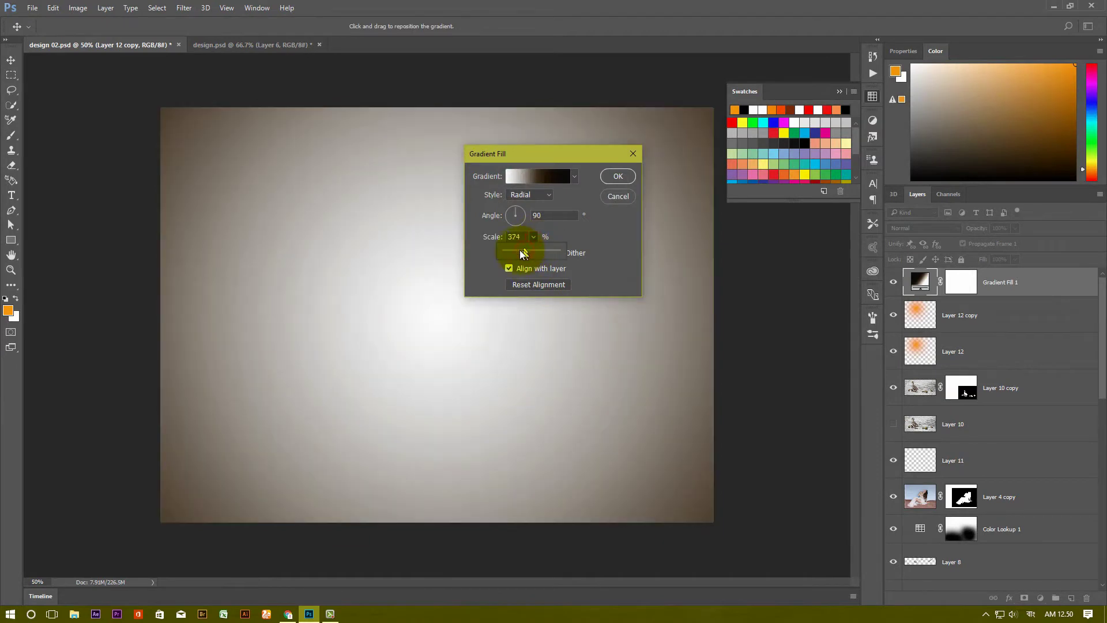
Set the gradient scale to 374% and blend the fill layer with Multiply
{"action": "left_click_drag", "start_coordinate": [535, 245], "coordinate": [521, 251]}
{"action": "left_click", "coordinate": [618, 176]}
{"action": "left_click", "coordinate": [925, 228]}
{"action": "left_click", "coordinate": [905, 253]}
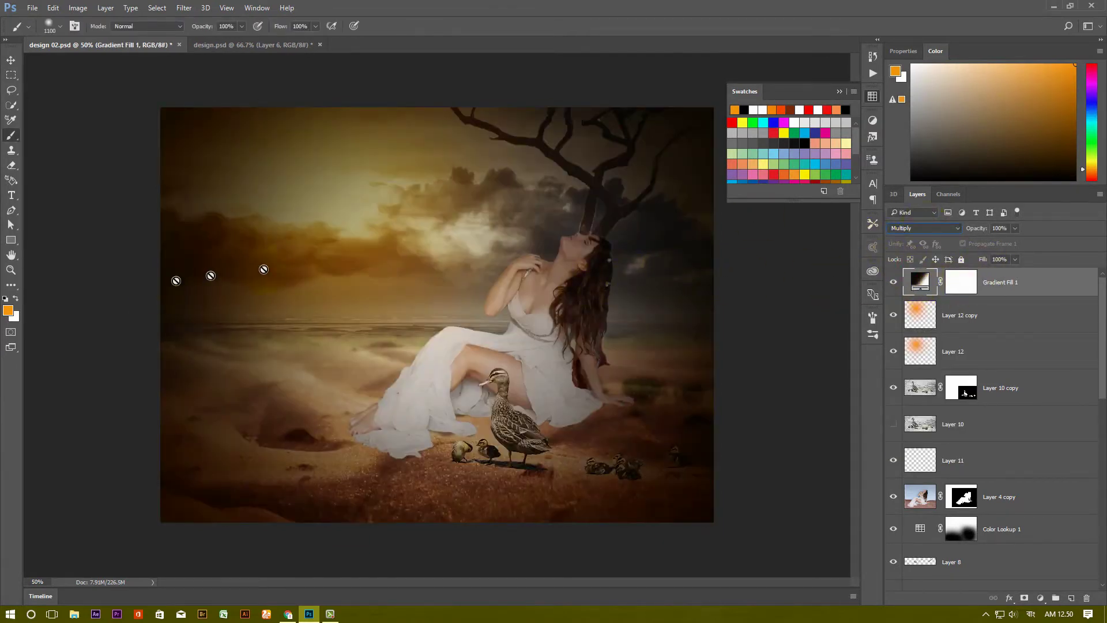
Paint the gradient fill's mask to clear the vignette over the sun glow and woman
{"action": "left_click", "coordinate": [962, 282]}
{"action": "key", "text": "d"}
{"action": "left_click_drag", "start_coordinate": [249, 165], "coordinate": [319, 182]}
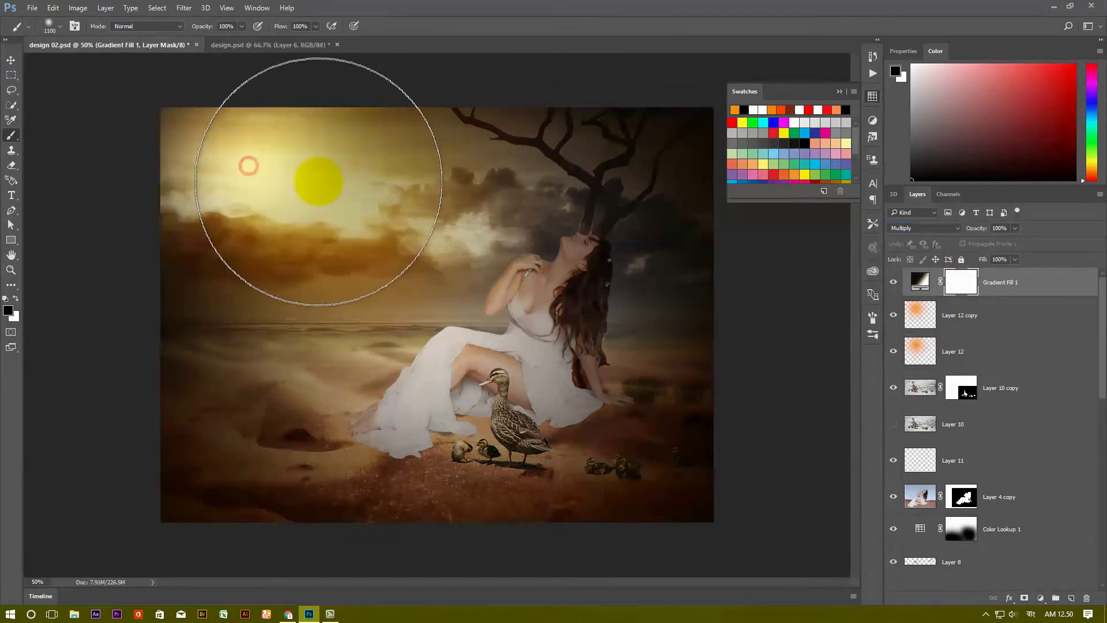
{"action": "left_click_drag", "start_coordinate": [250, 185], "coordinate": [401, 171]}
{"action": "mouse_move", "coordinate": [451, 248]}
{"action": "left_mouse_down"}
{"action": "mouse_move", "coordinate": [399, 284]}
{"action": "mouse_move", "coordinate": [254, 202]}
{"action": "left_mouse_up"}
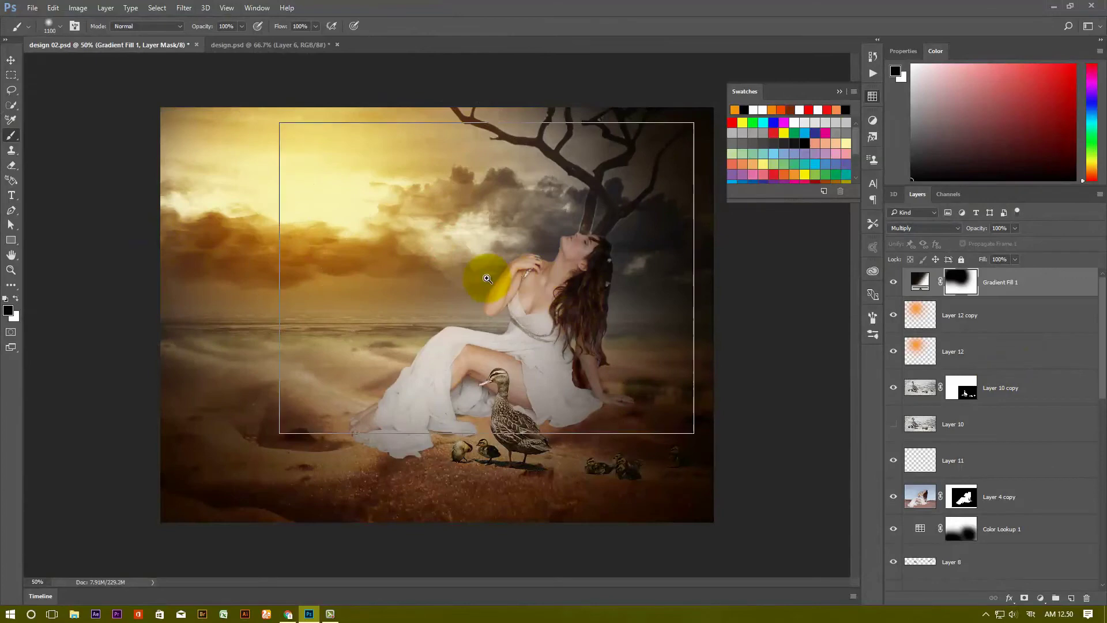
{"action": "key", "text": "ctrl+minus"}
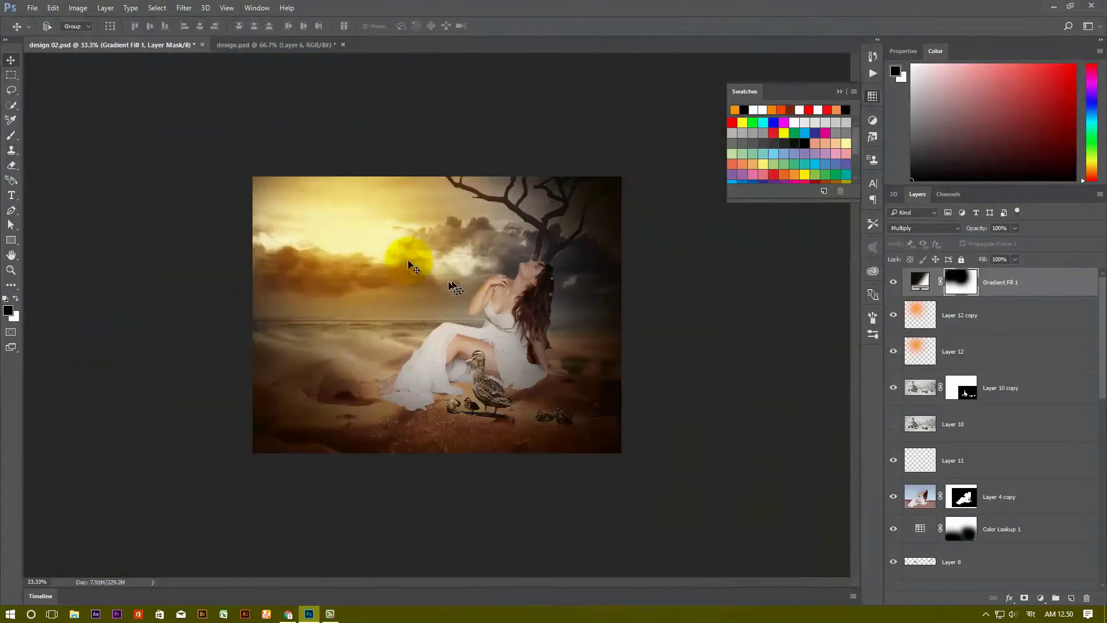
{"action": "key", "text": "ctrl+plus"}
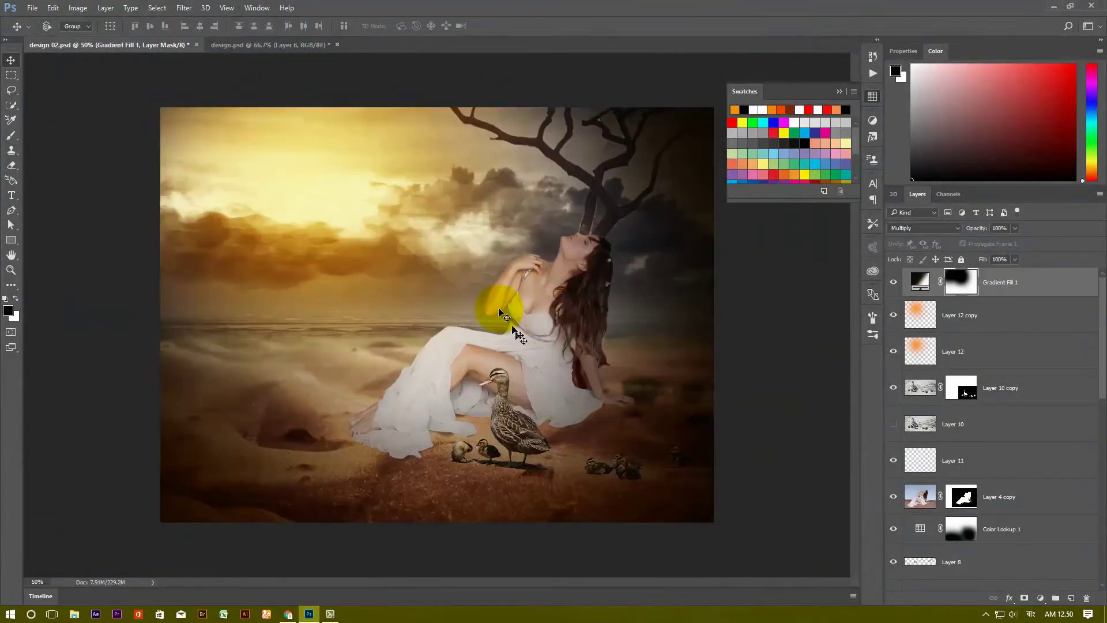
{"action": "left_click", "coordinate": [11, 134]}
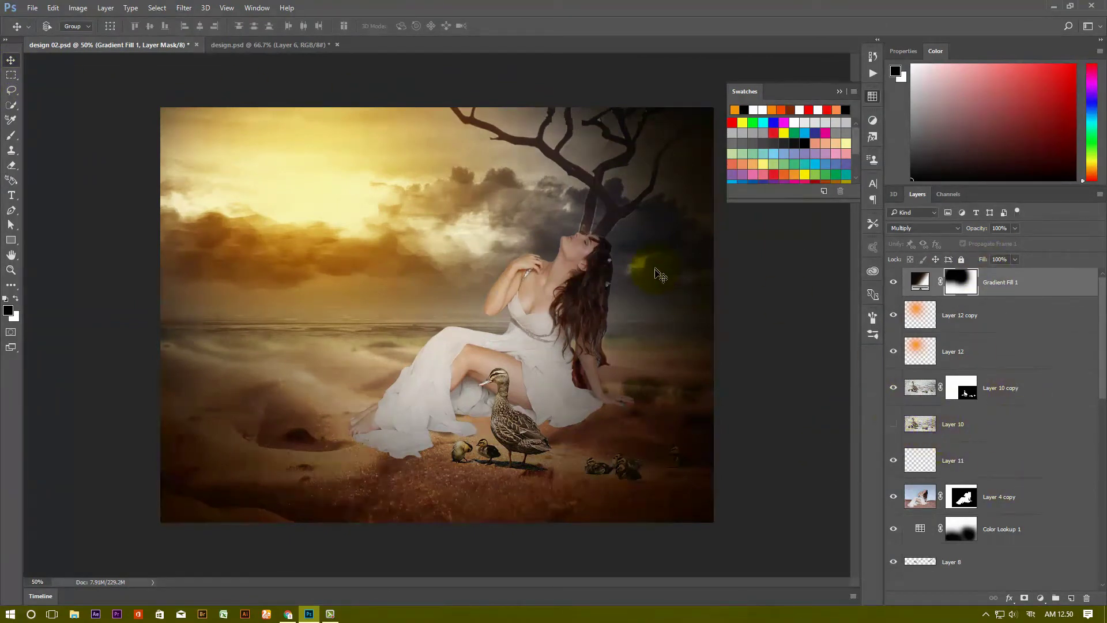
Shrink Layer 4 copy to about 88% and move her against the tree
{"action": "left_click", "coordinate": [1033, 497]}
{"action": "key", "text": "ctrl+t"}
{"action": "mouse_move", "coordinate": [588, 367]}
{"action": "left_mouse_down"}
{"action": "mouse_move", "coordinate": [565, 360]}
{"action": "mouse_move", "coordinate": [582, 355]}
{"action": "left_mouse_up"}
{"action": "left_click_drag", "start_coordinate": [304, 148], "coordinate": [357, 183]}
{"action": "left_click_drag", "start_coordinate": [519, 306], "coordinate": [495, 321]}
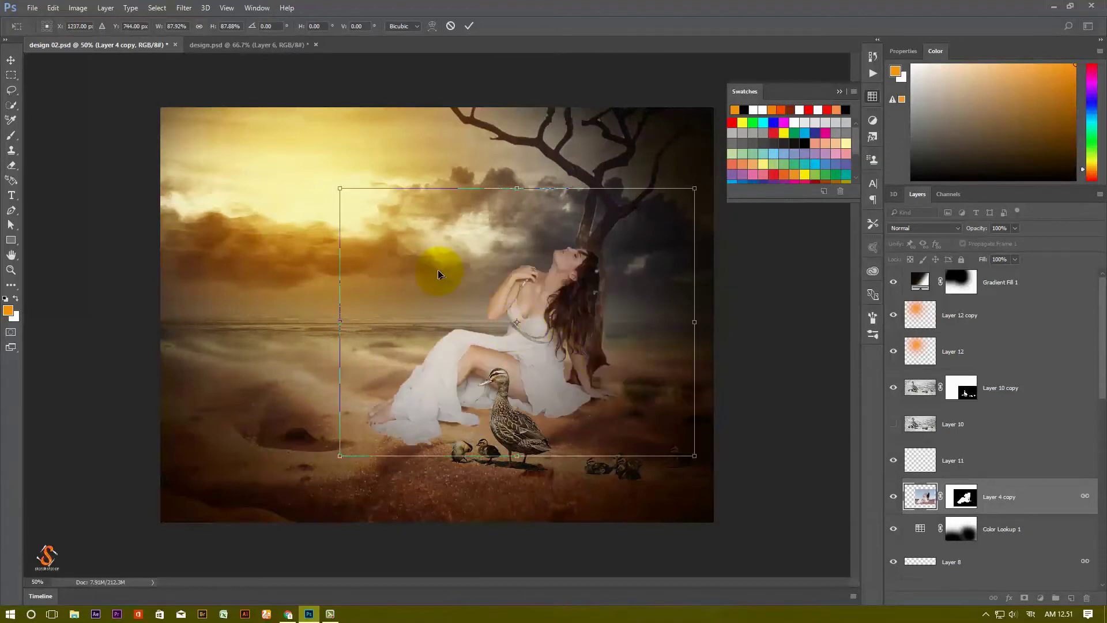
Commit the woman's resize and lower Gradient Fill 1 opacity to 66%
{"action": "key", "text": "Return"}
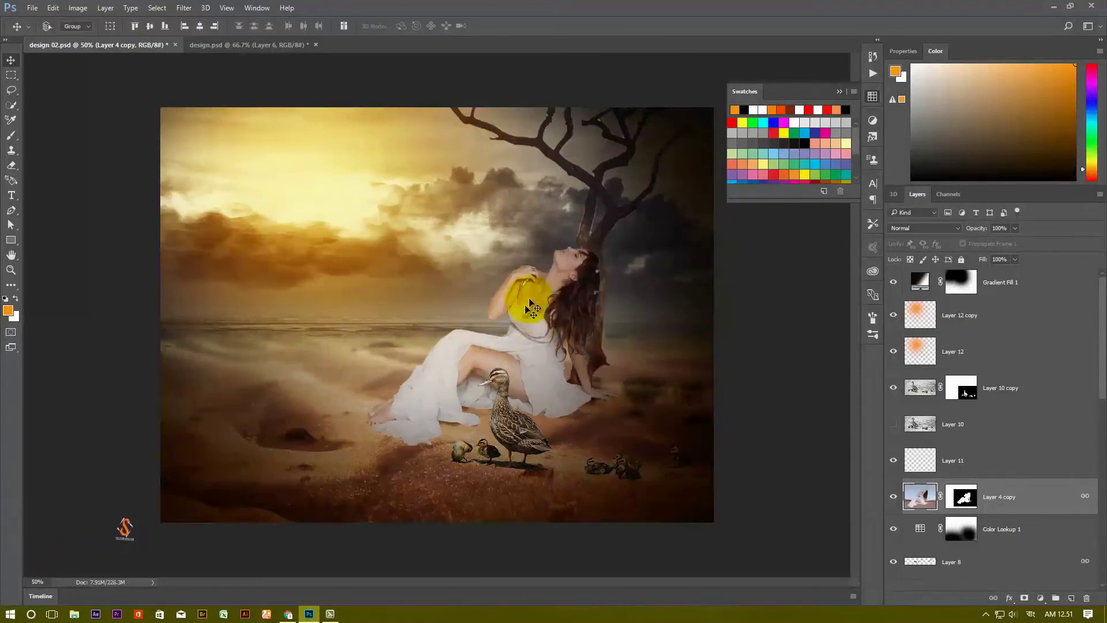
{"action": "left_click", "coordinate": [992, 427]}
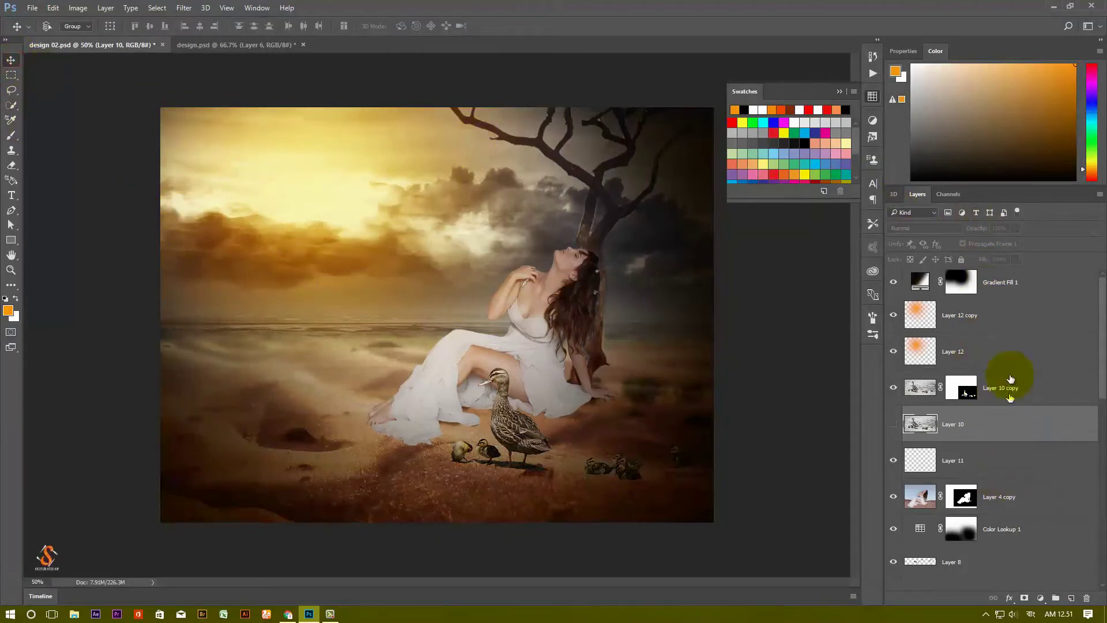
{"action": "left_click", "coordinate": [1015, 283]}
{"action": "left_click", "coordinate": [1015, 227]}
{"action": "left_click_drag", "start_coordinate": [1016, 240], "coordinate": [998, 240]}
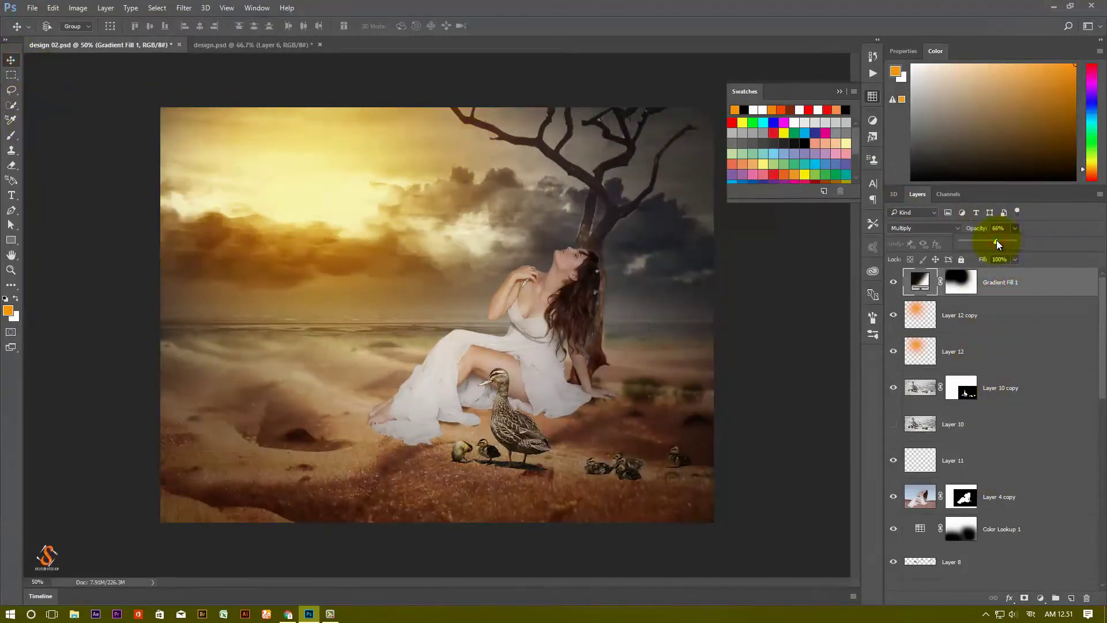
Move the four Layer 7 layers down and left together, then save design 02.psd
{"action": "scroll", "coordinate": [1010, 461], "scroll_direction": "down", "scroll_amount": 5}
{"action": "left_click", "coordinate": [975, 418]}
{"action": "left_click", "coordinate": [960, 338]}
{"action": "left_click", "coordinate": [980, 447], "text": "shift"}
{"action": "key", "text": "ctrl+t"}
{"action": "left_click_drag", "start_coordinate": [452, 242], "coordinate": [464, 267]}
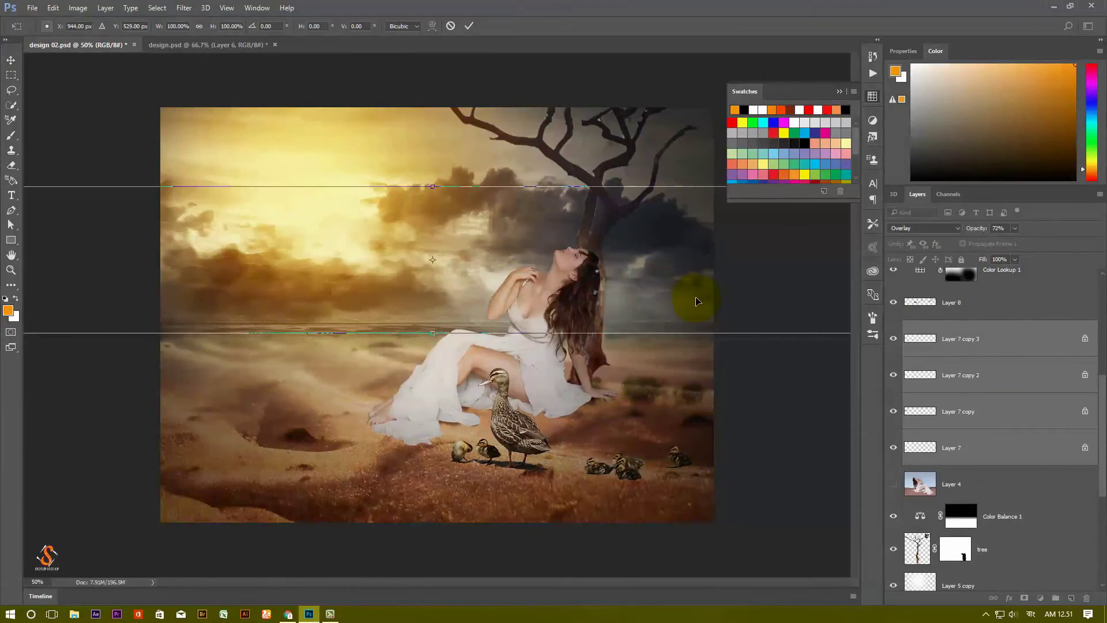
{"action": "mouse_move", "coordinate": [696, 301]}
{"action": "left_mouse_down"}
{"action": "mouse_move", "coordinate": [844, 339]}
{"action": "mouse_move", "coordinate": [741, 309]}
{"action": "left_mouse_up"}
{"action": "left_click_drag", "start_coordinate": [637, 296], "coordinate": [649, 311]}
{"action": "key", "text": "Return"}
{"action": "key", "text": "ctrl+s"}
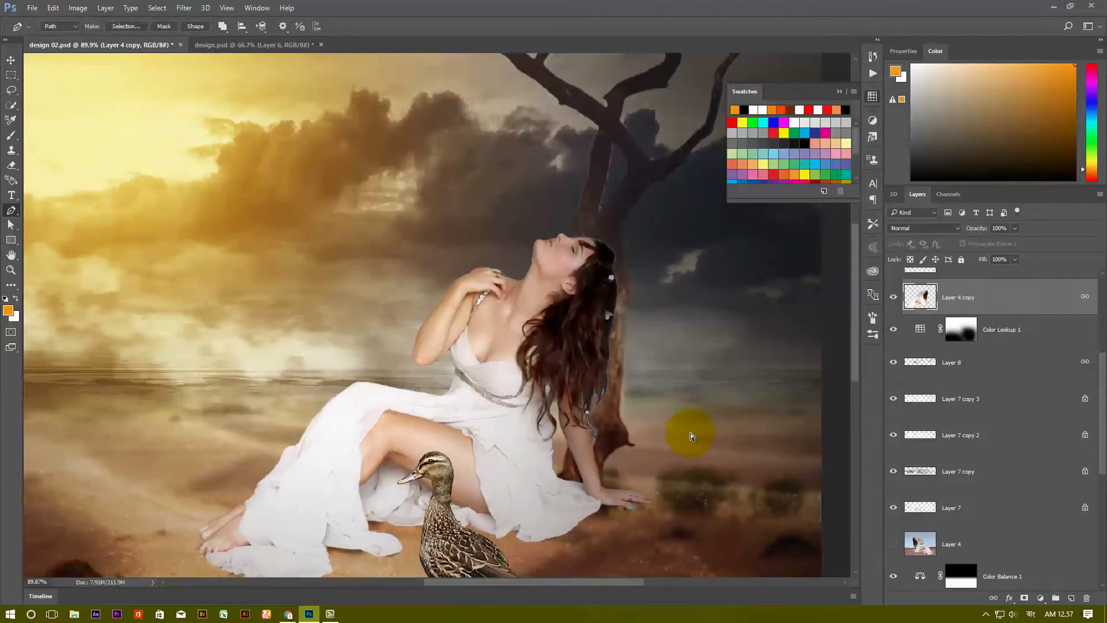
Zoom in on the woman's hair edge and place the first curved pen anchor
{"action": "left_click", "coordinate": [620, 442]}
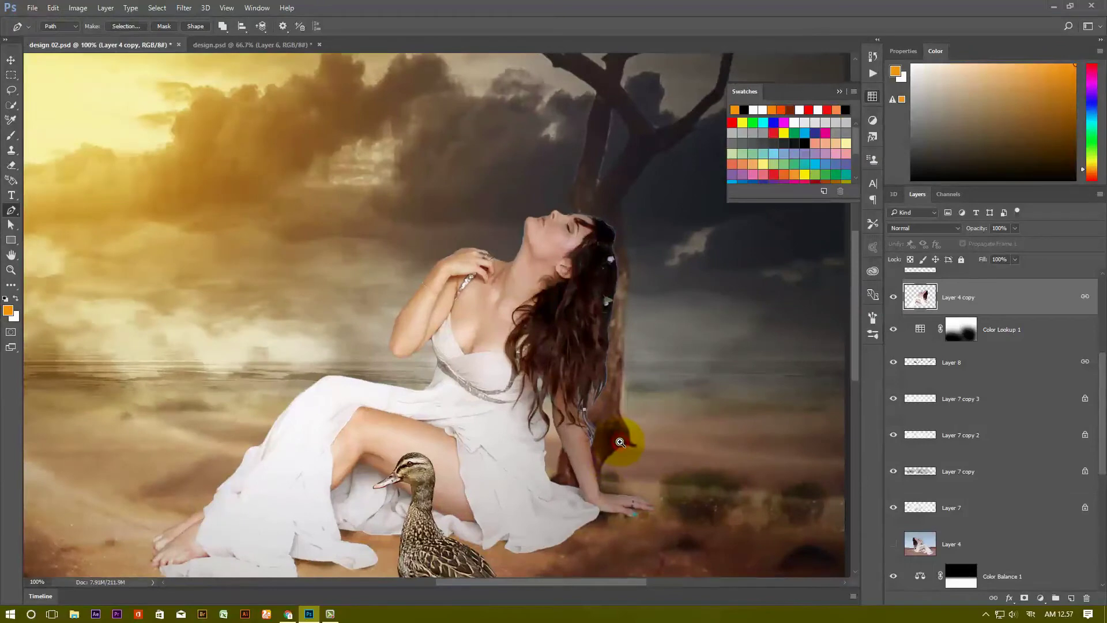
{"action": "key", "text": "ctrl+shift+z"}
{"action": "key", "text": "ctrl+shift+z"}
{"action": "key", "text": "ctrl+shift+z"}
{"action": "scroll", "coordinate": [625, 418], "scroll_direction": "up", "scroll_amount": 1}
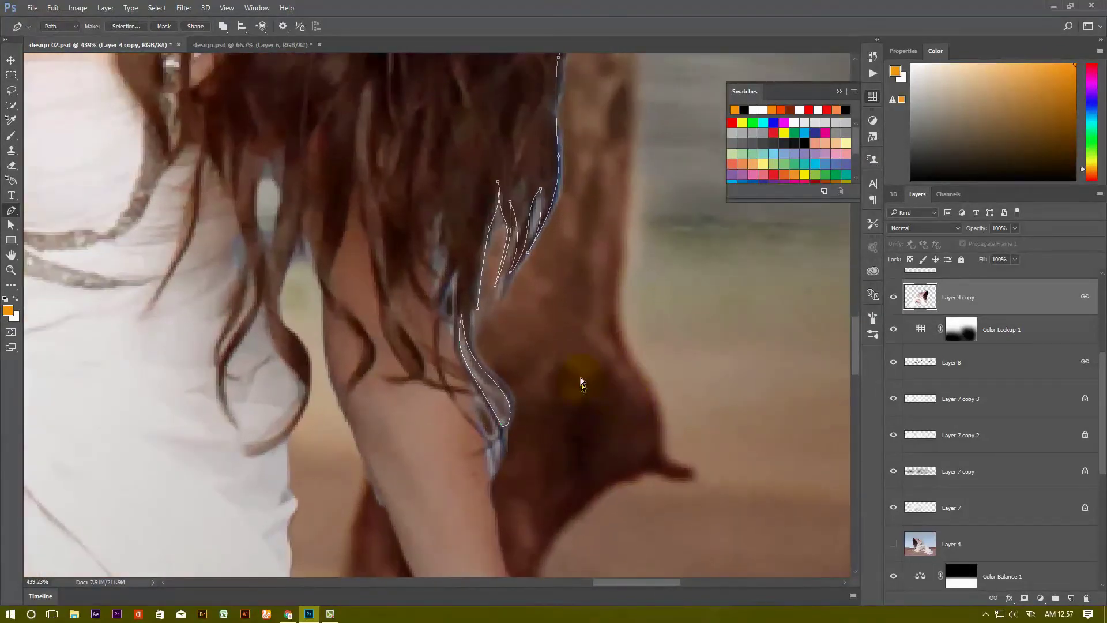
{"action": "left_click_drag", "start_coordinate": [580, 378], "coordinate": [628, 566]}
{"action": "left_click_drag", "start_coordinate": [673, 317], "coordinate": [660, 397]}
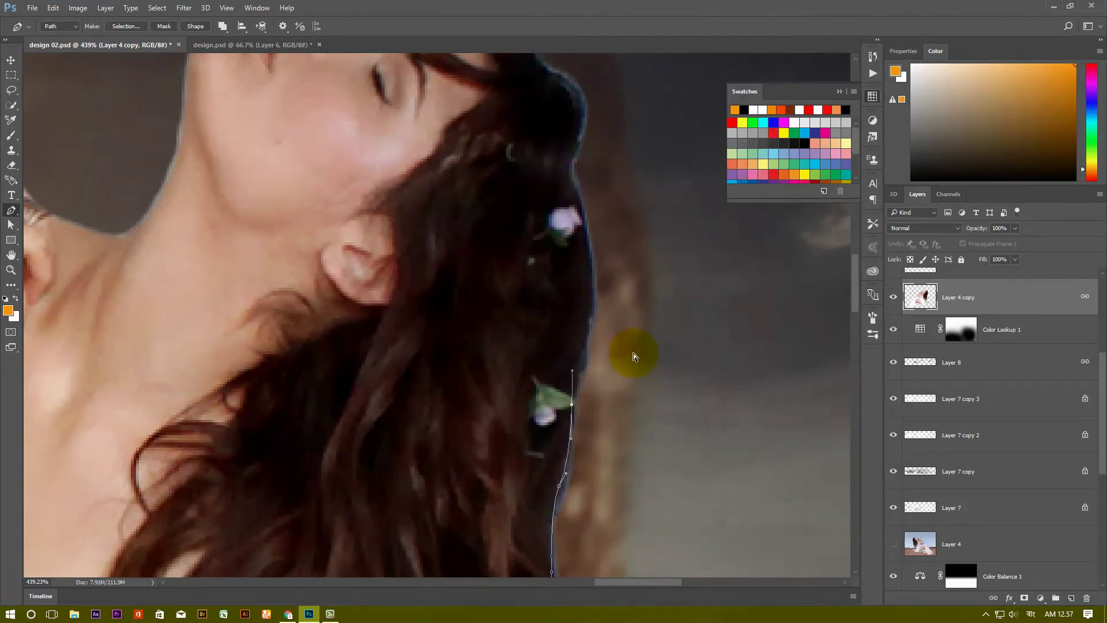
{"action": "left_click_drag", "start_coordinate": [593, 273], "coordinate": [593, 249]}
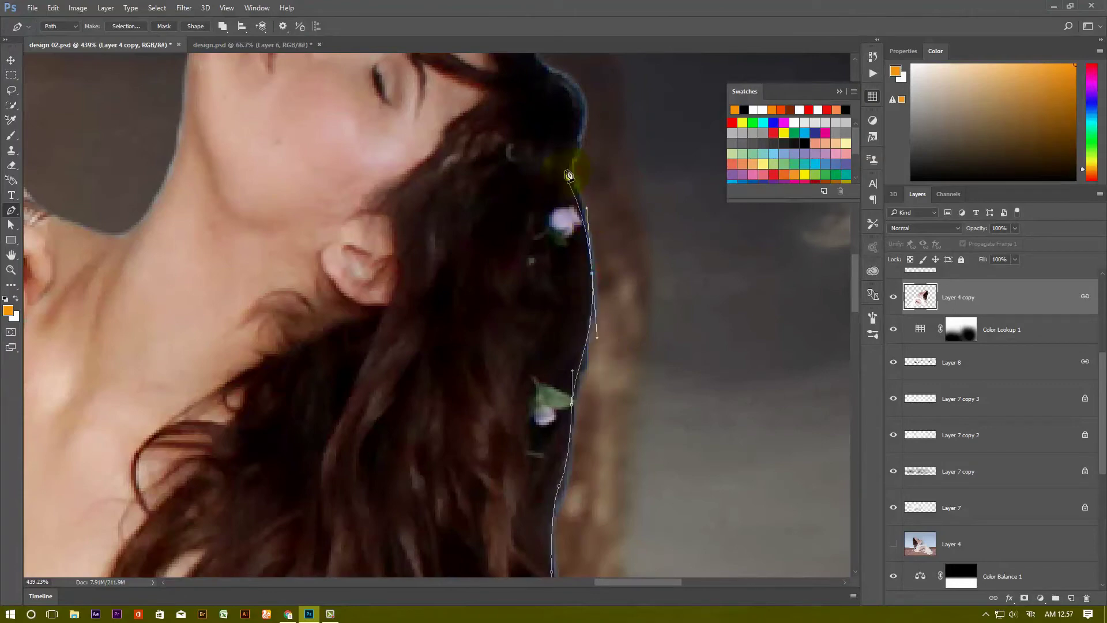
Extend the work path around her head along the hair strands beside the arm
{"action": "scroll", "coordinate": [579, 196], "scroll_direction": "up", "scroll_amount": 3}
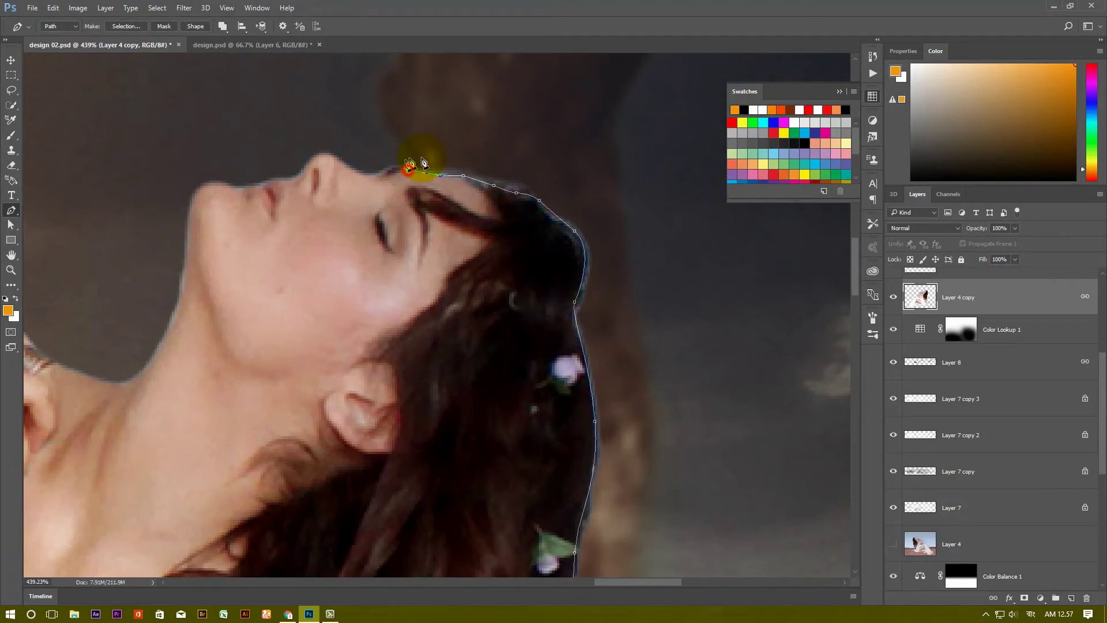
{"action": "scroll", "coordinate": [652, 215], "scroll_direction": "down", "scroll_amount": 5}
{"action": "left_click_drag", "start_coordinate": [618, 389], "coordinate": [468, 449]}
{"action": "scroll", "coordinate": [536, 307], "scroll_direction": "up", "scroll_amount": 3}
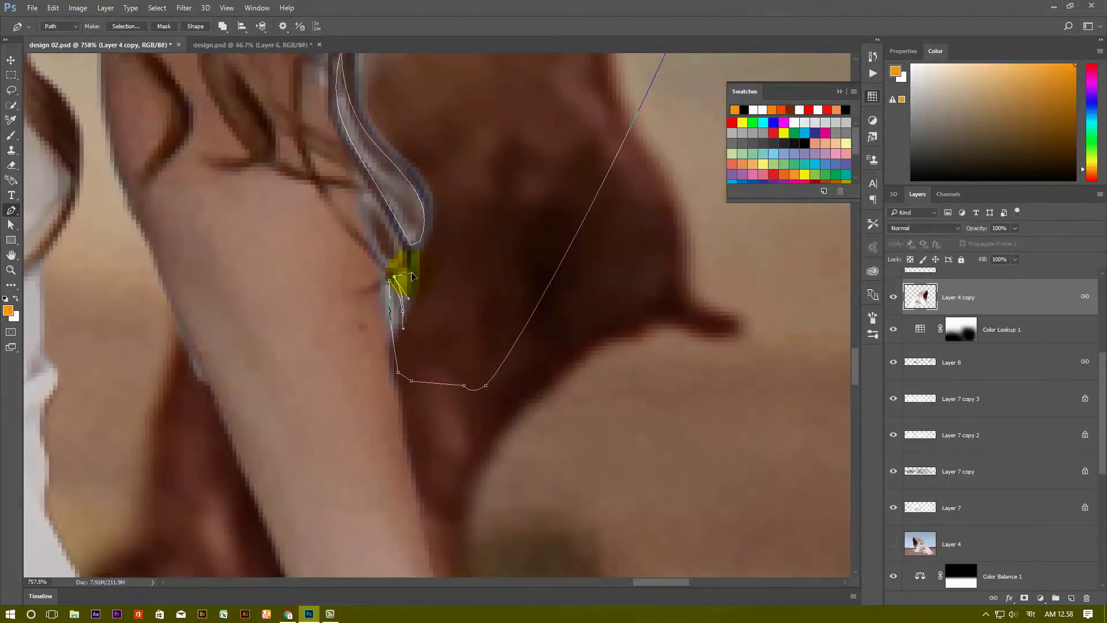
{"action": "scroll", "coordinate": [420, 254], "scroll_direction": "down", "scroll_amount": 5}
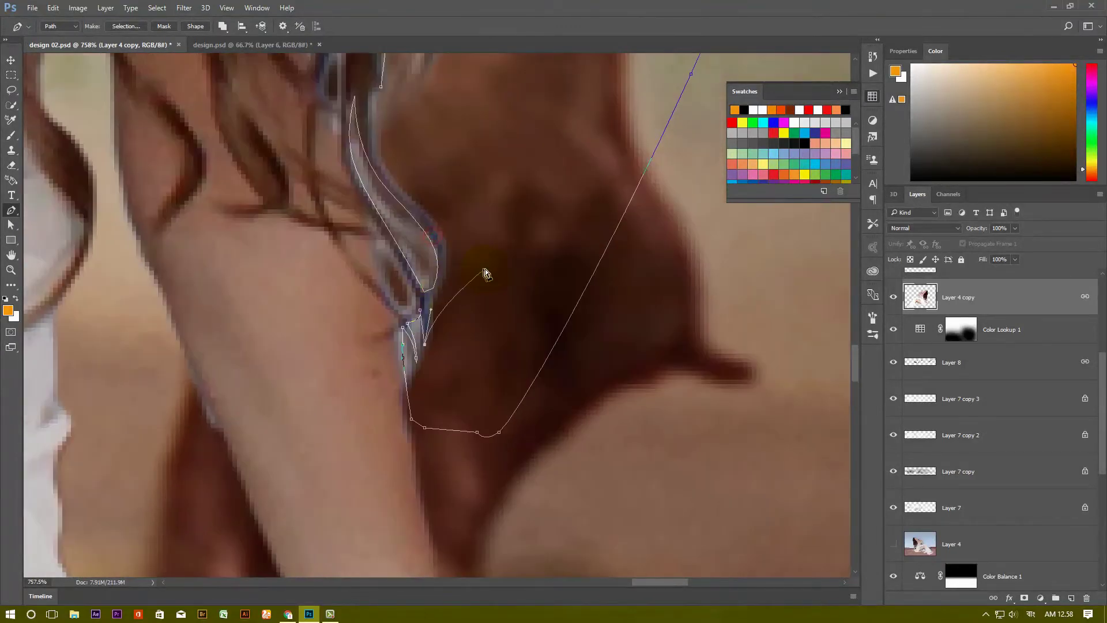
{"action": "scroll", "coordinate": [485, 269], "scroll_direction": "up", "scroll_amount": 5}
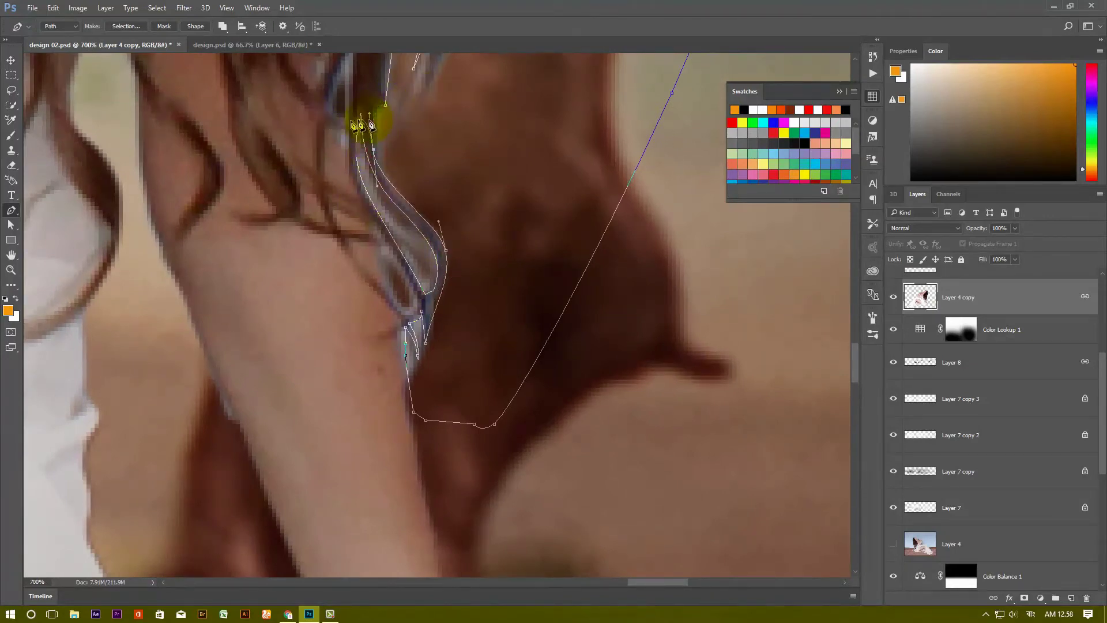
{"action": "scroll", "coordinate": [386, 108], "scroll_direction": "down", "scroll_amount": 2}
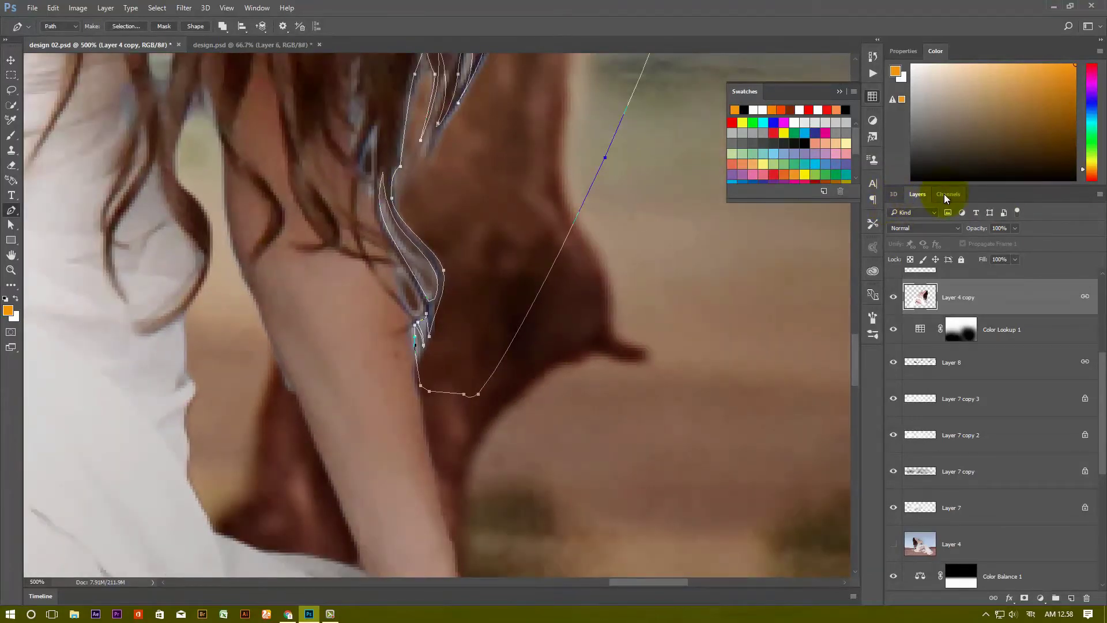
{"action": "left_click", "coordinate": [256, 8]}
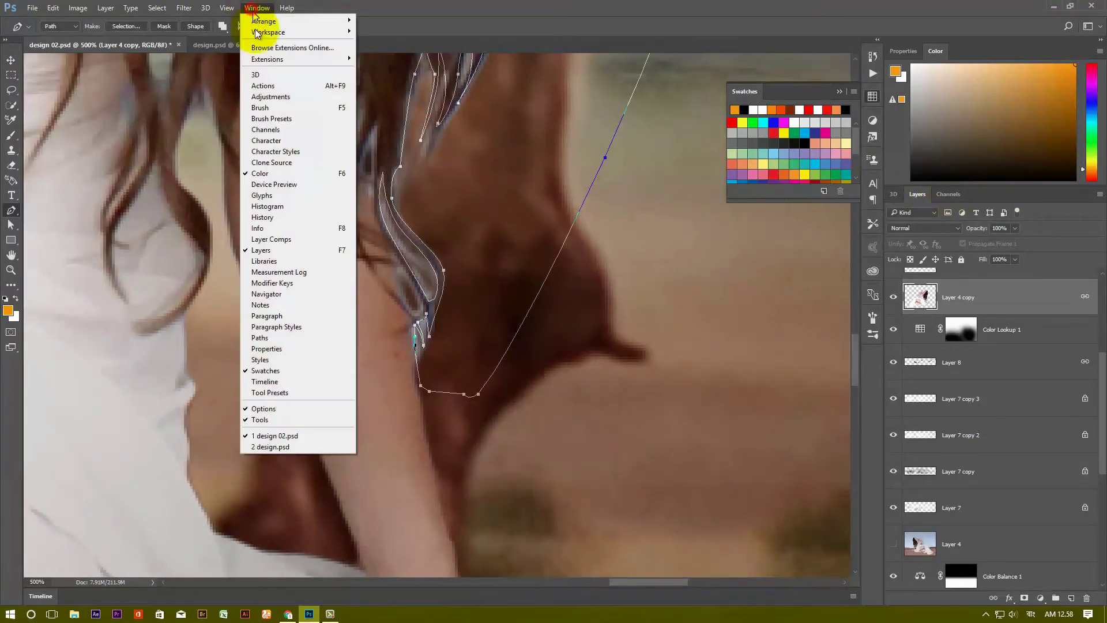
Turn the Work Path from the Paths panel into a selection
{"action": "left_click", "coordinate": [314, 340]}
{"action": "right_click", "coordinate": [952, 218]}
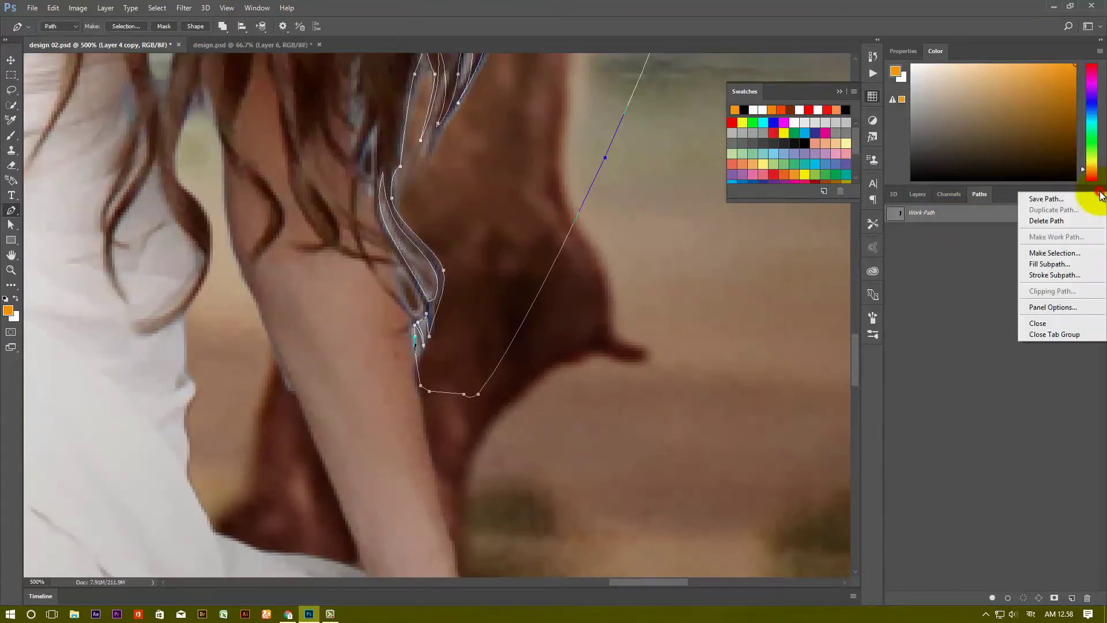
{"action": "left_click", "coordinate": [1044, 248]}
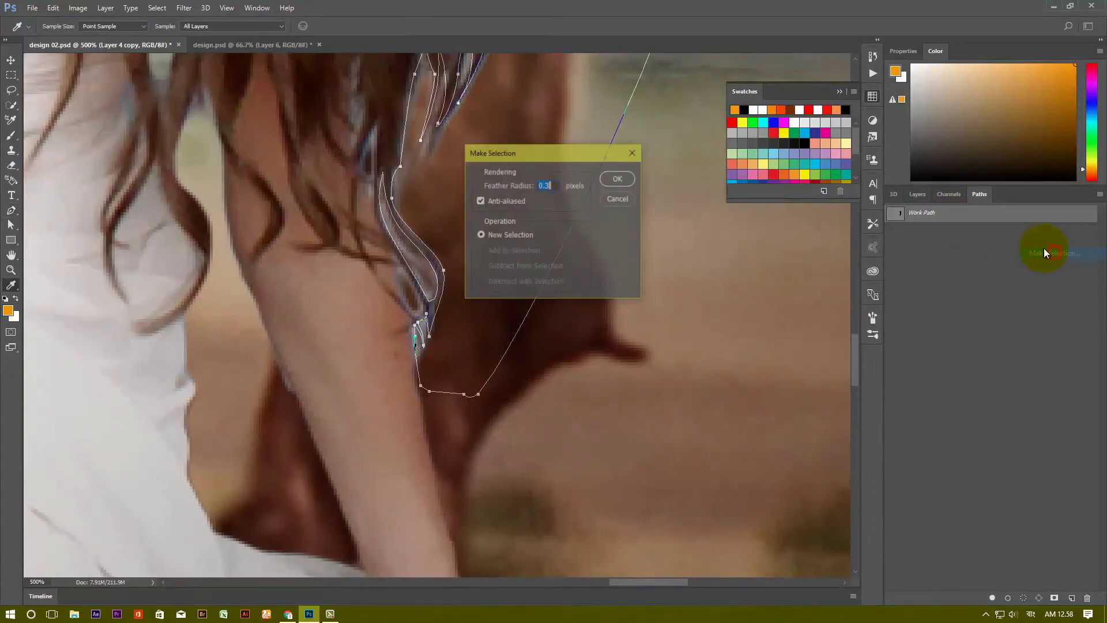
{"action": "left_click", "coordinate": [614, 181]}
Feather the hair selection by 1 pixel
{"action": "key", "text": "ctrl+minus"}
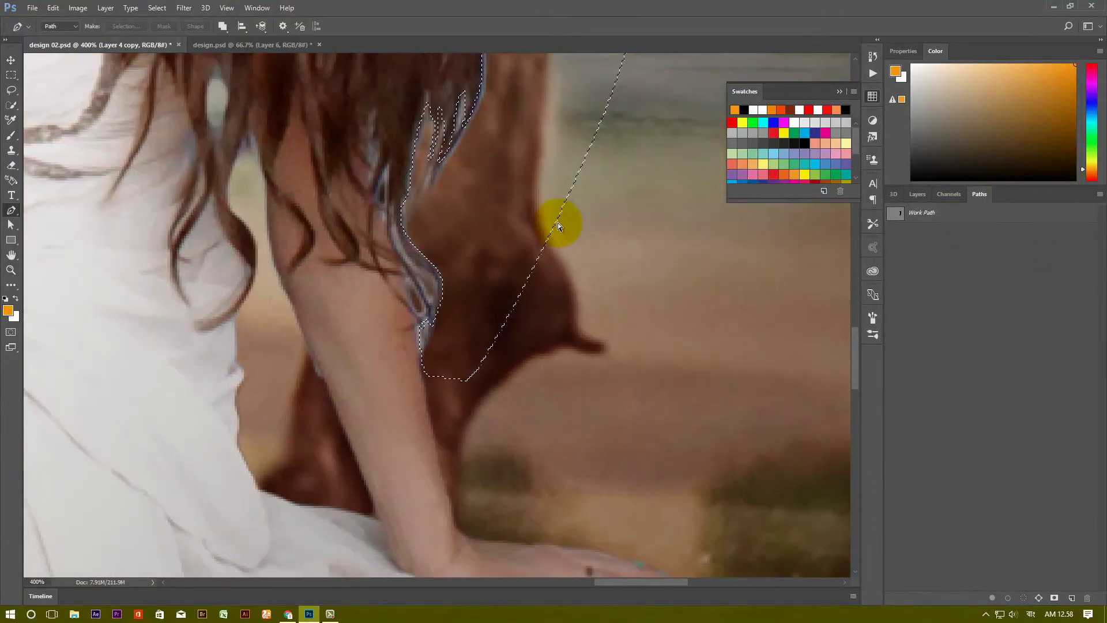
{"action": "key", "text": "ctrl+minus"}
{"action": "left_click_drag", "start_coordinate": [614, 460], "coordinate": [516, 571]}
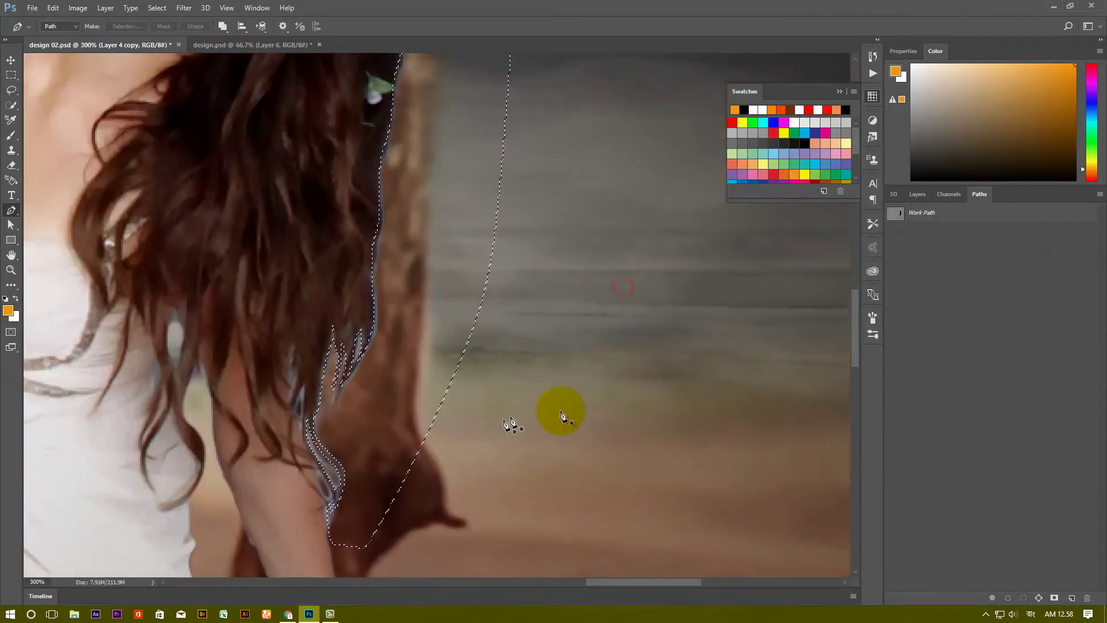
{"action": "key", "text": "shift+F6"}
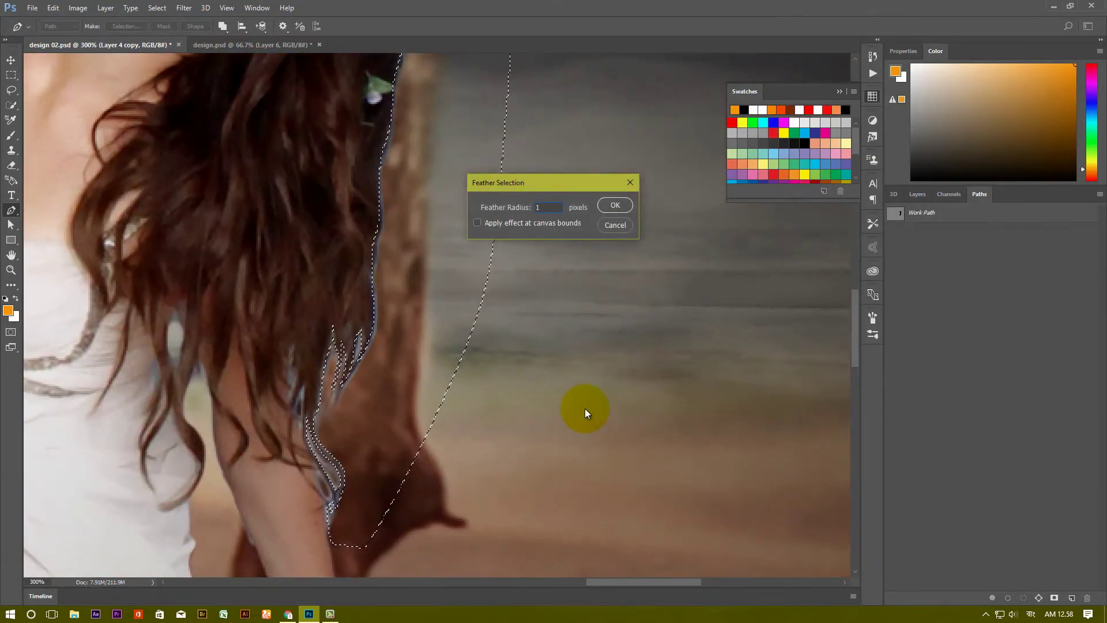
{"action": "key", "text": "Return"}
Clone Stamp over the pale bluish hair strand beside the arm
{"action": "key", "text": "ctrl+minus"}
{"action": "key", "text": "ctrl+minus"}
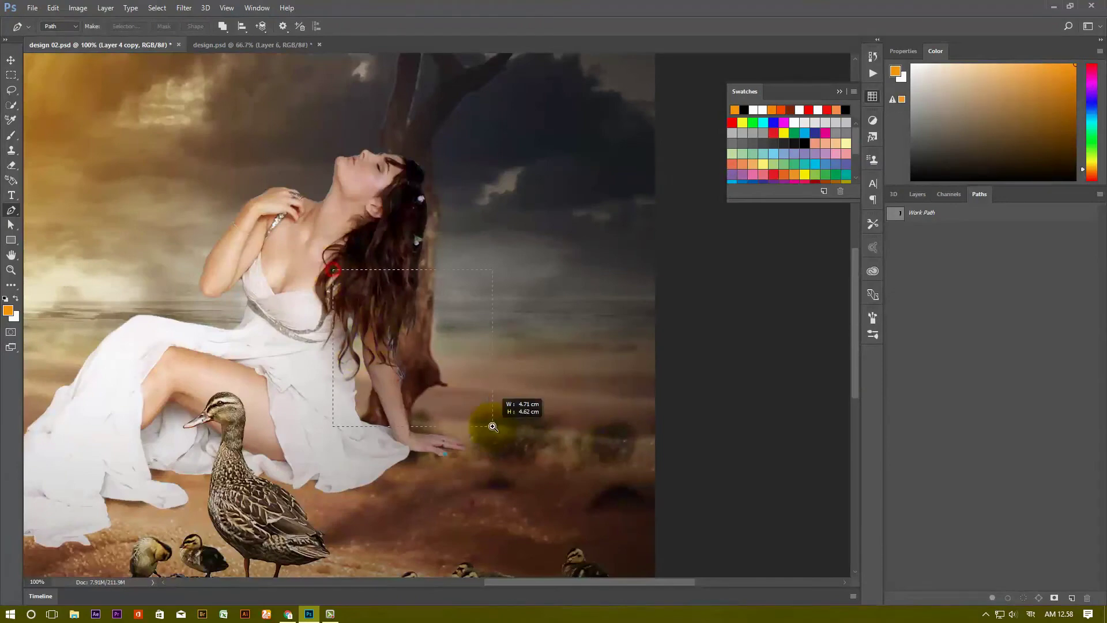
{"action": "left_click_drag", "start_coordinate": [496, 421], "coordinate": [594, 281]}
{"action": "right_click", "coordinate": [11, 150]}
{"action": "left_click", "coordinate": [30, 149]}
{"action": "left_click_drag", "start_coordinate": [447, 219], "coordinate": [449, 271]}
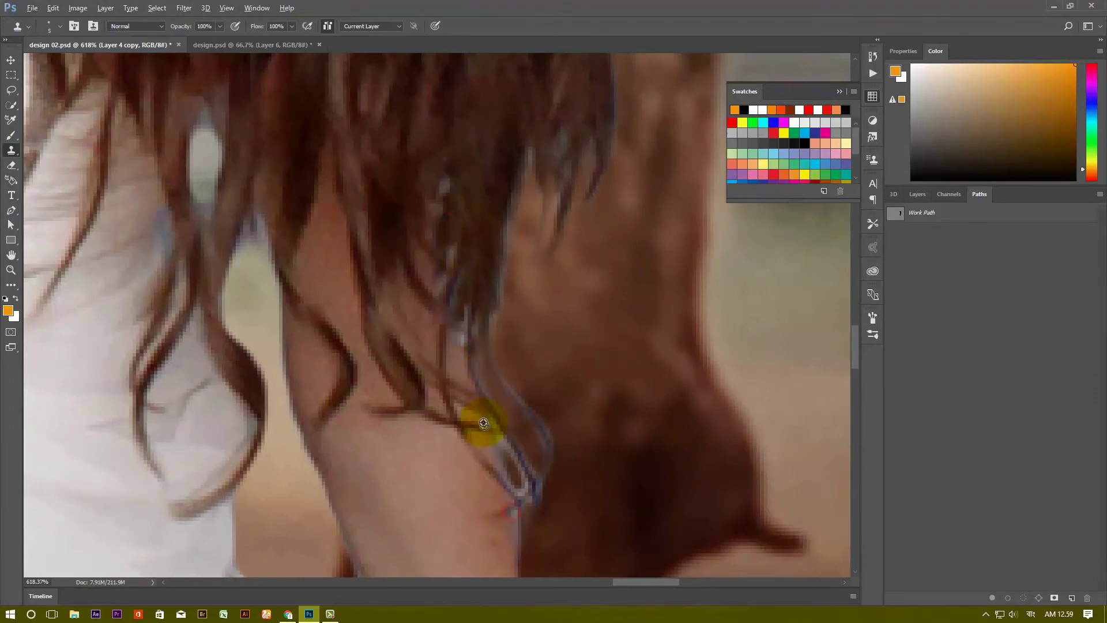
Finish covering the bluish hair fringe, return to the Layers panel and lock Layer 4 copy
{"action": "scroll", "coordinate": [475, 328], "scroll_direction": "down", "scroll_amount": 4}
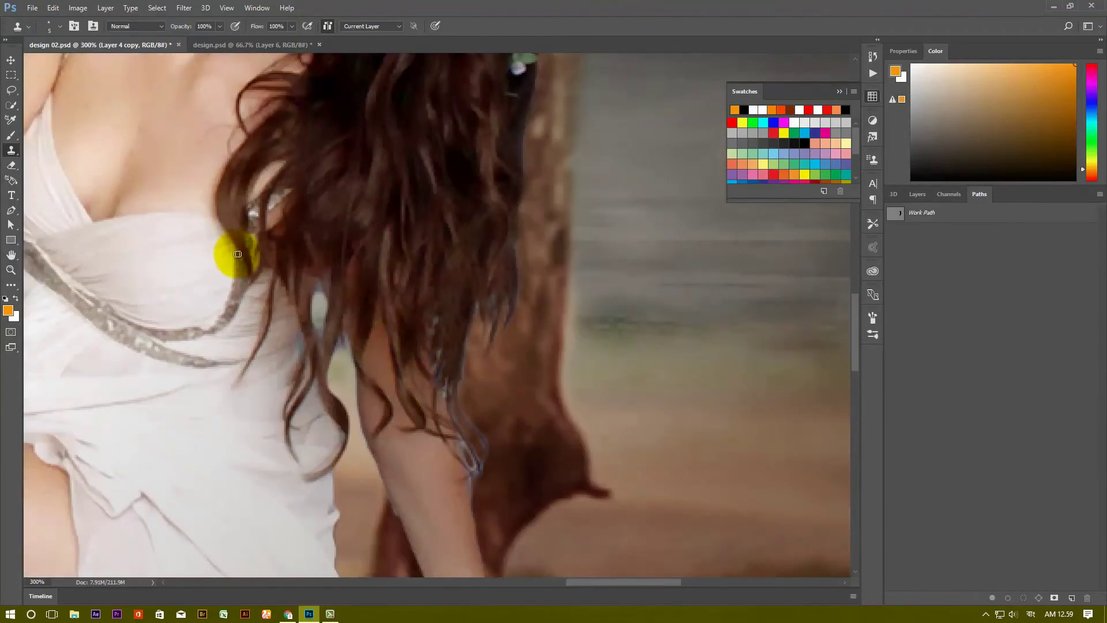
{"action": "scroll", "coordinate": [242, 255], "scroll_direction": "down", "scroll_amount": 3}
{"action": "scroll", "coordinate": [440, 196], "scroll_direction": "up", "scroll_amount": 2}
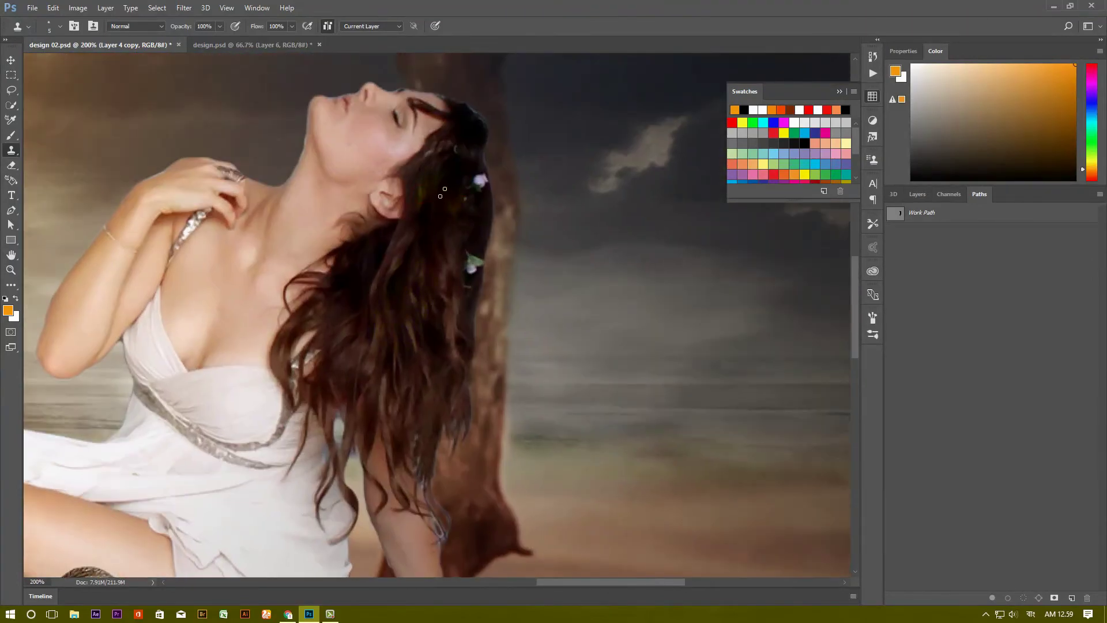
{"action": "left_click", "coordinate": [917, 194]}
{"action": "left_click", "coordinate": [910, 259]}
{"action": "left_click", "coordinate": [11, 284]}
{"action": "right_click", "coordinate": [11, 285]}
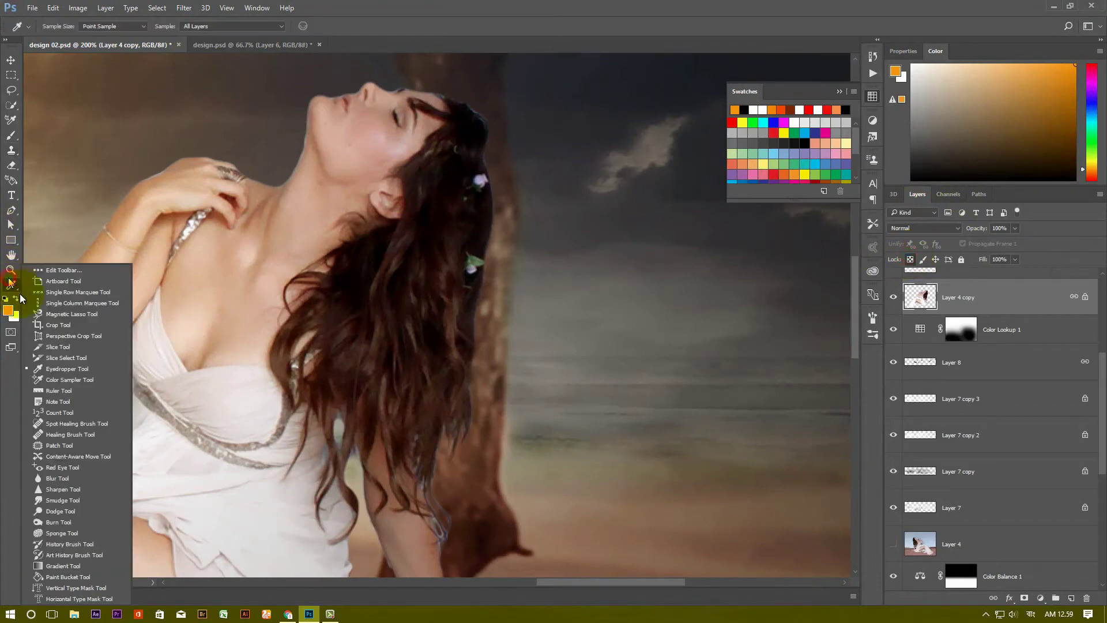
Smudge the edge of the woman's neck to soften it
{"action": "left_click", "coordinate": [57, 500]}
{"action": "left_click_drag", "start_coordinate": [309, 168], "coordinate": [297, 151]}
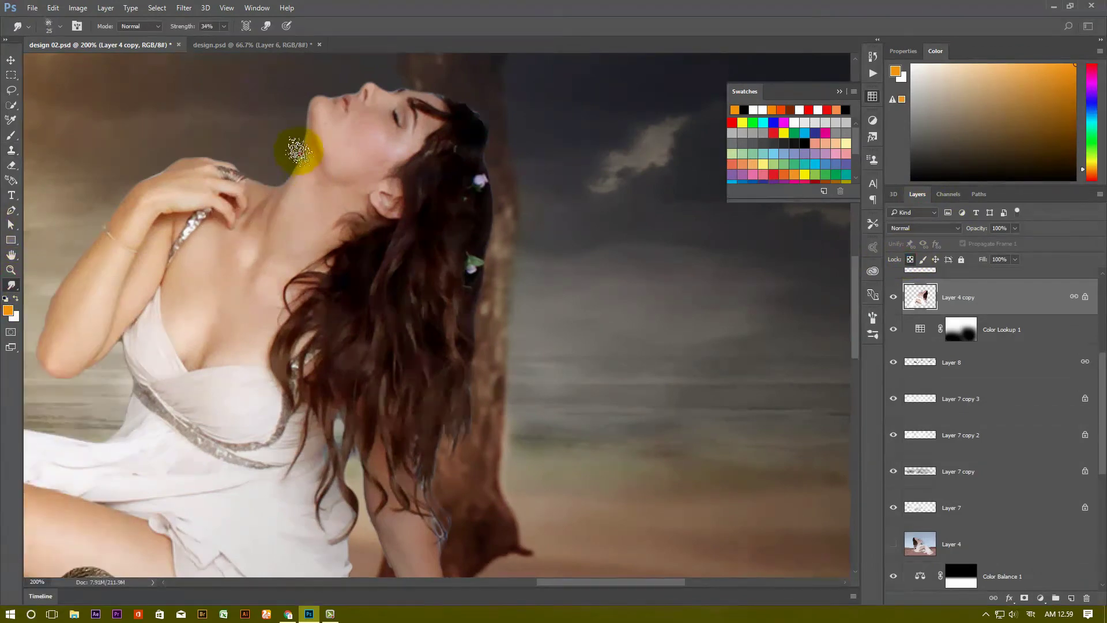
{"action": "scroll", "coordinate": [298, 116], "scroll_direction": "up", "scroll_amount": 5}
{"action": "mouse_move", "coordinate": [348, 171]}
{"action": "left_mouse_down"}
{"action": "mouse_move", "coordinate": [138, 353]}
{"action": "mouse_move", "coordinate": [285, 359]}
{"action": "mouse_move", "coordinate": [444, 203]}
{"action": "mouse_move", "coordinate": [87, 458]}
{"action": "left_mouse_up"}
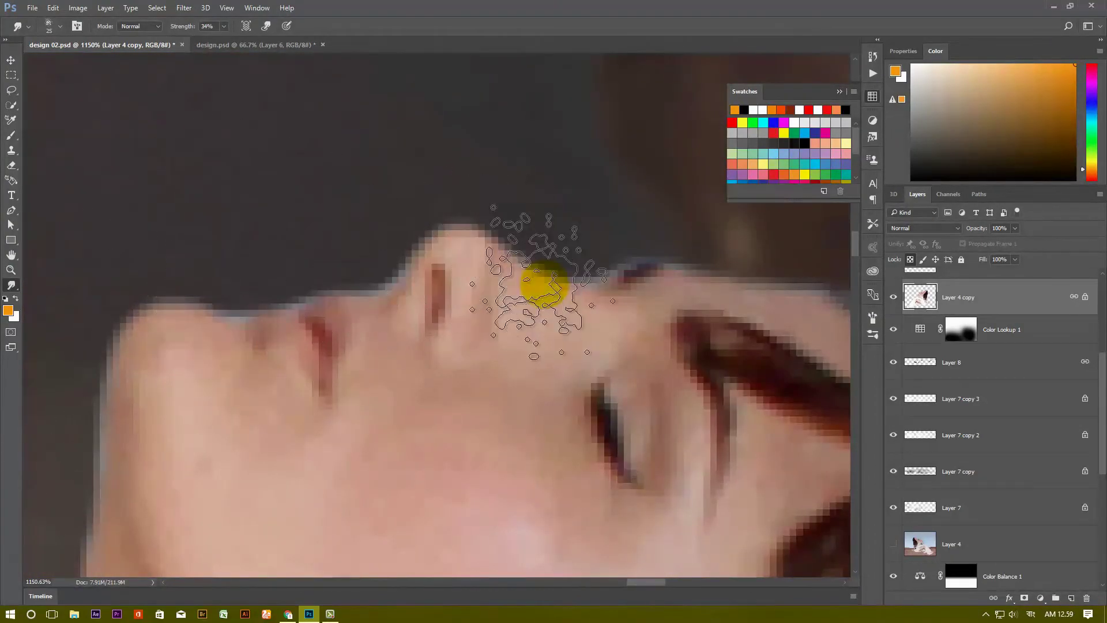
Inspect the eye, hair and earring up close, then shrink the brush to 15
{"action": "left_click_drag", "start_coordinate": [594, 150], "coordinate": [328, 124]}
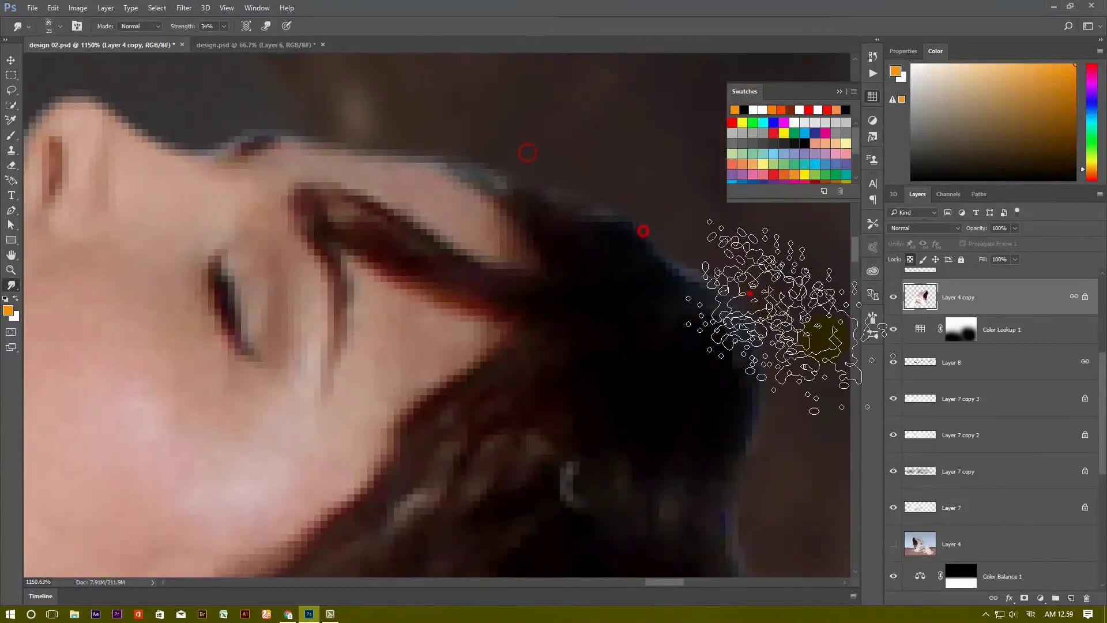
{"action": "left_click_drag", "start_coordinate": [742, 297], "coordinate": [692, 234]}
{"action": "left_click_drag", "start_coordinate": [706, 315], "coordinate": [640, 277]}
{"action": "key", "text": "ctrl+minus"}
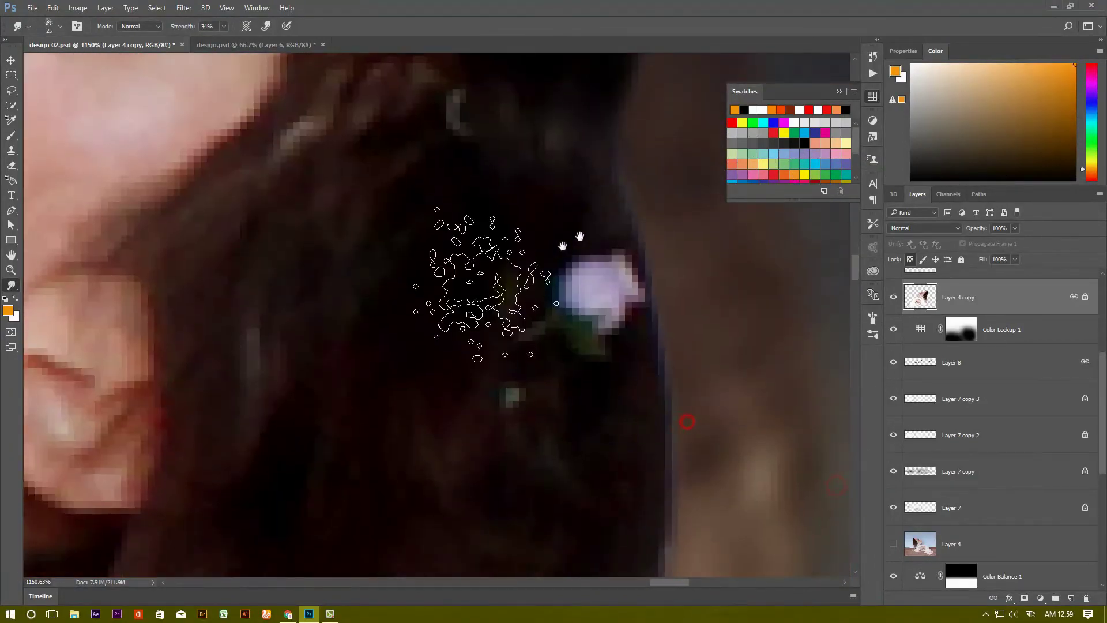
{"action": "key", "text": "ctrl+minus"}
{"action": "key", "text": "bracketleft"}
{"action": "scroll", "coordinate": [327, 278], "scroll_direction": "down", "scroll_amount": 5}
{"action": "right_click", "coordinate": [11, 121]}
{"action": "left_click", "coordinate": [26, 136]}
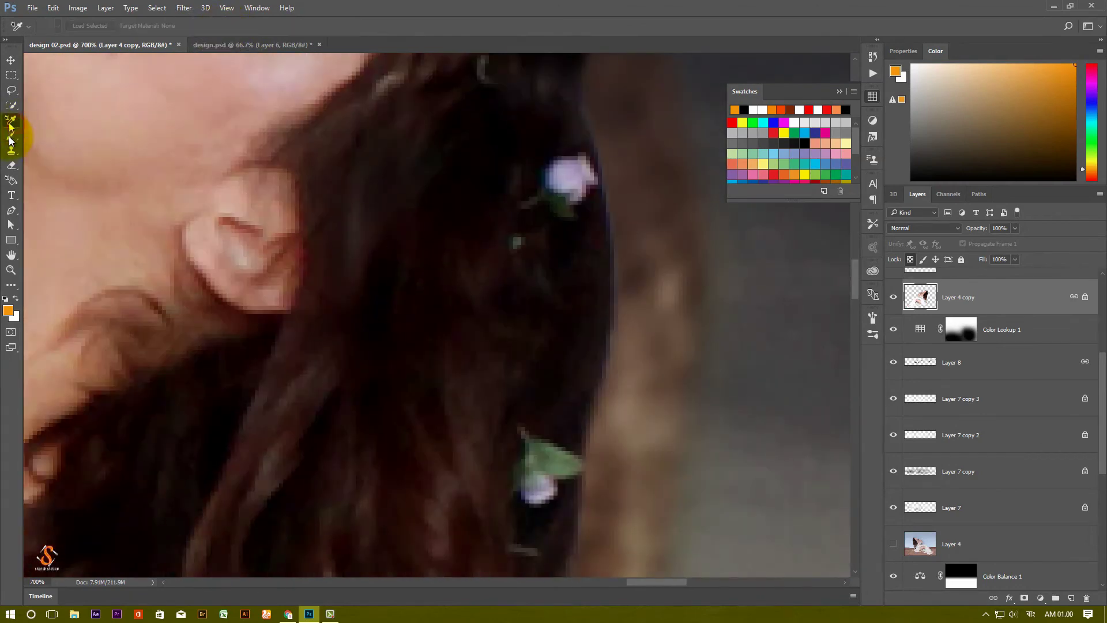
Sample a dark red-brown from the woman's hair with the Eyedropper
{"action": "left_click", "coordinate": [11, 285]}
{"action": "left_click", "coordinate": [67, 369]}
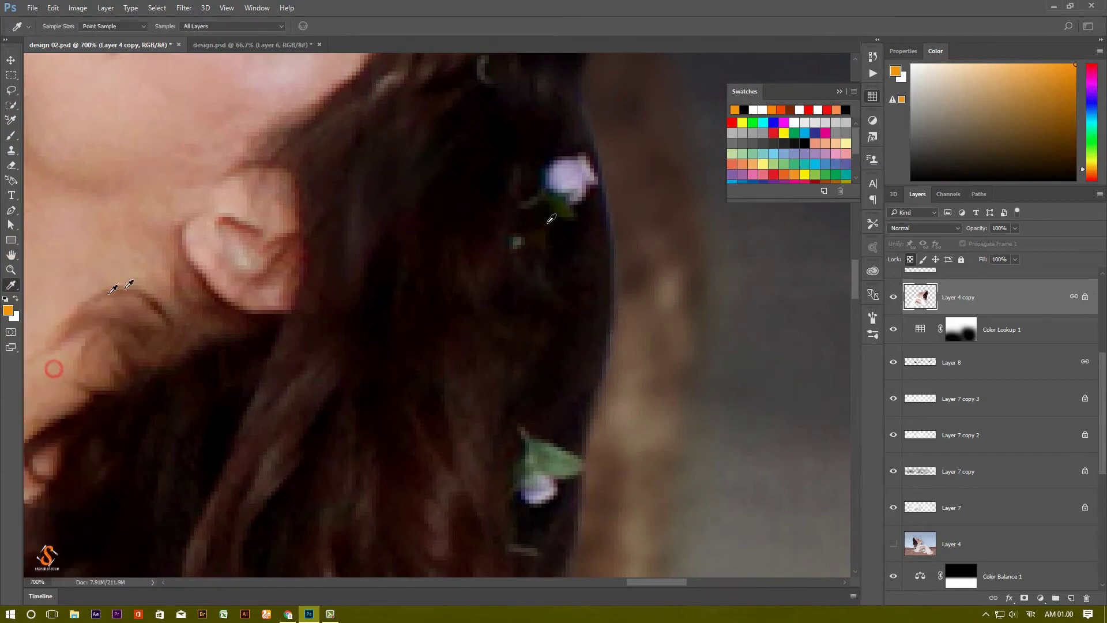
{"action": "left_click", "coordinate": [470, 396]}
{"action": "left_click", "coordinate": [431, 537]}
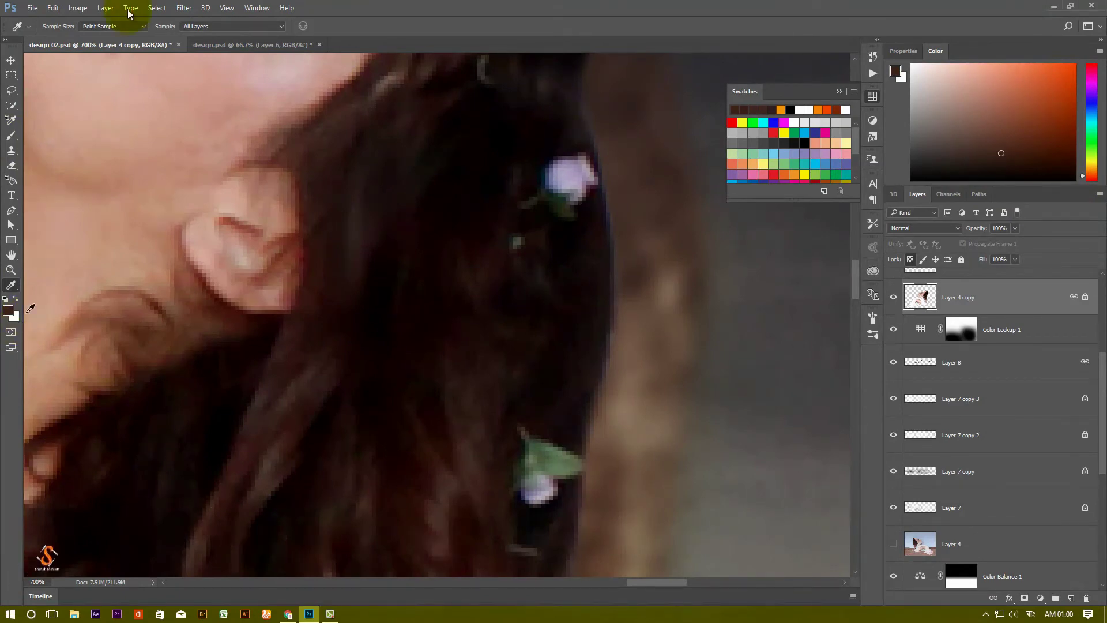
Add a new layer above the woman set to Soft Light blending
{"action": "left_click", "coordinate": [1071, 598]}
{"action": "left_click", "coordinate": [922, 227]}
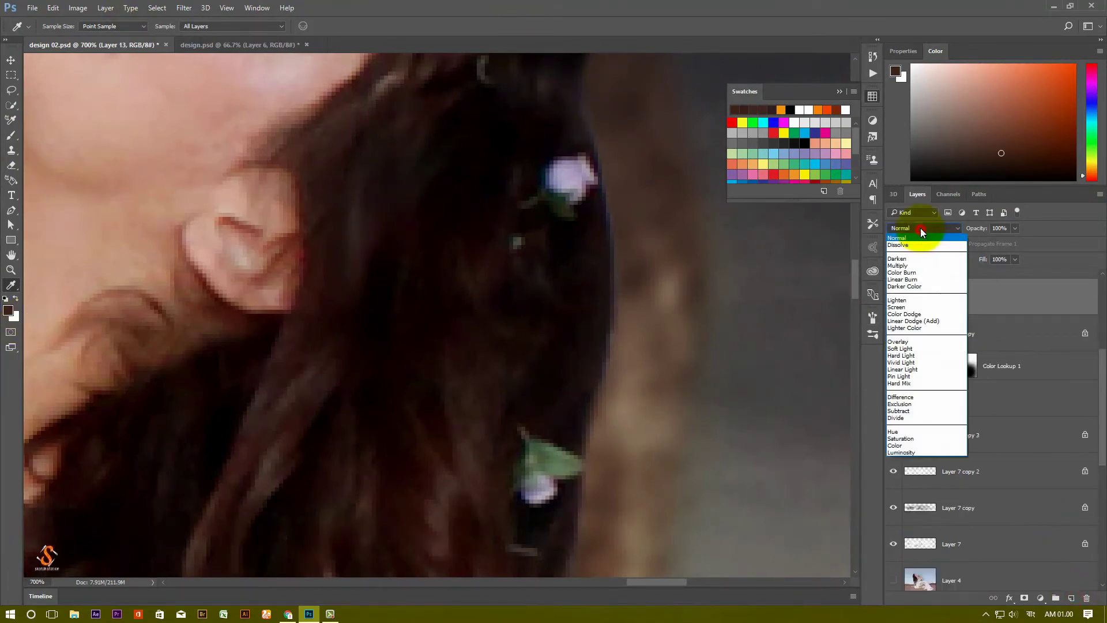
{"action": "left_click", "coordinate": [898, 349]}
{"action": "key", "text": "ctrl+minus"}
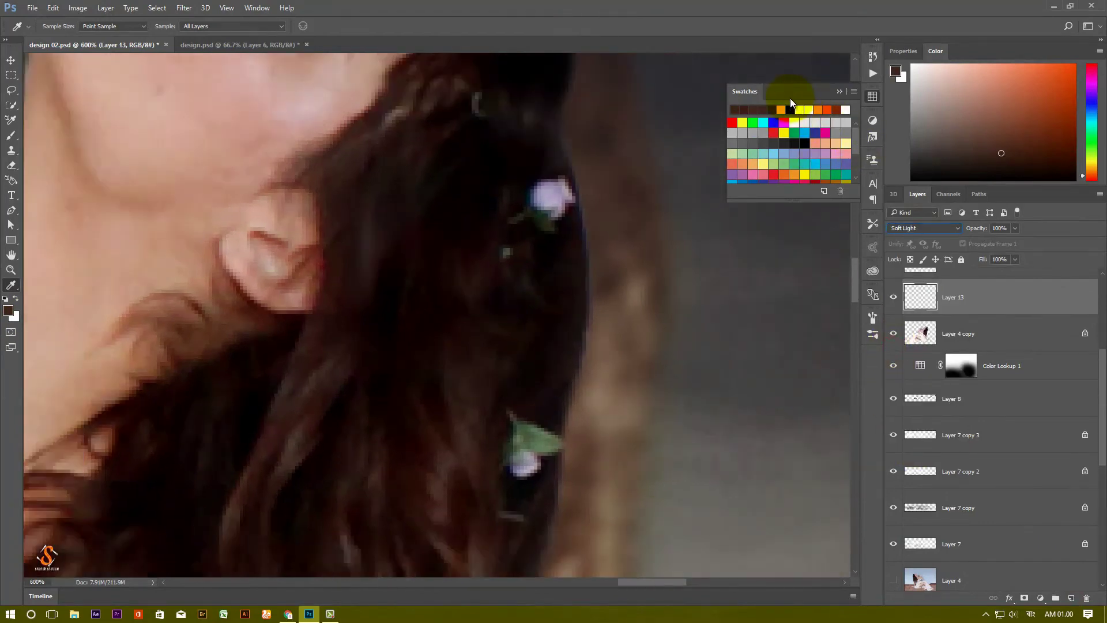
{"action": "key", "text": "ctrl+minus"}
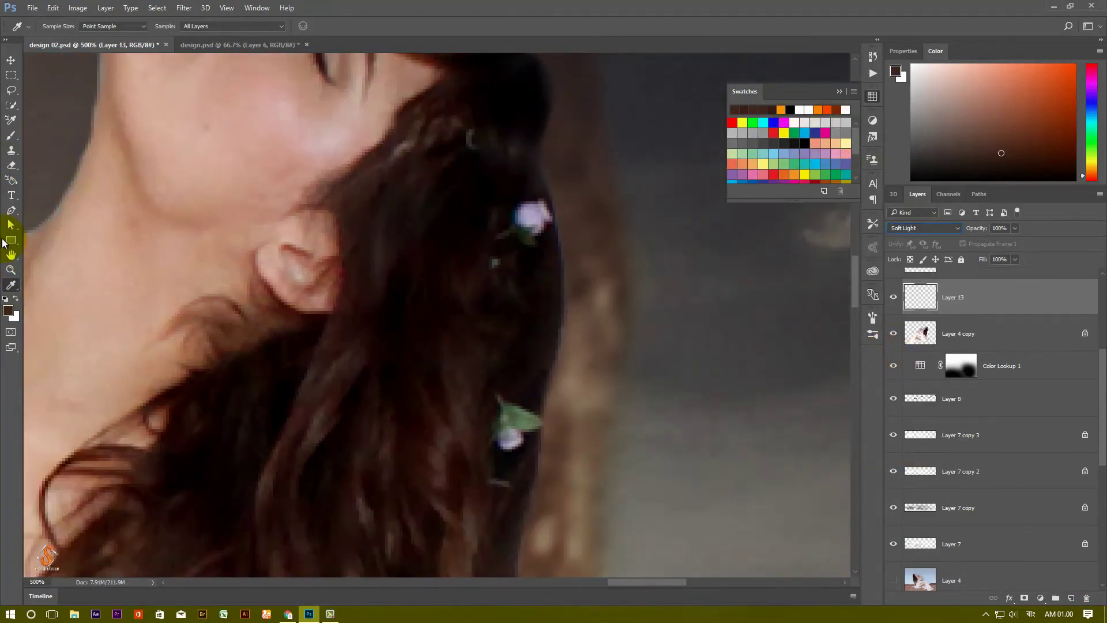
Choose the Brush tool with a 24 px scattered tip
{"action": "right_click", "coordinate": [11, 135]}
{"action": "left_click", "coordinate": [42, 132]}
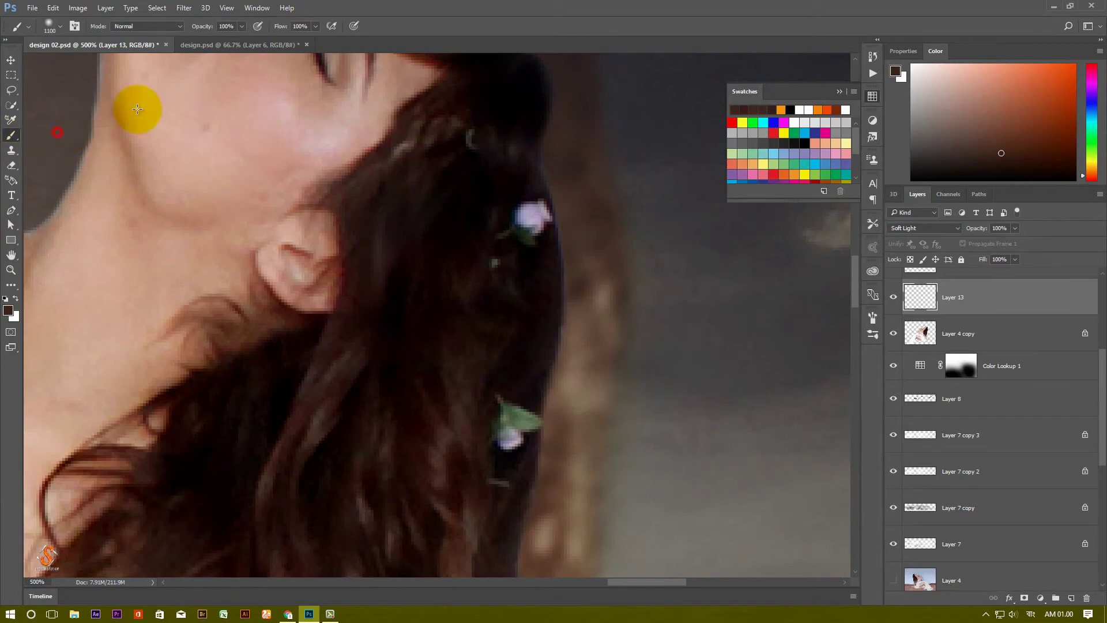
{"action": "left_click", "coordinate": [51, 25]}
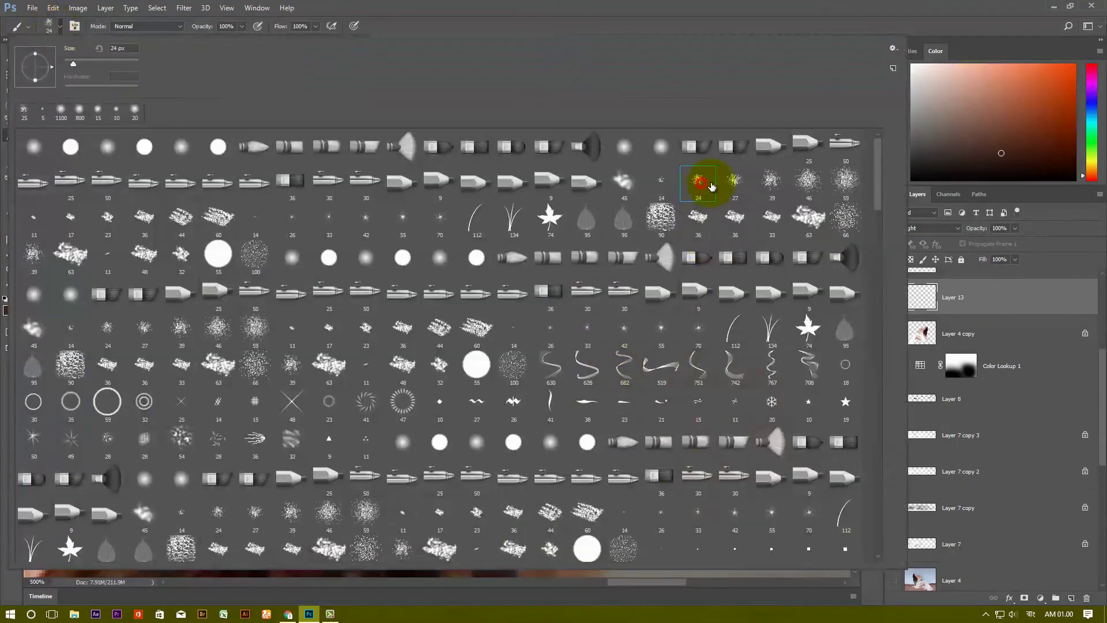
{"action": "double_click", "coordinate": [711, 185]}
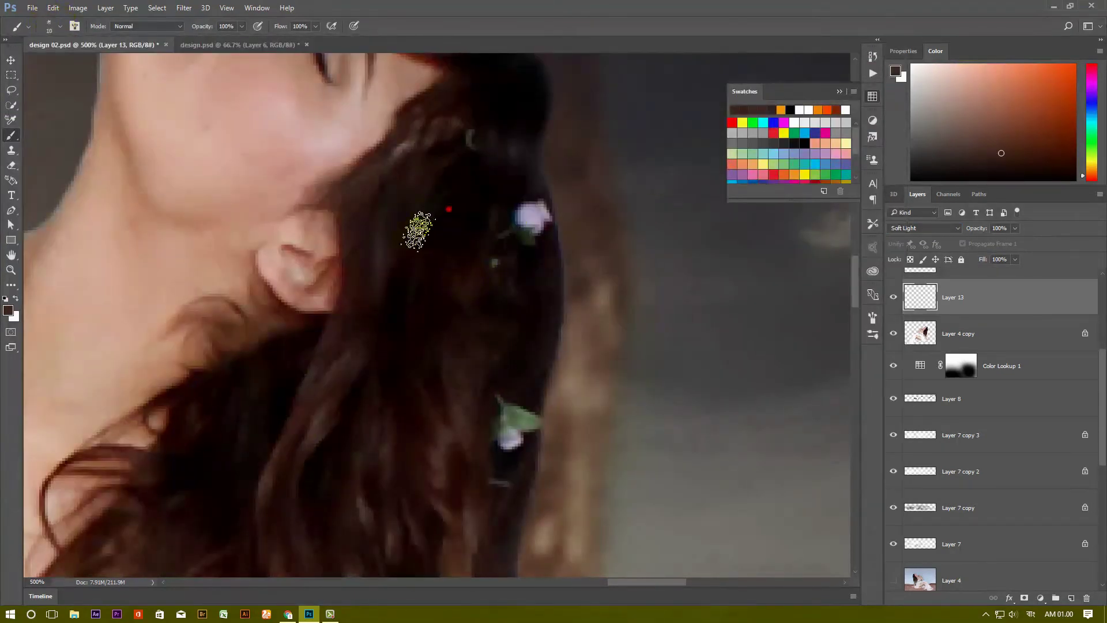
{"action": "left_click", "coordinate": [923, 228]}
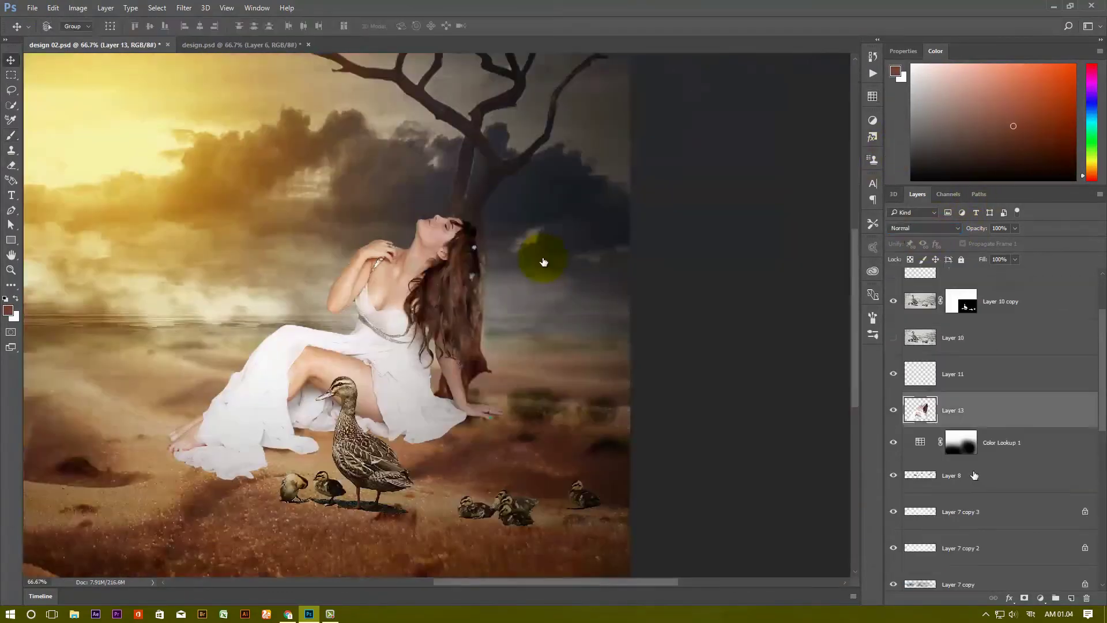
Move Layer 8 and Layer 13 above Layer 11 and shift the woman slightly left
{"action": "left_click", "coordinate": [988, 477], "text": "ctrl"}
{"action": "left_click_drag", "start_coordinate": [988, 477], "coordinate": [981, 356]}
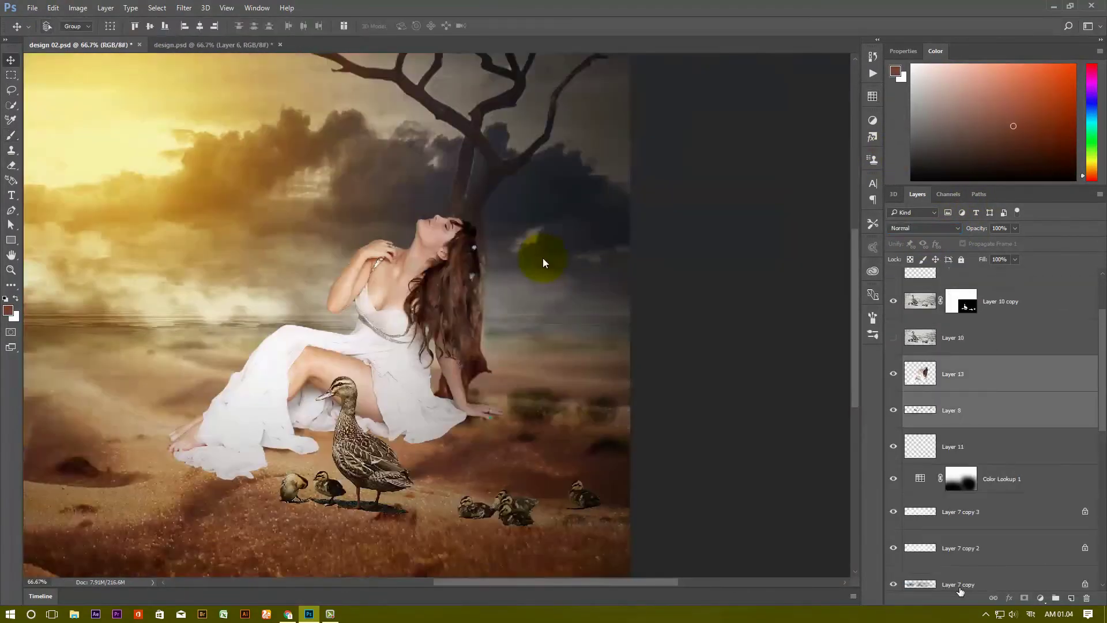
{"action": "key", "text": "f"}
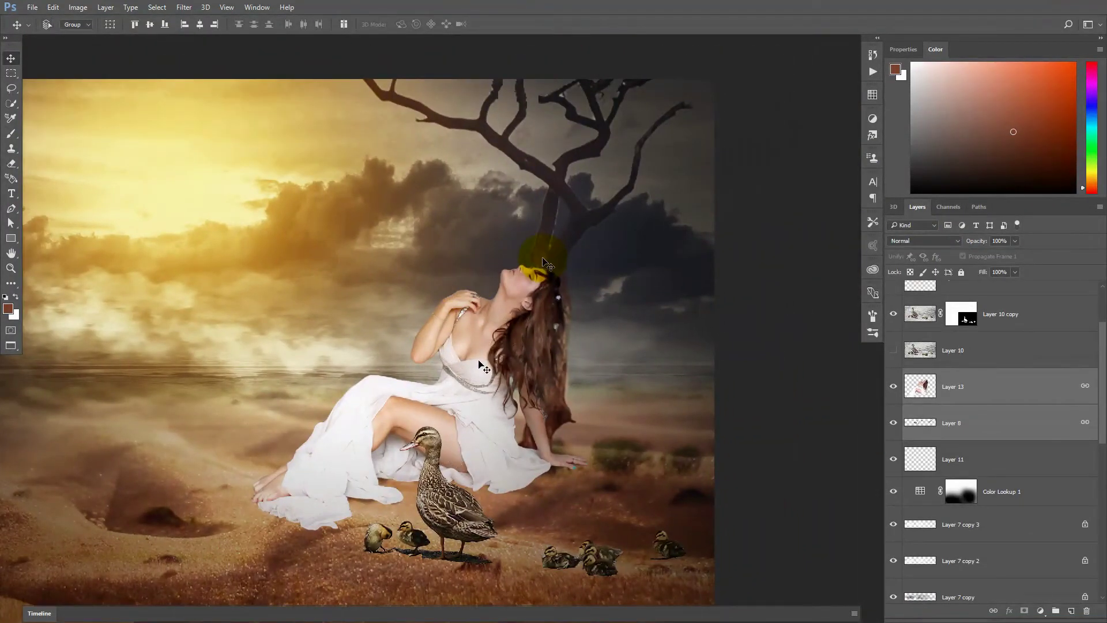
{"action": "left_click_drag", "start_coordinate": [483, 365], "coordinate": [438, 391]}
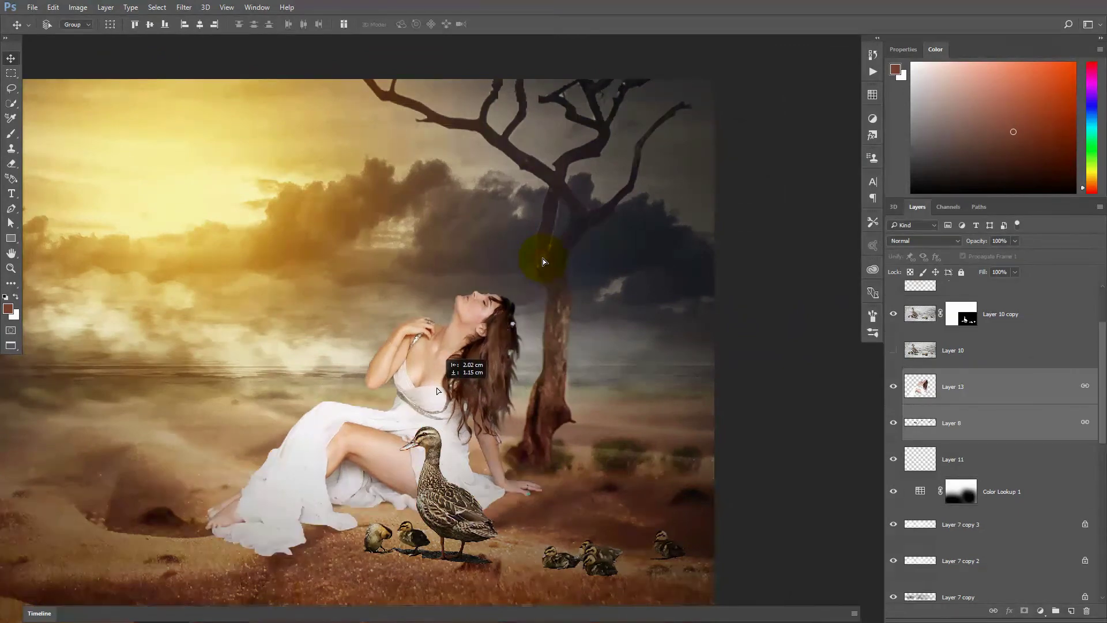
{"action": "left_click", "coordinate": [543, 257]}
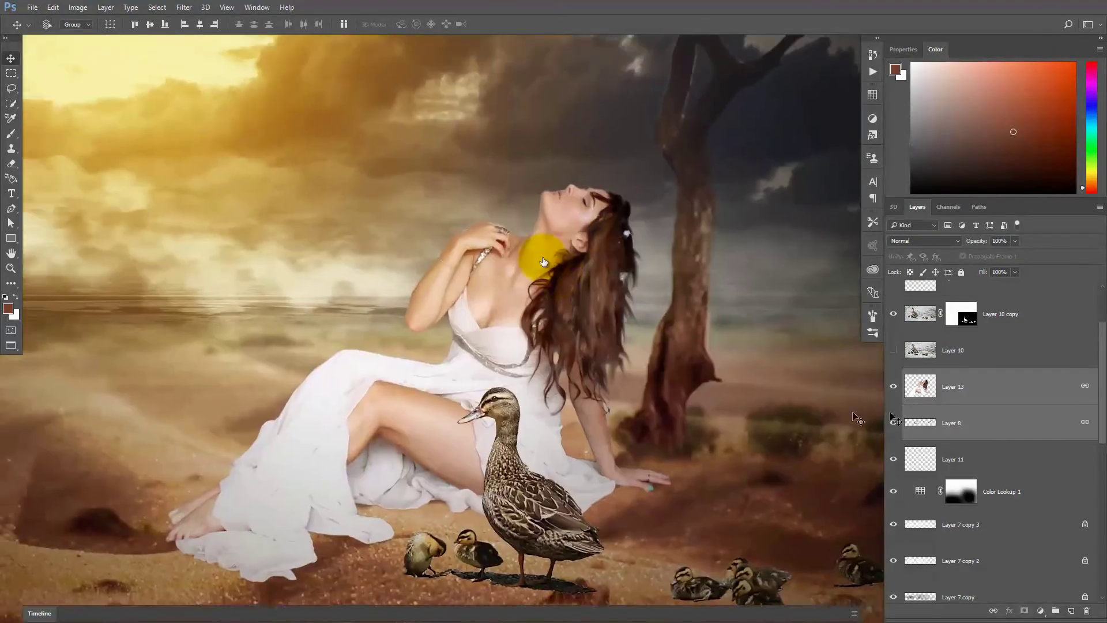
Duplicate Layer 13 and open Filter > Noise > Reduce Noise
{"action": "right_click", "coordinate": [935, 385]}
{"action": "left_click", "coordinate": [932, 392]}
{"action": "key", "text": "ctrl+j"}
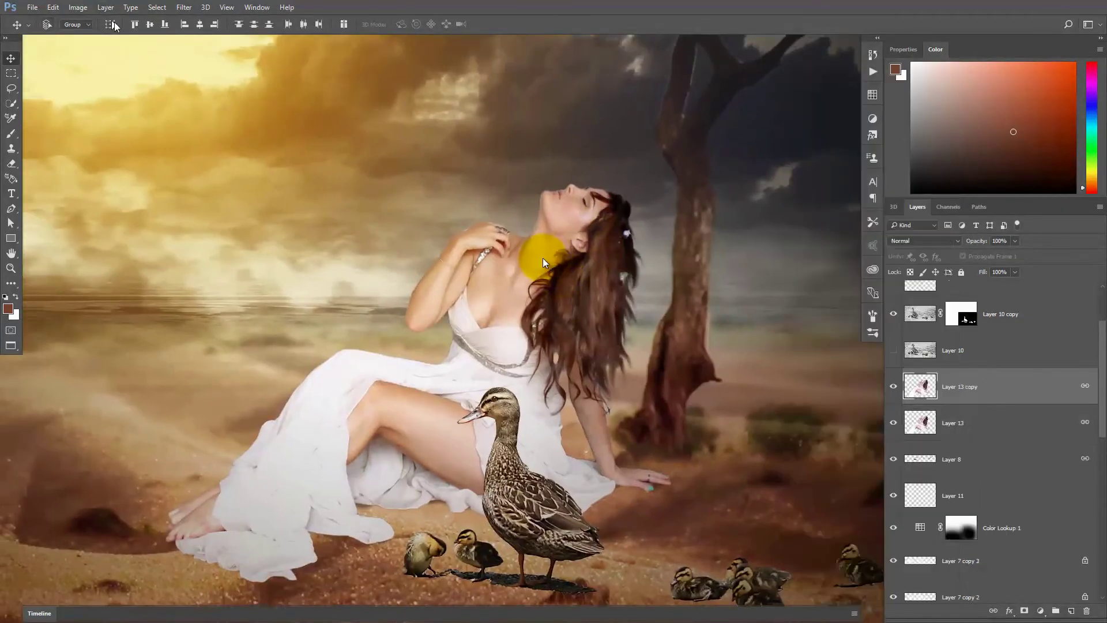
{"action": "left_click", "coordinate": [185, 7]}
{"action": "left_click", "coordinate": [363, 233]}
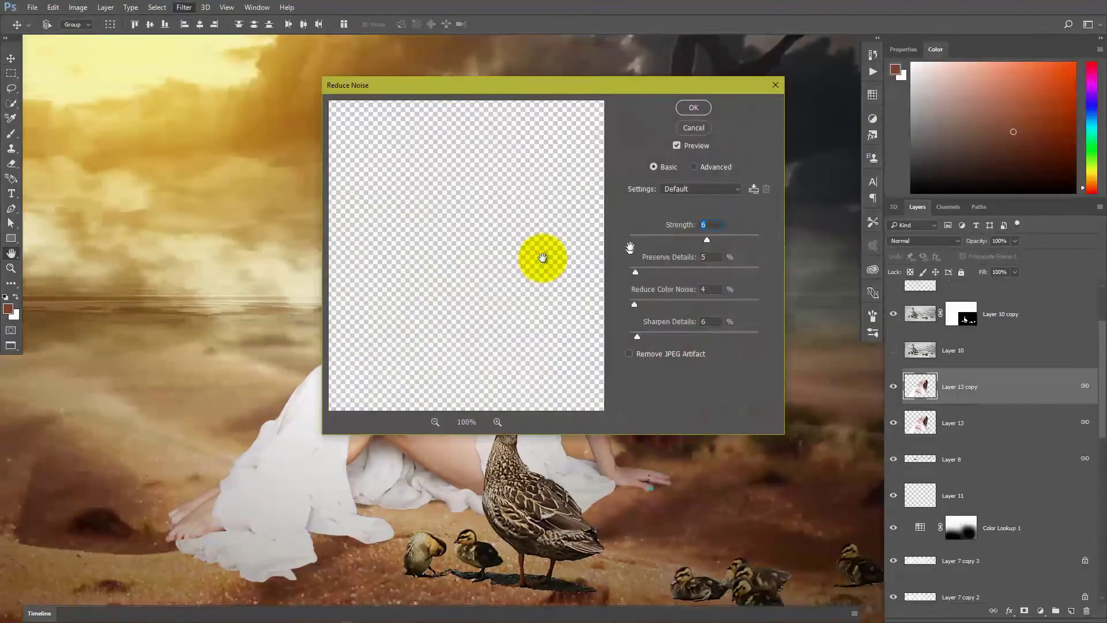
Apply Reduce Noise at Strength 6, inspect the woman and duck, then duplicate the layer
{"action": "left_click_drag", "start_coordinate": [542, 258], "coordinate": [544, 259]}
{"action": "key", "text": "Return"}
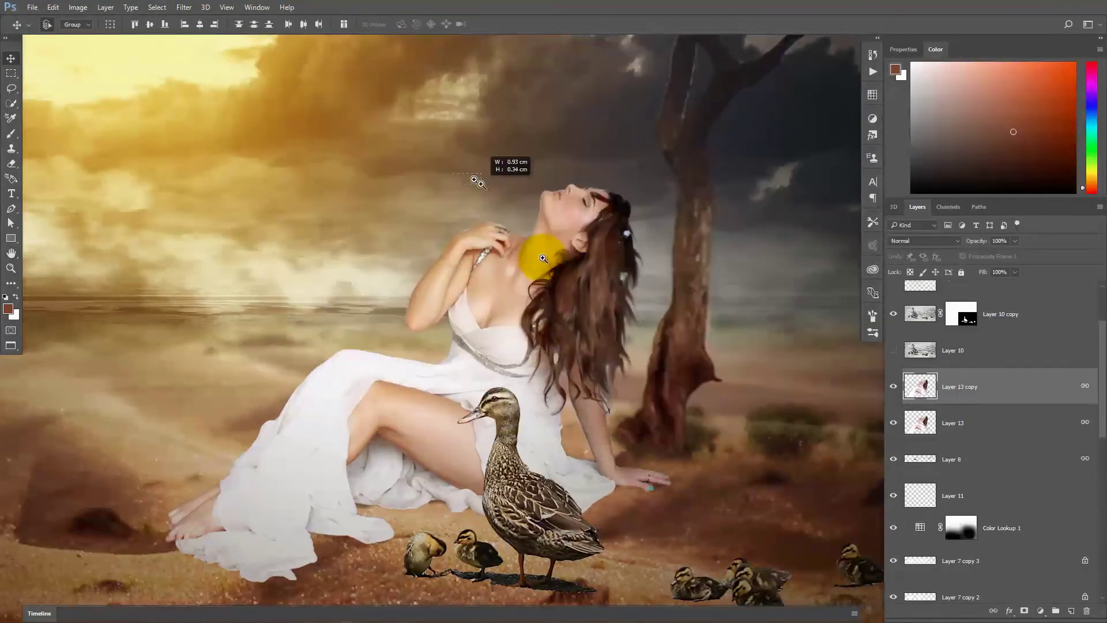
{"action": "scroll", "coordinate": [544, 262], "scroll_direction": "up", "scroll_amount": 3}
{"action": "key", "text": "ctrl+alt+f"}
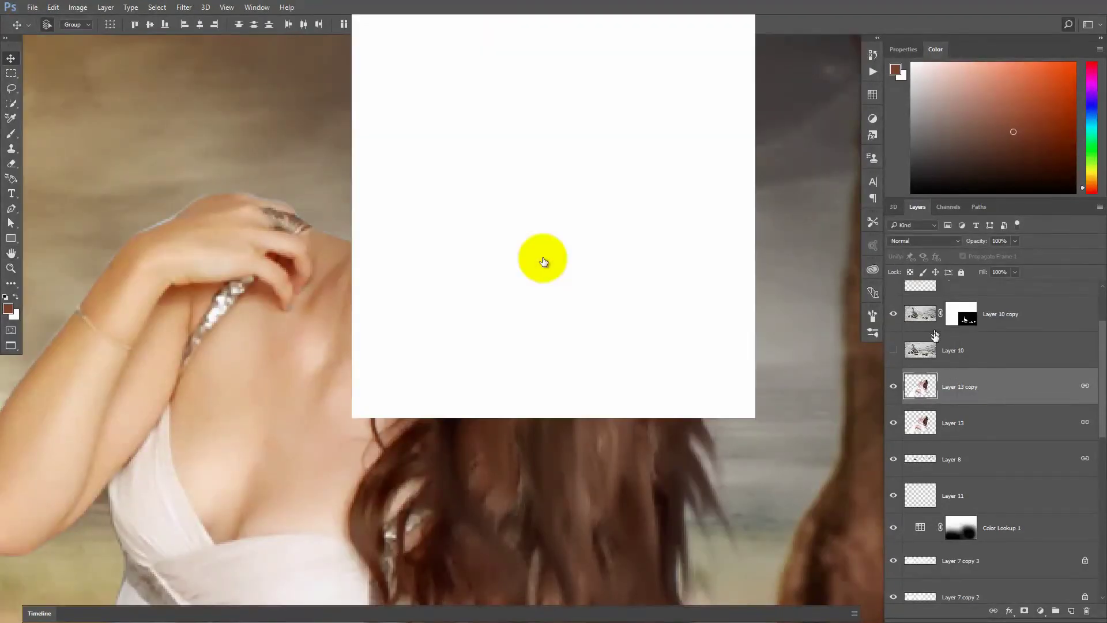
{"action": "scroll", "coordinate": [543, 258], "scroll_direction": "down", "scroll_amount": 3}
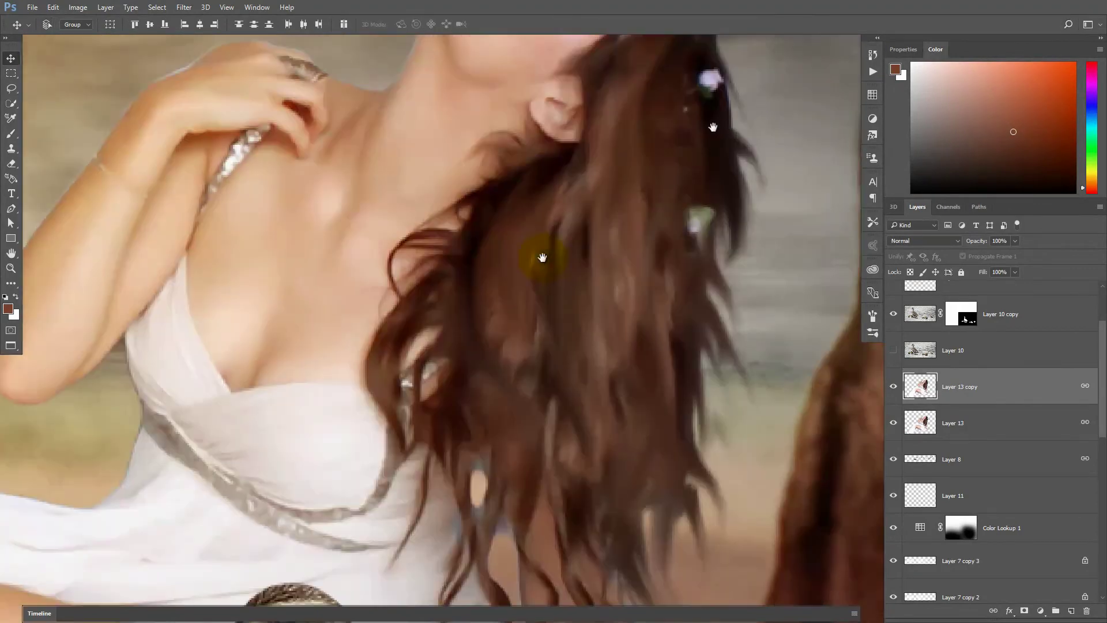
{"action": "scroll", "coordinate": [544, 258], "scroll_direction": "down", "scroll_amount": 3}
{"action": "left_click_drag", "start_coordinate": [585, 279], "coordinate": [782, 538]}
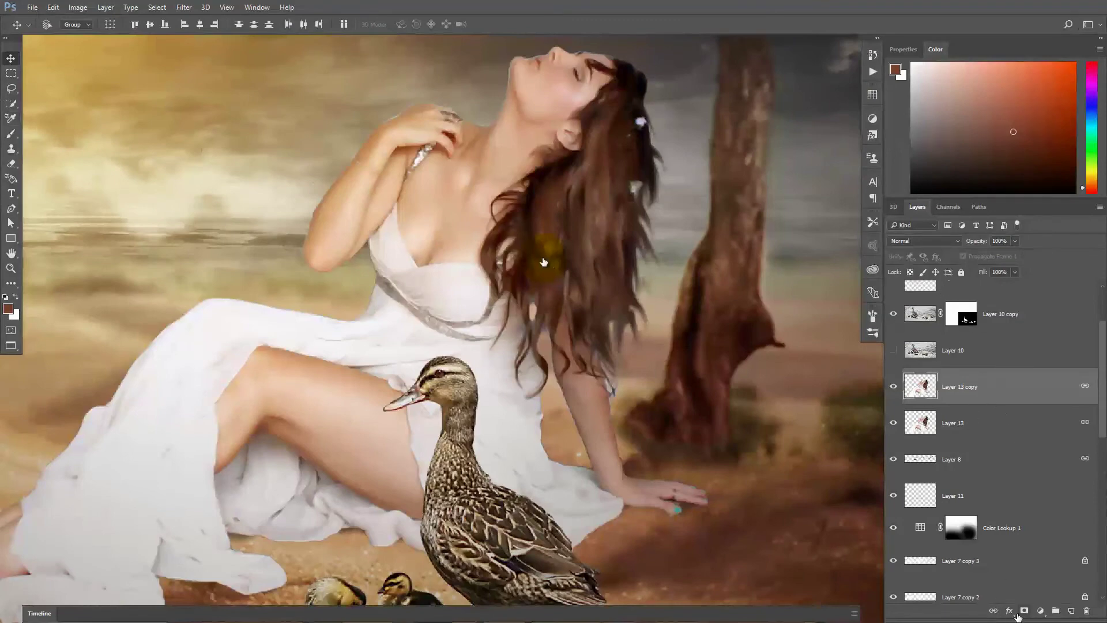
{"action": "key", "text": "ctrl+j"}
{"action": "left_click", "coordinate": [951, 424]}
Set Layer 13 copy to Multiply and add a white mask to Layer 13 copy 2
{"action": "left_click", "coordinate": [923, 240]}
{"action": "left_click", "coordinate": [908, 258]}
{"action": "left_click", "coordinate": [951, 387]}
{"action": "left_click", "coordinate": [1024, 611]}
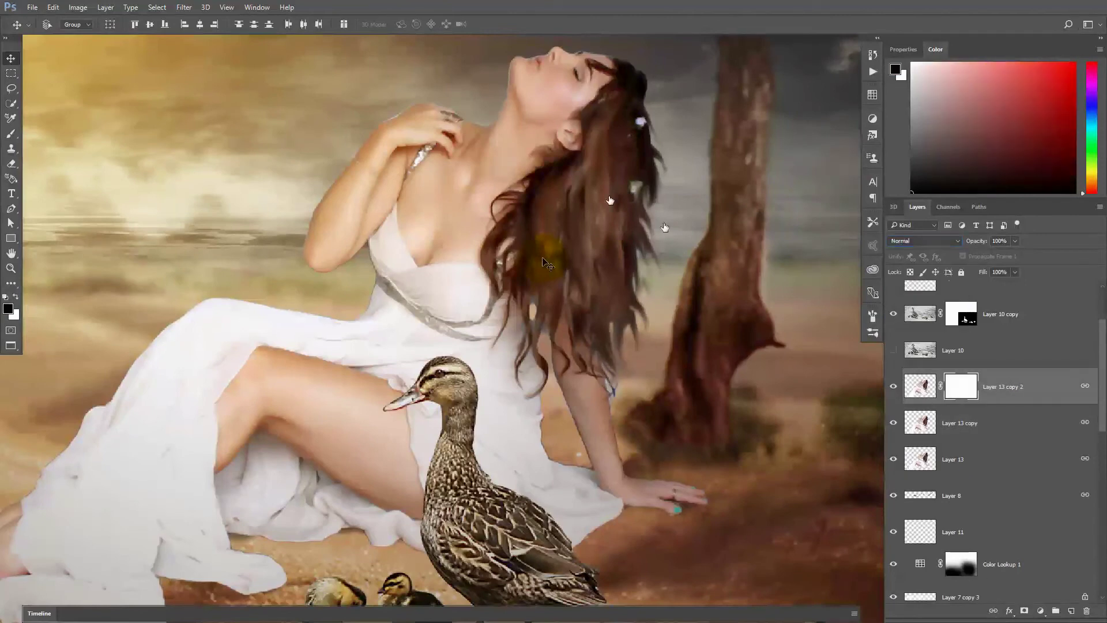
Paint the Layer 13 copy 2 mask along the hair with a 60 px soft round brush
{"action": "left_click", "coordinate": [10, 135]}
{"action": "left_click", "coordinate": [52, 140]}
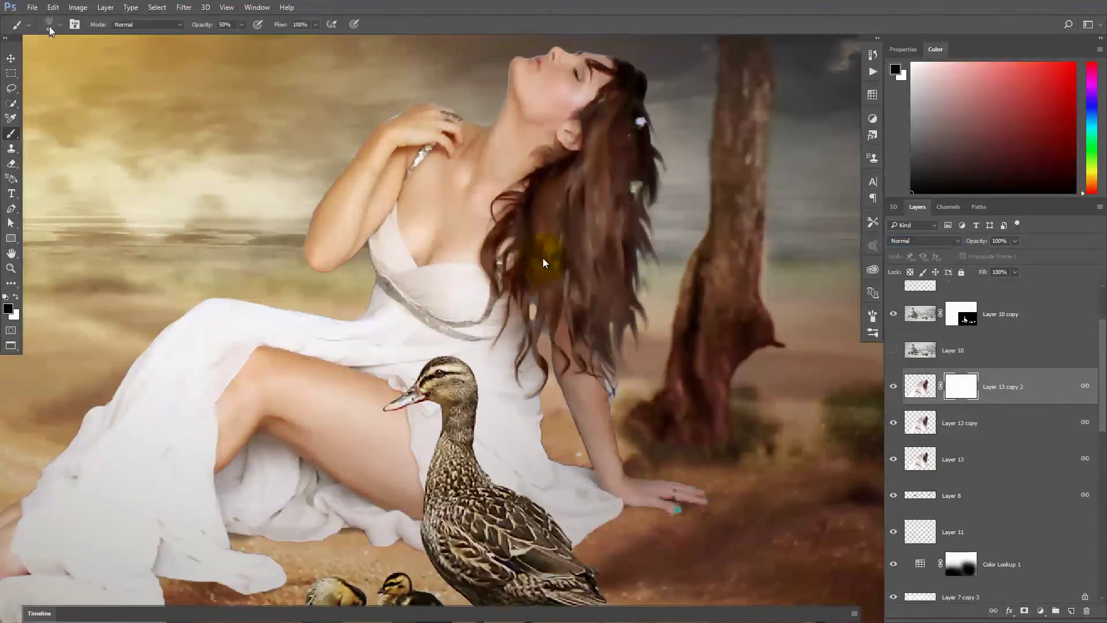
{"action": "left_click", "coordinate": [49, 25]}
{"action": "double_click", "coordinate": [118, 151]}
{"action": "key", "text": "bracketright"}
{"action": "key", "text": "bracketright"}
{"action": "left_click_drag", "start_coordinate": [585, 170], "coordinate": [630, 161]}
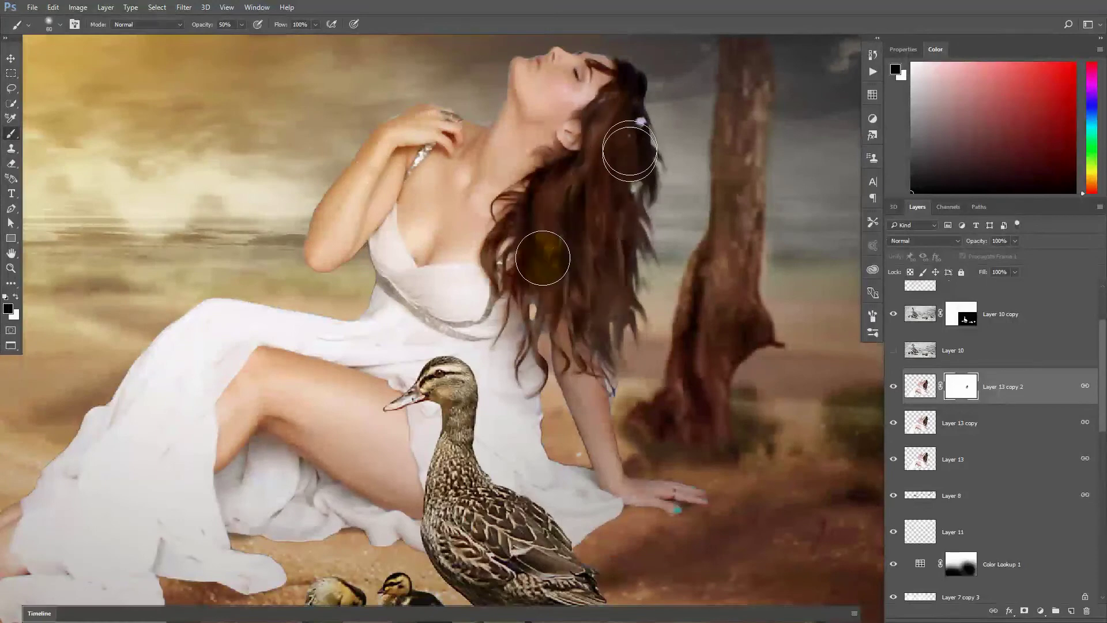
{"action": "left_click", "coordinate": [543, 257], "text": "ctrl"}
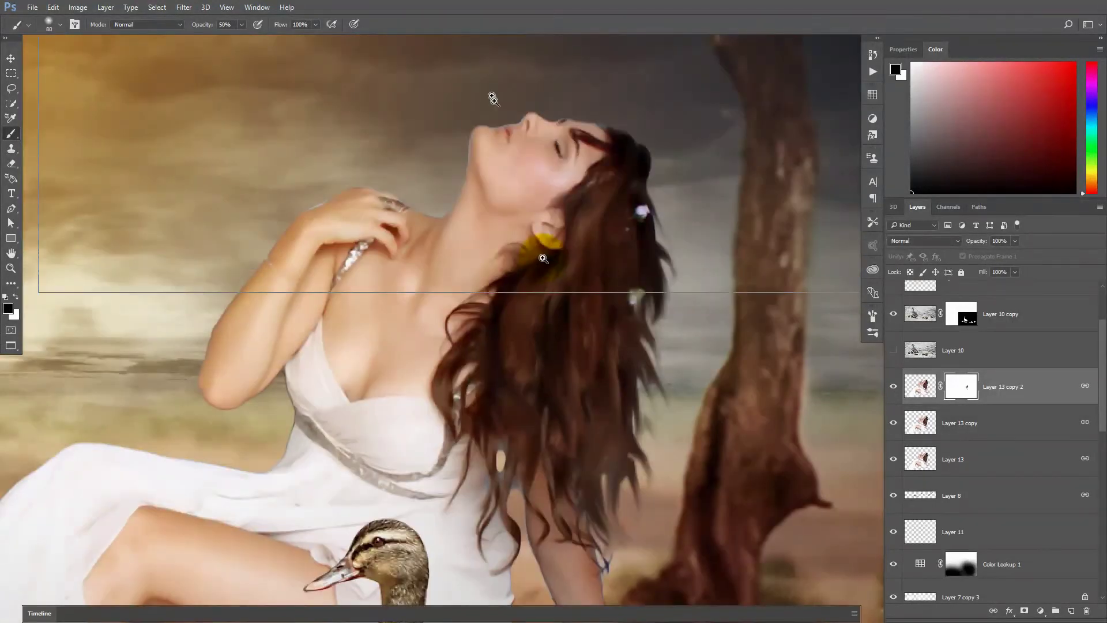
{"action": "key", "text": "bracketleft"}
{"action": "key", "text": "bracketleft"}
{"action": "key", "text": "bracketleft"}
{"action": "key", "text": "bracketleft"}
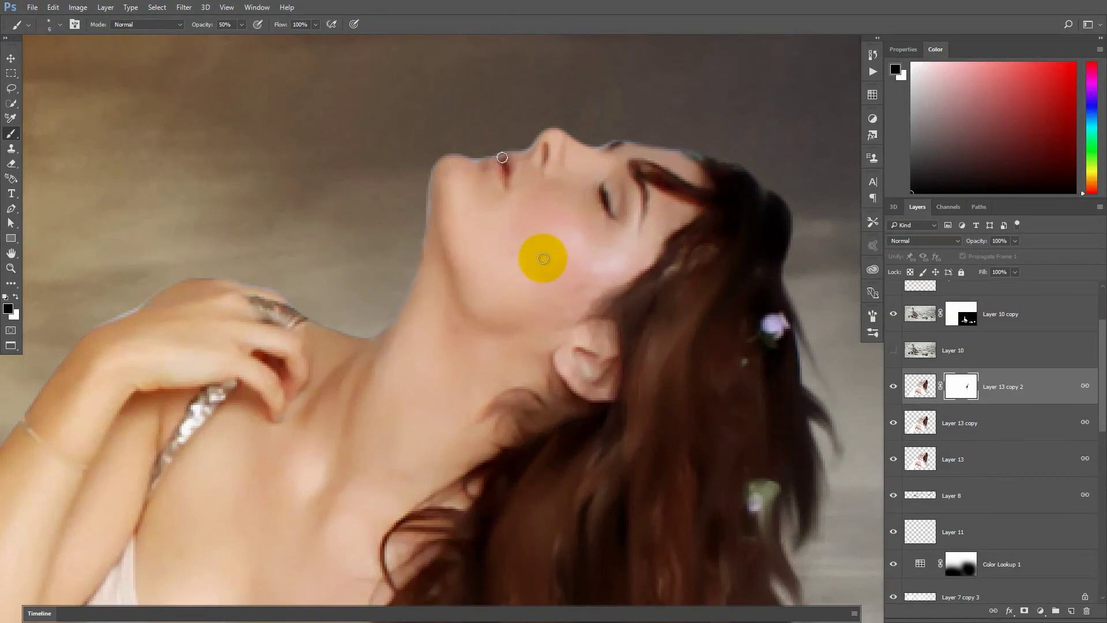
{"action": "left_click_drag", "start_coordinate": [543, 258], "coordinate": [484, 132]}
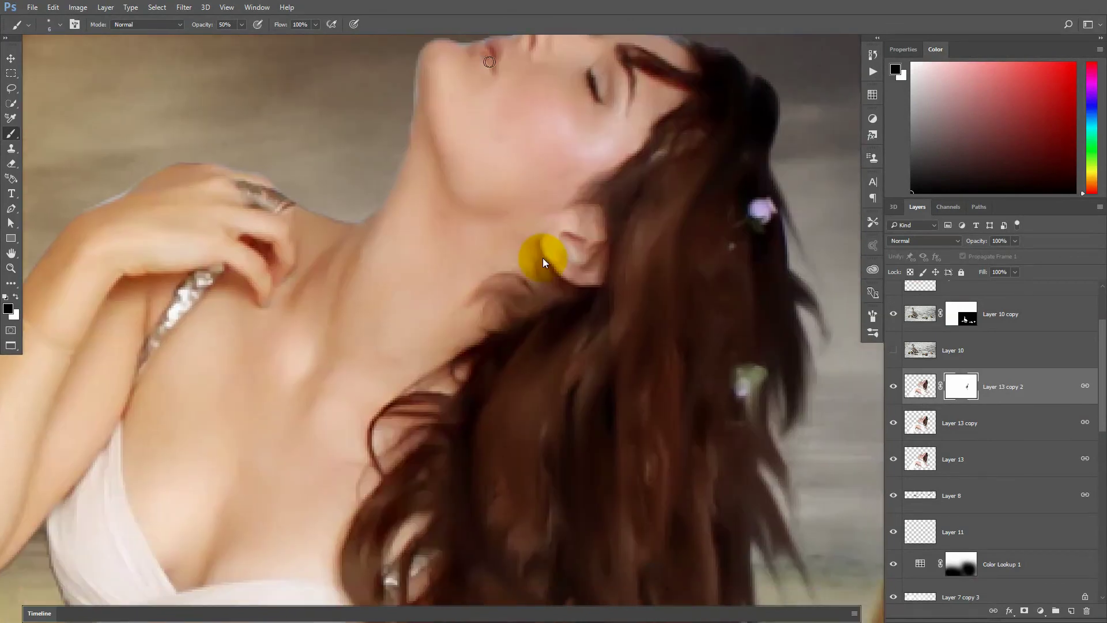
{"action": "key", "text": "ctrl+0"}
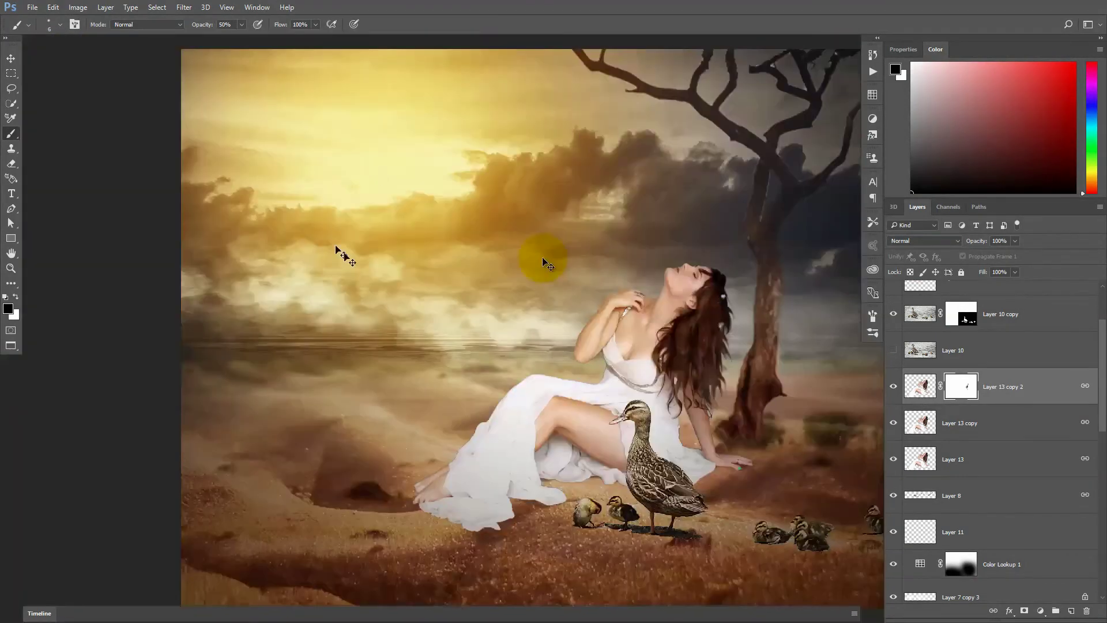
Select both woman layers and merge them with Ctrl+E
{"action": "left_click", "coordinate": [1011, 470], "text": "ctrl"}
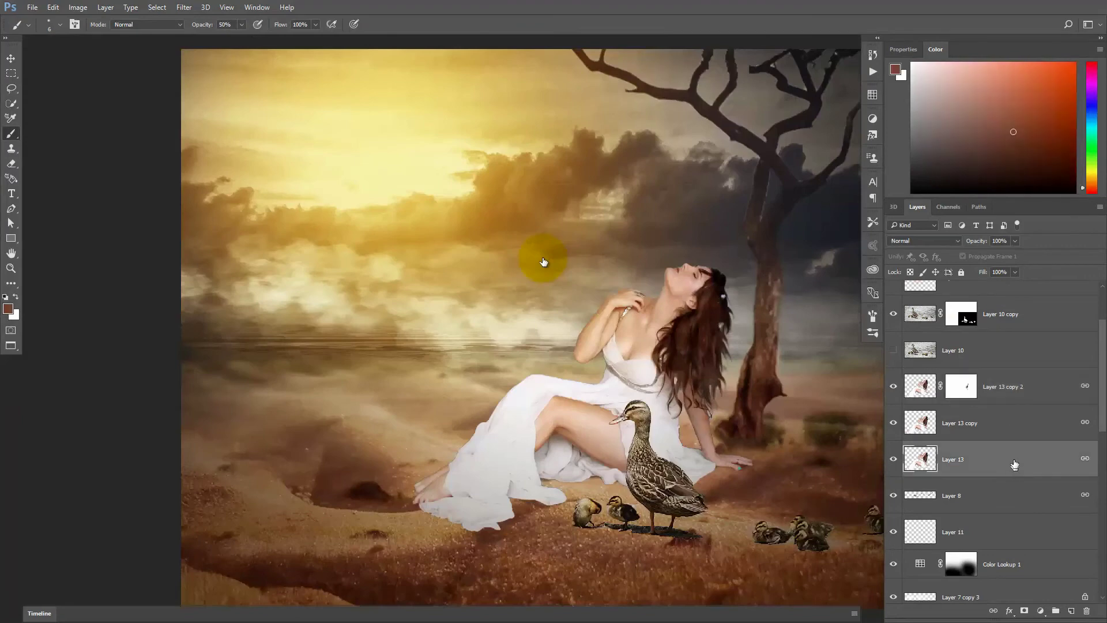
{"action": "left_click", "coordinate": [1015, 411], "text": "ctrl"}
{"action": "left_click_drag", "start_coordinate": [477, 497], "coordinate": [532, 503]}
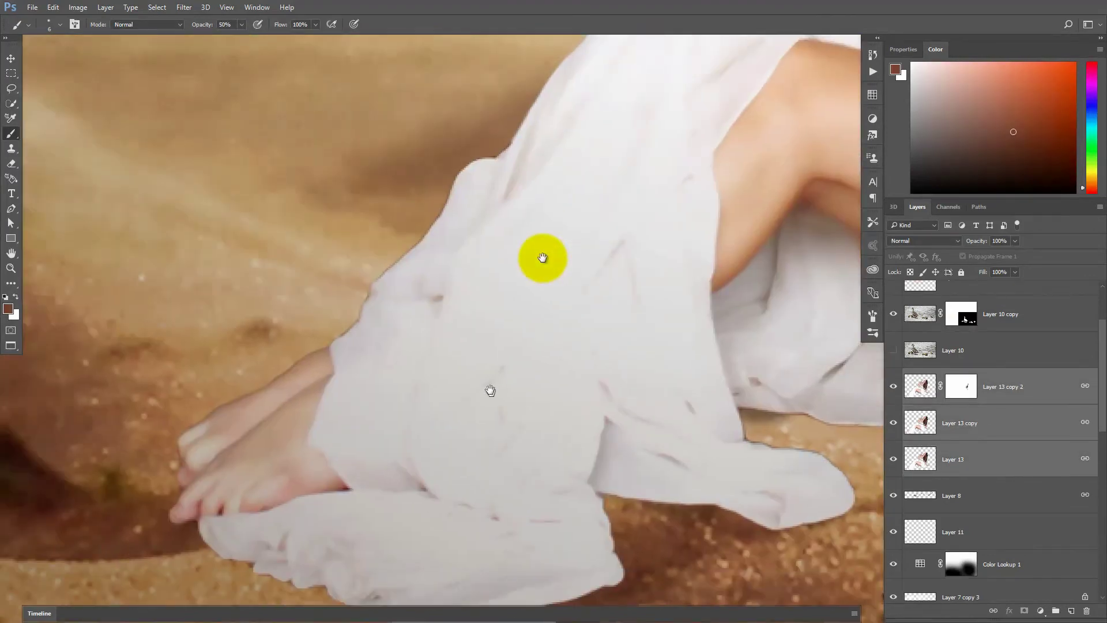
{"action": "key", "text": "ctrl+e"}
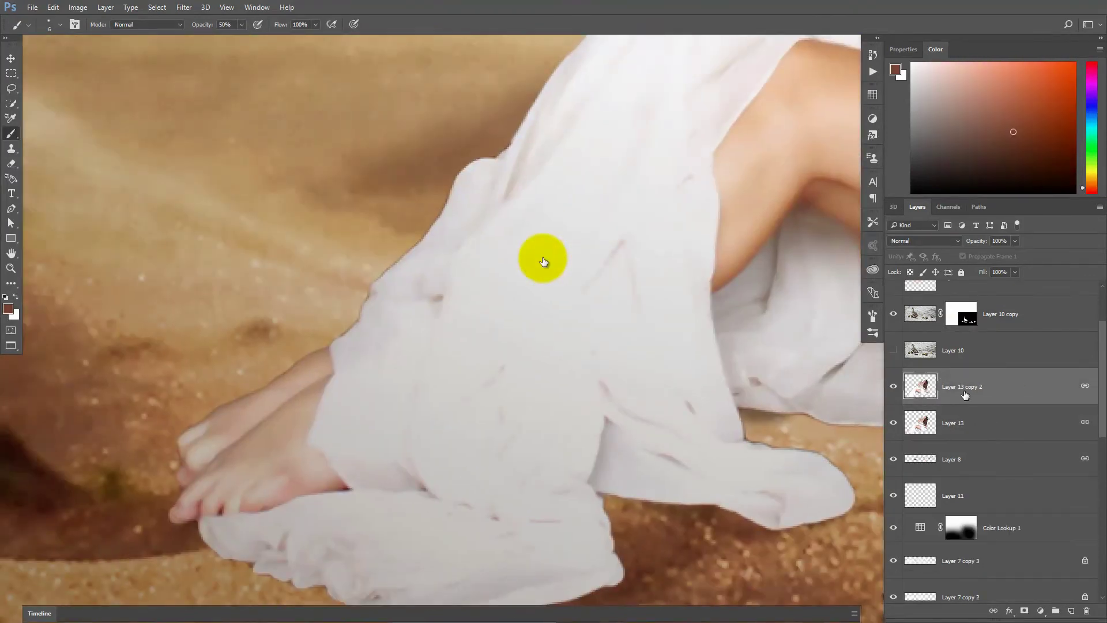
Mask the merged layer and paint along the dress at 100% brush opacity
{"action": "left_click", "coordinate": [1026, 610]}
{"action": "key", "text": "bracketright"}
{"action": "left_click_drag", "start_coordinate": [260, 420], "coordinate": [197, 456]}
{"action": "scroll", "coordinate": [457, 400], "scroll_direction": "up", "scroll_amount": 2}
{"action": "scroll", "coordinate": [493, 346], "scroll_direction": "down", "scroll_amount": 3}
{"action": "key", "text": "0"}
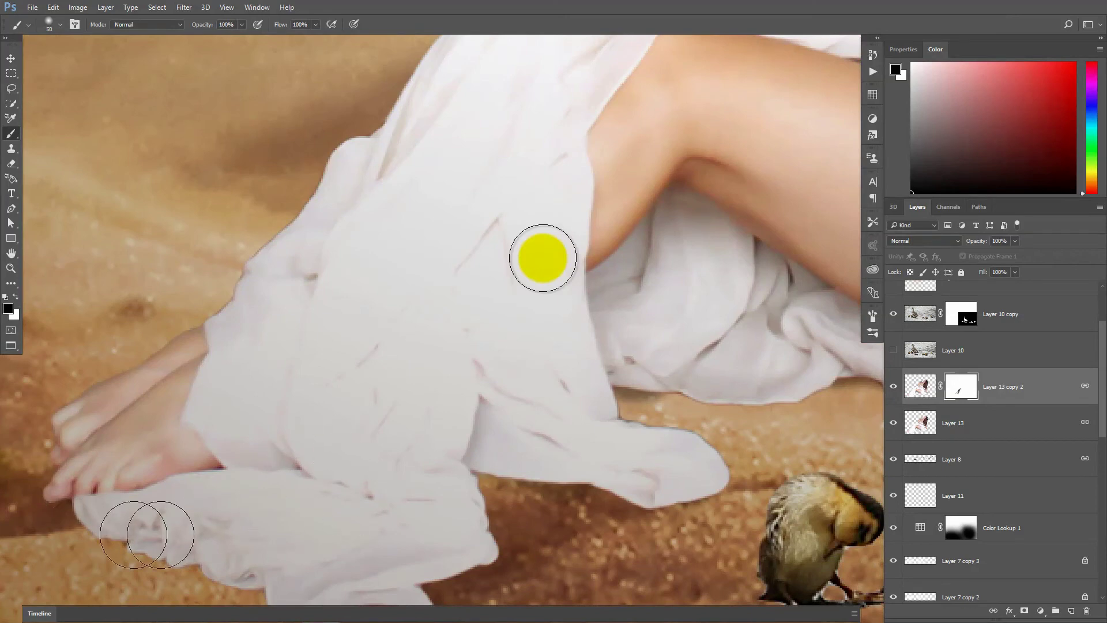
{"action": "left_click_drag", "start_coordinate": [512, 267], "coordinate": [477, 359]}
{"action": "scroll", "coordinate": [395, 235], "scroll_direction": "up", "scroll_amount": 5}
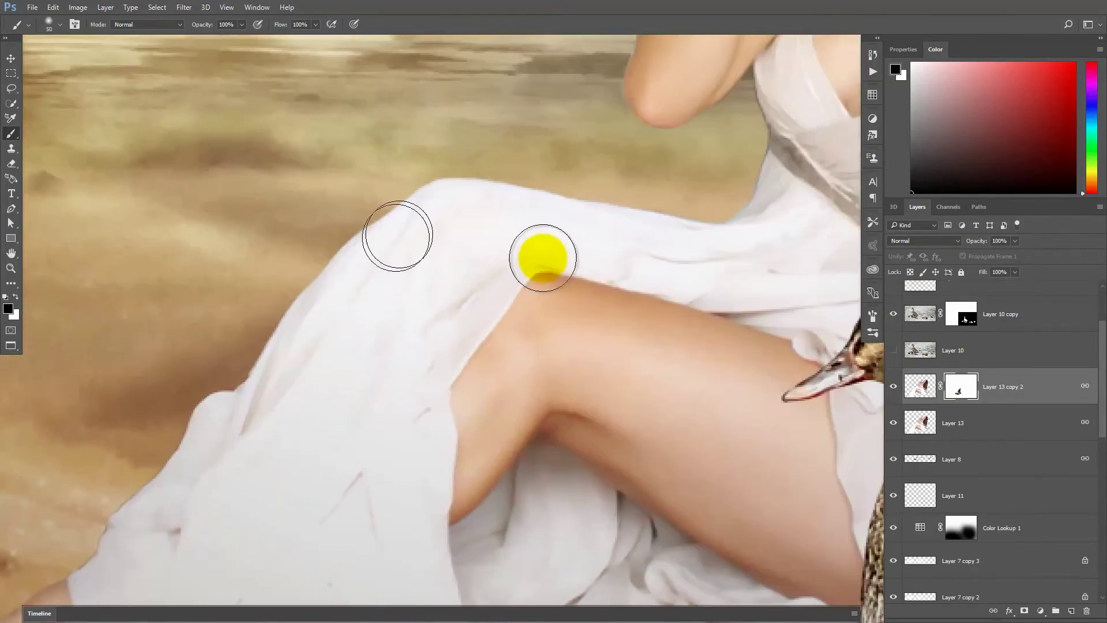
{"action": "scroll", "coordinate": [370, 247], "scroll_direction": "up", "scroll_amount": 5}
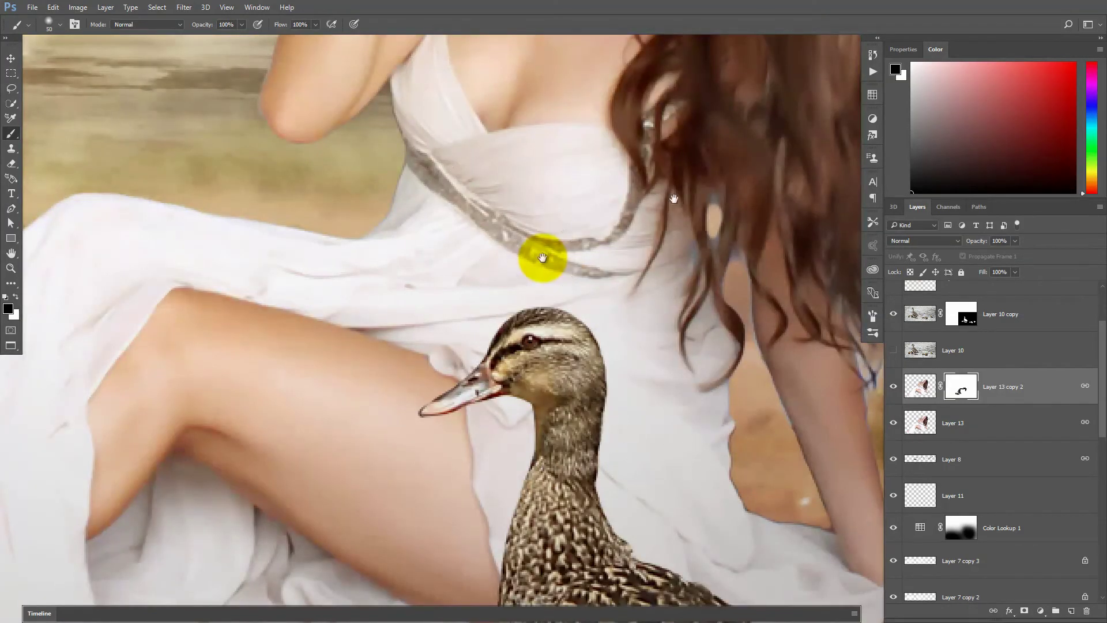
{"action": "scroll", "coordinate": [542, 258], "scroll_direction": "up", "scroll_amount": 3}
{"action": "scroll", "coordinate": [543, 258], "scroll_direction": "right", "scroll_amount": 3}
{"action": "scroll", "coordinate": [542, 258], "scroll_direction": "up", "scroll_amount": 5}
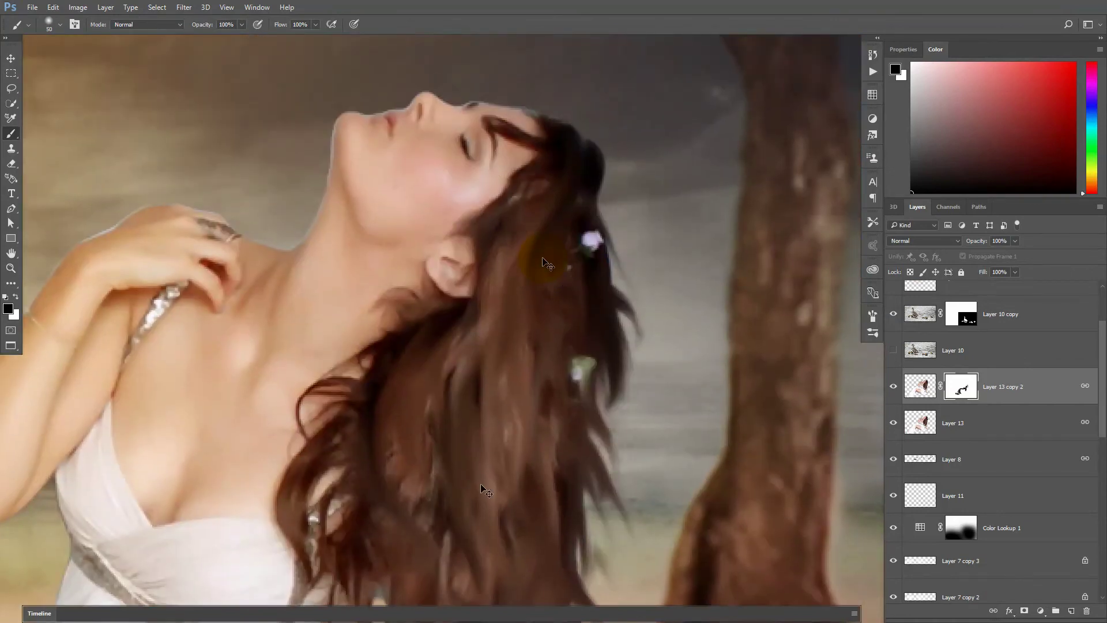
Sample the reddish brown of her hair and merge Layer 13 with the masked layer
{"action": "key", "text": "ctrl+0"}
{"action": "left_click", "coordinate": [543, 257]}
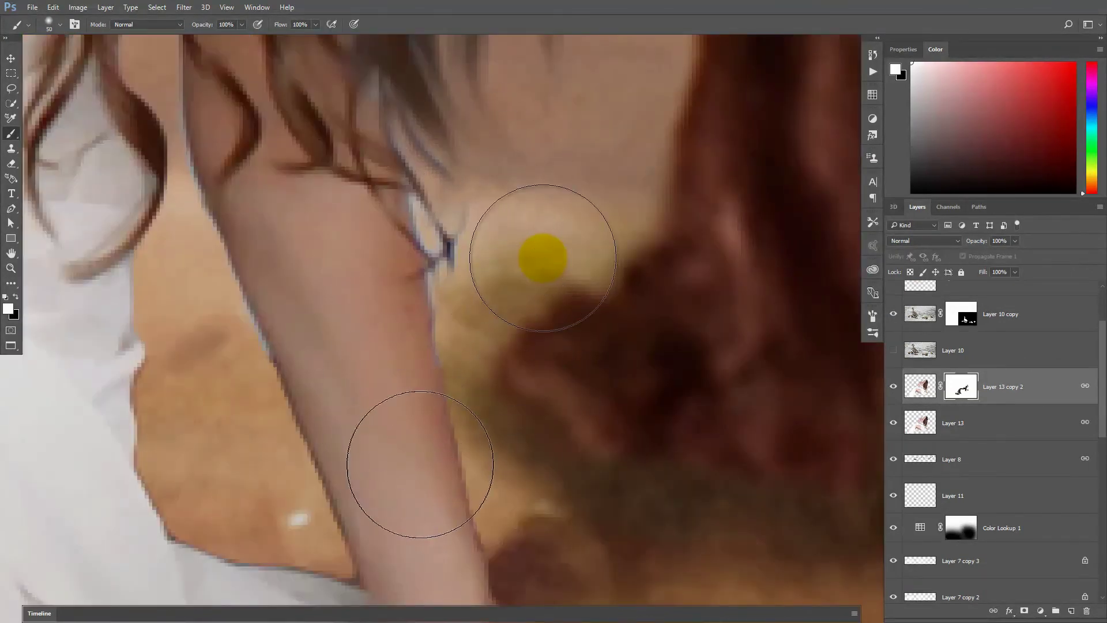
{"action": "left_click", "coordinate": [580, 357], "text": "alt"}
{"action": "key", "text": "ctrl+0"}
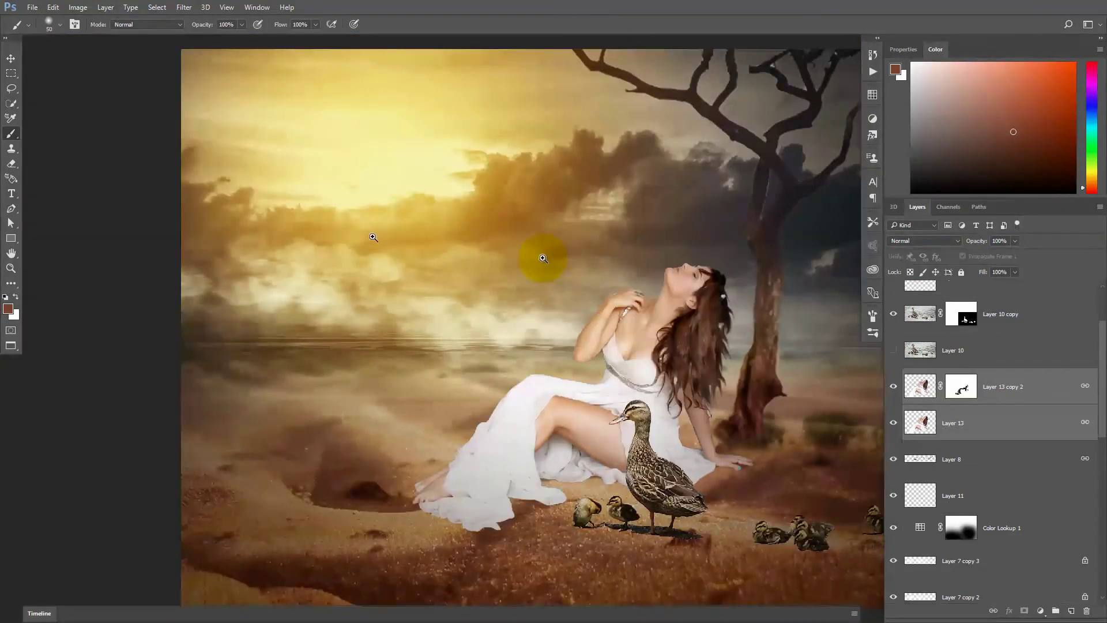
{"action": "left_click", "coordinate": [543, 258]}
{"action": "key", "text": "ctrl+e"}
Smudge the woman's hair and arm edges, then draw a wide rectangular selection
{"action": "left_click", "coordinate": [543, 258]}
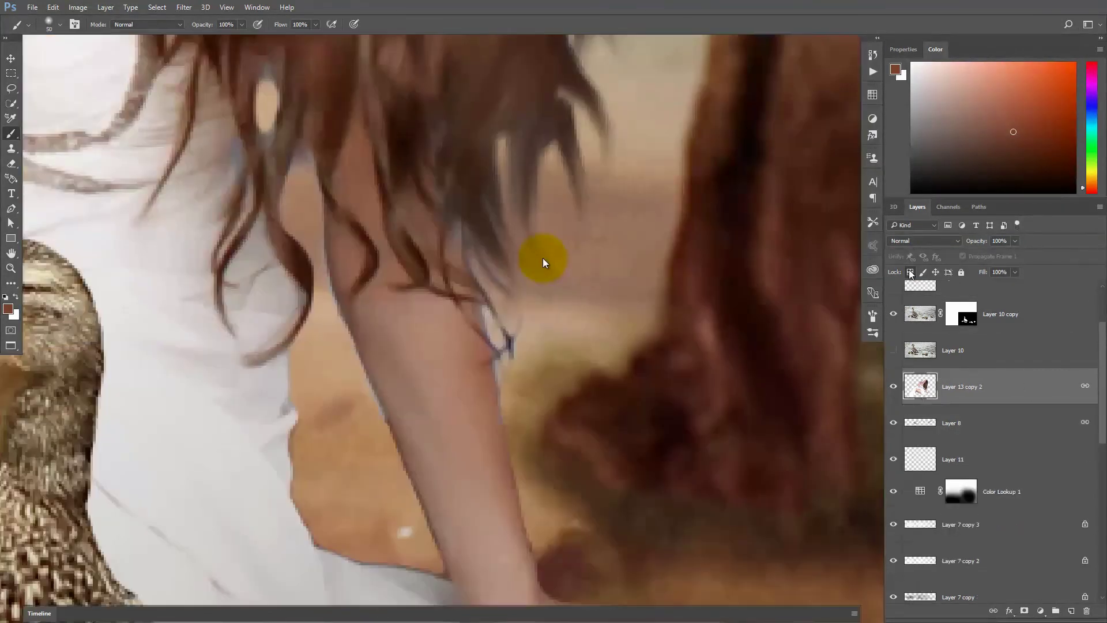
{"action": "key", "text": "s"}
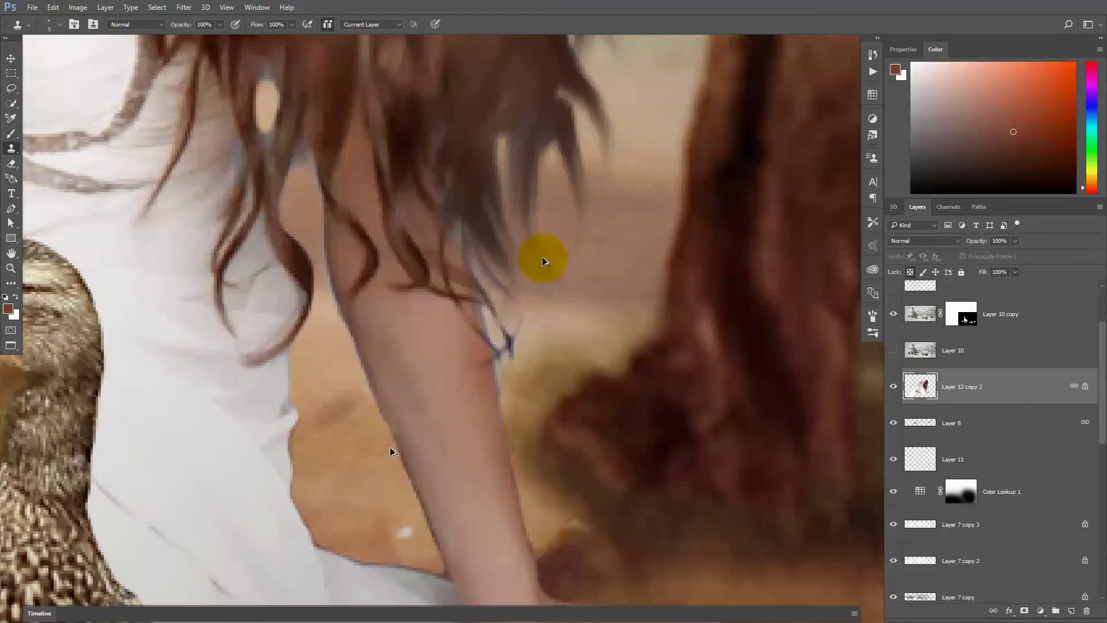
{"action": "left_click", "coordinate": [11, 283]}
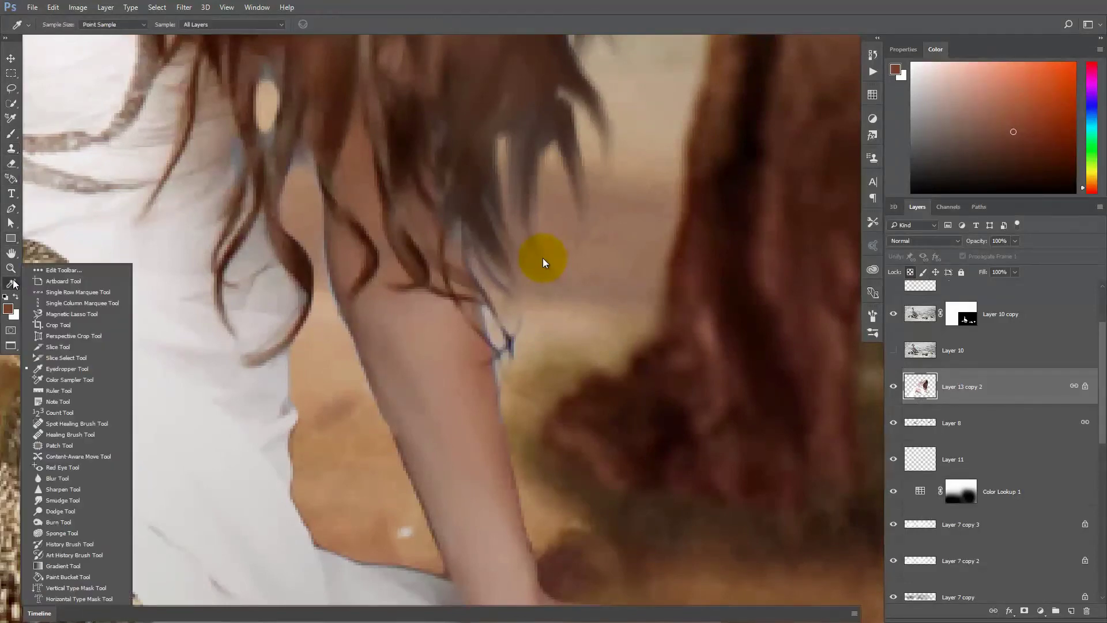
{"action": "left_click", "coordinate": [56, 500]}
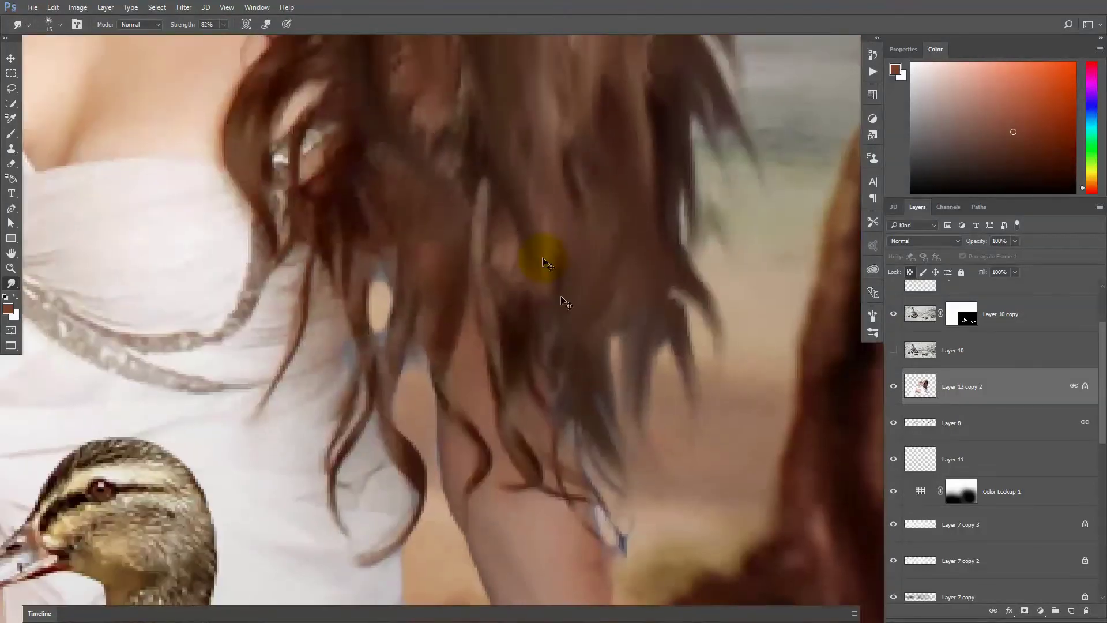
{"action": "left_click", "coordinate": [11, 74]}
{"action": "mouse_move", "coordinate": [163, 158]}
{"action": "left_mouse_down"}
{"action": "mouse_move", "coordinate": [993, 241]}
{"action": "mouse_move", "coordinate": [995, 230]}
{"action": "left_mouse_up"}
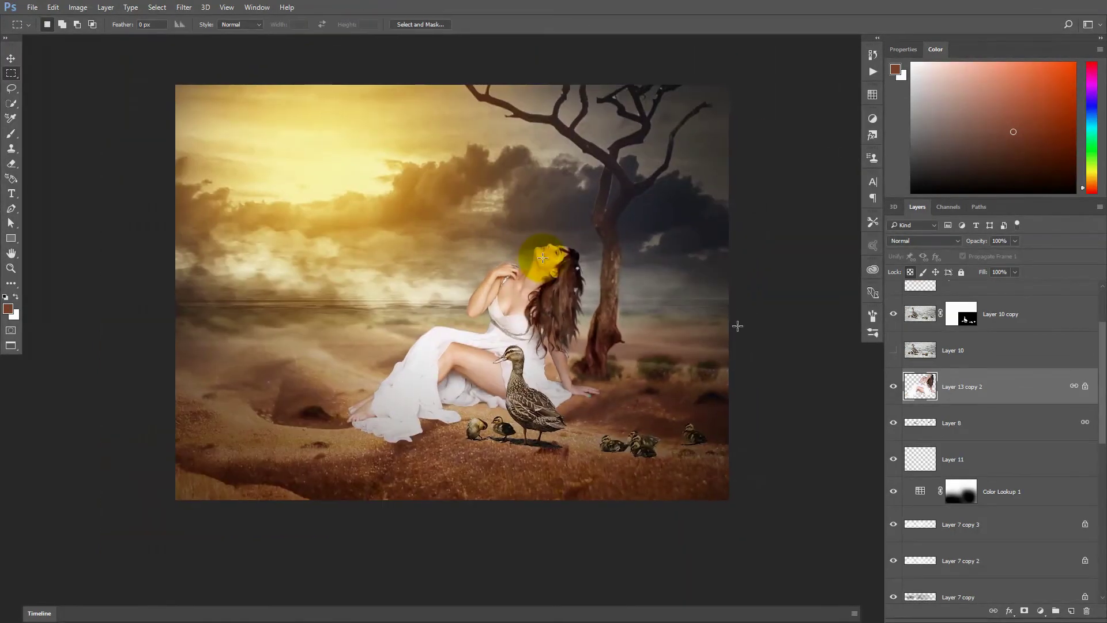
Scale the ducks on Layer 10 copy to about 80% and nudge them slightly left
{"action": "scroll", "coordinate": [999, 387], "scroll_direction": "up", "scroll_amount": 3}
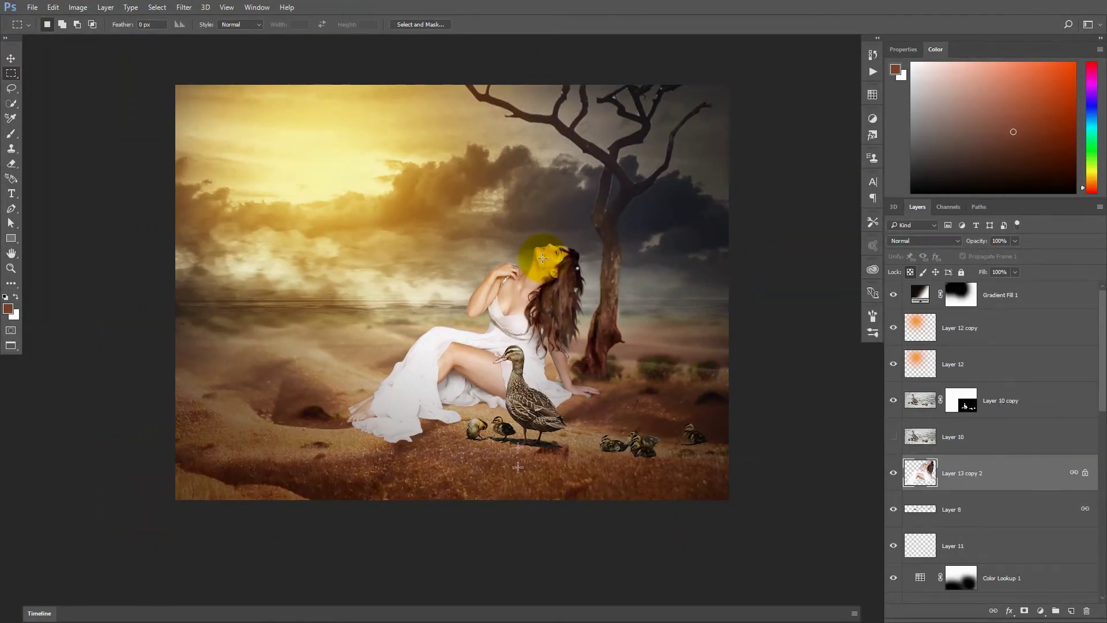
{"action": "key", "text": "v"}
{"action": "right_click", "coordinate": [519, 401]}
{"action": "left_click", "coordinate": [536, 408]}
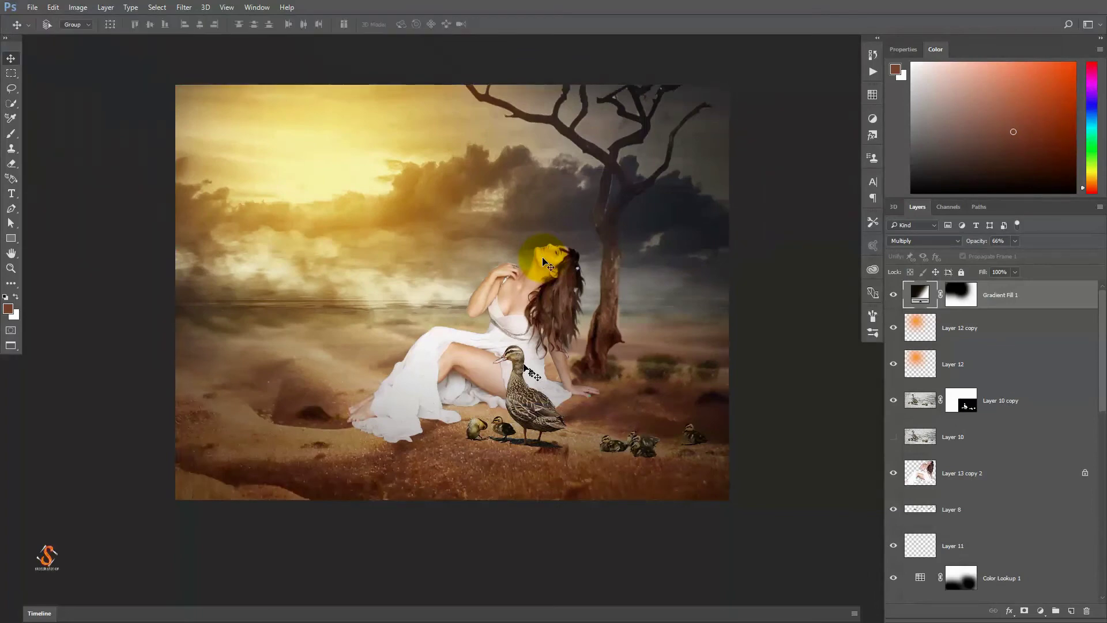
{"action": "left_click", "coordinate": [1006, 403]}
{"action": "key", "text": "ctrl+t"}
{"action": "left_click_drag", "start_coordinate": [736, 330], "coordinate": [707, 358]}
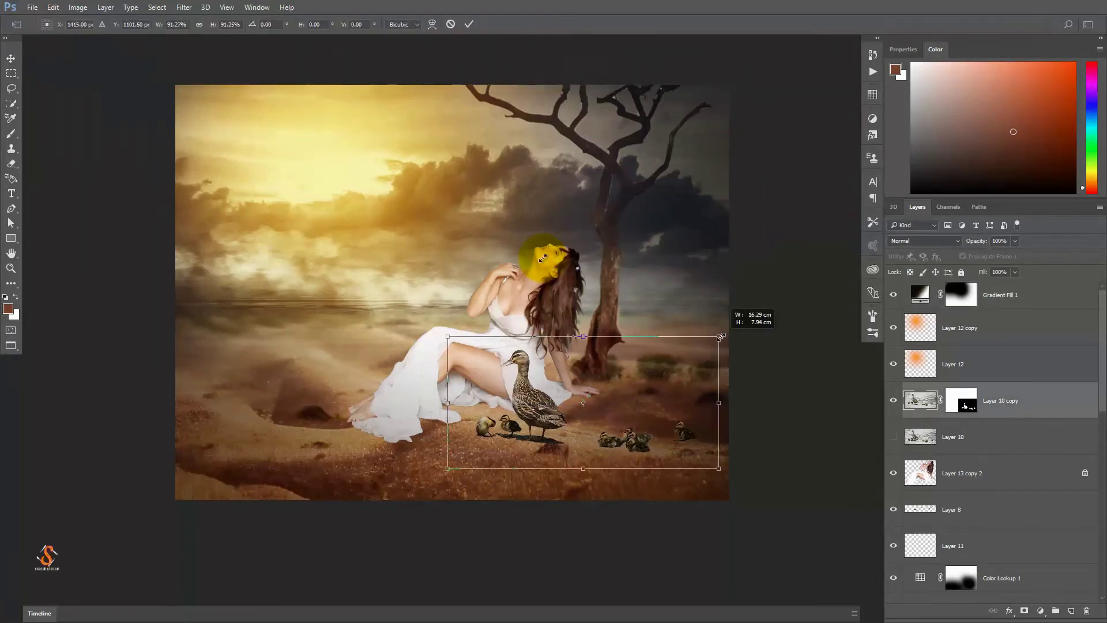
{"action": "left_click_drag", "start_coordinate": [649, 421], "coordinate": [634, 426]}
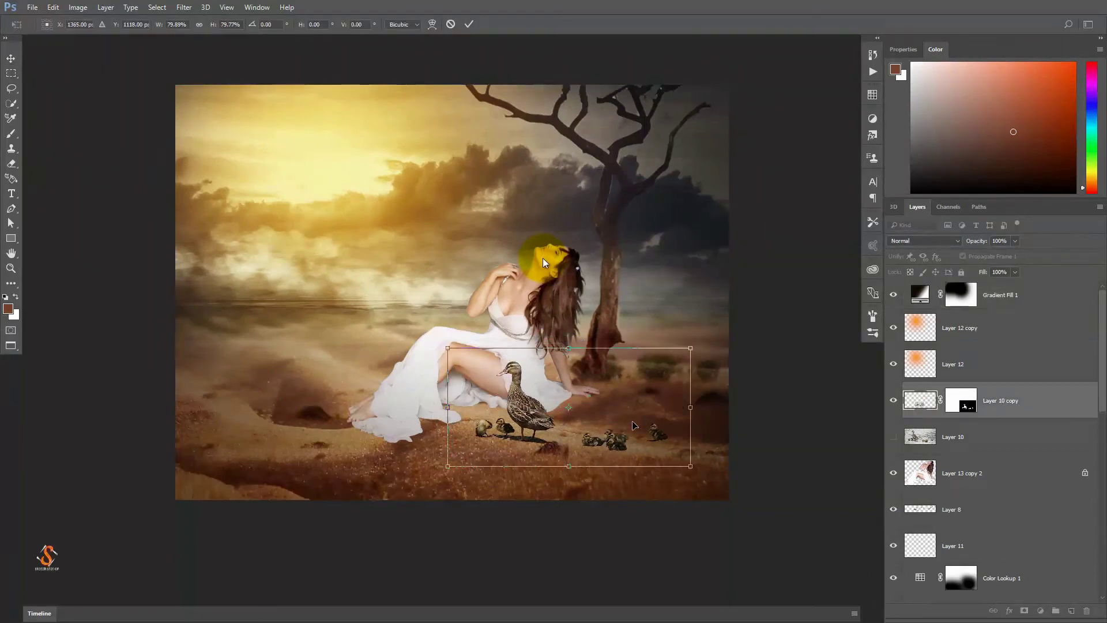
{"action": "key", "text": "Return"}
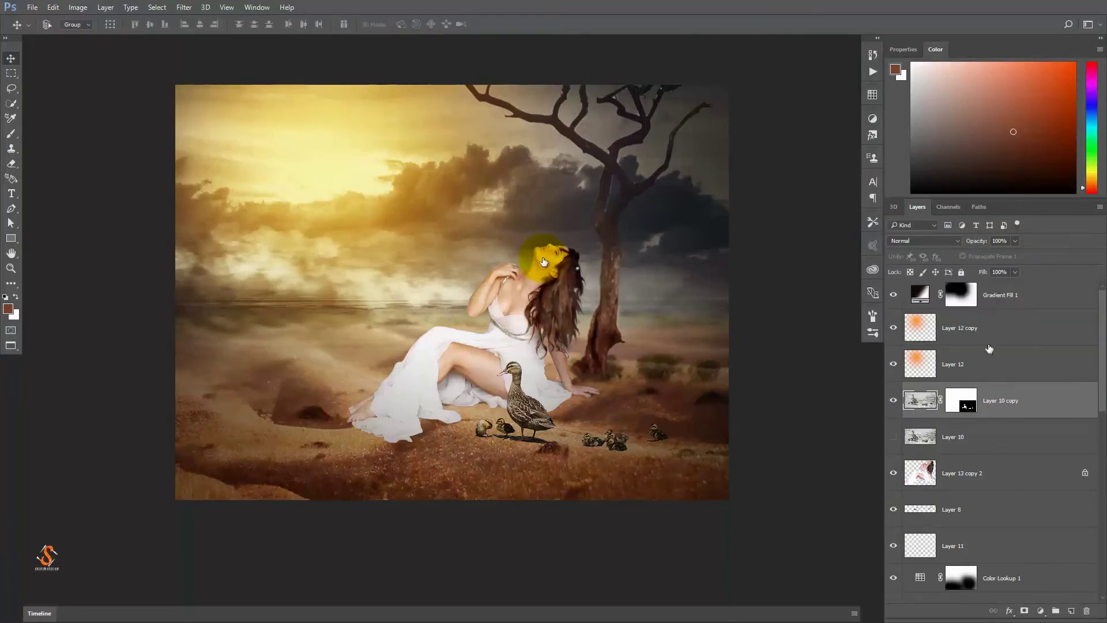
Select Layer 12 copy in the Layers panel
{"action": "left_click", "coordinate": [980, 340]}
{"action": "scroll", "coordinate": [1009, 516], "scroll_direction": "down", "scroll_amount": 2}
{"action": "scroll", "coordinate": [1009, 516], "scroll_direction": "down", "scroll_amount": 1}
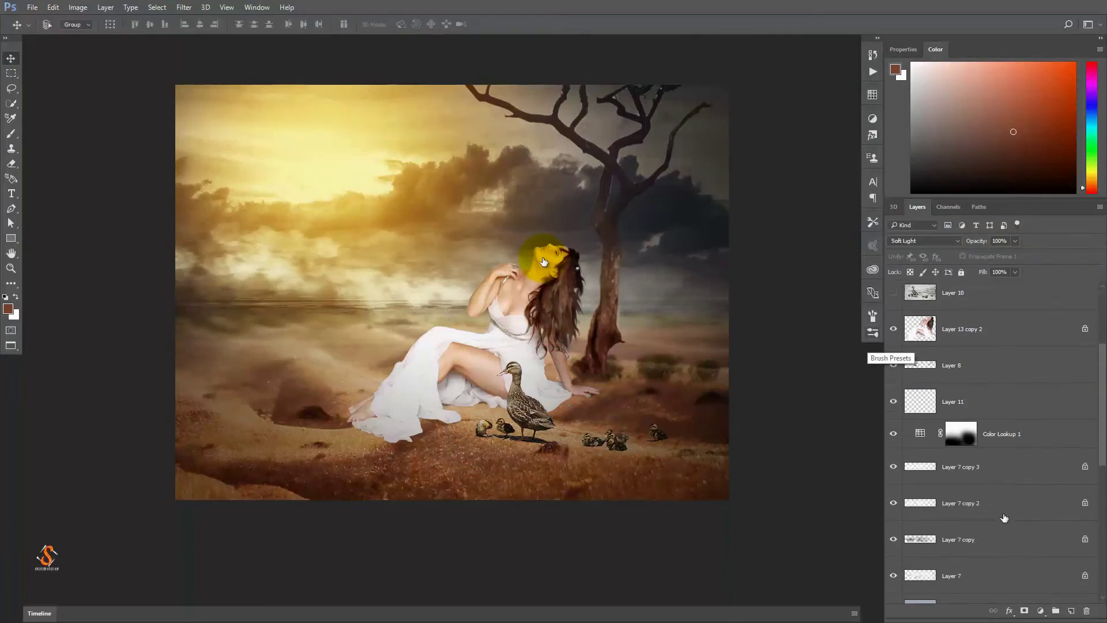
{"action": "scroll", "coordinate": [1010, 516], "scroll_direction": "up", "scroll_amount": 2}
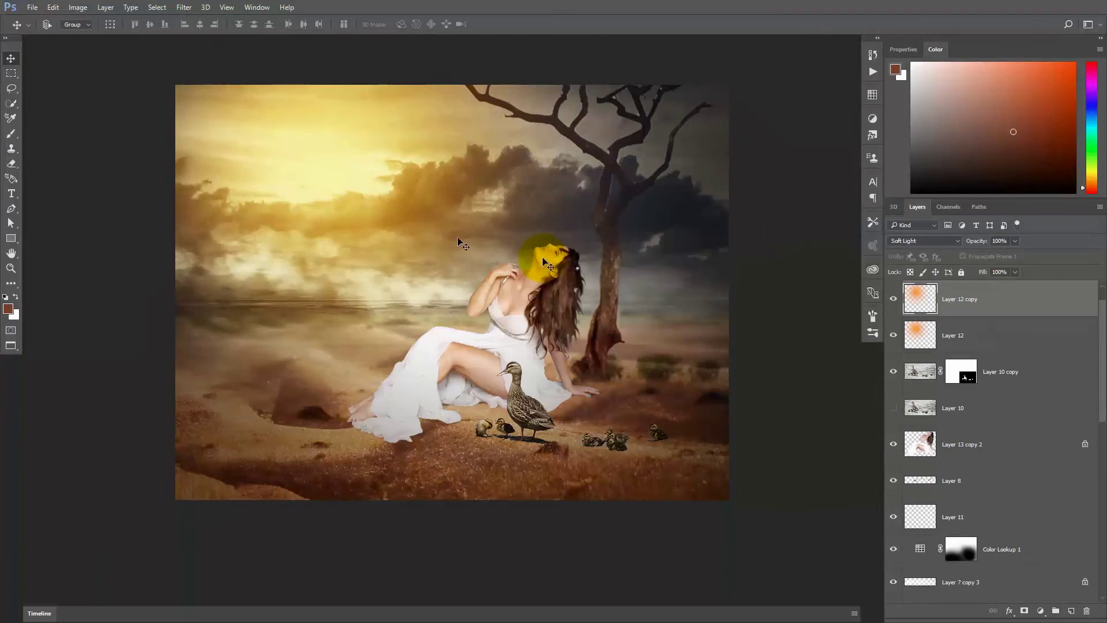
Sample a dark brown from the canvas with the Eyedropper
{"action": "key", "text": "i"}
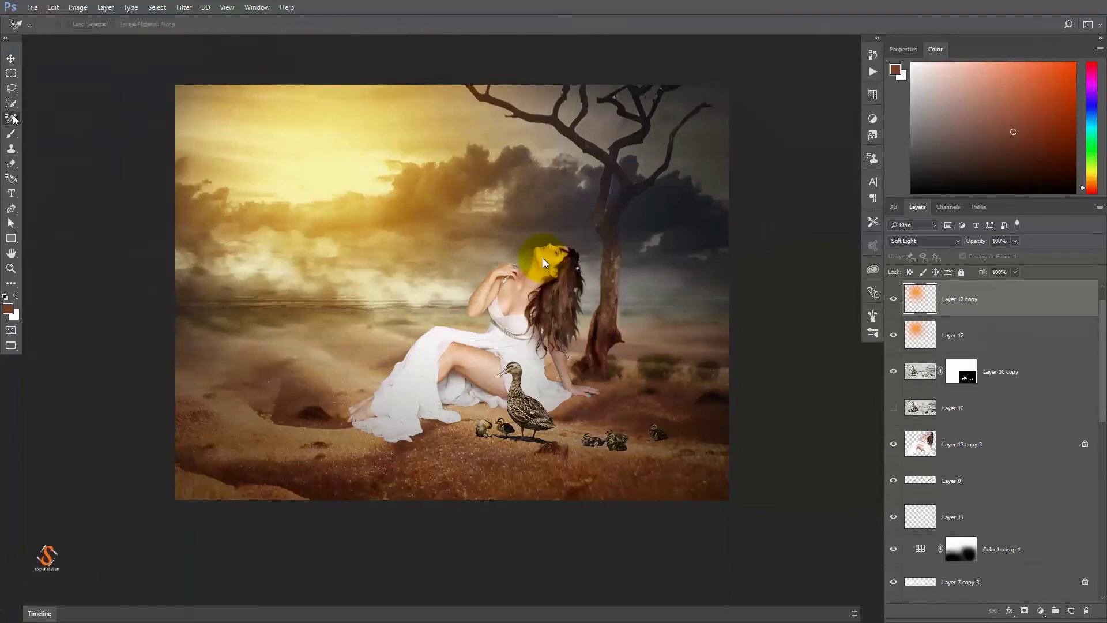
{"action": "left_click", "coordinate": [14, 286]}
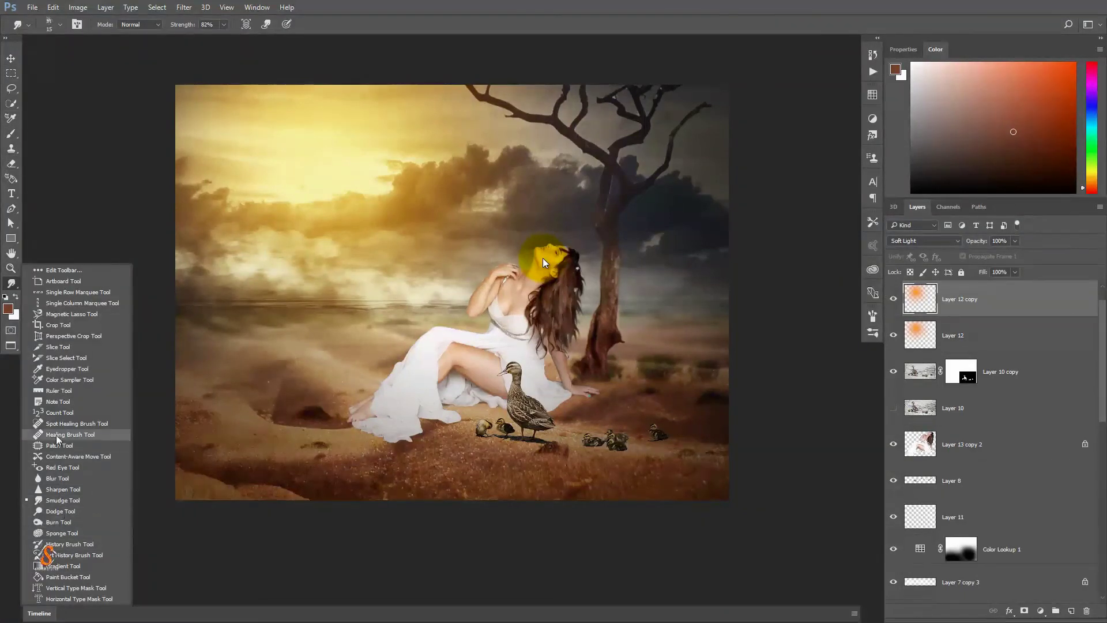
{"action": "left_click", "coordinate": [53, 370]}
{"action": "left_click", "coordinate": [709, 283]}
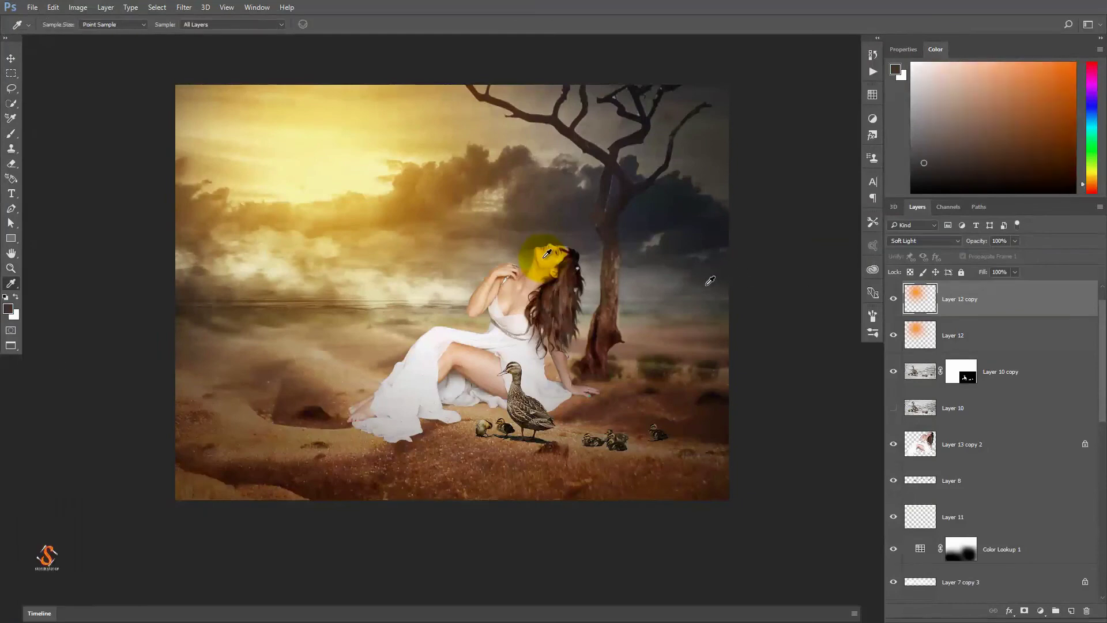
On a new layer, paint the dark brown around the scene edges with an 800px brush at 37% opacity
{"action": "left_click", "coordinate": [1072, 612]}
{"action": "left_click", "coordinate": [11, 133]}
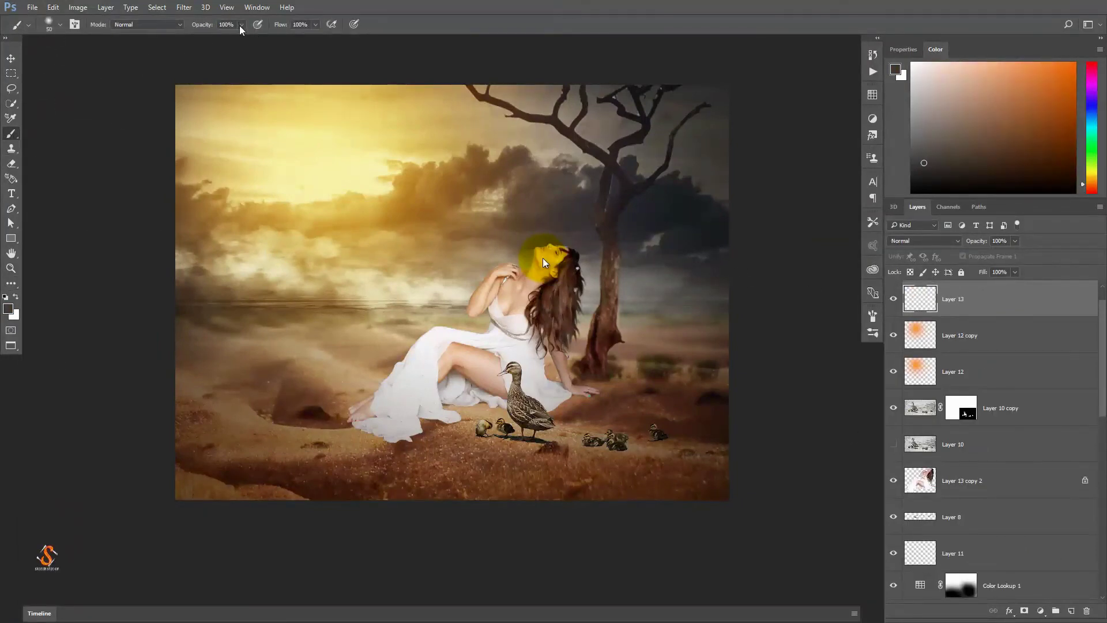
{"action": "left_click_drag", "start_coordinate": [240, 26], "coordinate": [200, 38]}
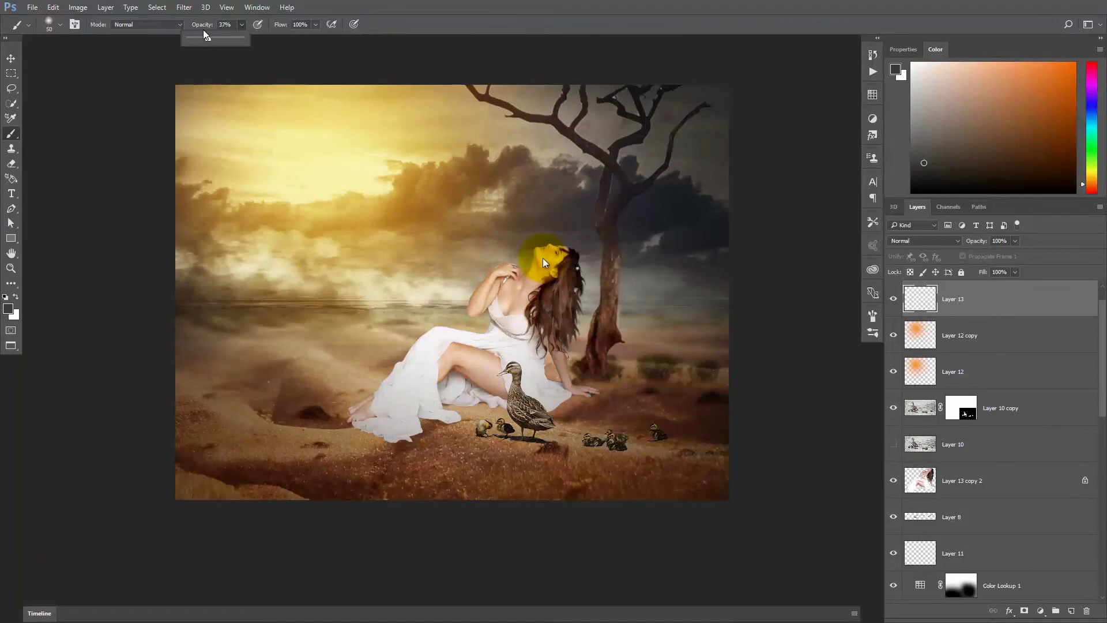
{"action": "key", "text": "bracketright"}
{"action": "key", "text": "bracketright"}
{"action": "key", "text": "bracketright"}
{"action": "mouse_move", "coordinate": [383, 527]}
{"action": "left_mouse_down"}
{"action": "mouse_move", "coordinate": [739, 282]}
{"action": "mouse_move", "coordinate": [117, 447]}
{"action": "mouse_move", "coordinate": [845, 476]}
{"action": "left_mouse_up"}
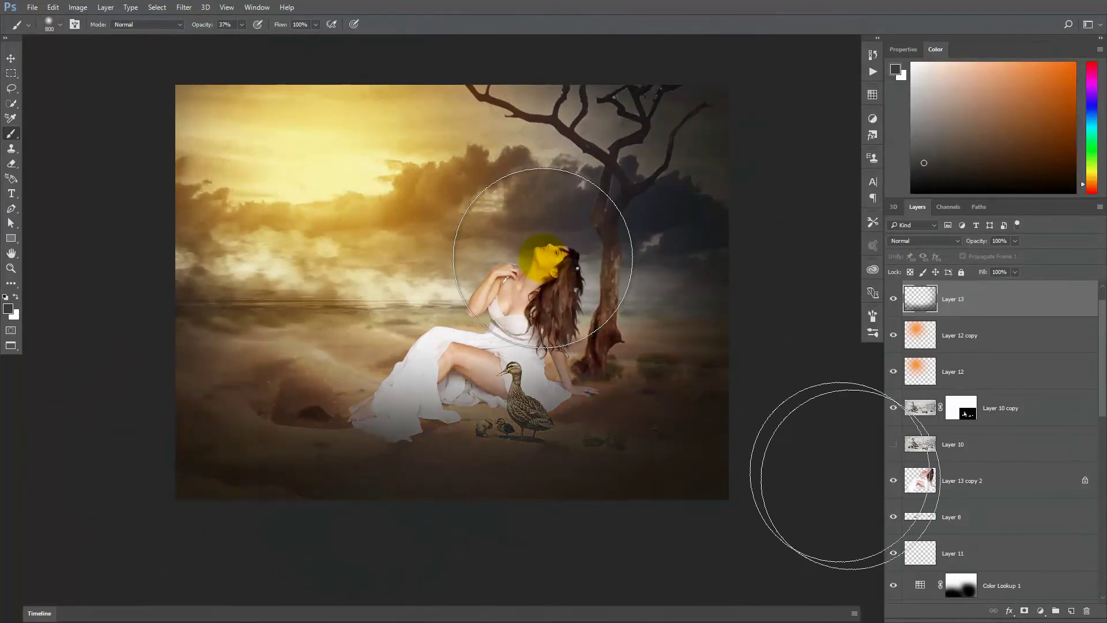
Set the brown painting layer's blend mode to Soft Light after trying Hard Light
{"action": "left_click", "coordinate": [928, 242]}
{"action": "left_click", "coordinate": [917, 368]}
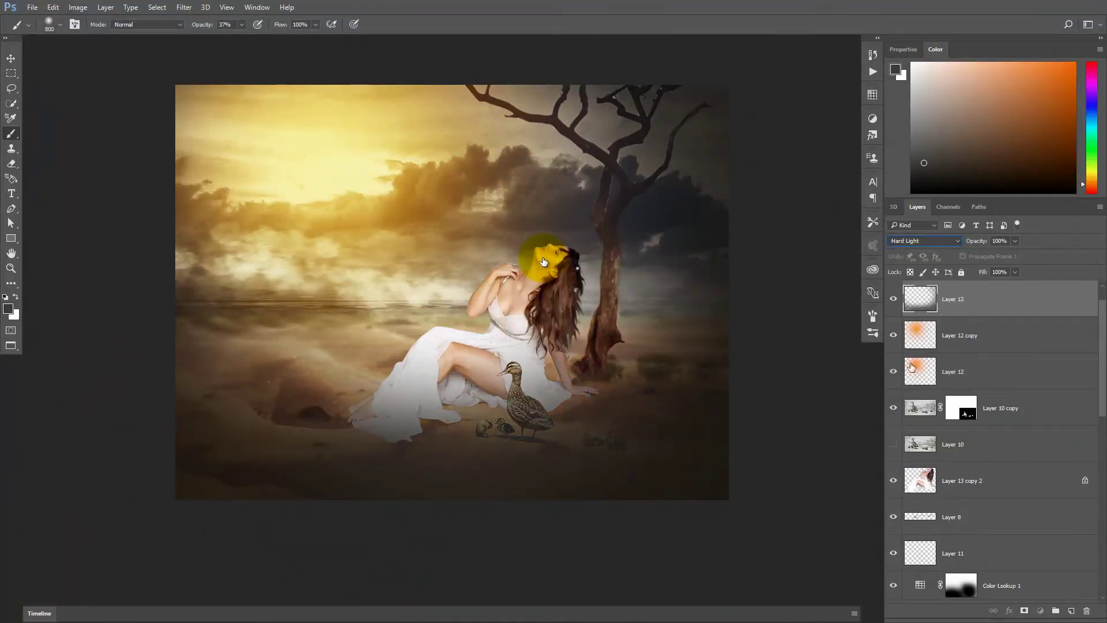
{"action": "left_click", "coordinate": [921, 243]}
{"action": "left_click", "coordinate": [908, 361]}
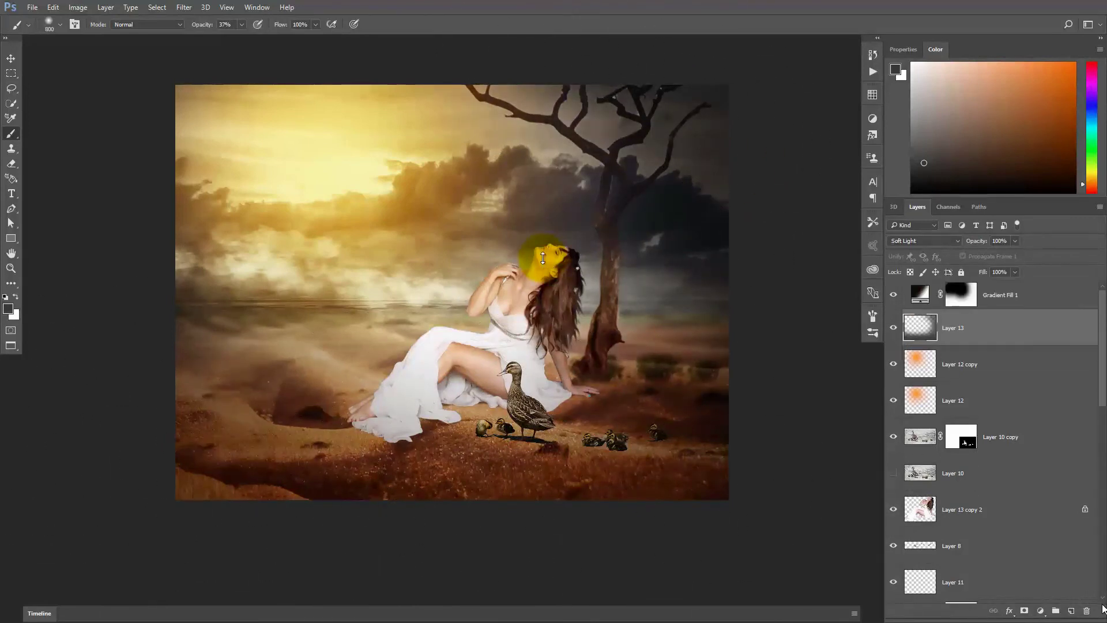
Stamp the layers from Gradient Fill 1 down to Hue/Saturation 1 into a merged top layer, Gradient Fill 1 copy
{"action": "left_click", "coordinate": [1016, 293]}
{"action": "scroll", "coordinate": [1009, 459], "scroll_direction": "down", "scroll_amount": 5}
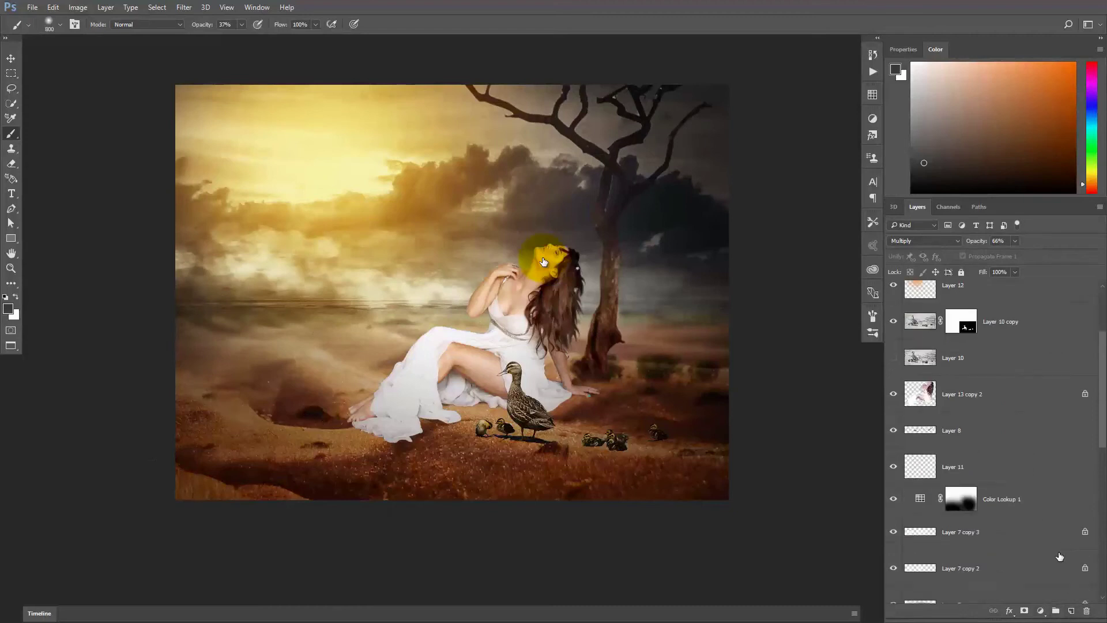
{"action": "scroll", "coordinate": [1073, 539], "scroll_direction": "down", "scroll_amount": 5}
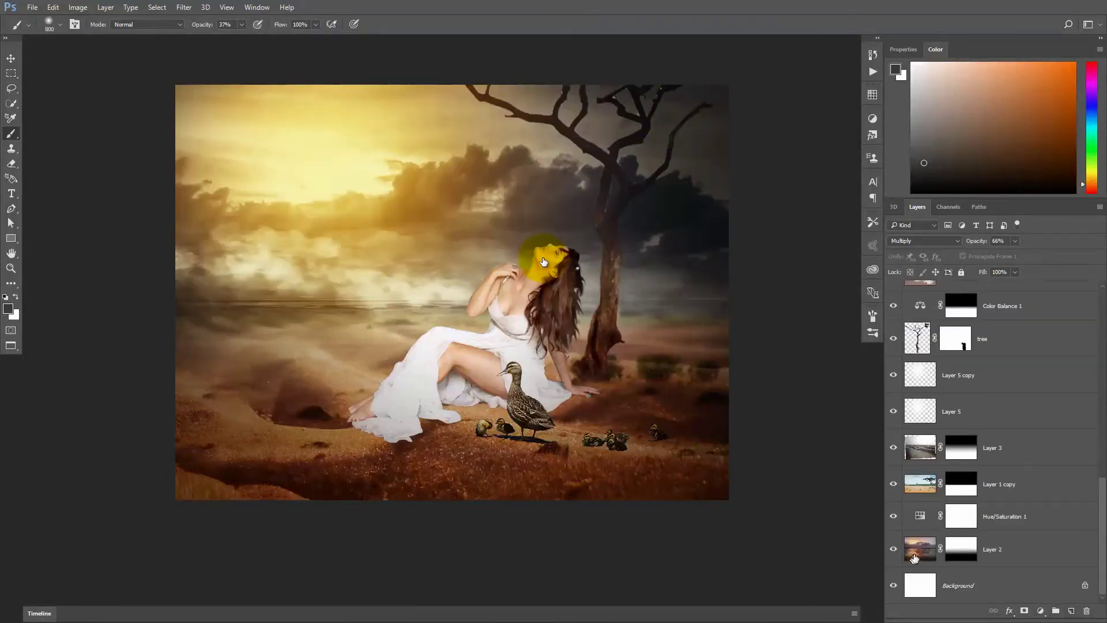
{"action": "left_click", "coordinate": [908, 555]}
{"action": "left_click", "coordinate": [921, 515]}
{"action": "left_click", "coordinate": [894, 516]}
{"action": "left_click", "coordinate": [893, 516]}
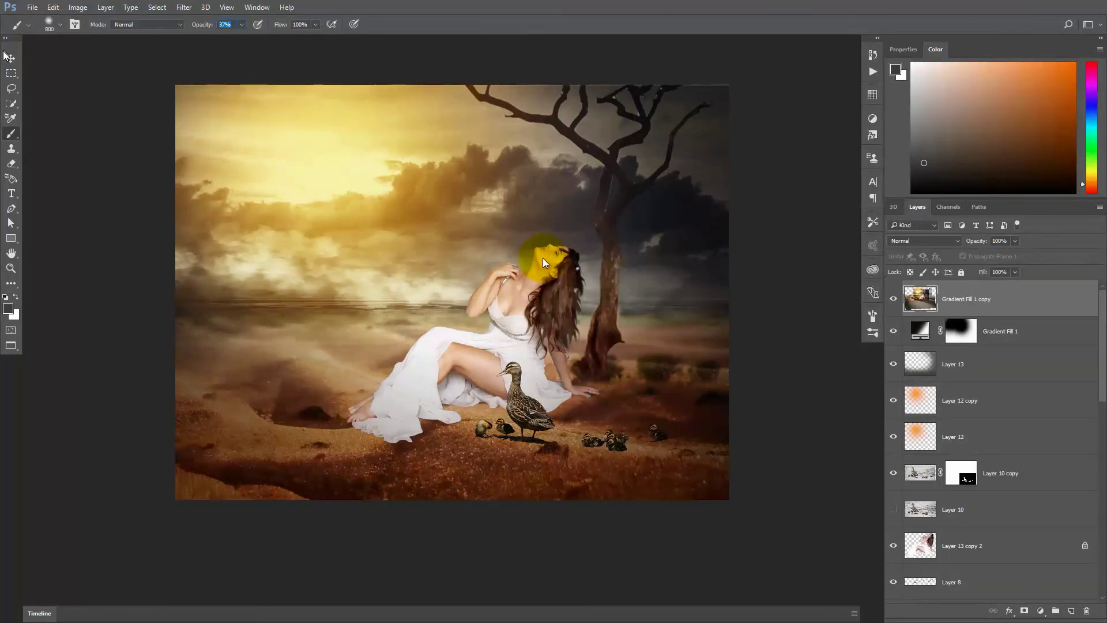
{"action": "key", "text": "v"}
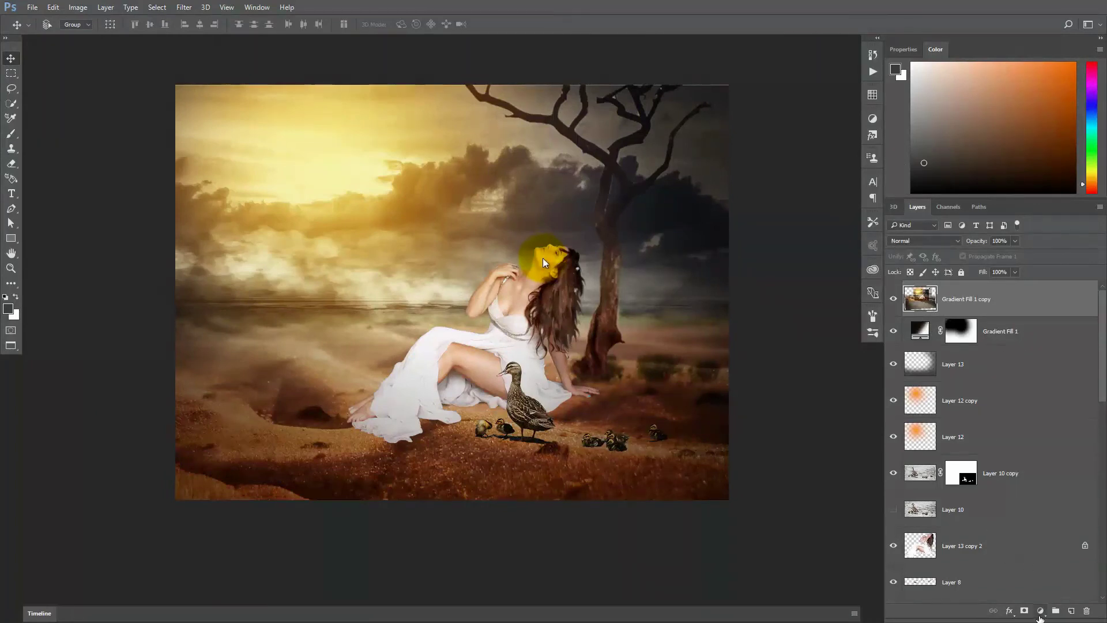
Add a Color Lookup layer and step through 3DLUT presets from LateSunset.3DL to FoggyNight.3DL
{"action": "left_click", "coordinate": [1041, 611]}
{"action": "left_click", "coordinate": [1015, 541]}
{"action": "left_click", "coordinate": [946, 242]}
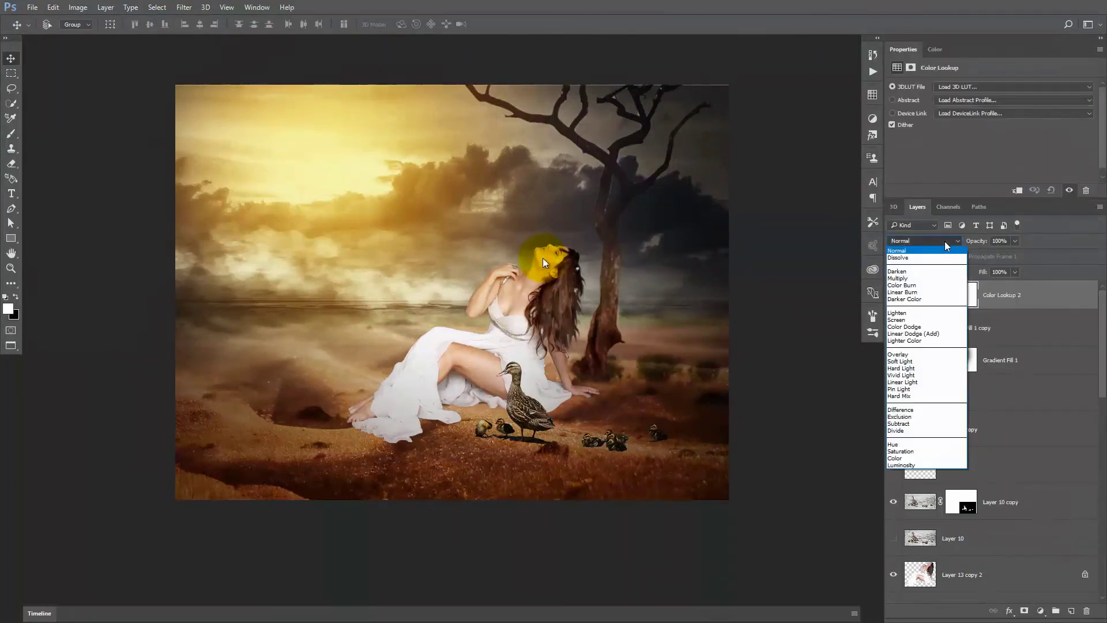
{"action": "left_click", "coordinate": [923, 250]}
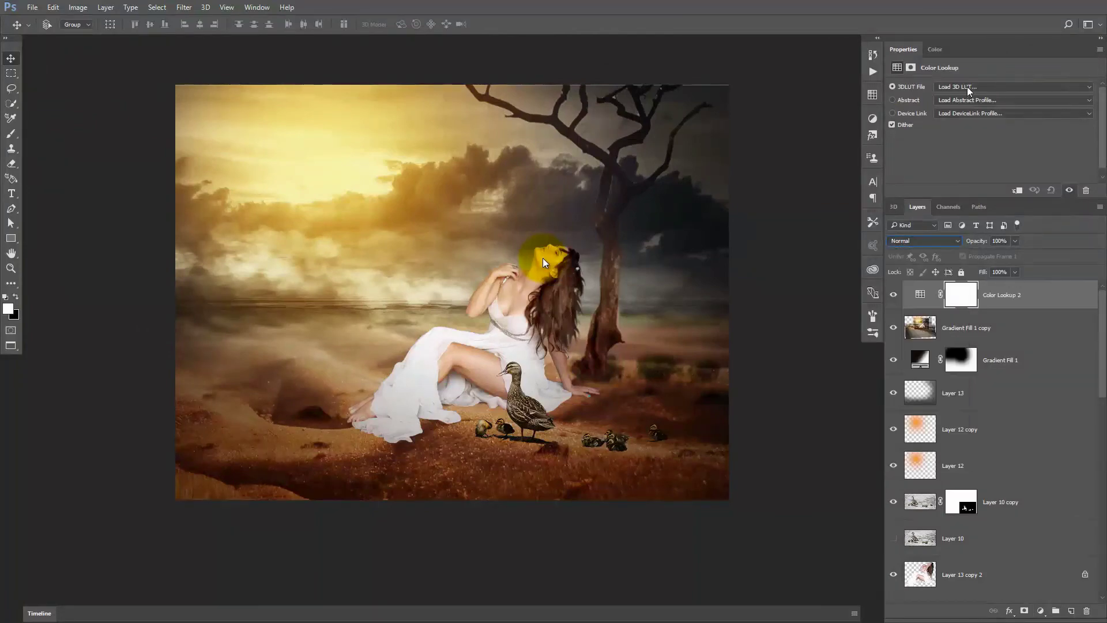
{"action": "left_click", "coordinate": [967, 87]}
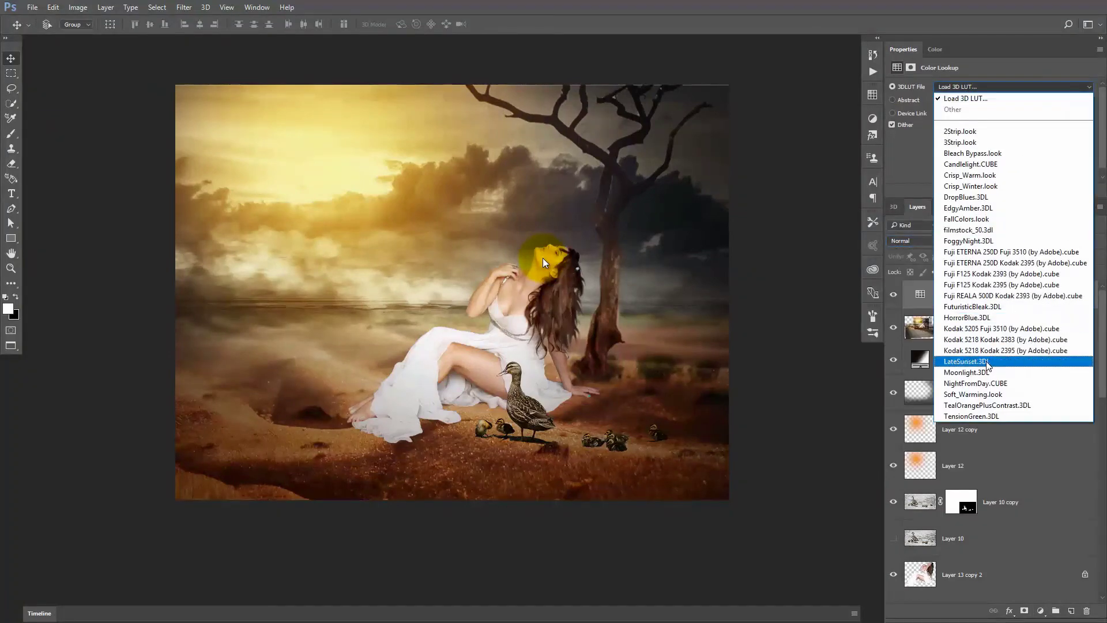
{"action": "left_click", "coordinate": [1013, 362]}
{"action": "key", "text": "Up"}
{"action": "key", "text": "Up"}
{"action": "key", "text": "Up"}
{"action": "key", "text": "Up"}
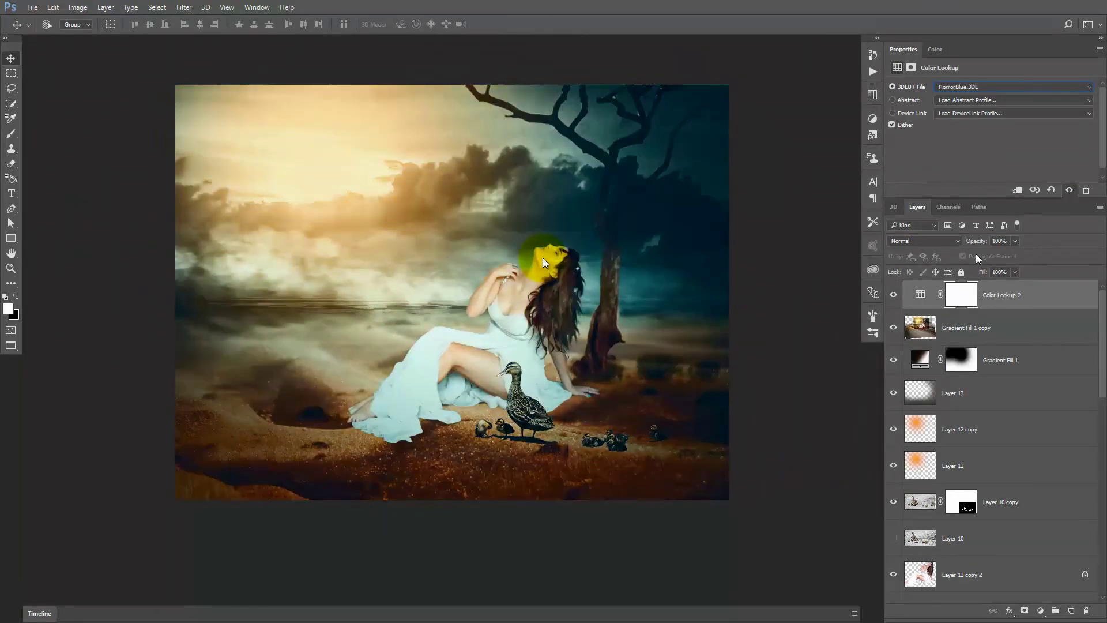
{"action": "key", "text": "Up"}
{"action": "key", "text": "Up"}
{"action": "key", "text": "Up"}
{"action": "key", "text": "Up"}
{"action": "key", "text": "Up"}
{"action": "key", "text": "Up"}
{"action": "key", "text": "Up"}
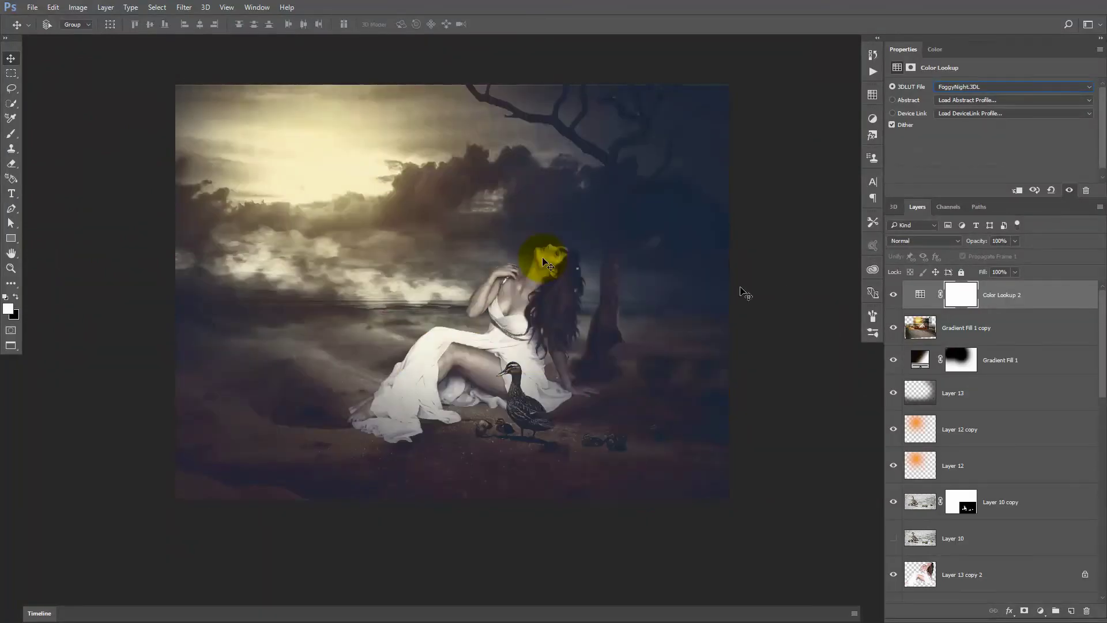
Try Hard Light and Soft Light on the grade, then keep Normal at 58% opacity
{"action": "left_click", "coordinate": [922, 241]}
{"action": "left_click", "coordinate": [911, 368]}
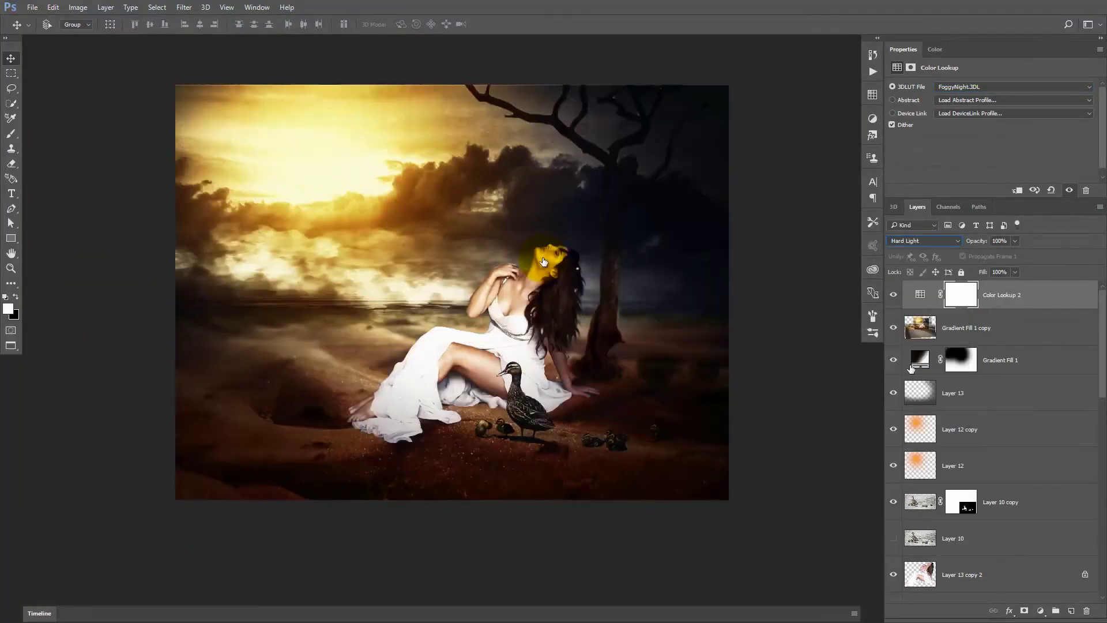
{"action": "left_click", "coordinate": [956, 241]}
{"action": "left_click", "coordinate": [919, 363]}
{"action": "left_click", "coordinate": [923, 241]}
{"action": "left_click_drag", "start_coordinate": [1006, 255], "coordinate": [992, 255]}
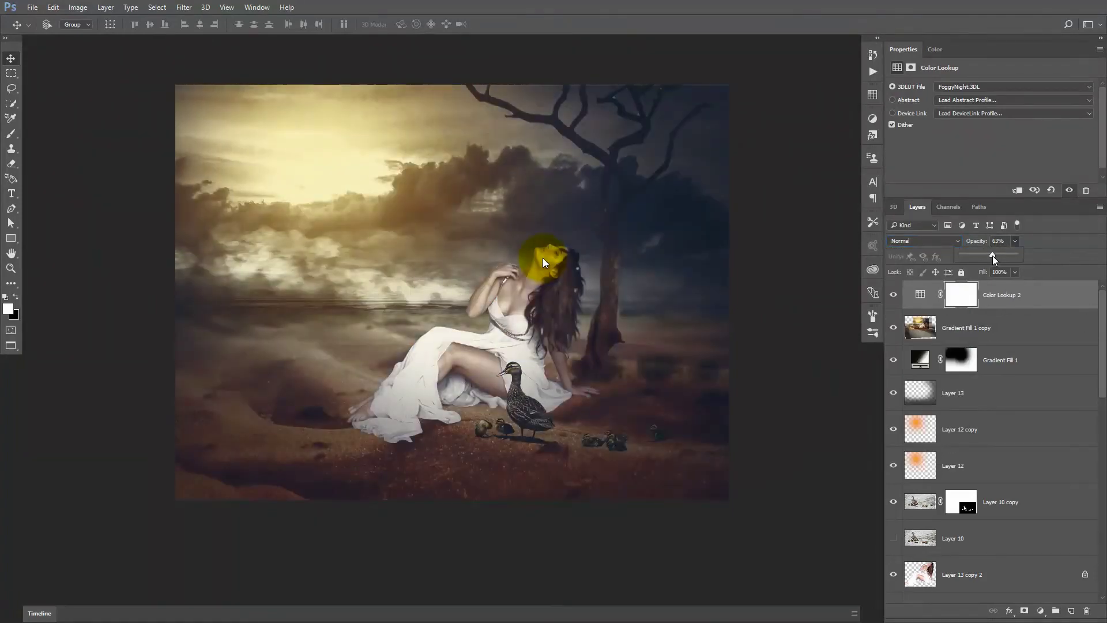
{"action": "left_click", "coordinate": [958, 288]}
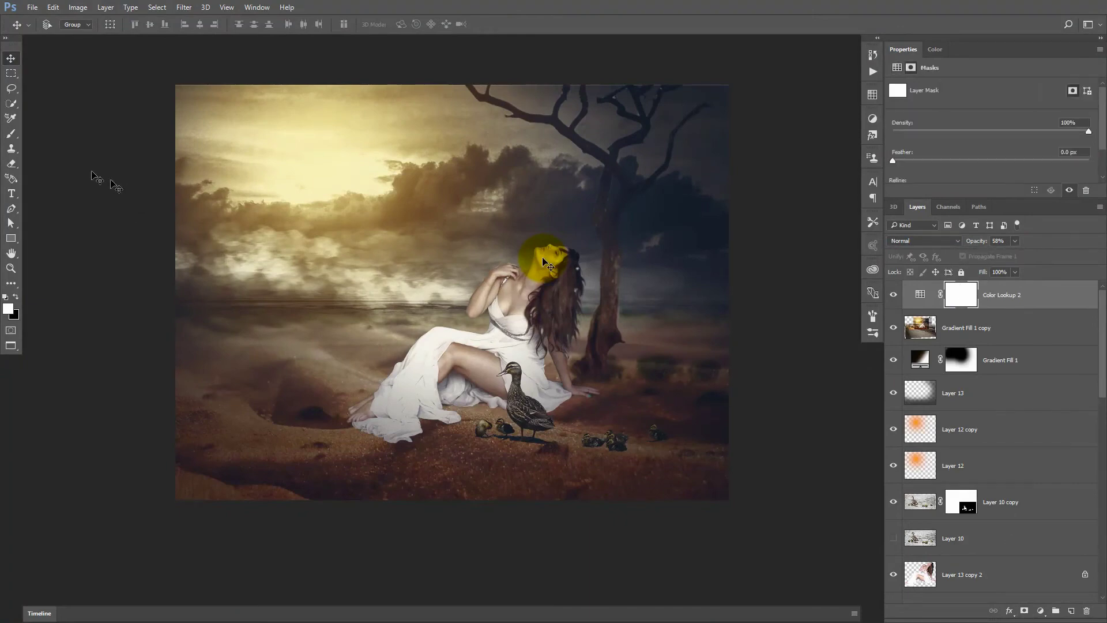
Mask the FoggyNight grade off the sky centre with a black 1100 px brush, then merge it with Gradient Fill 1 copy
{"action": "key", "text": "b"}
{"action": "key", "text": "x"}
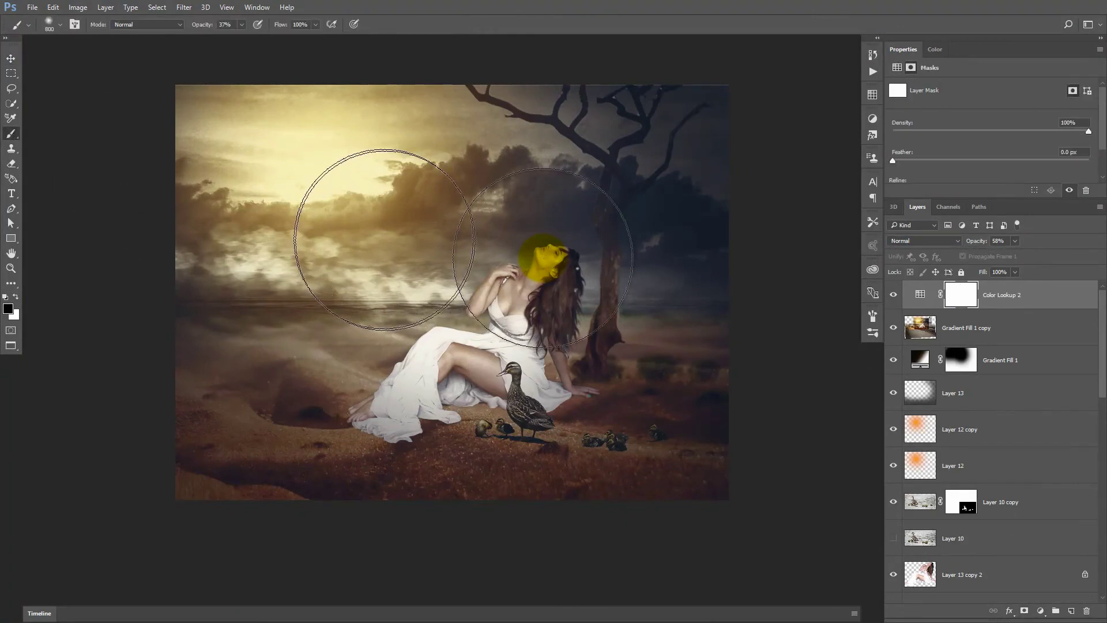
{"action": "left_click", "coordinate": [358, 231]}
{"action": "key", "text": "bracketright"}
{"action": "key", "text": "bracketright"}
{"action": "key", "text": "bracketright"}
{"action": "key", "text": "0"}
{"action": "left_click_drag", "start_coordinate": [419, 246], "coordinate": [496, 311]}
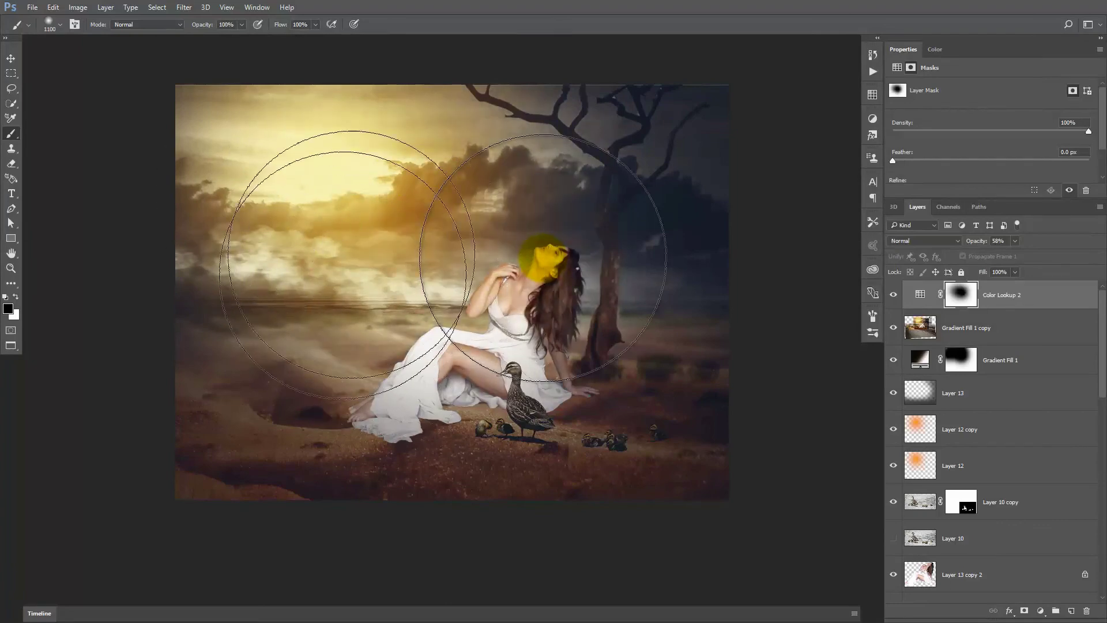
{"action": "left_click", "coordinate": [991, 335]}
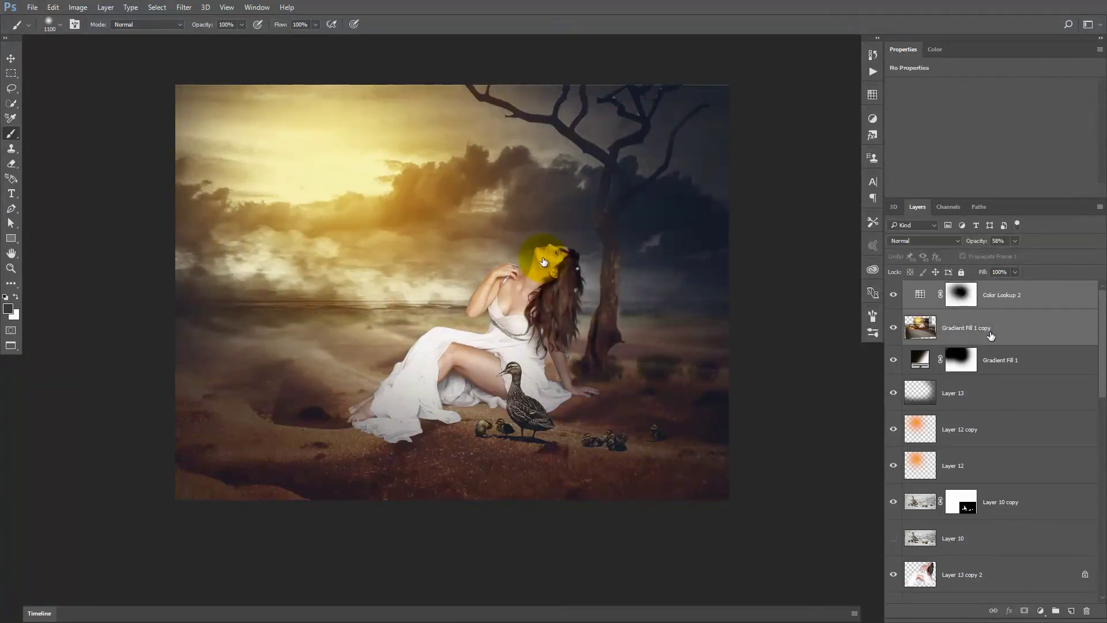
{"action": "key", "text": "ctrl+e"}
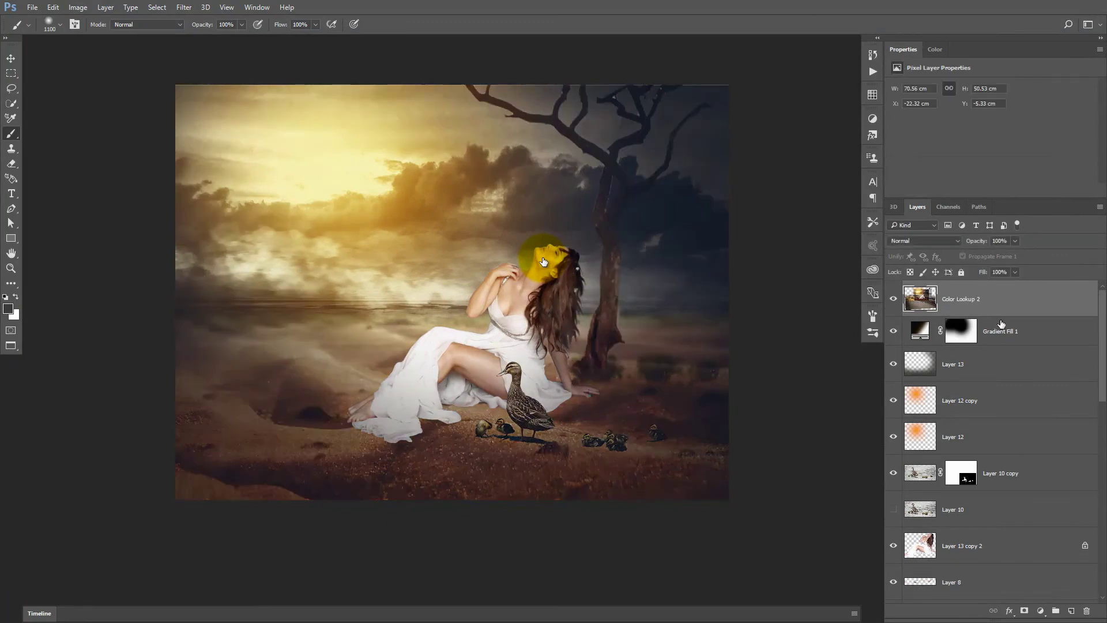
Delete the merged Color Lookup 2 layer and select the stamped Layer 14
{"action": "right_click", "coordinate": [1001, 311]}
{"action": "left_click", "coordinate": [184, 7]}
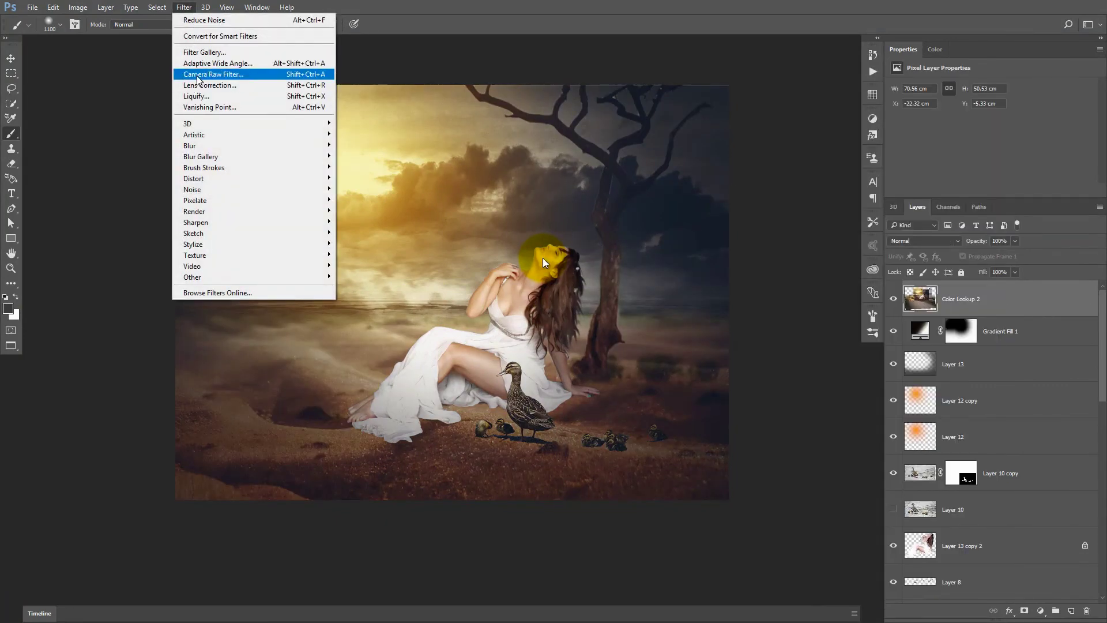
{"action": "left_click", "coordinate": [199, 78]}
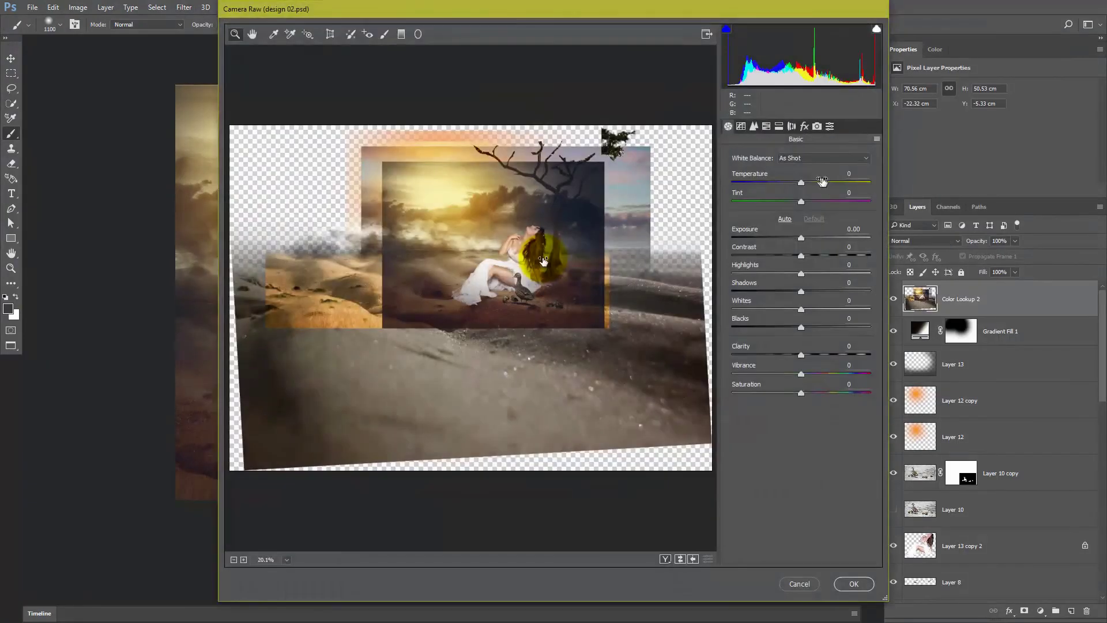
{"action": "left_click", "coordinate": [852, 584]}
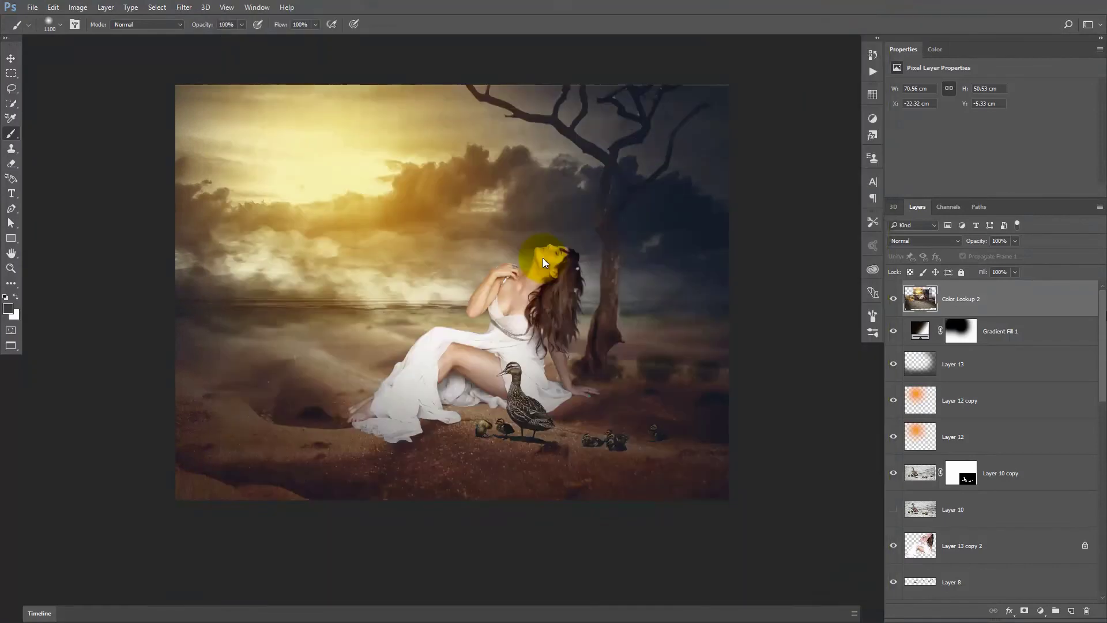
{"action": "left_click", "coordinate": [1026, 343]}
{"action": "key", "text": "Delete"}
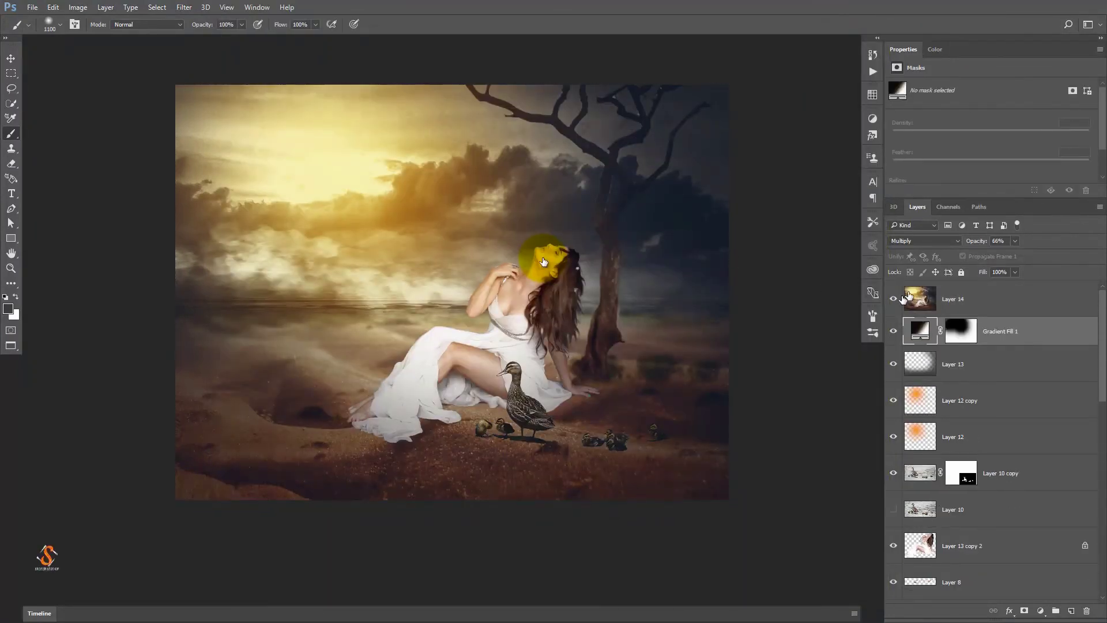
{"action": "left_click", "coordinate": [903, 299]}
Open Camera Raw Filter on Layer 14 and adjust contrast, clarity, saturation and highlights
{"action": "left_click", "coordinate": [184, 7]}
{"action": "left_click", "coordinate": [219, 79]}
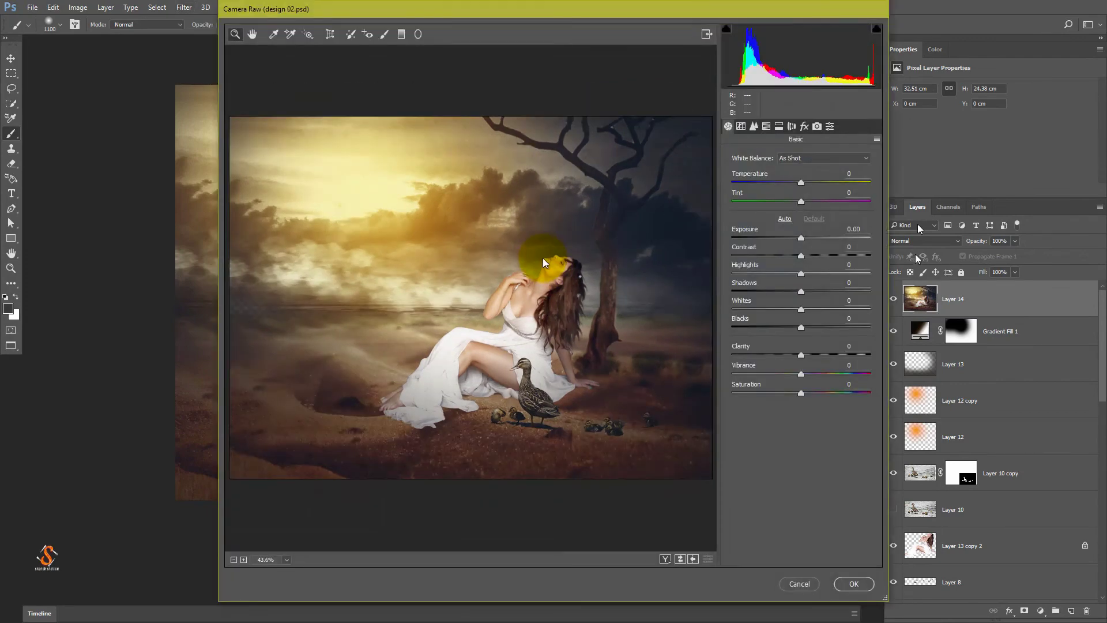
{"action": "mouse_move", "coordinate": [888, 49]}
{"action": "left_mouse_down"}
{"action": "mouse_move", "coordinate": [939, 267]}
{"action": "mouse_move", "coordinate": [929, 239]}
{"action": "mouse_move", "coordinate": [949, 256]}
{"action": "left_mouse_up"}
{"action": "mouse_move", "coordinate": [922, 354]}
{"action": "left_mouse_down"}
{"action": "mouse_move", "coordinate": [932, 355]}
{"action": "mouse_move", "coordinate": [890, 353]}
{"action": "left_mouse_up"}
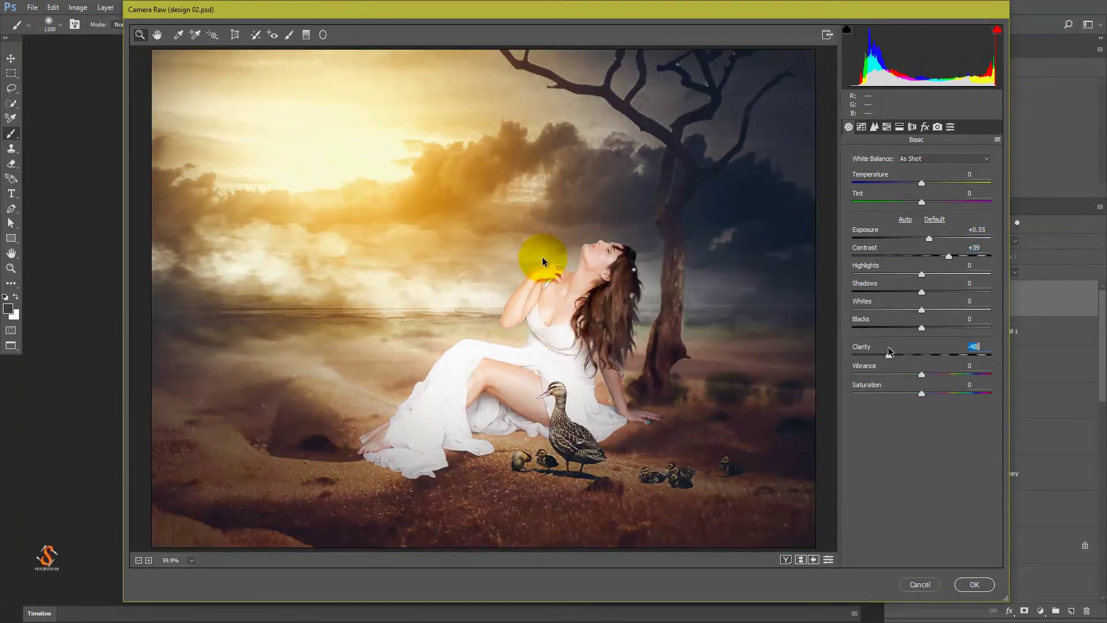
{"action": "left_click_drag", "start_coordinate": [922, 393], "coordinate": [923, 398]}
{"action": "left_click_drag", "start_coordinate": [922, 274], "coordinate": [891, 292]}
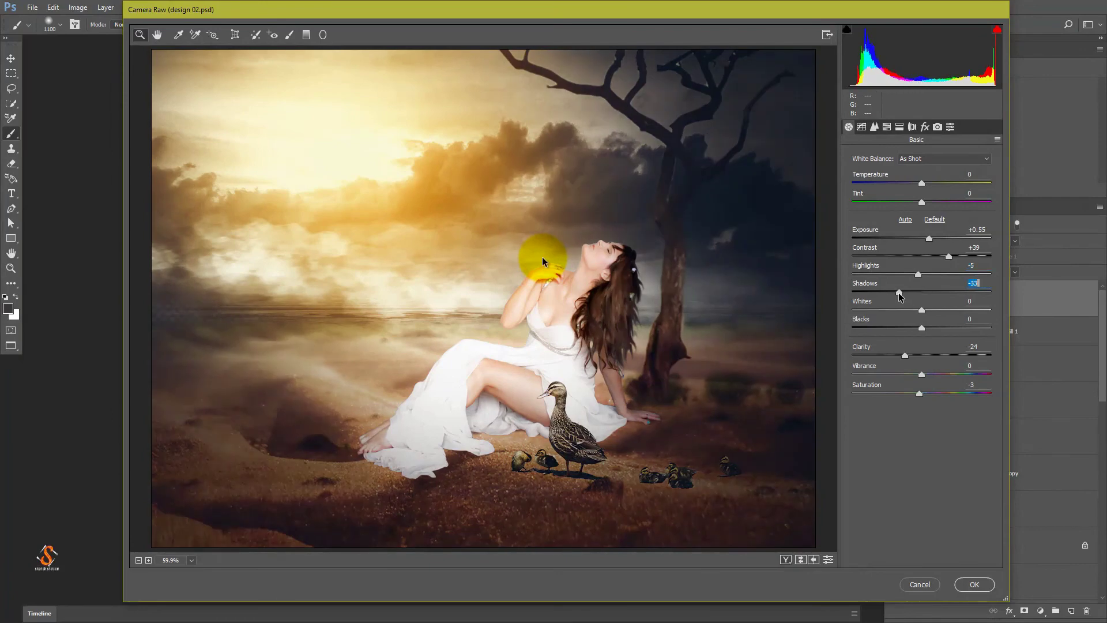
Refine highlights, set whites to -24, boost vibrance and apply the Camera Raw grade
{"action": "mouse_move", "coordinate": [921, 202]}
{"action": "left_mouse_down"}
{"action": "mouse_move", "coordinate": [936, 202]}
{"action": "mouse_move", "coordinate": [918, 183]}
{"action": "left_mouse_up"}
{"action": "double_click", "coordinate": [930, 202]}
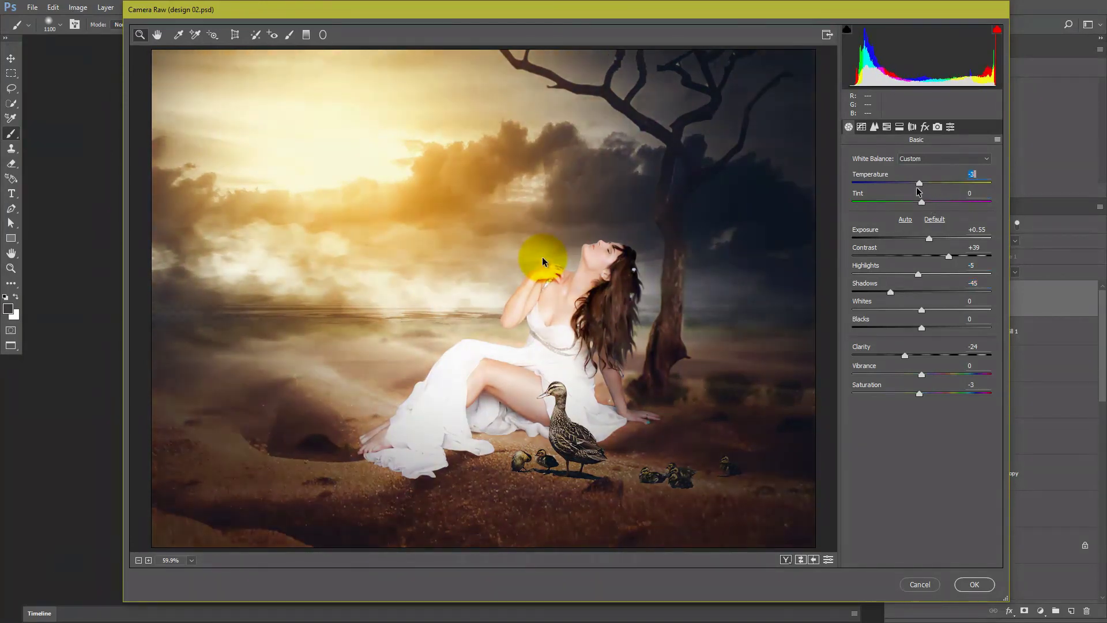
{"action": "left_click_drag", "start_coordinate": [919, 274], "coordinate": [928, 275]}
{"action": "left_click", "coordinate": [906, 309]}
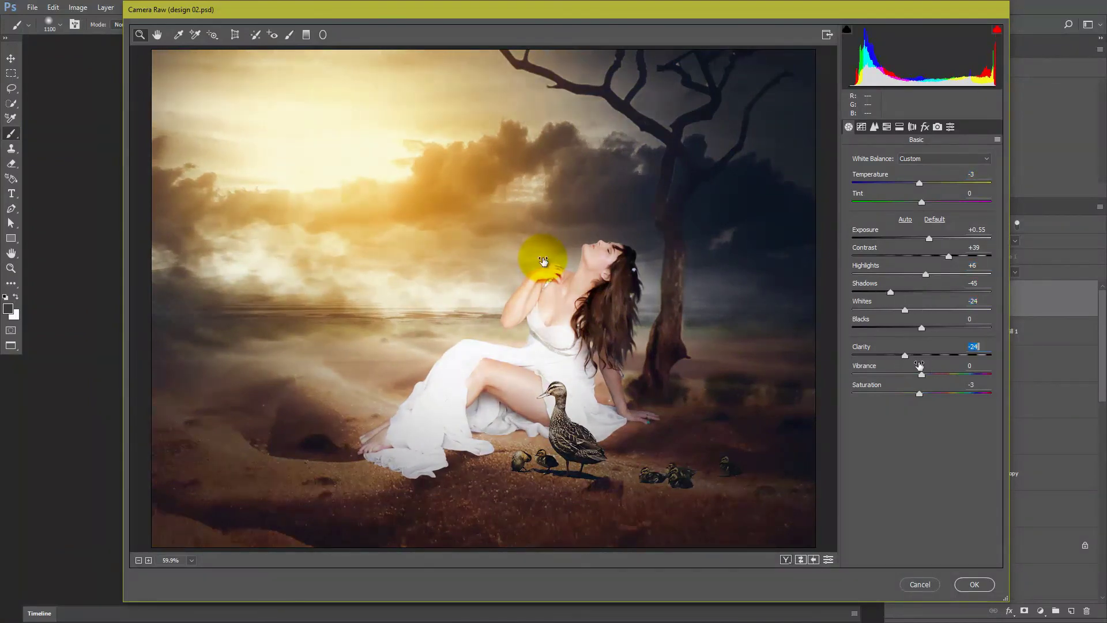
{"action": "mouse_move", "coordinate": [922, 374]}
{"action": "left_mouse_down"}
{"action": "mouse_move", "coordinate": [943, 375]}
{"action": "mouse_move", "coordinate": [914, 395]}
{"action": "left_mouse_up"}
{"action": "left_click", "coordinate": [974, 584]}
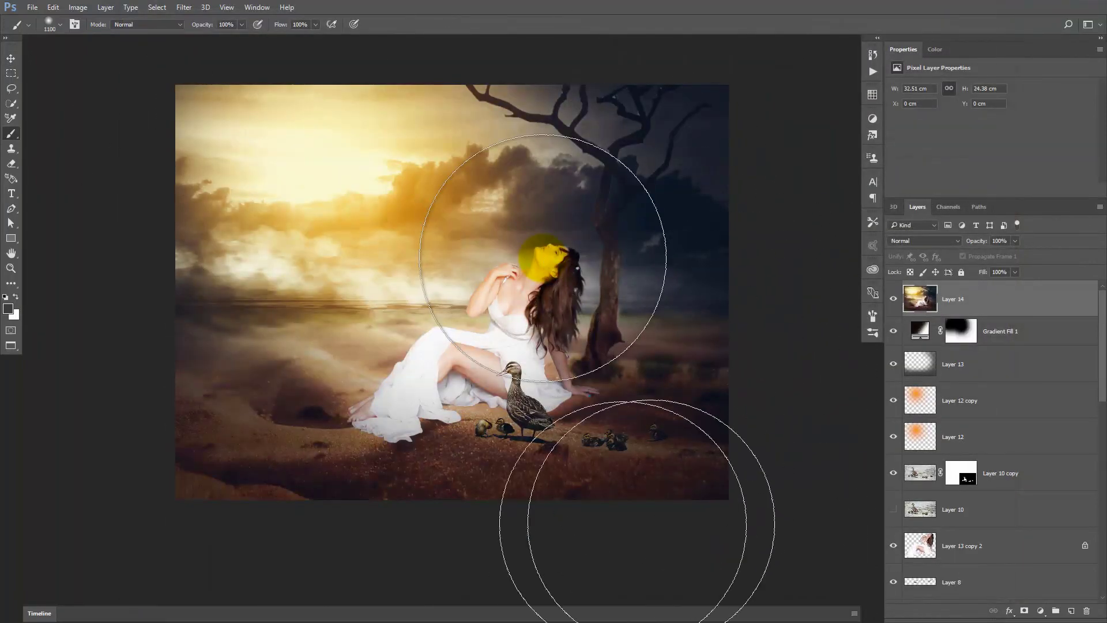
Paint dark shadow strokes near the ducks with a 175 brush on a new Multiply layer
{"action": "key", "text": "bracketleft"}
{"action": "key", "text": "bracketleft"}
{"action": "key", "text": "bracketleft"}
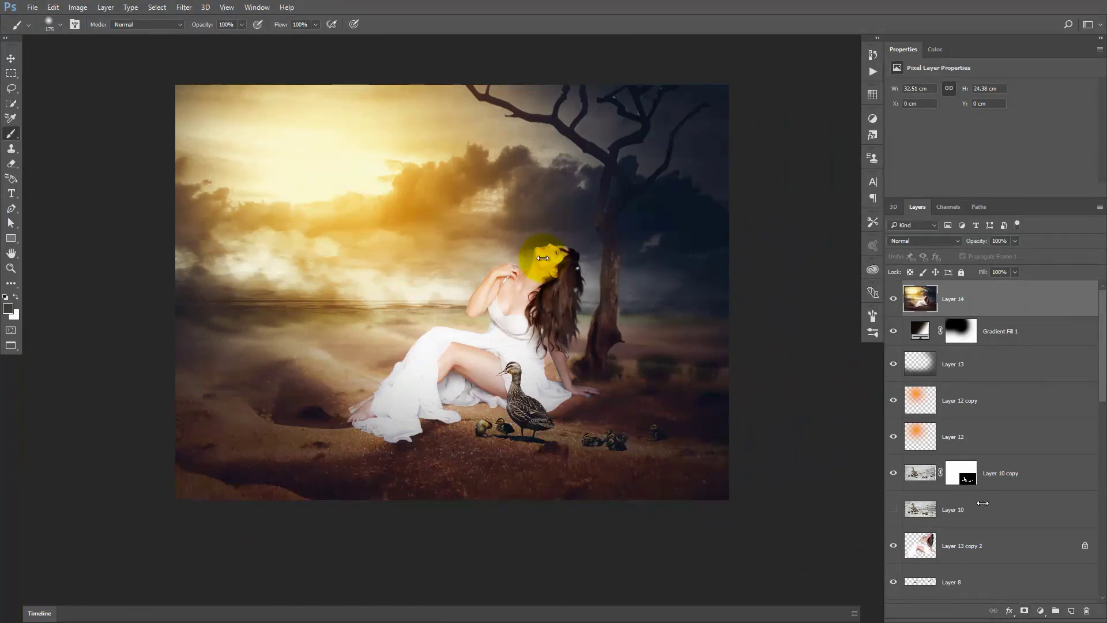
{"action": "left_click", "coordinate": [1072, 611]}
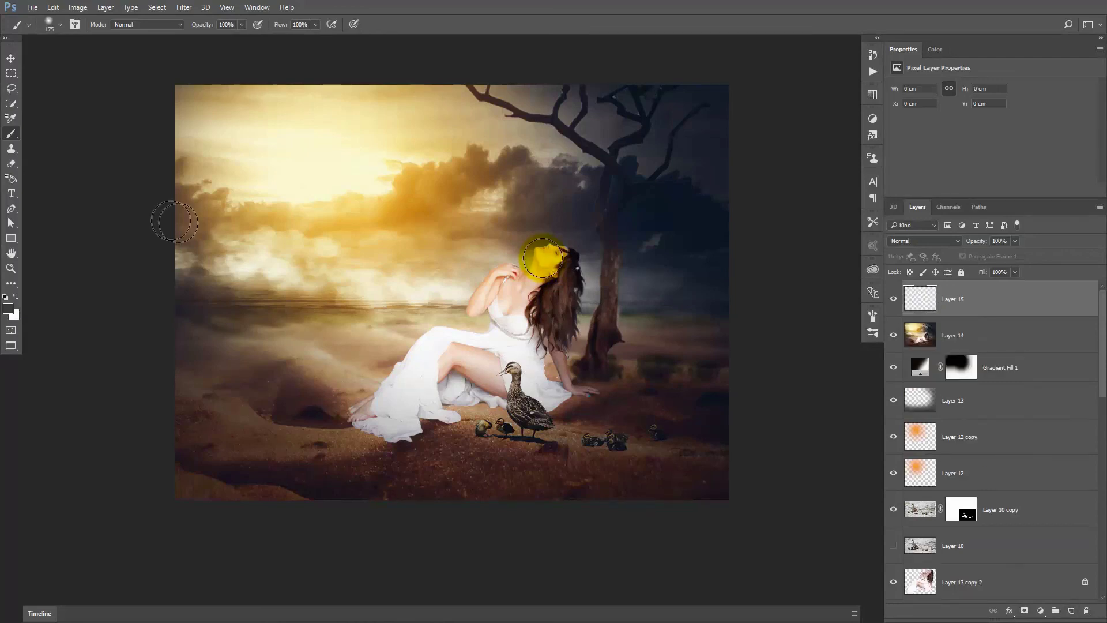
{"action": "mouse_move", "coordinate": [398, 441]}
{"action": "left_mouse_down"}
{"action": "mouse_move", "coordinate": [486, 434]}
{"action": "mouse_move", "coordinate": [415, 453]}
{"action": "left_mouse_up"}
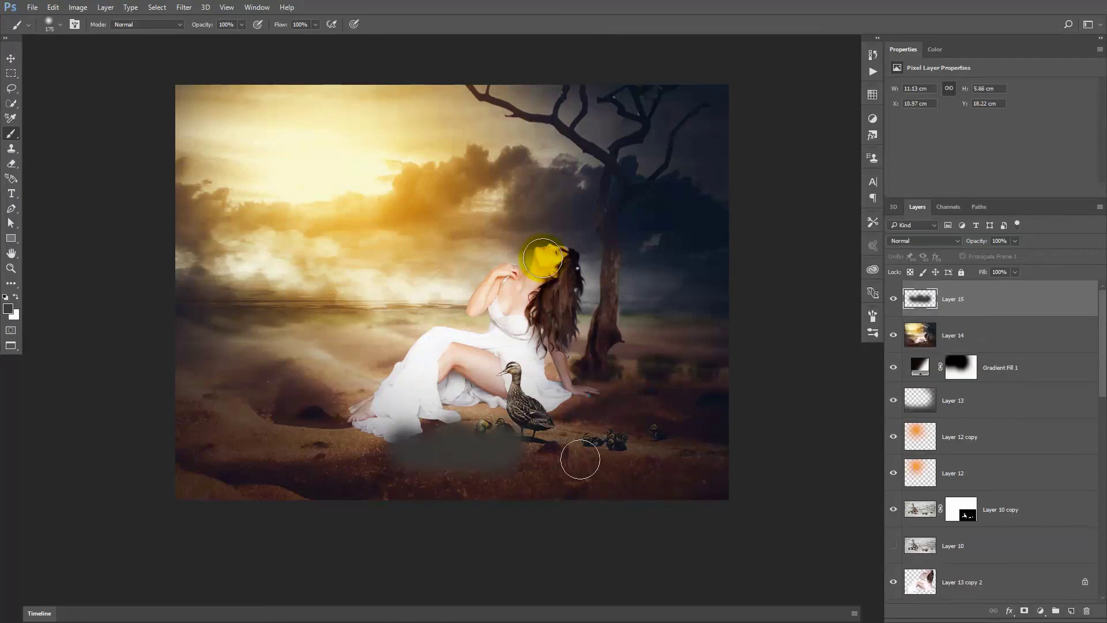
{"action": "left_click", "coordinate": [597, 420]}
{"action": "left_click_drag", "start_coordinate": [461, 401], "coordinate": [519, 421]}
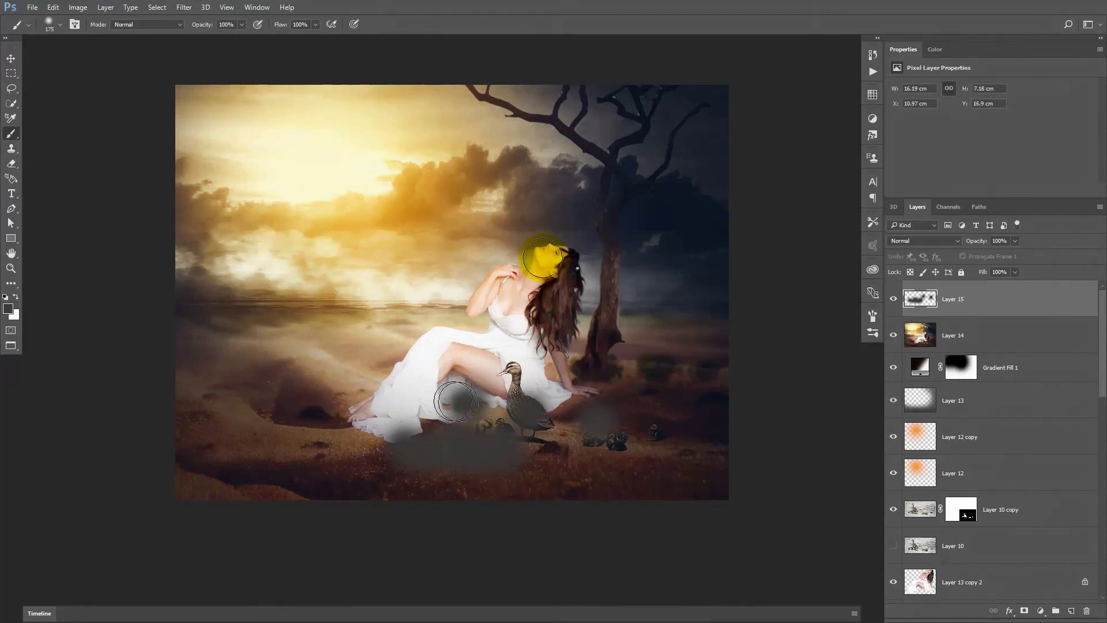
{"action": "left_click", "coordinate": [922, 240]}
{"action": "left_click", "coordinate": [912, 274]}
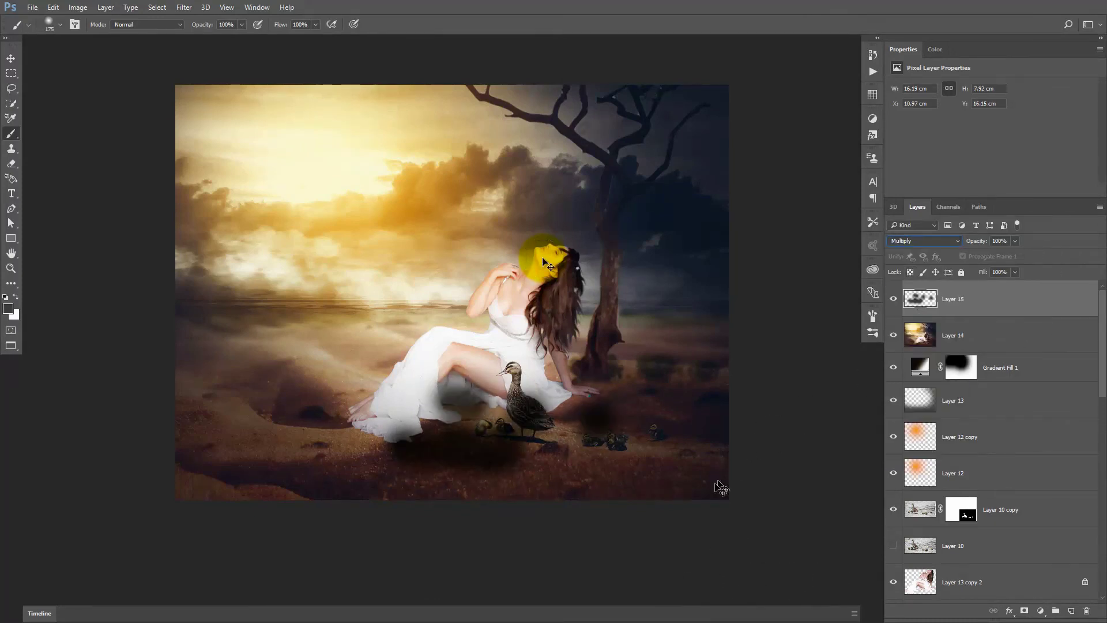
Scale, rotate and move the shadow under the woman, then lower it to 45% opacity
{"action": "key", "text": "ctrl+t"}
{"action": "mouse_move", "coordinate": [639, 496]}
{"action": "left_mouse_down"}
{"action": "mouse_move", "coordinate": [729, 528]}
{"action": "mouse_move", "coordinate": [415, 281]}
{"action": "left_mouse_up"}
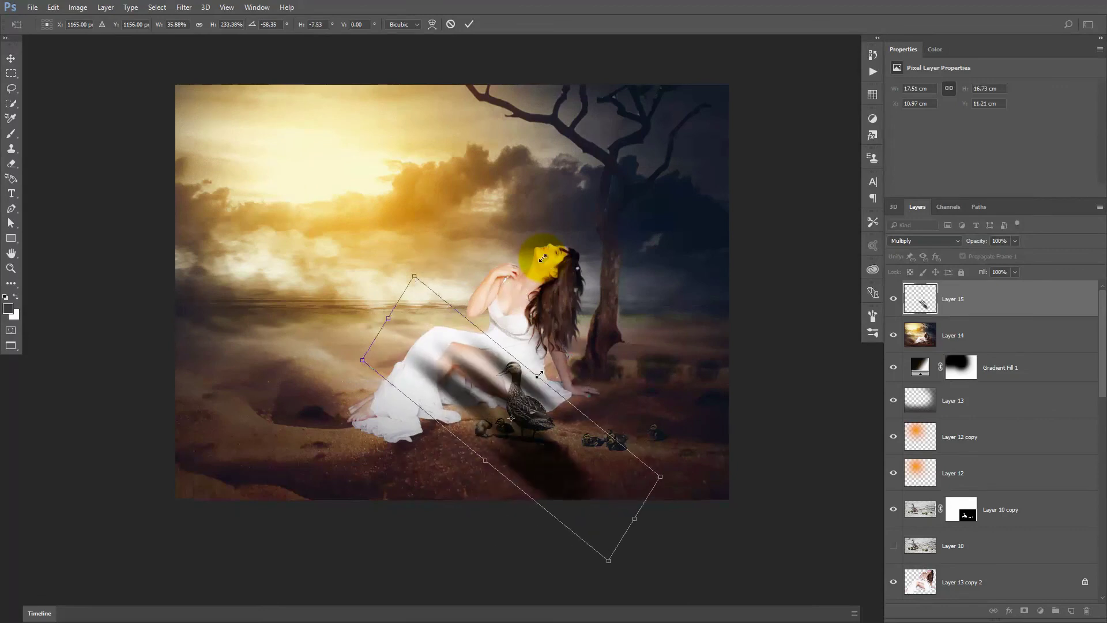
{"action": "left_click_drag", "start_coordinate": [415, 281], "coordinate": [732, 372]}
{"action": "mouse_move", "coordinate": [433, 397]}
{"action": "left_mouse_down"}
{"action": "mouse_move", "coordinate": [461, 423]}
{"action": "mouse_move", "coordinate": [588, 411]}
{"action": "left_mouse_up"}
{"action": "key", "text": "Return"}
{"action": "key", "text": "b"}
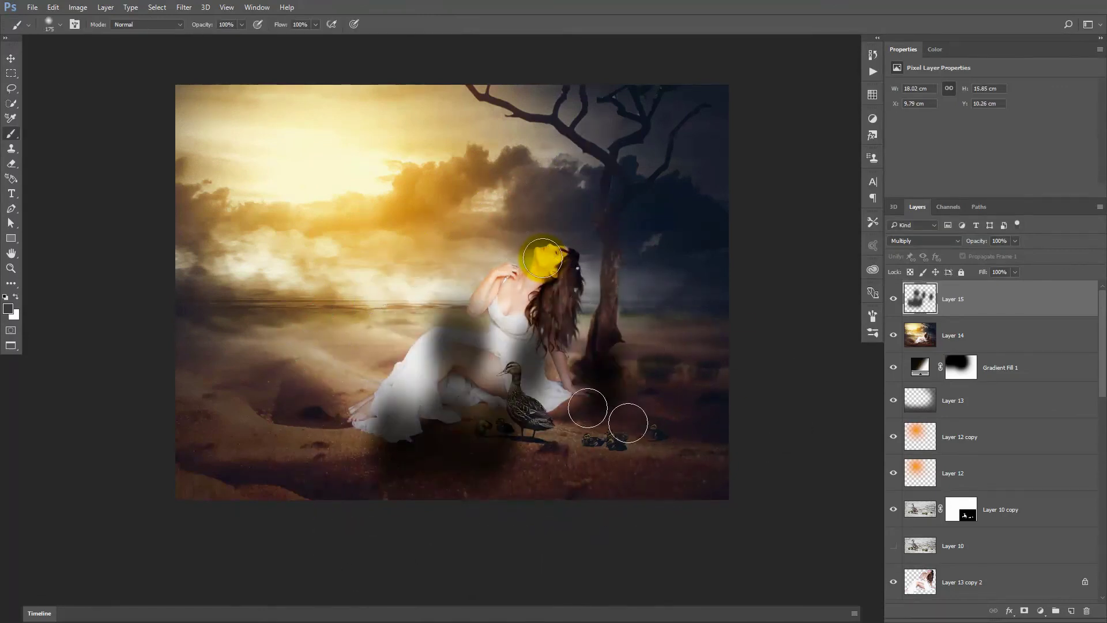
{"action": "left_click_drag", "start_coordinate": [1015, 241], "coordinate": [992, 253]}
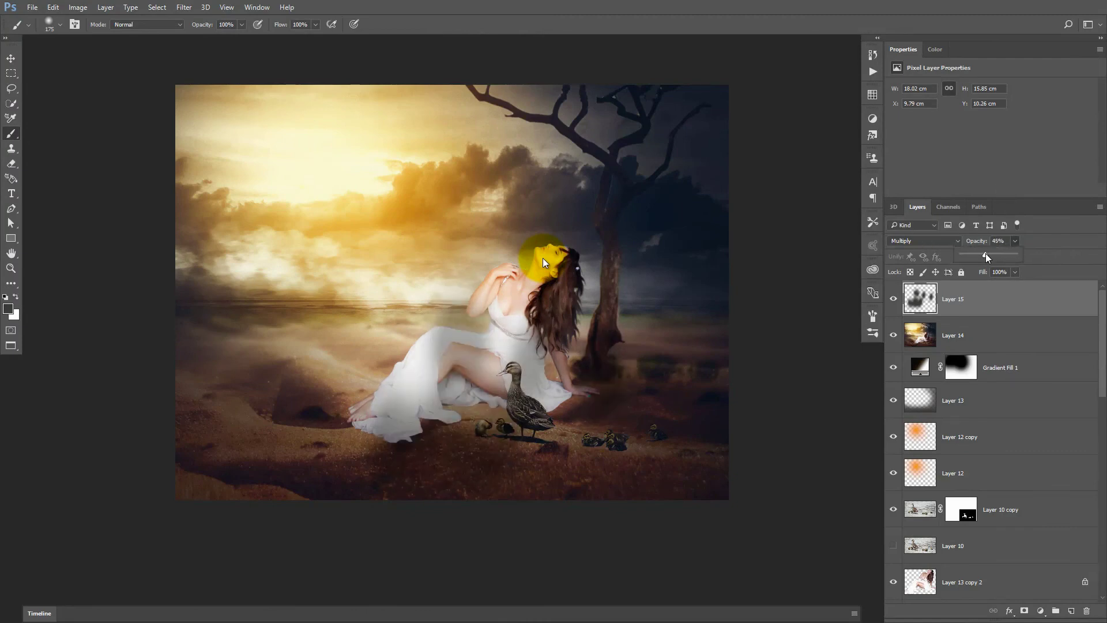
Reposition the shadow beneath the figure and warp it to follow the ground
{"action": "key", "text": "ctrl+t"}
{"action": "left_click_drag", "start_coordinate": [540, 488], "coordinate": [547, 502]}
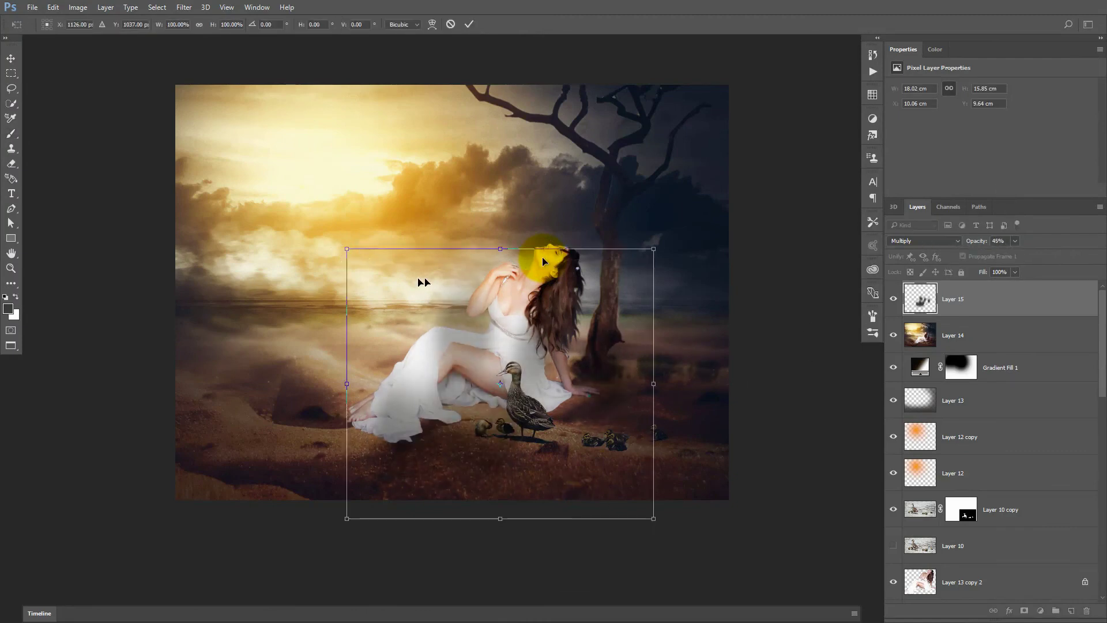
{"action": "left_click", "coordinate": [432, 24]}
{"action": "mouse_move", "coordinate": [444, 392]}
{"action": "left_mouse_down"}
{"action": "mouse_move", "coordinate": [450, 419]}
{"action": "mouse_move", "coordinate": [476, 381]}
{"action": "left_mouse_up"}
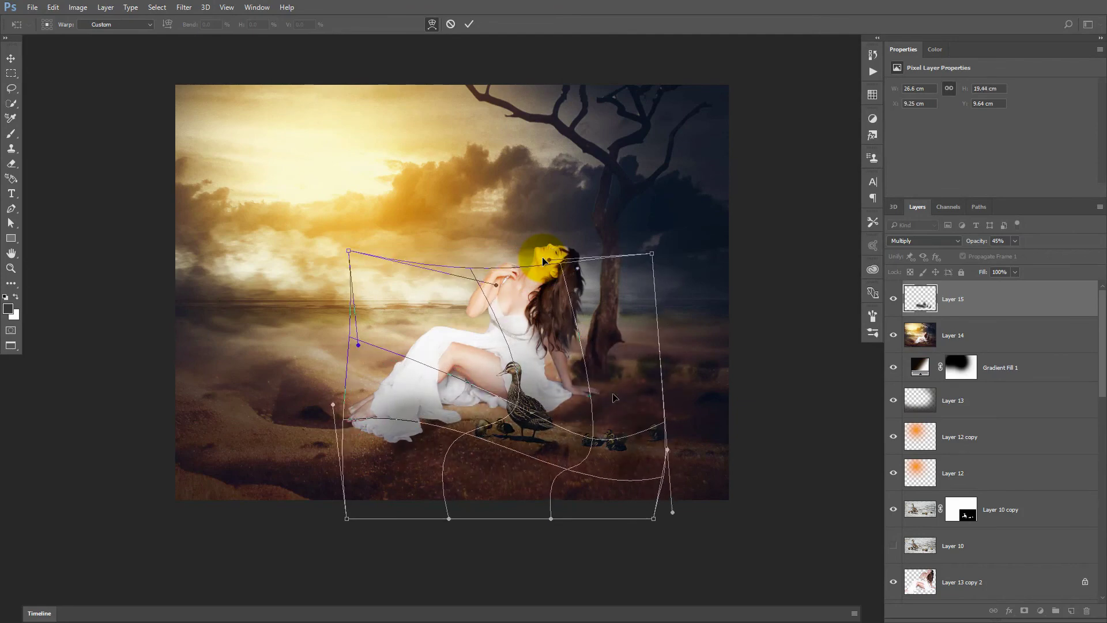
{"action": "key", "text": "b"}
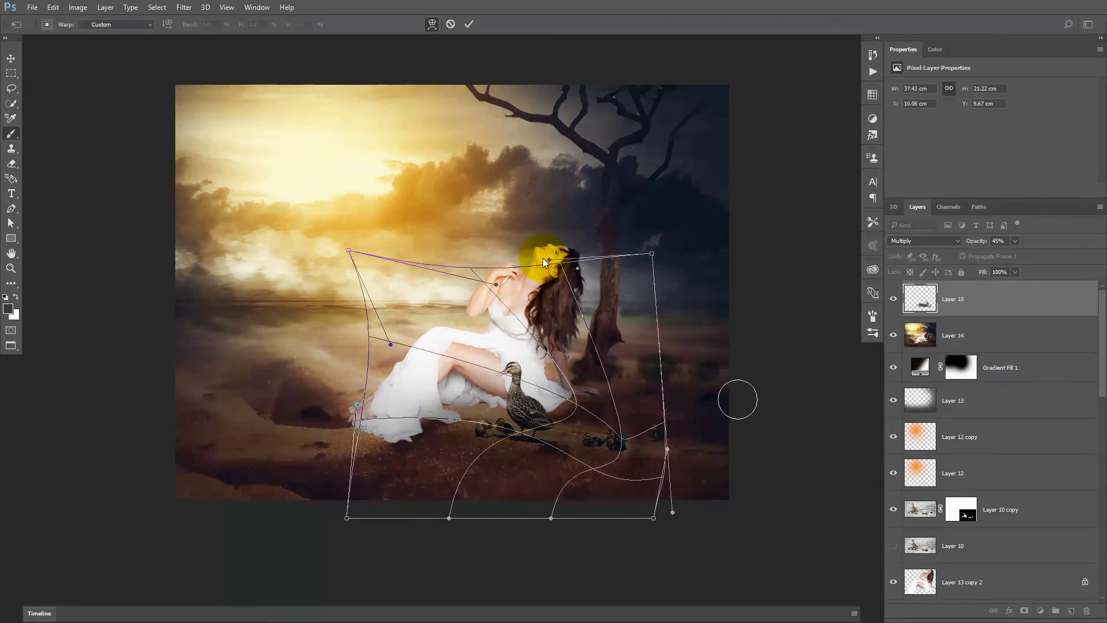
Add a layer mask and paint the shadow out over the woman's leg and dress
{"action": "key", "text": "ctrl+plus"}
{"action": "left_click", "coordinate": [1024, 611]}
{"action": "left_click_drag", "start_coordinate": [445, 321], "coordinate": [413, 359]}
{"action": "left_click", "coordinate": [414, 358]}
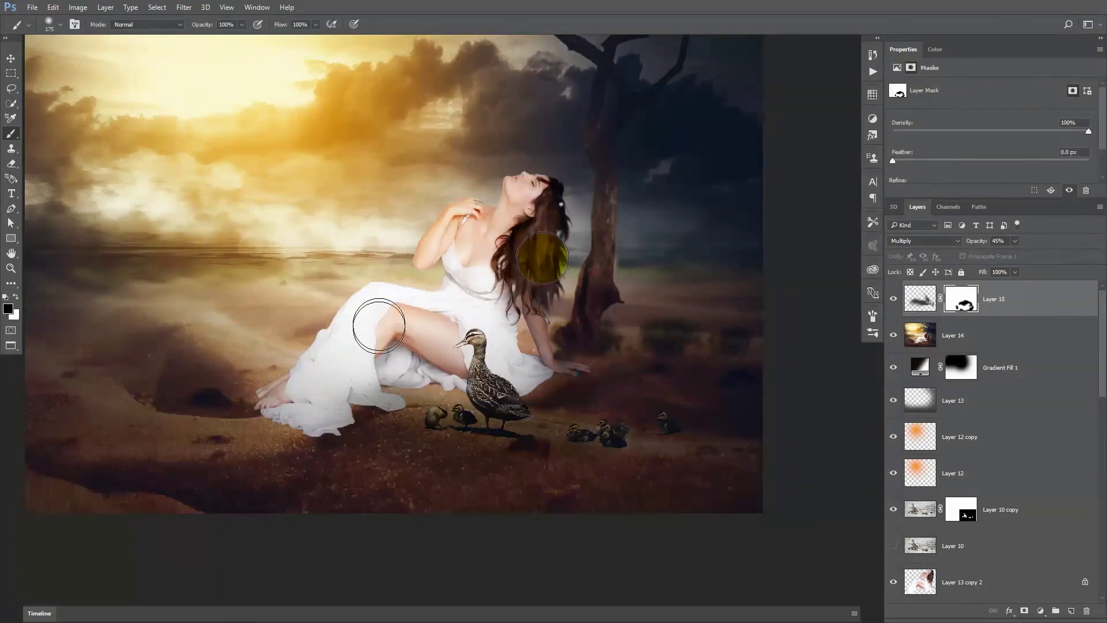
Merge the shadow down, then add and merge a Hue/Saturation adjustment at saturation -19
{"action": "key", "text": "ctrl+e"}
{"action": "left_click", "coordinate": [1040, 611]}
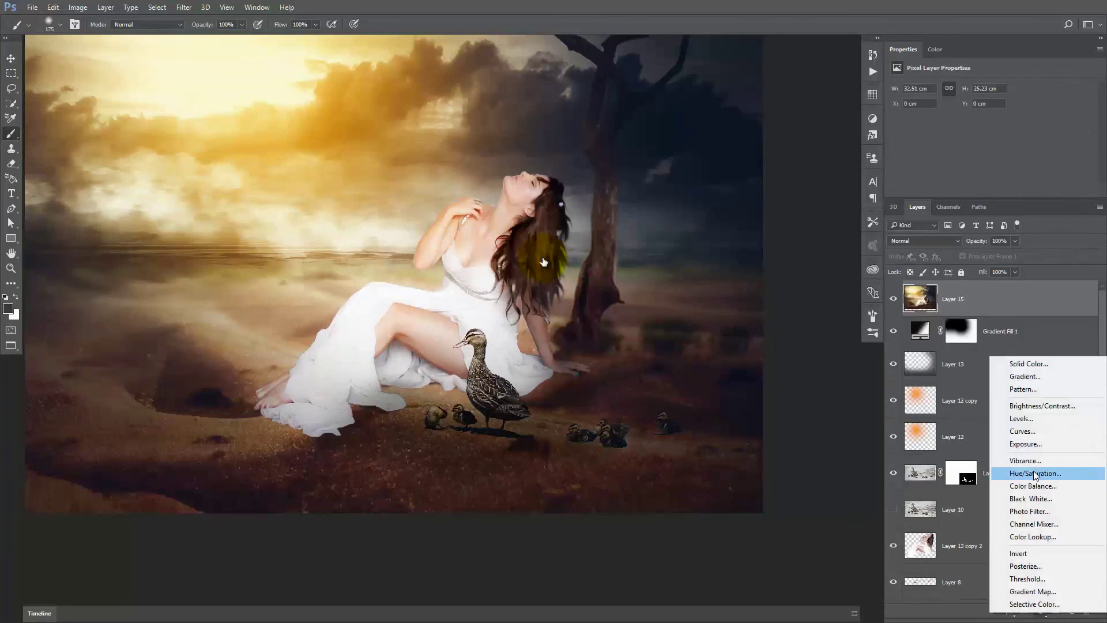
{"action": "left_click", "coordinate": [1021, 401]}
{"action": "left_click_drag", "start_coordinate": [991, 149], "coordinate": [969, 150]}
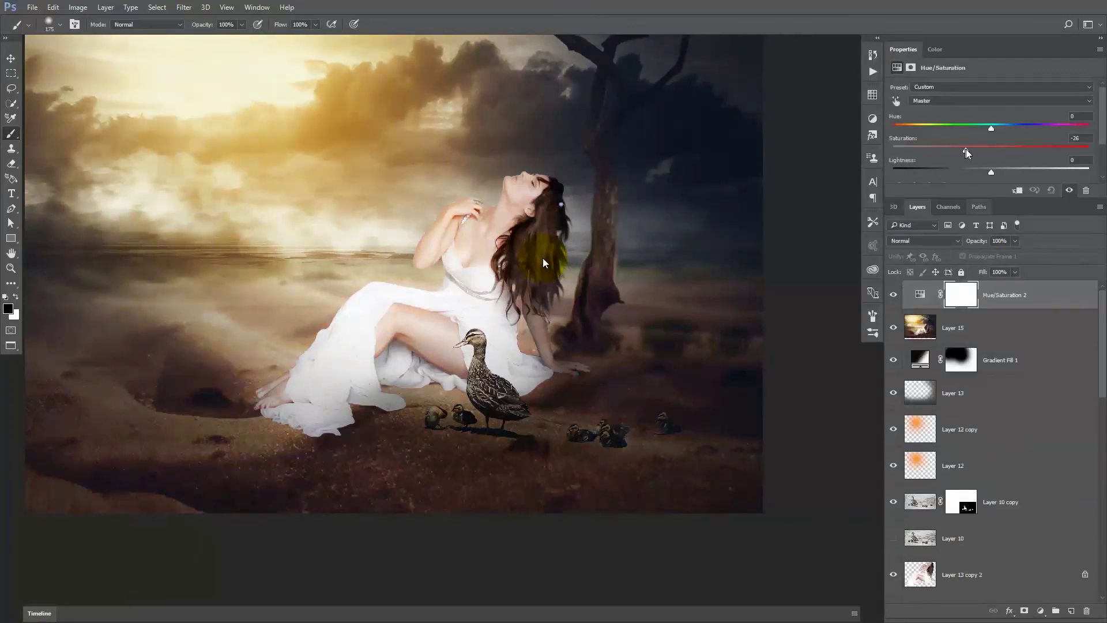
{"action": "key", "text": "ctrl+0"}
{"action": "left_click_drag", "start_coordinate": [969, 150], "coordinate": [973, 149]}
{"action": "key", "text": "ctrl+e"}
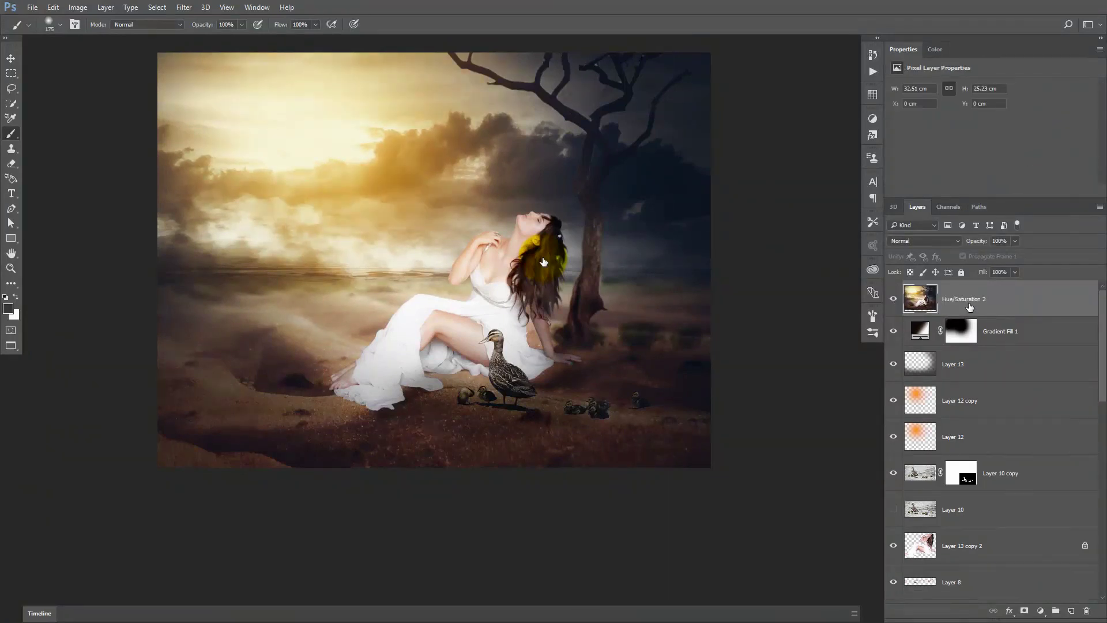
Apply Curves to the composite, pulling the white point left and black point right
{"action": "left_click", "coordinate": [78, 7]}
{"action": "mouse_move", "coordinate": [95, 37]}
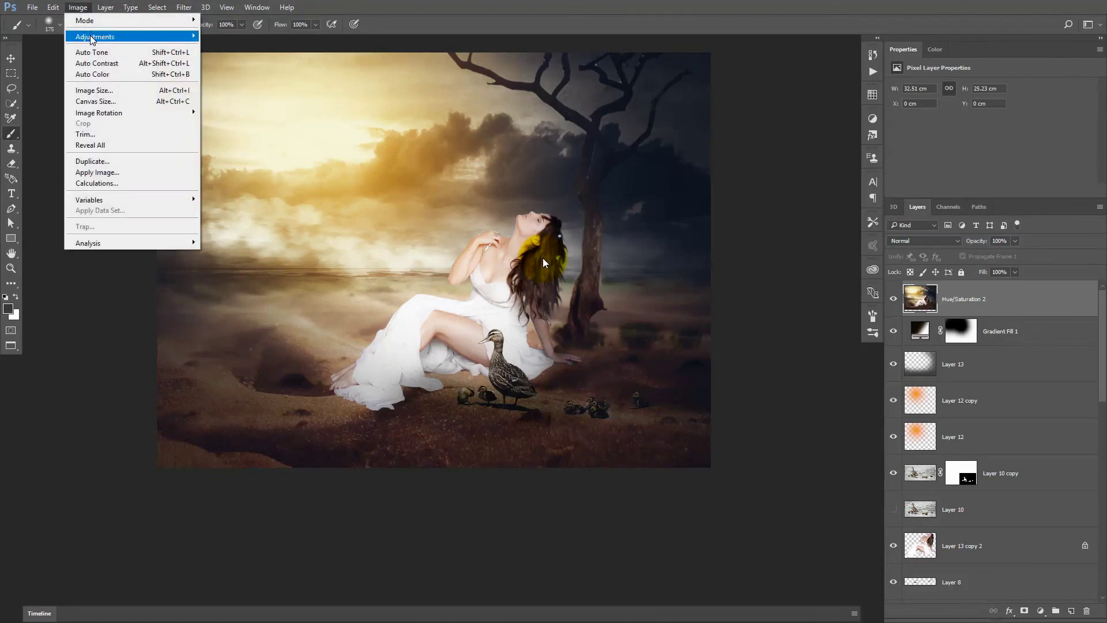
{"action": "left_click", "coordinate": [257, 58]}
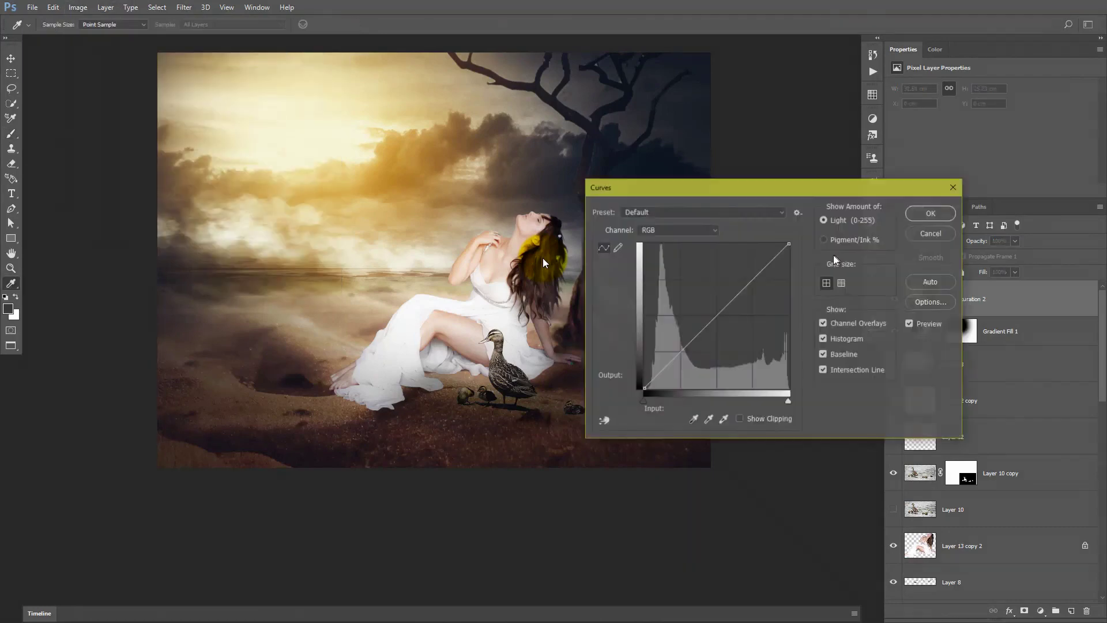
{"action": "left_click_drag", "start_coordinate": [789, 243], "coordinate": [785, 243]}
{"action": "left_click_drag", "start_coordinate": [643, 387], "coordinate": [649, 387]}
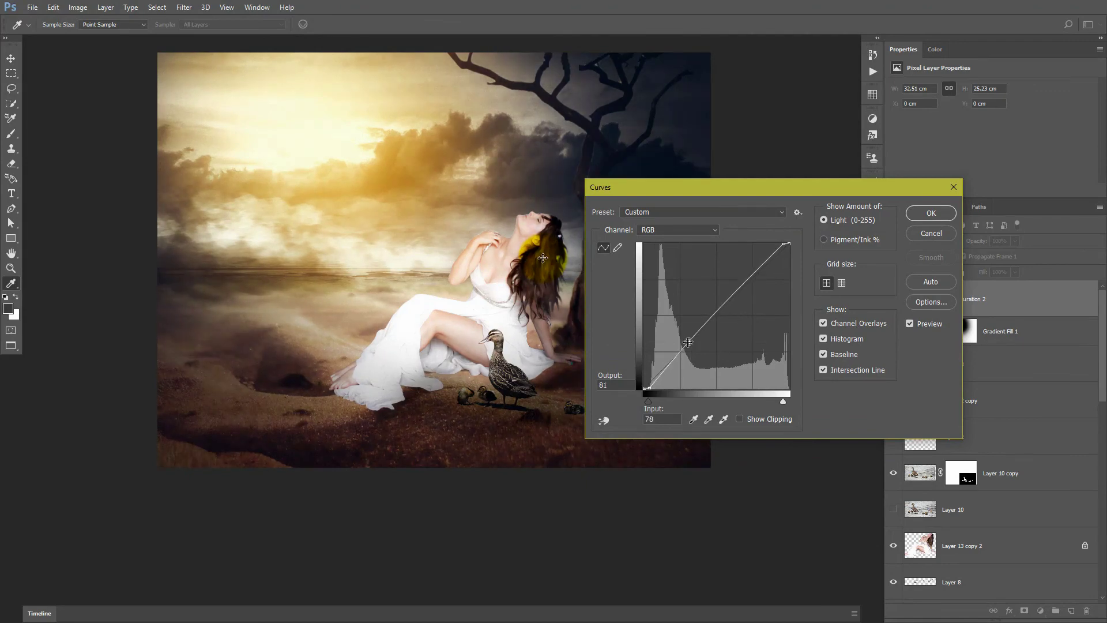
{"action": "key", "text": "Return"}
{"action": "key", "text": "b"}
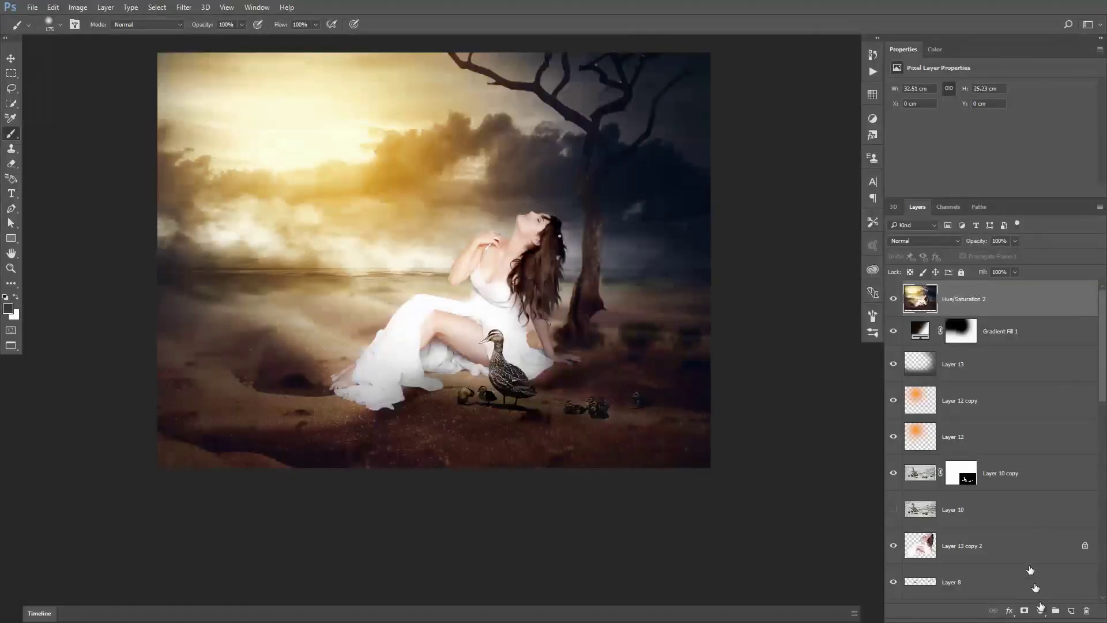
Add a Cyan Photo Filter adjustment blended as Linear Dodge (Add)
{"action": "left_click", "coordinate": [1041, 611]}
{"action": "left_click", "coordinate": [1033, 508]}
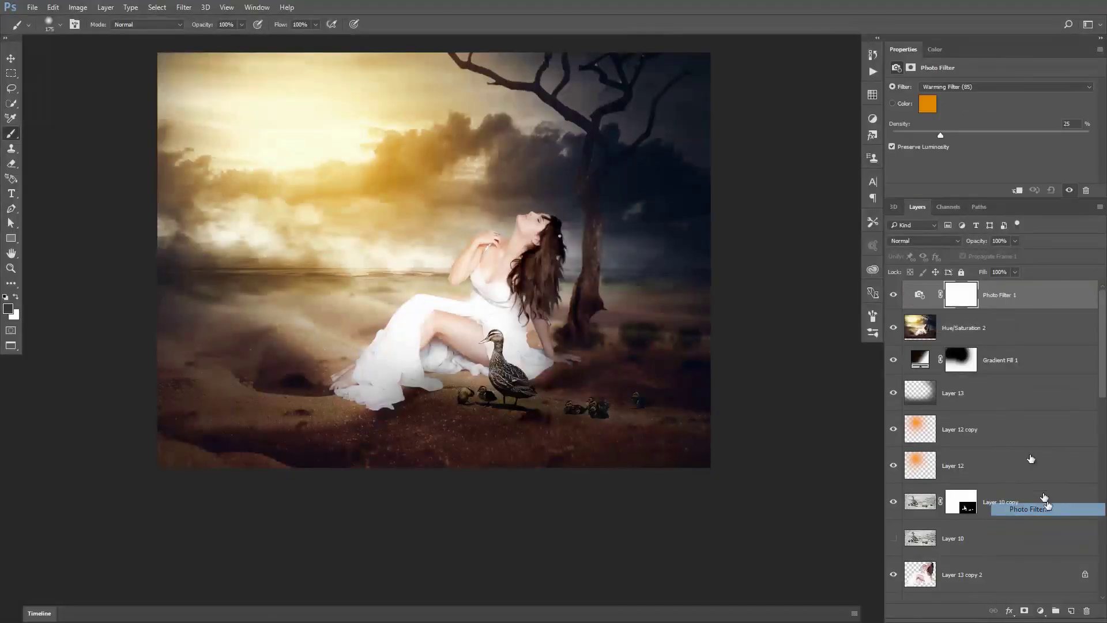
{"action": "left_click", "coordinate": [969, 87]}
{"action": "left_click", "coordinate": [940, 206]}
{"action": "key", "text": "Up"}
{"action": "key", "text": "Up"}
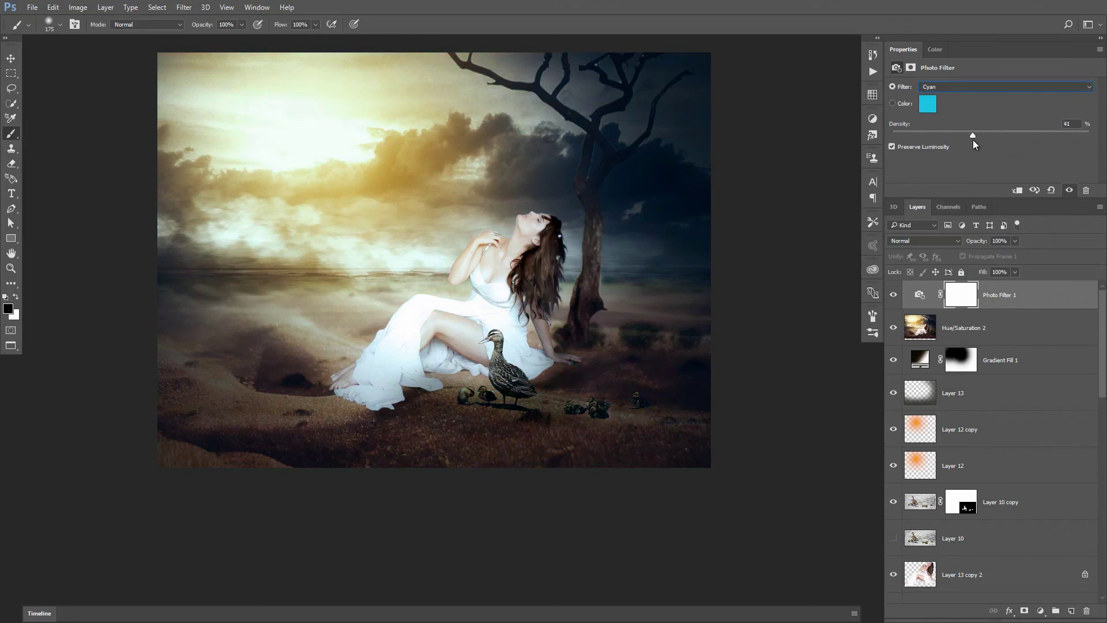
{"action": "left_click", "coordinate": [924, 240]}
{"action": "left_click", "coordinate": [922, 362]}
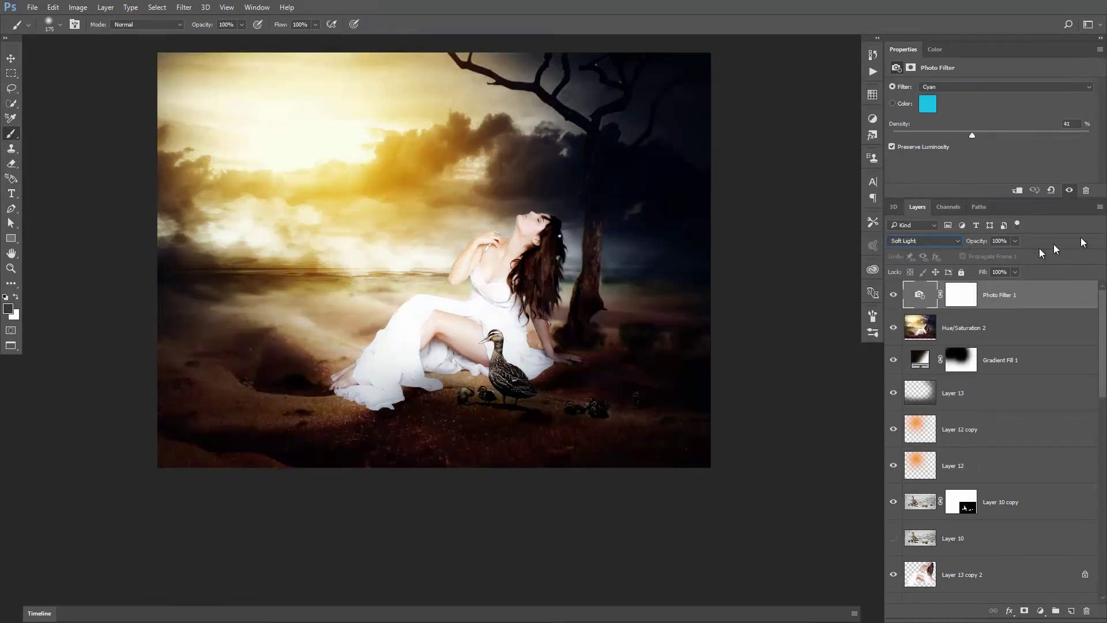
{"action": "key", "text": "Up"}
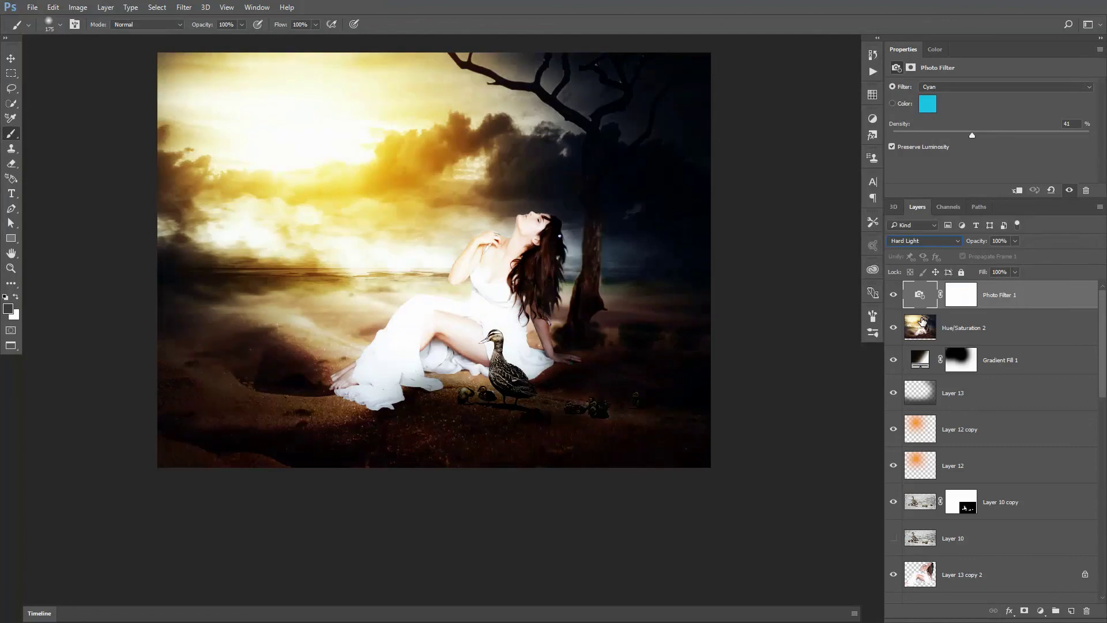
{"action": "key", "text": "Up"}
{"action": "key", "text": "Up"}
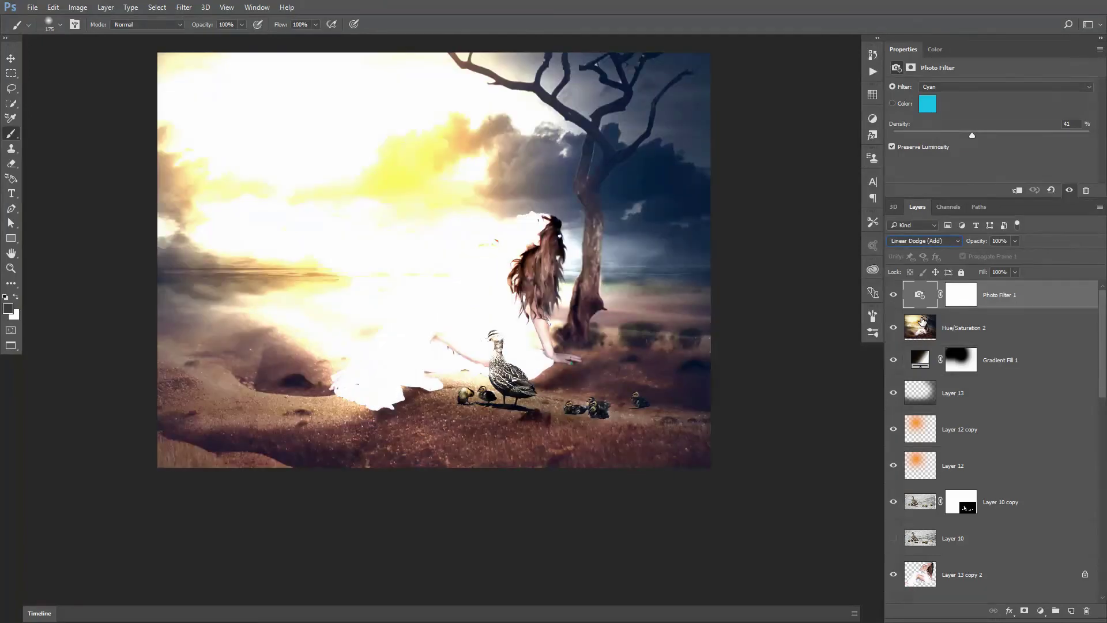
Paint black in the Photo Filter mask with a 1200 px brush over the bright centre and left clouds
{"action": "left_click", "coordinate": [961, 294]}
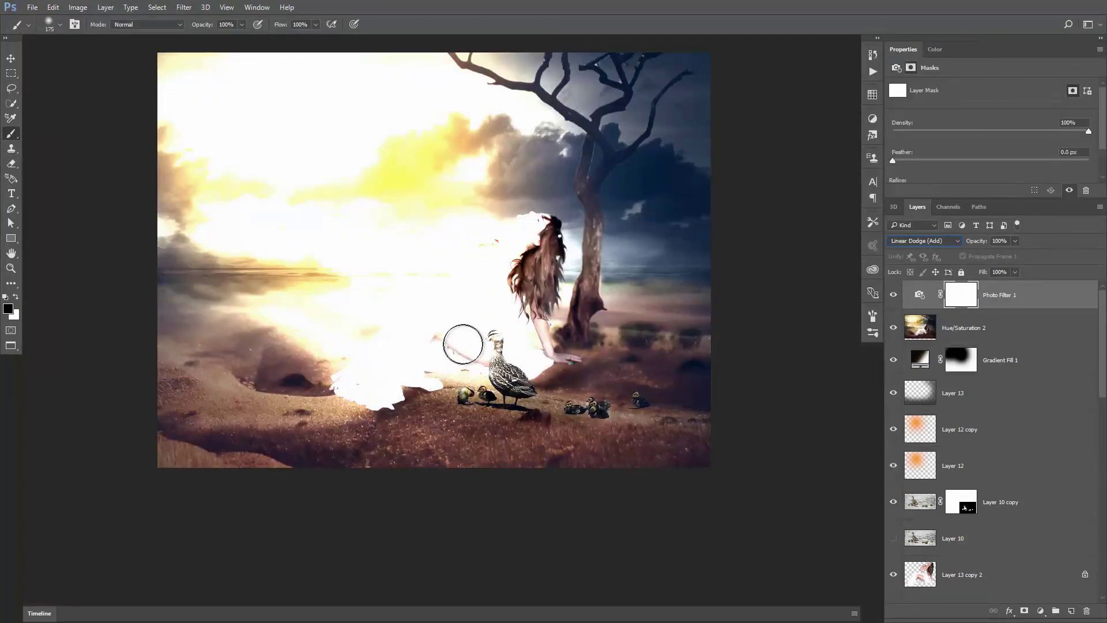
{"action": "key", "text": "bracketright"}
{"action": "key", "text": "bracketright"}
{"action": "left_click", "coordinate": [465, 295]}
{"action": "key", "text": "bracketright"}
{"action": "key", "text": "bracketright"}
{"action": "key", "text": "bracketright"}
{"action": "mouse_move", "coordinate": [465, 294]}
{"action": "left_mouse_down"}
{"action": "mouse_move", "coordinate": [332, 136]}
{"action": "mouse_move", "coordinate": [297, 322]}
{"action": "left_mouse_up"}
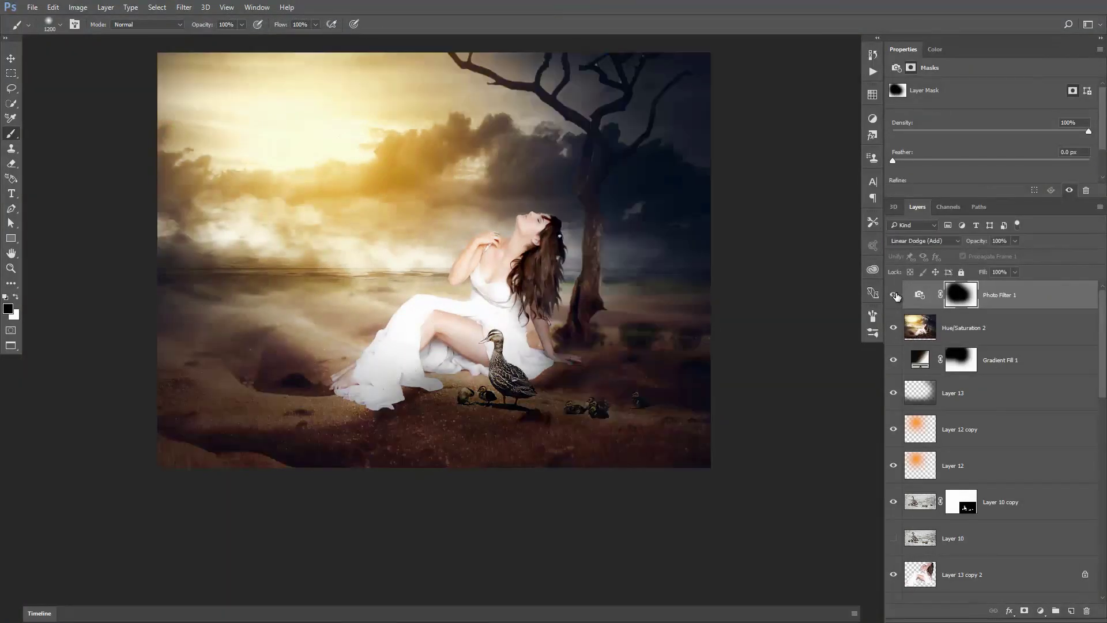
{"action": "mouse_move", "coordinate": [287, 148]}
{"action": "left_mouse_down"}
{"action": "mouse_move", "coordinate": [197, 210]}
{"action": "mouse_move", "coordinate": [208, 345]}
{"action": "left_mouse_up"}
Compare the filter on and off, set its opacity to 66%, and view full screen
{"action": "left_click", "coordinate": [893, 295]}
{"action": "left_click_drag", "start_coordinate": [1017, 246], "coordinate": [999, 251]}
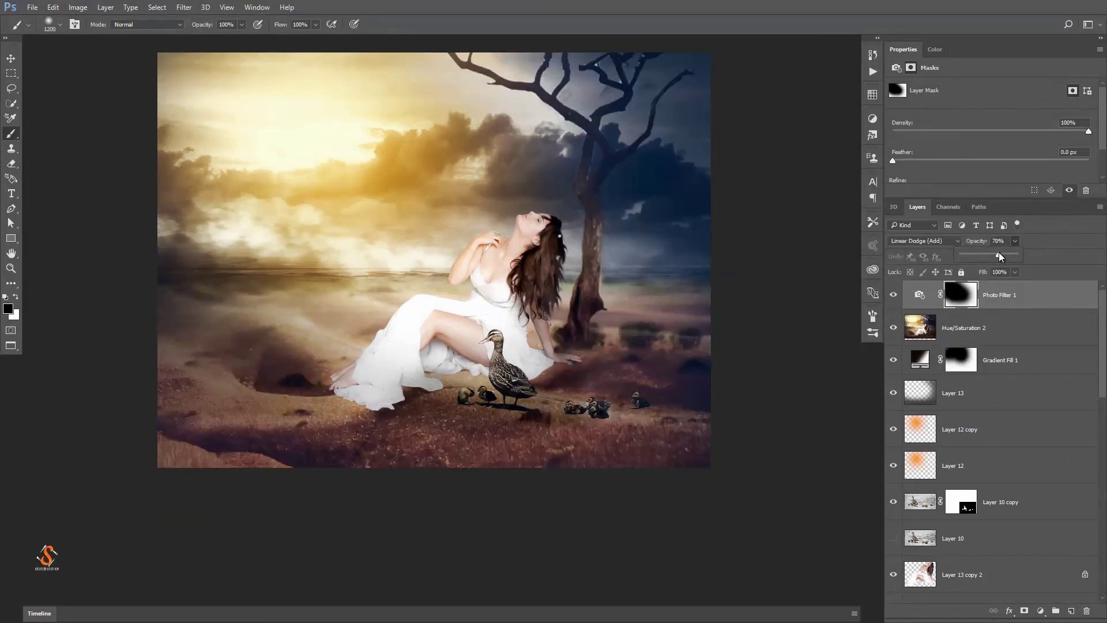
{"action": "key", "text": "bracketleft"}
{"action": "key", "text": "bracketleft"}
{"action": "key", "text": "bracketleft"}
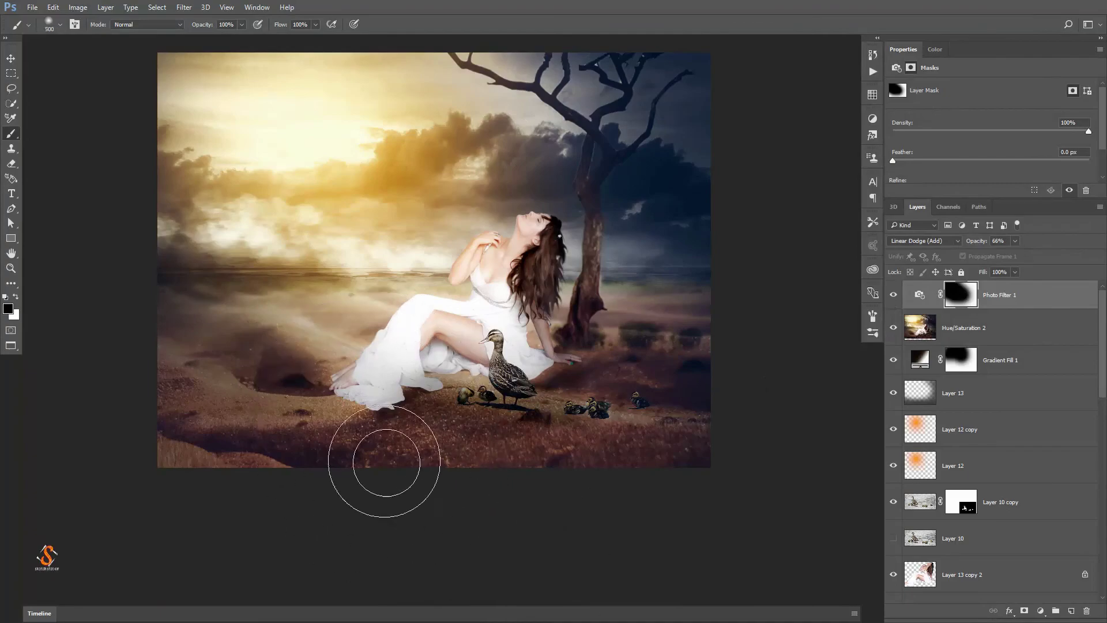
{"action": "key", "text": "ctrl+plus"}
{"action": "key", "text": "f"}
{"action": "key", "text": "f"}
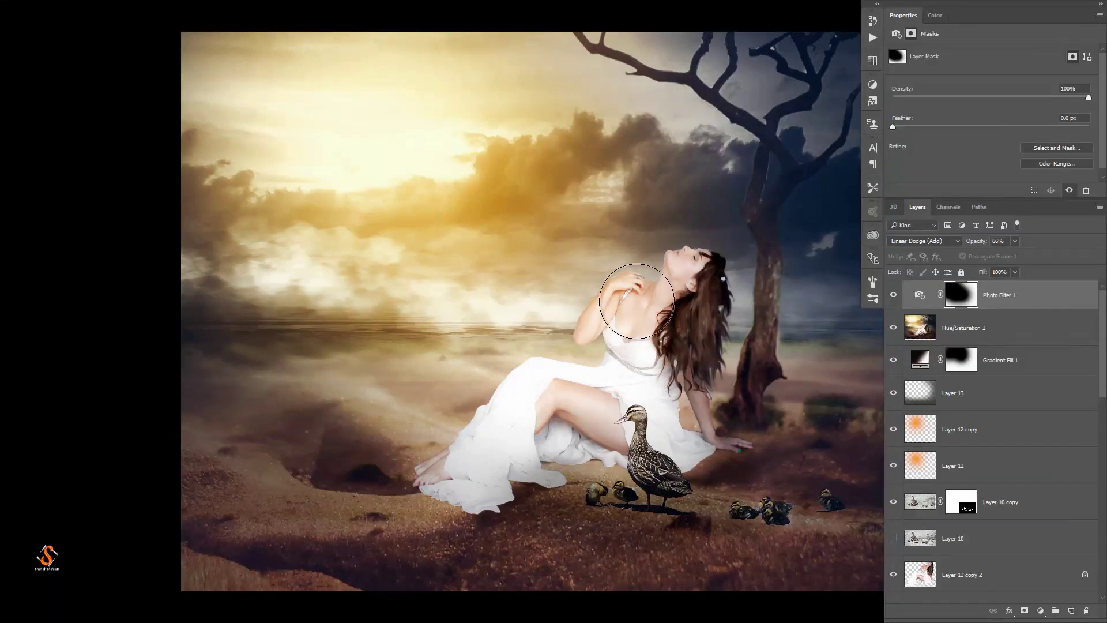